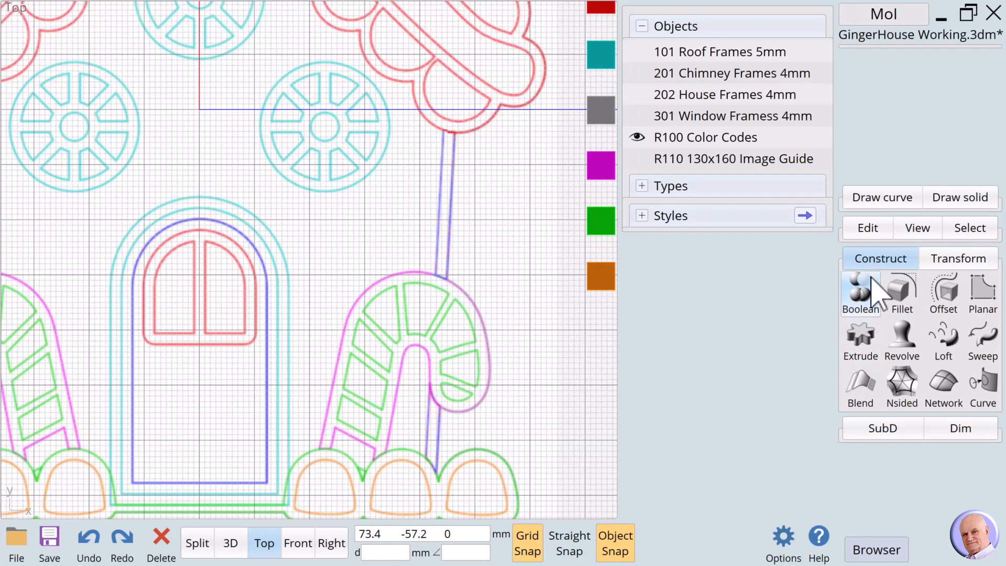
Step: With grid snap and object snap off, draw a three-point circle following the outer curve of the right candy cane's hook
left_click(870, 197)
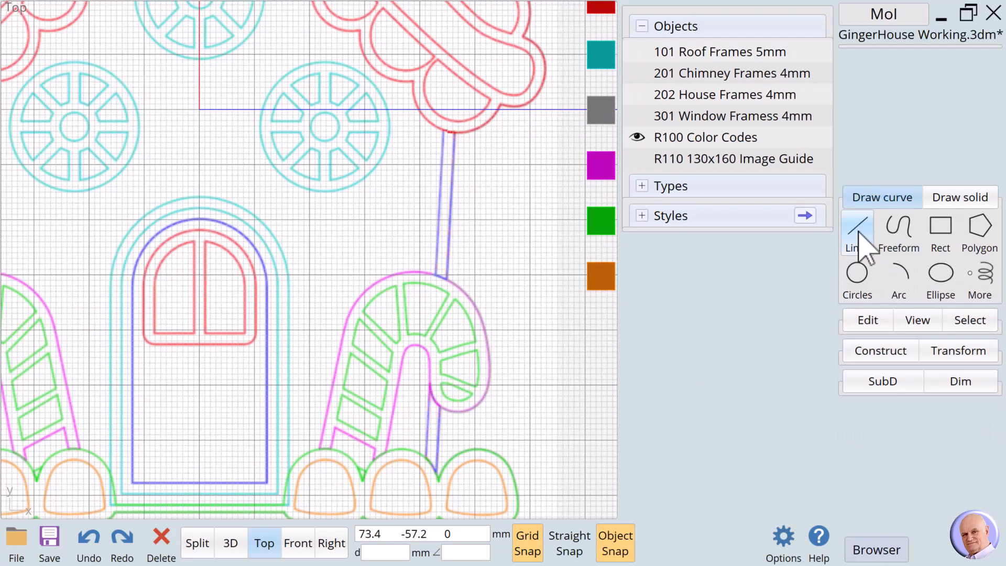
left_click(857, 278)
left_click(930, 276)
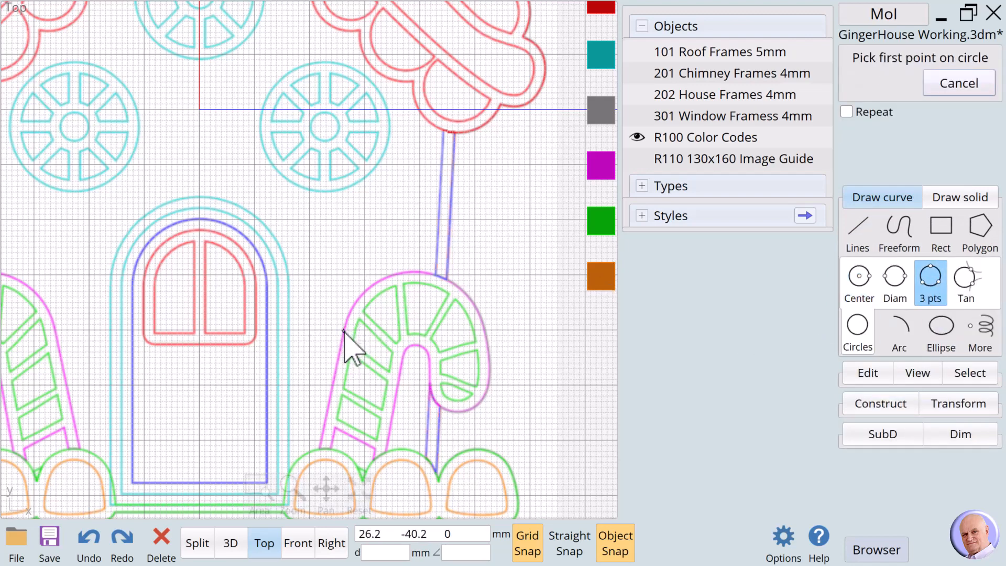
left_click(527, 543)
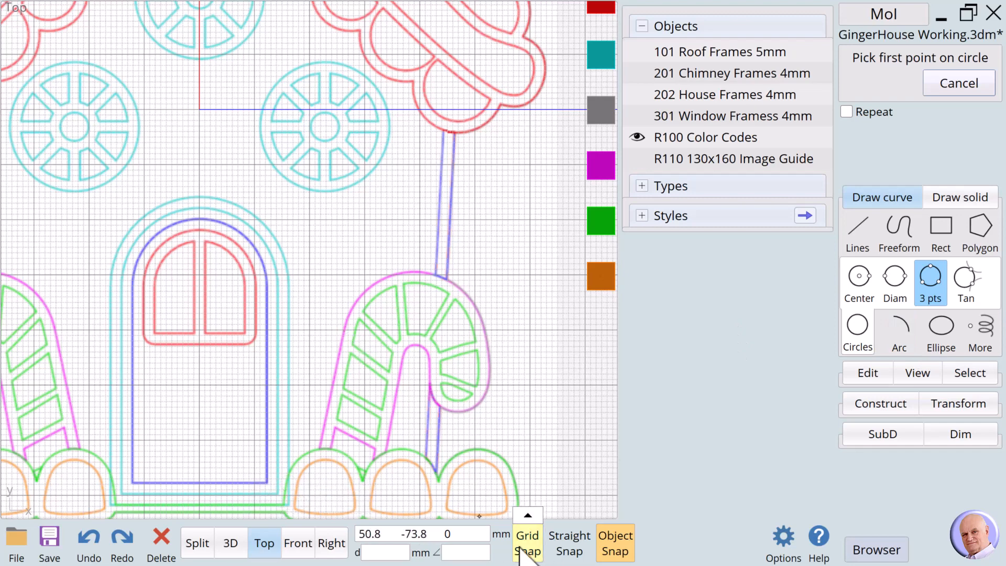
left_click(614, 542)
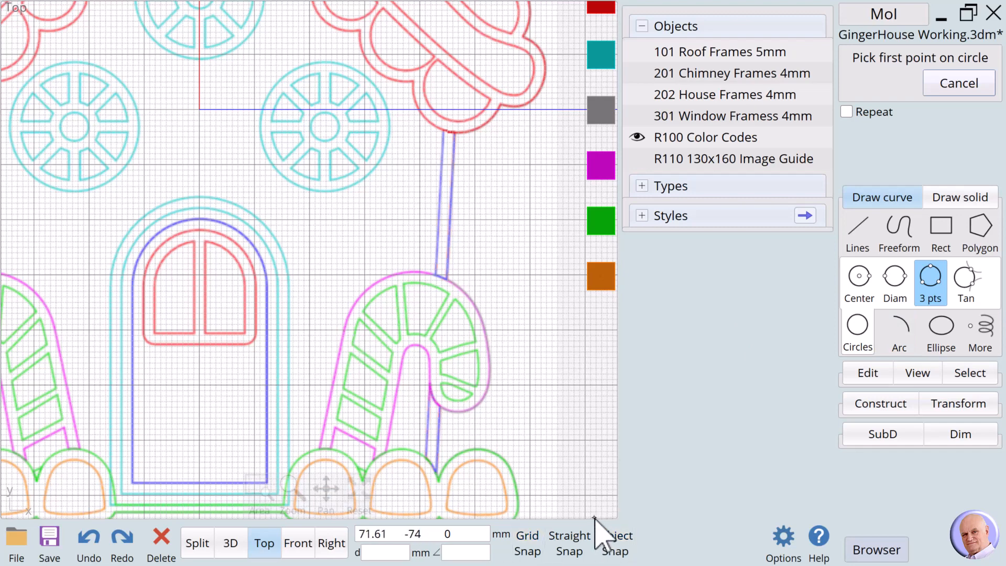
left_click(344, 333)
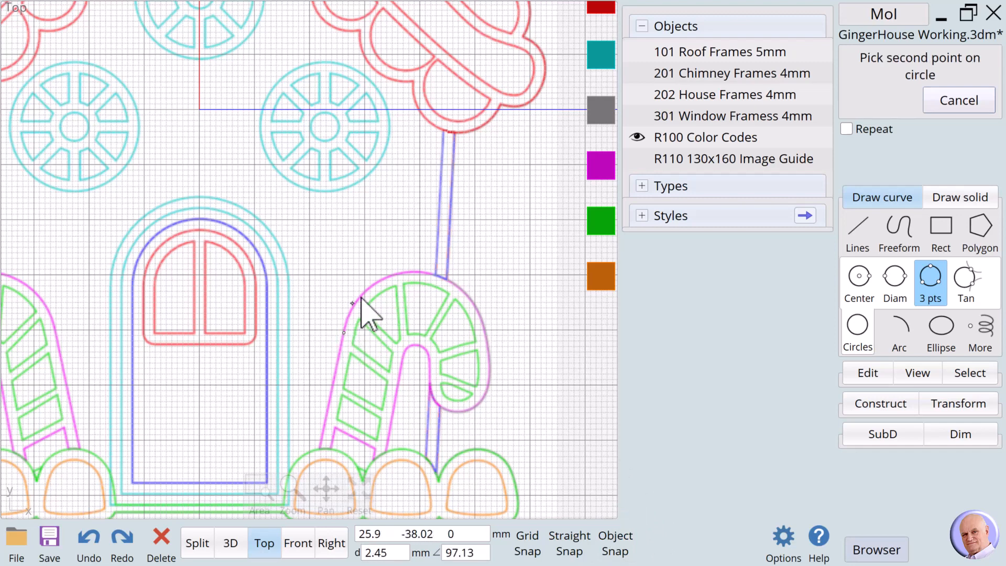
left_click(413, 272)
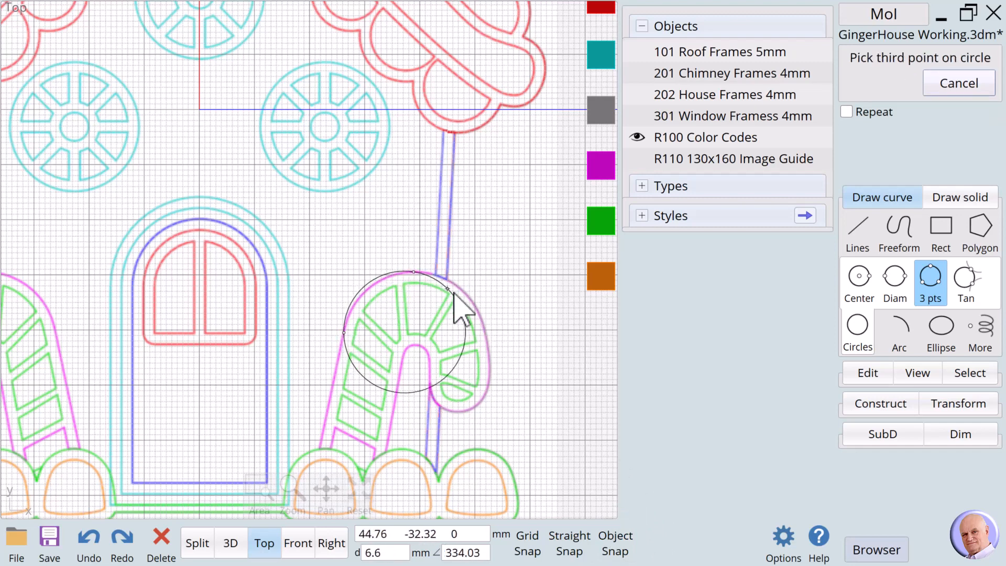
left_click(485, 329)
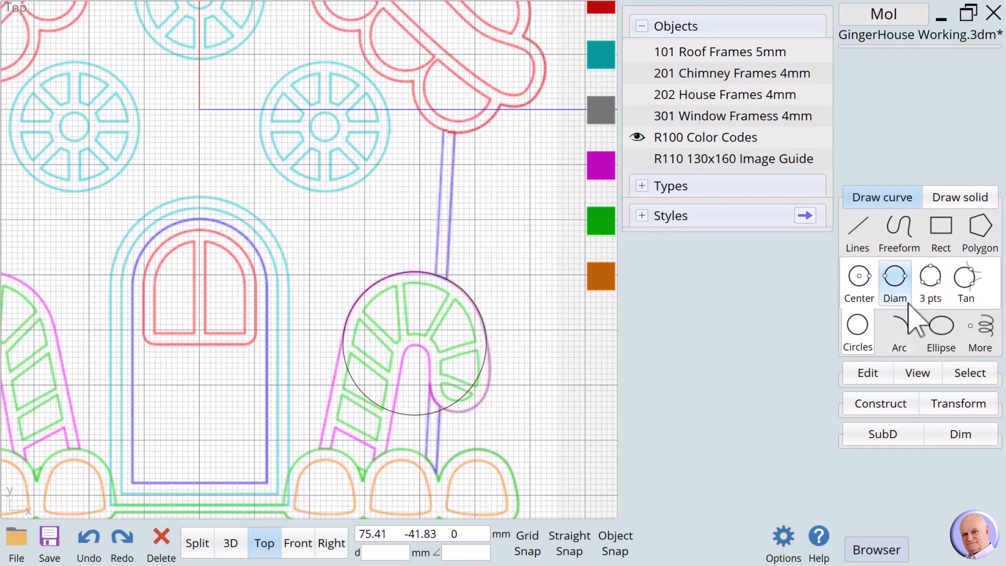
Step: Turn object snap on and draw a three-point rectangle without rounded corners over the right cane's straight leg, about 27 mm long
left_click(952, 234)
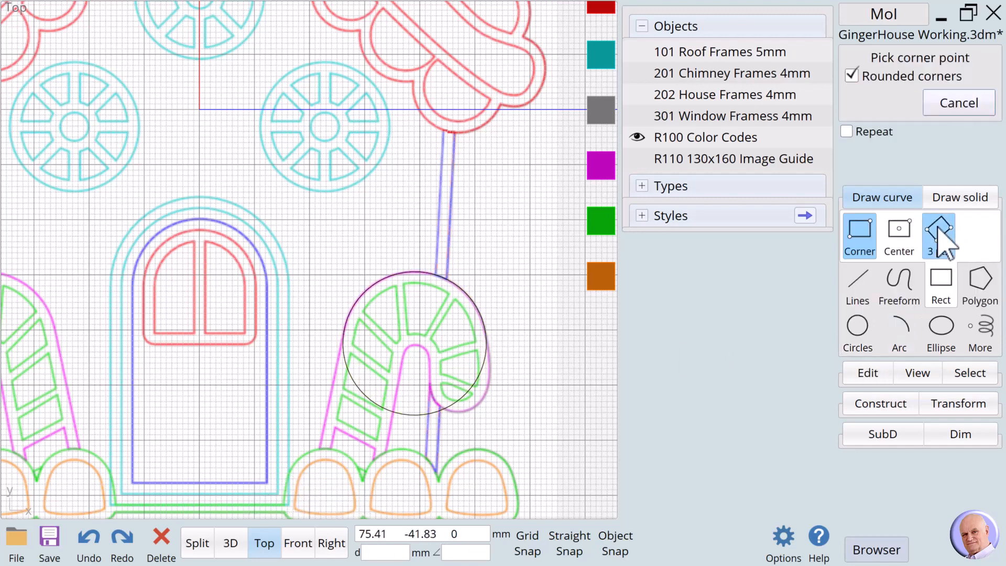
left_click(951, 245)
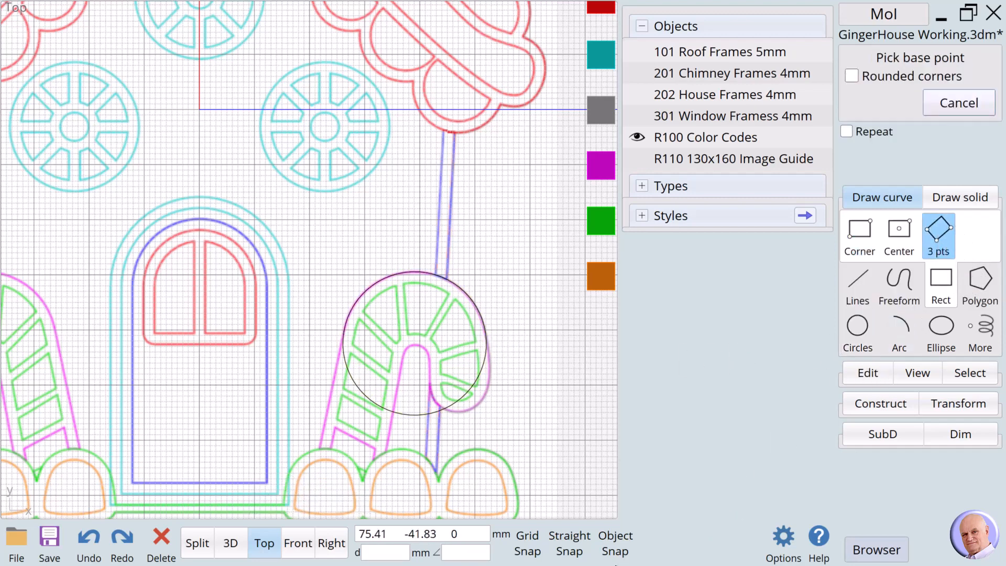
left_click(619, 550)
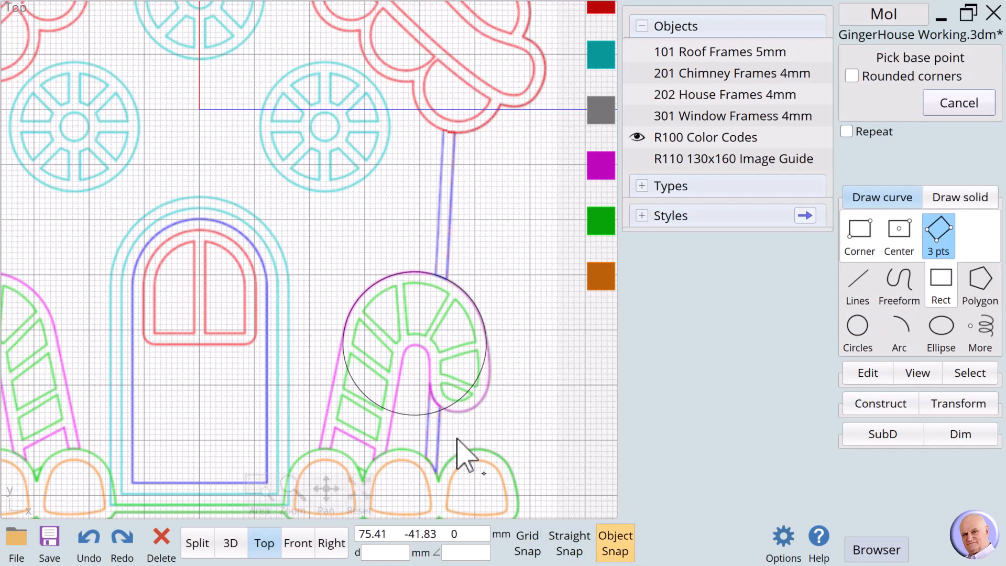
left_click(347, 325)
mouse_move(326, 487)
left_mouse_down()
mouse_move(322, 495)
mouse_move(326, 470)
left_mouse_up()
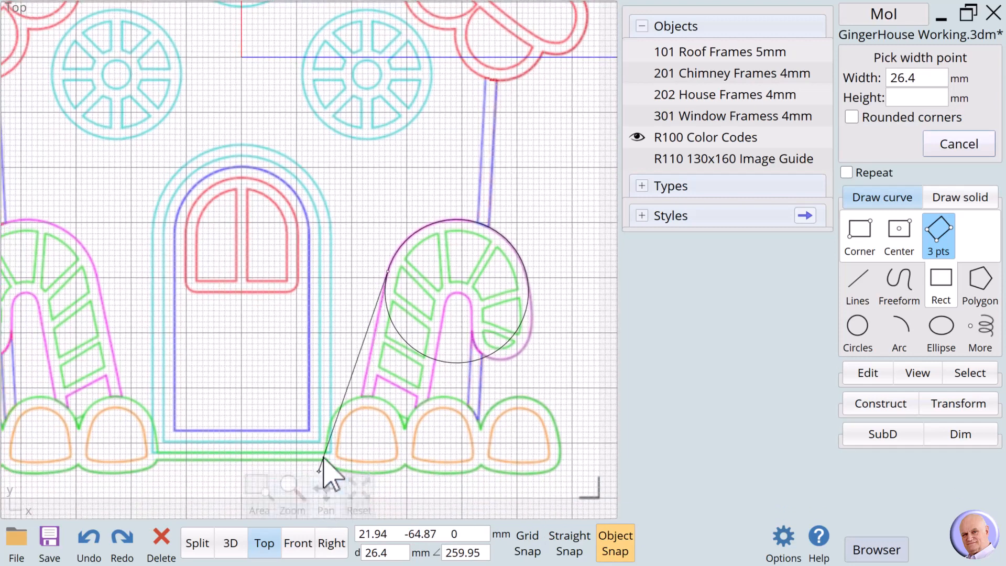
left_click(356, 419)
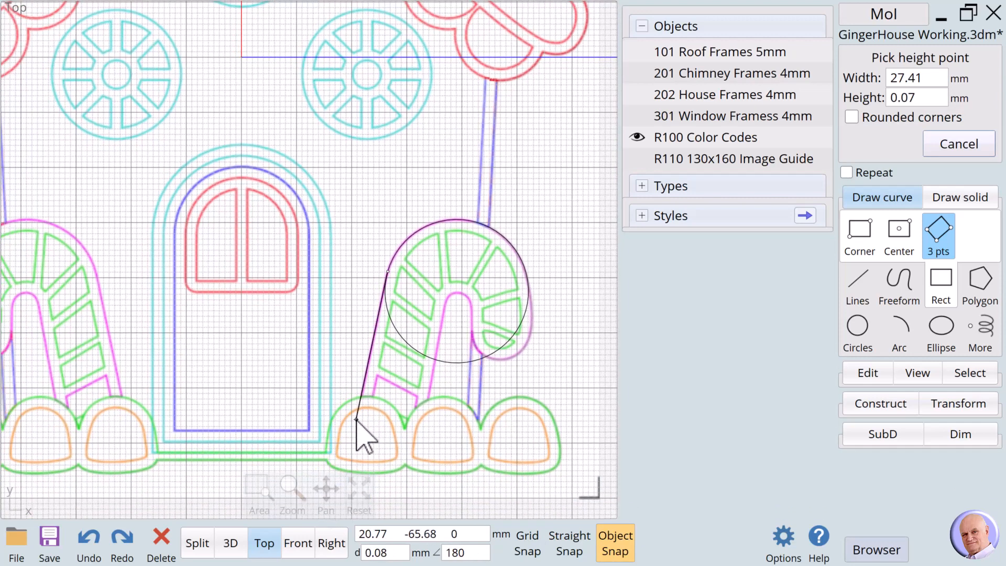
left_click(416, 438)
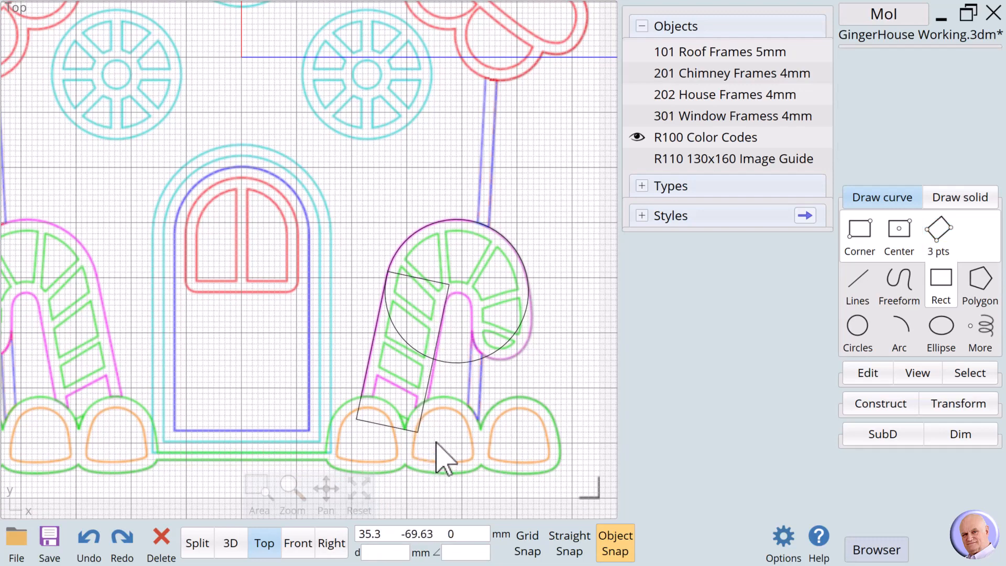
Step: Draw a small three-point circle fitting the inner arch of the right candy cane's hook
left_click(859, 330)
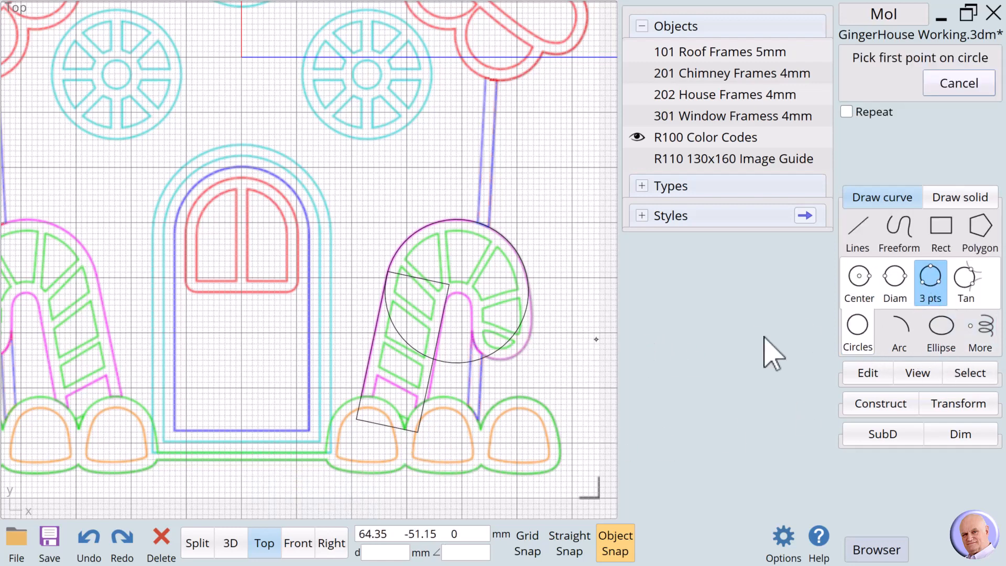
left_click(446, 300)
left_click(460, 296)
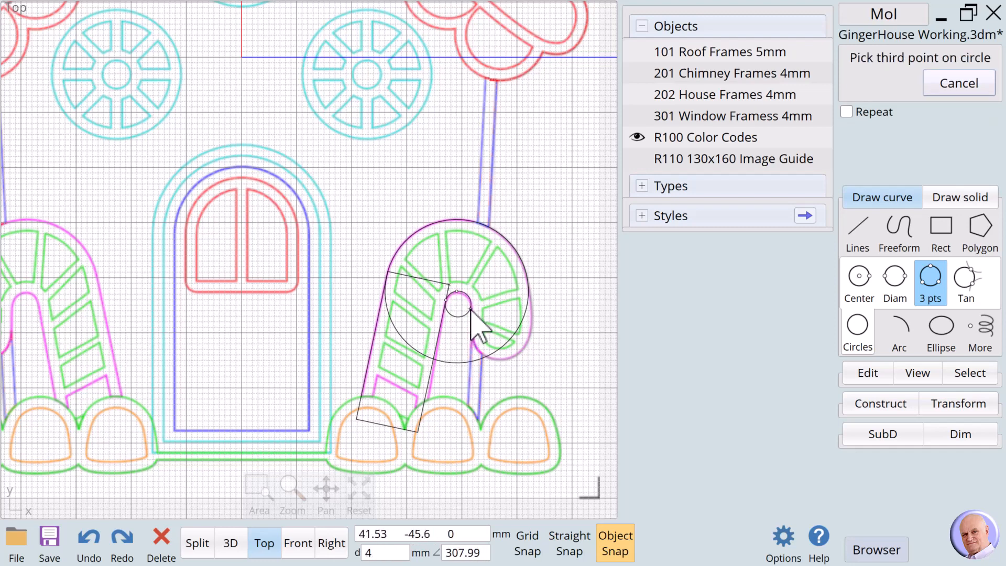
left_click(470, 310)
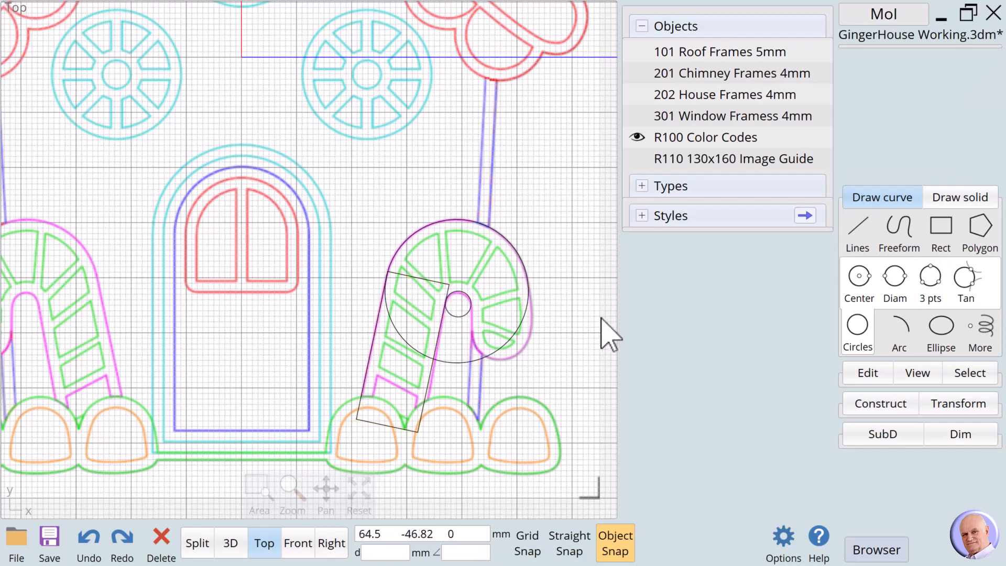
Step: Show the leg rectangle's points and move its two inner-side corners, the upper to the small circle's edge, the lower to align with the cane outline
left_click(448, 303)
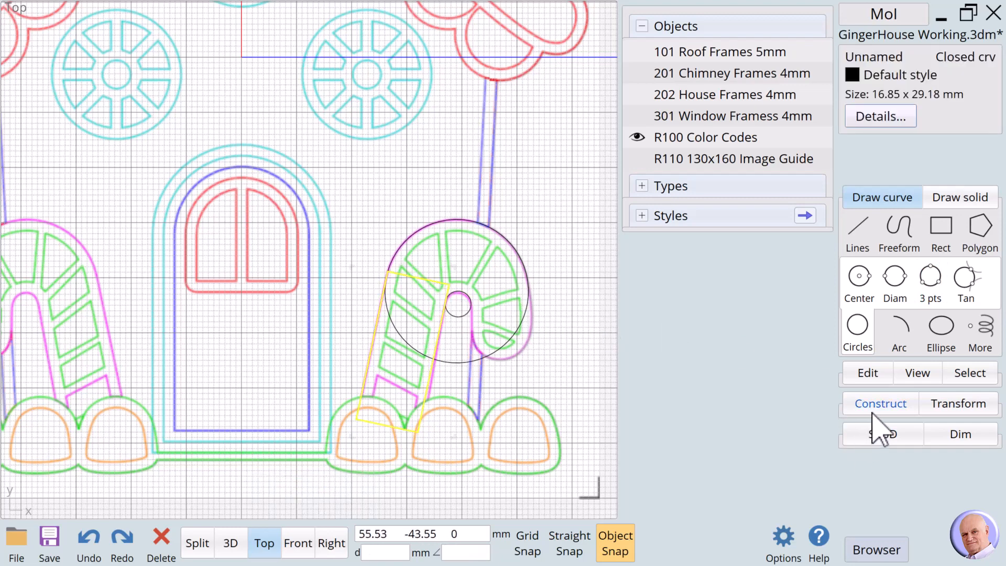
left_click(868, 372)
left_click(857, 310)
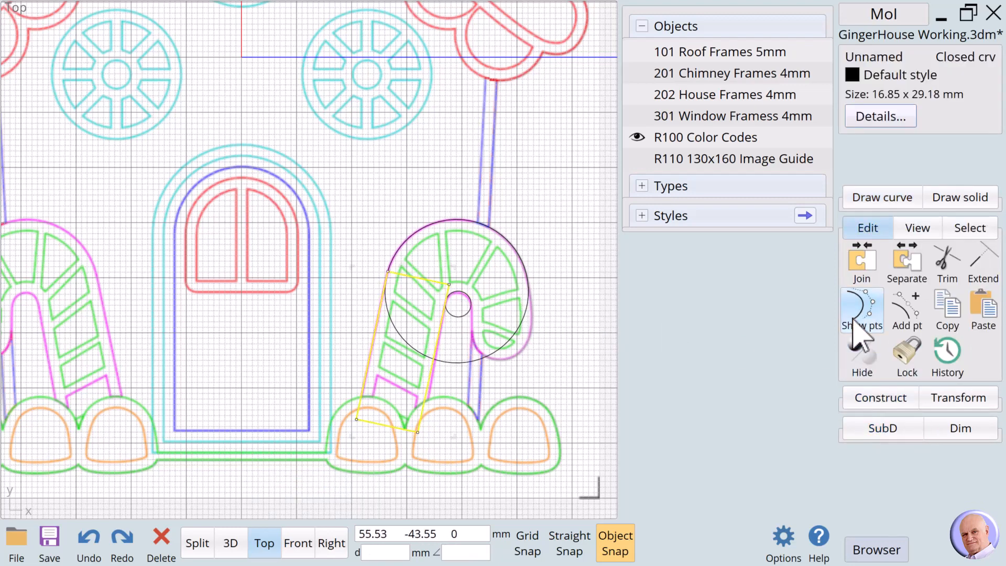
left_click(449, 286)
left_click_drag(449, 289, 445, 304)
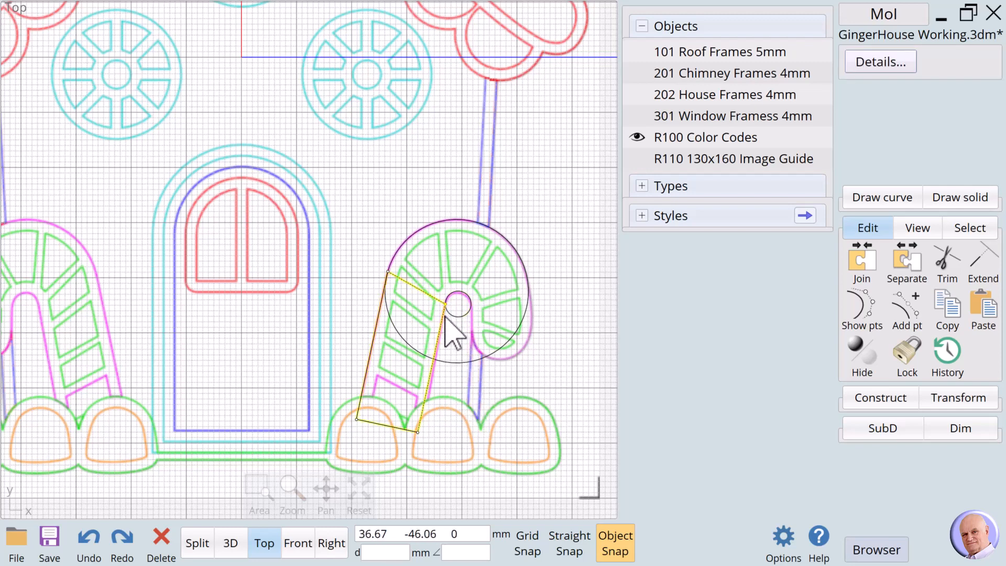
left_click(418, 433)
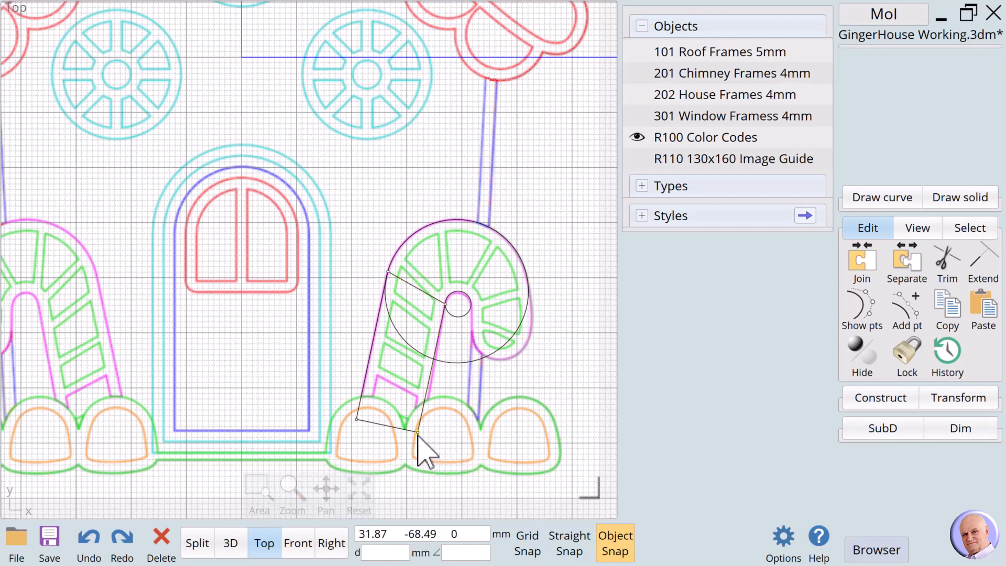
left_click_drag(420, 435, 421, 434)
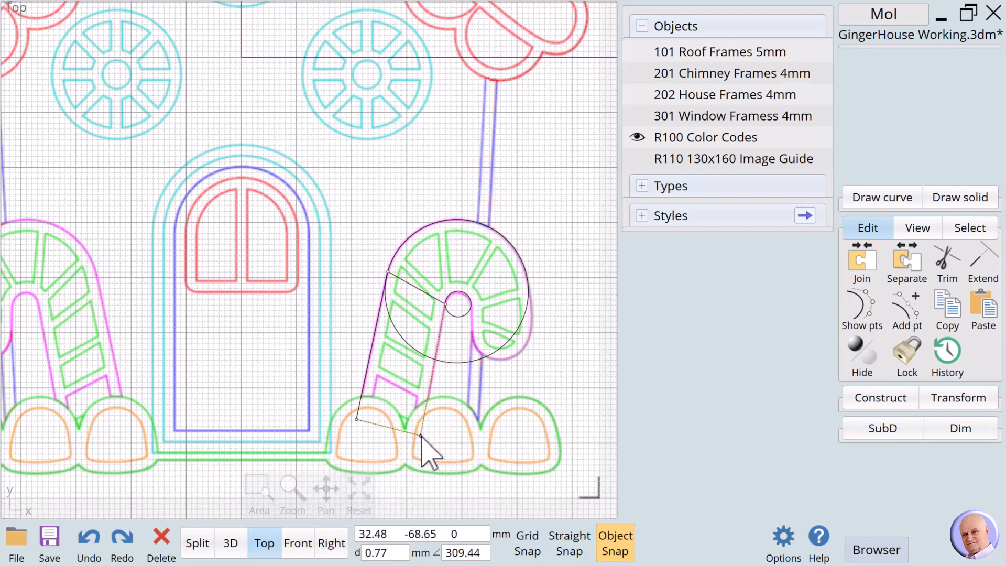
left_click(444, 431)
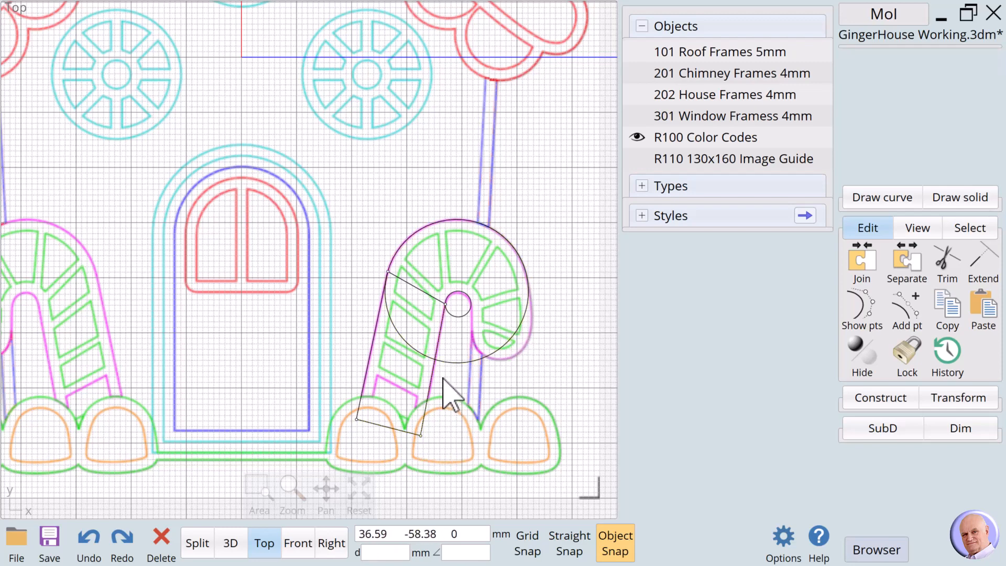
Step: Boolean-union the adjusted leg outline with the large hook circle
left_click(430, 390)
left_click(460, 365)
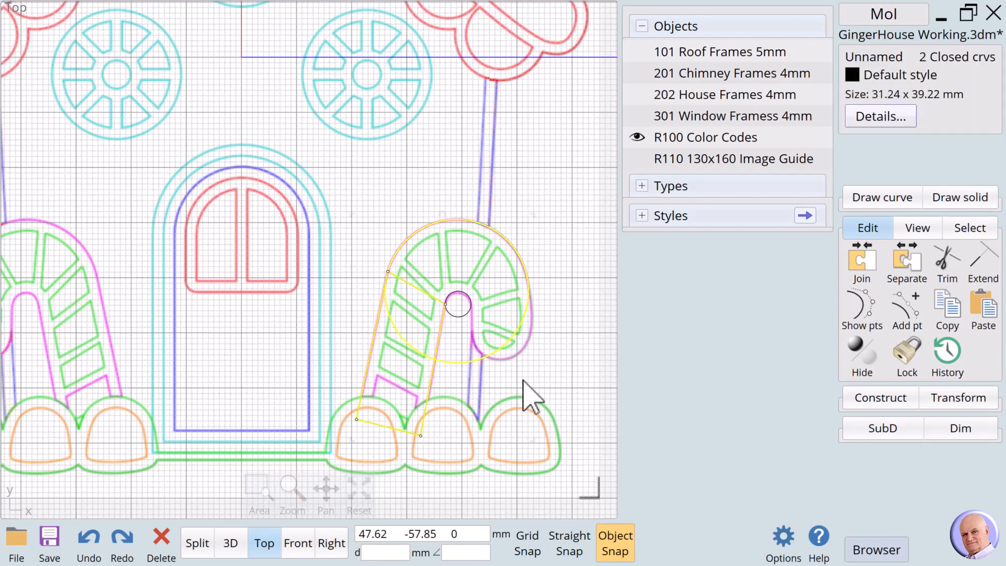
left_click(885, 401)
left_click(861, 310)
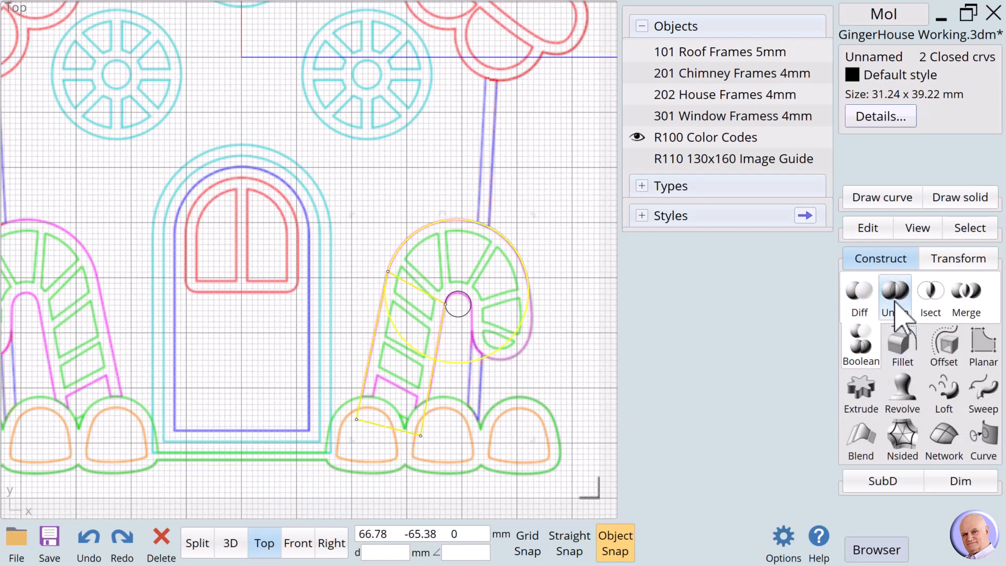
left_click(894, 293)
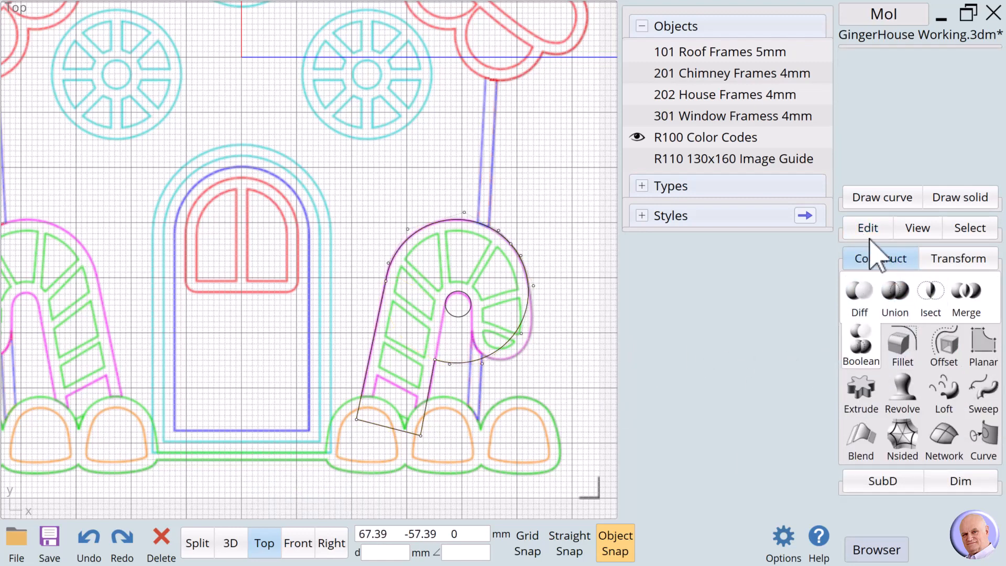
Step: Draw a three-point rectangle in the cane's inner opening from the small circle's left edge along the leg, about 10 mm long
left_click(882, 197)
left_click(938, 228)
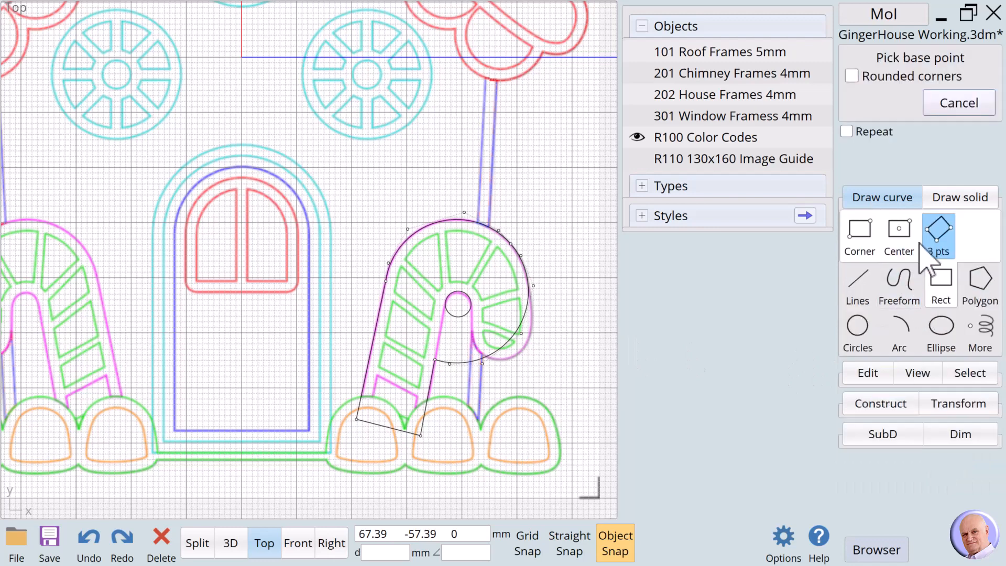
left_click(444, 304)
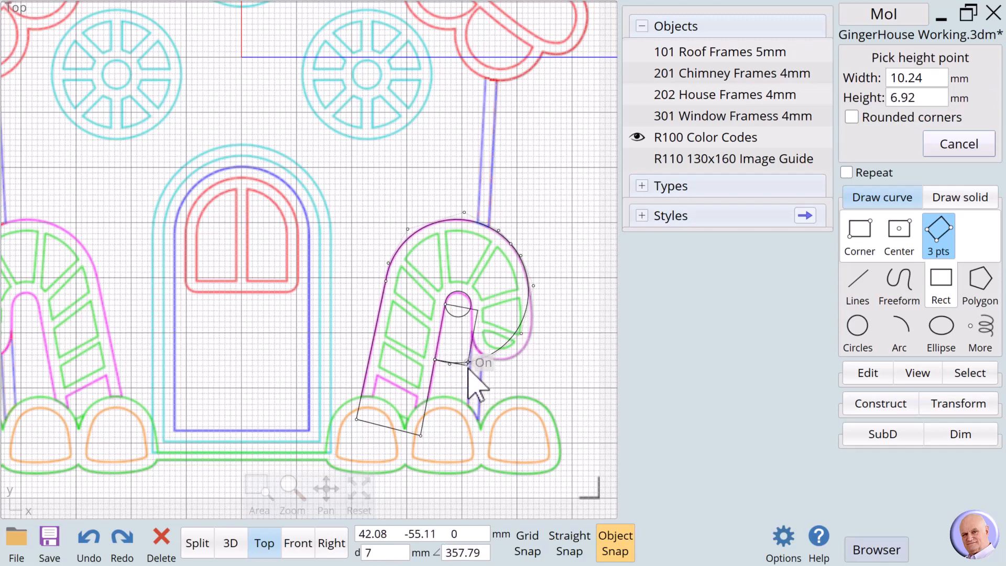
left_click(473, 376)
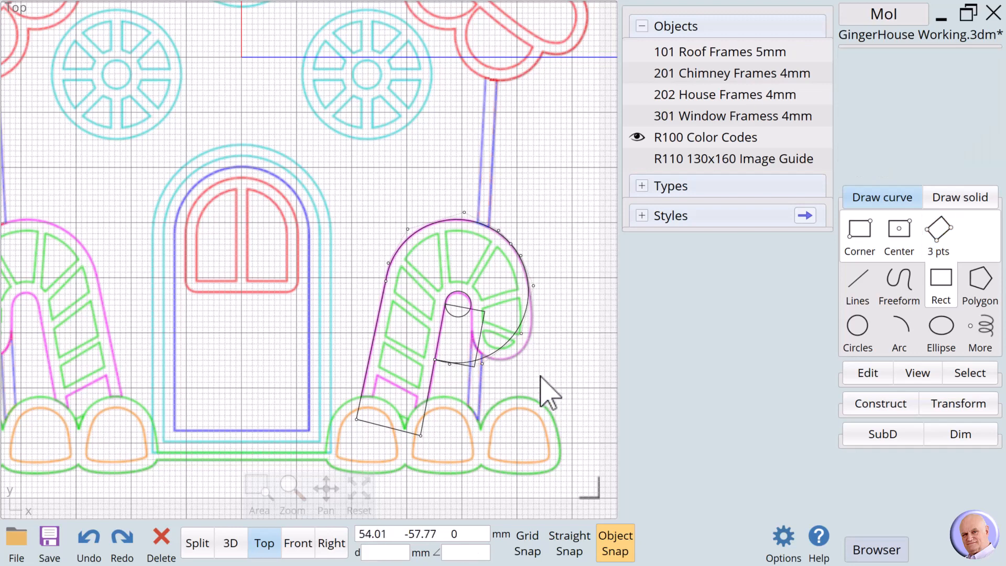
Step: Reshape the opening's rectangle by moving its upper right corner to the small circle's right edge and its lower right corner below the hook outline
left_click(485, 329)
left_click(868, 373)
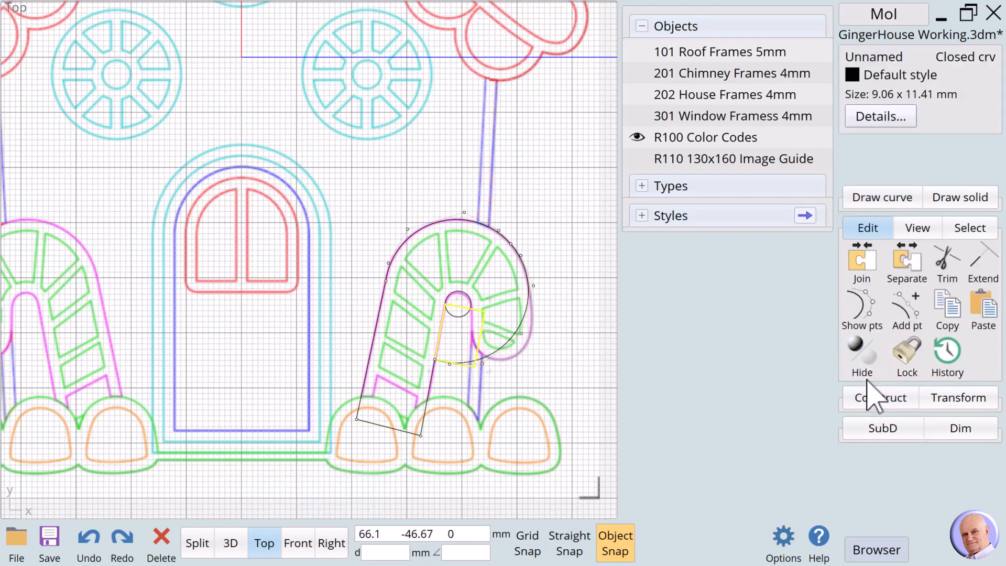
left_click(571, 335)
left_click_drag(475, 308, 472, 306)
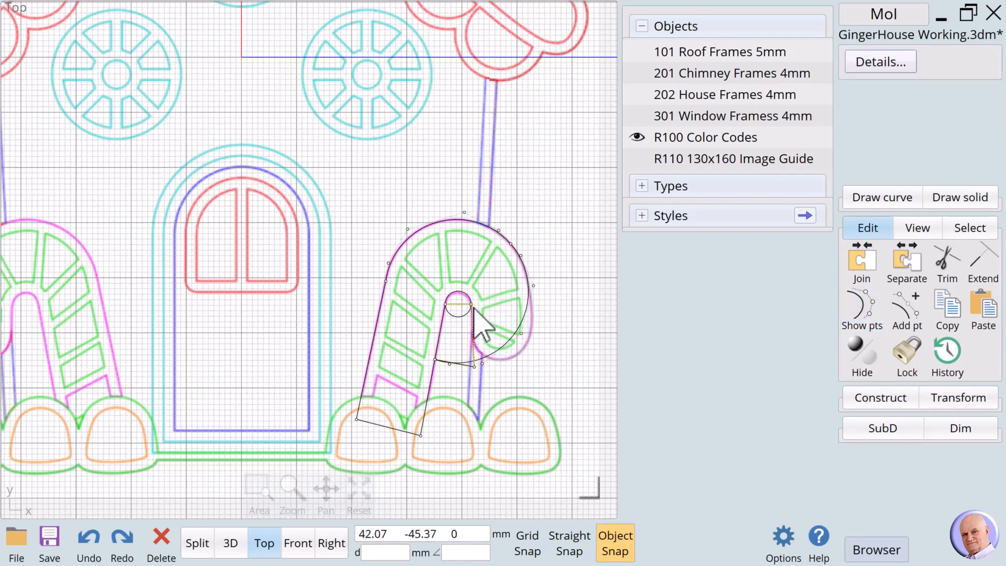
left_click(475, 371)
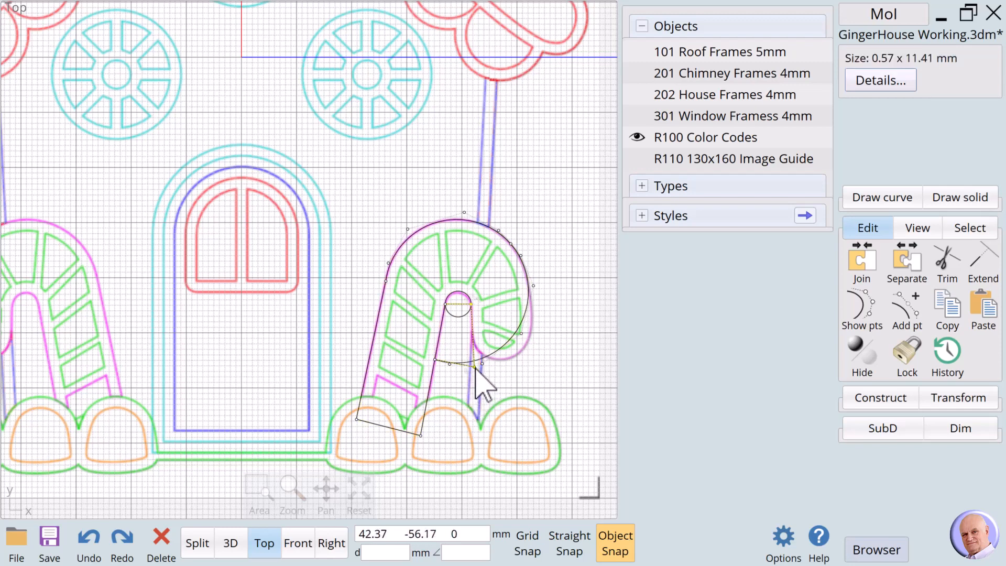
left_click_drag(474, 368, 476, 388)
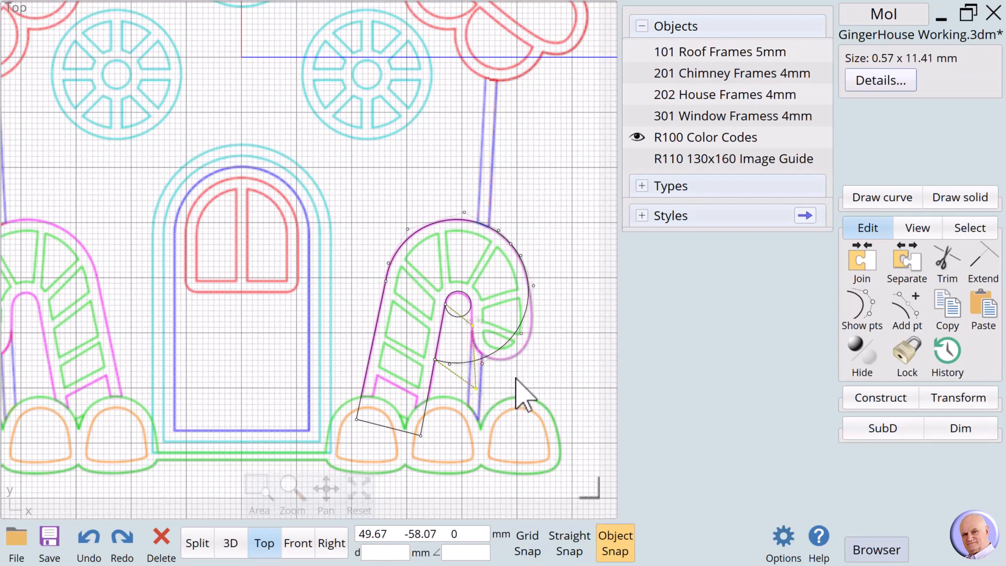
left_click(516, 376)
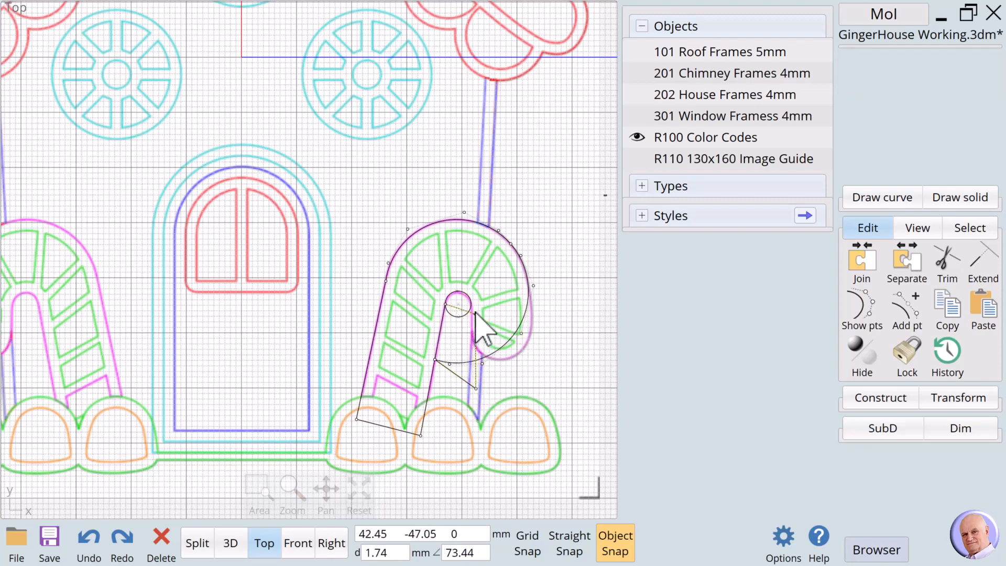
left_click_drag(475, 313, 471, 305)
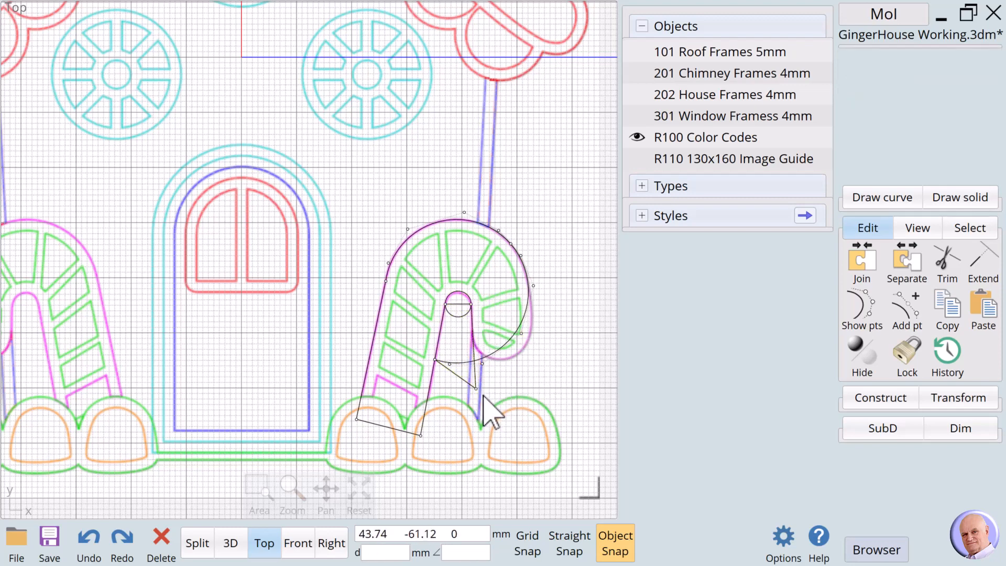
left_click_drag(476, 394, 476, 394)
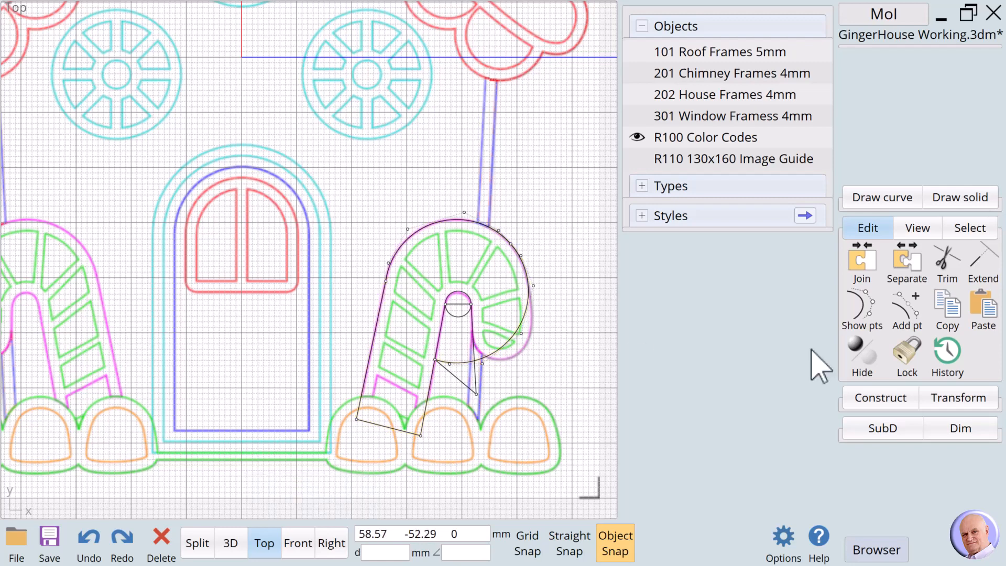
left_click(880, 397)
left_click(851, 309)
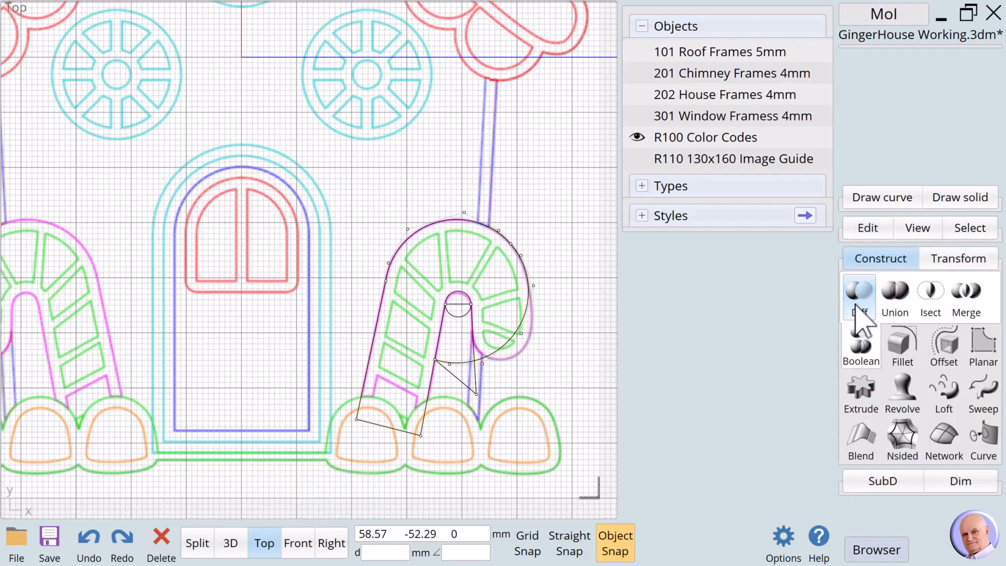
left_click(858, 299)
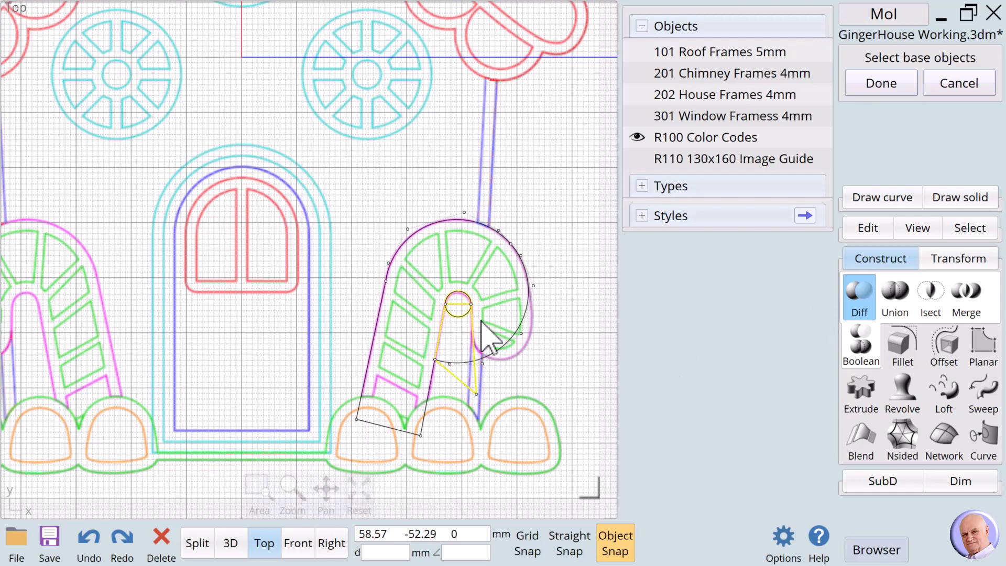
left_click(938, 88)
left_click(507, 363)
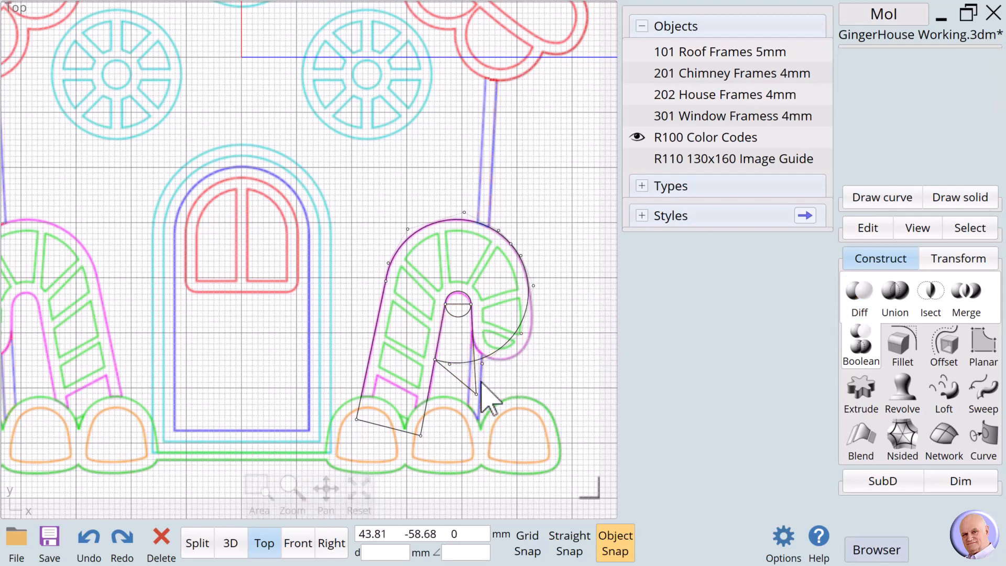
left_click(452, 374)
left_click(457, 291)
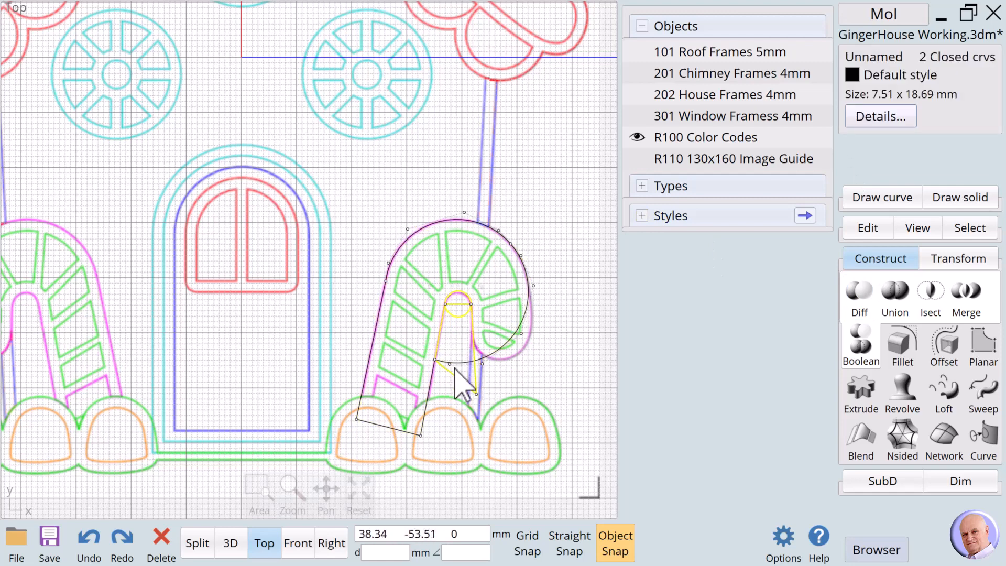
left_click(454, 377)
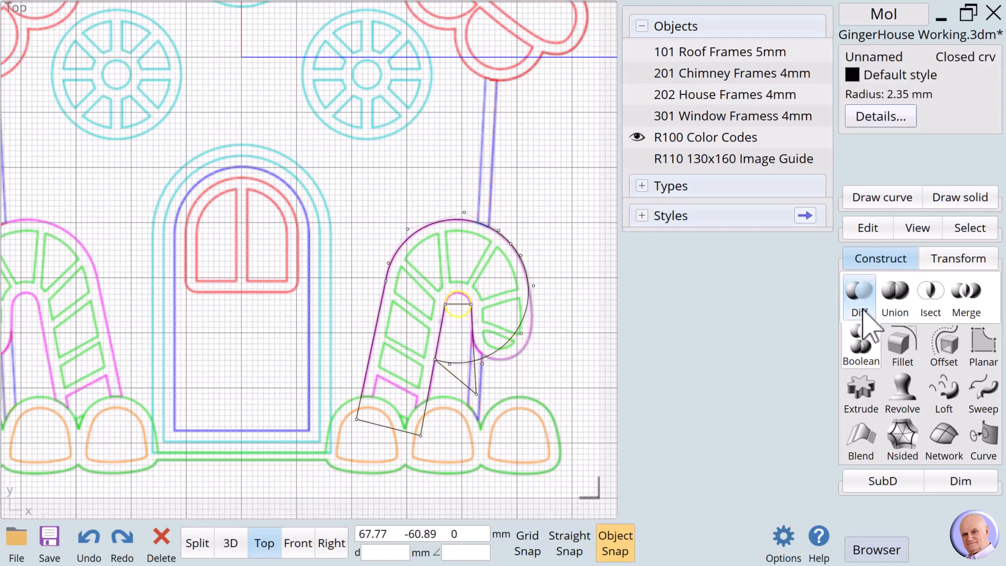
Step: Boolean-union the adjusted opening rectangle with the small inner circle of the right candy cane
left_click(894, 294)
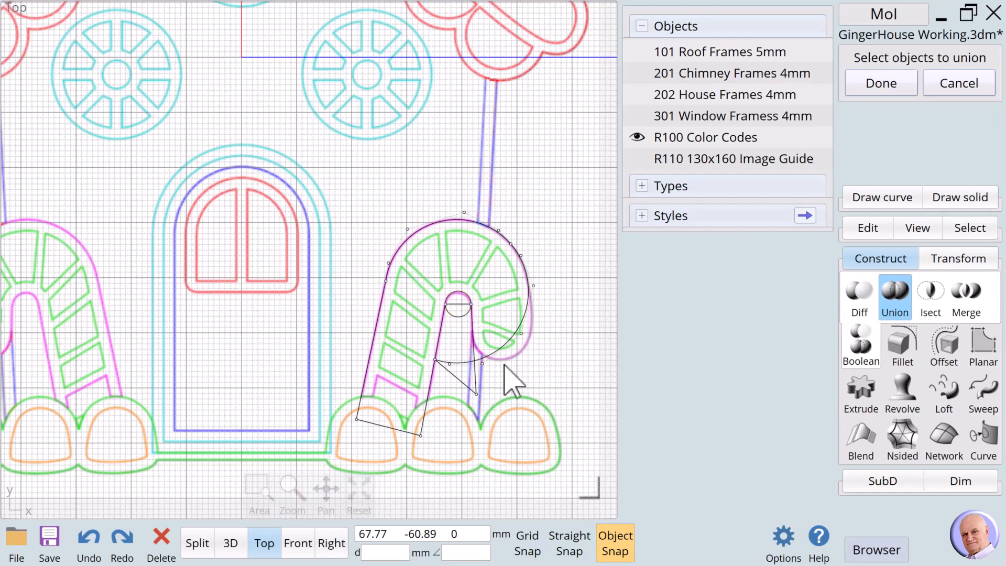
left_click(475, 377)
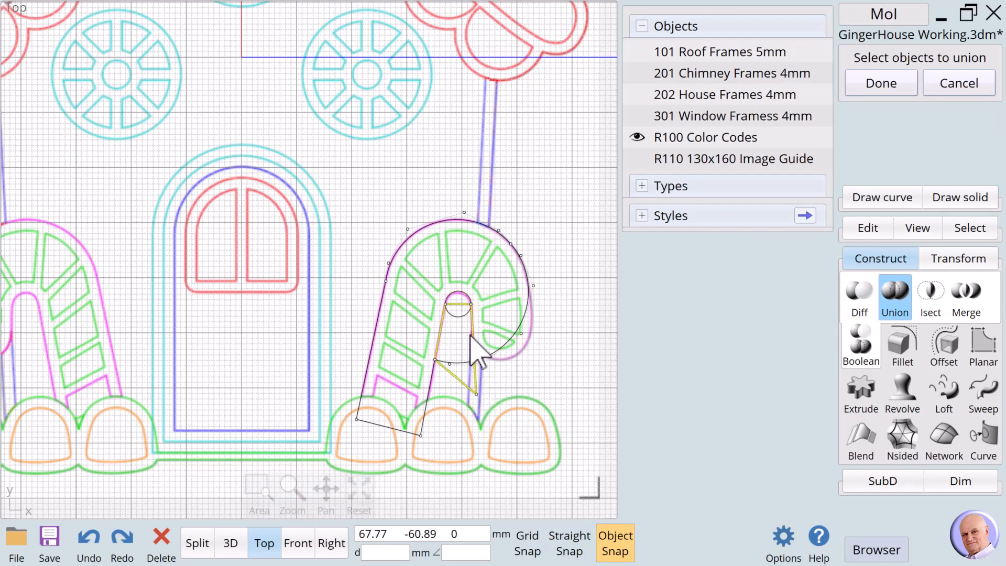
left_click(459, 297)
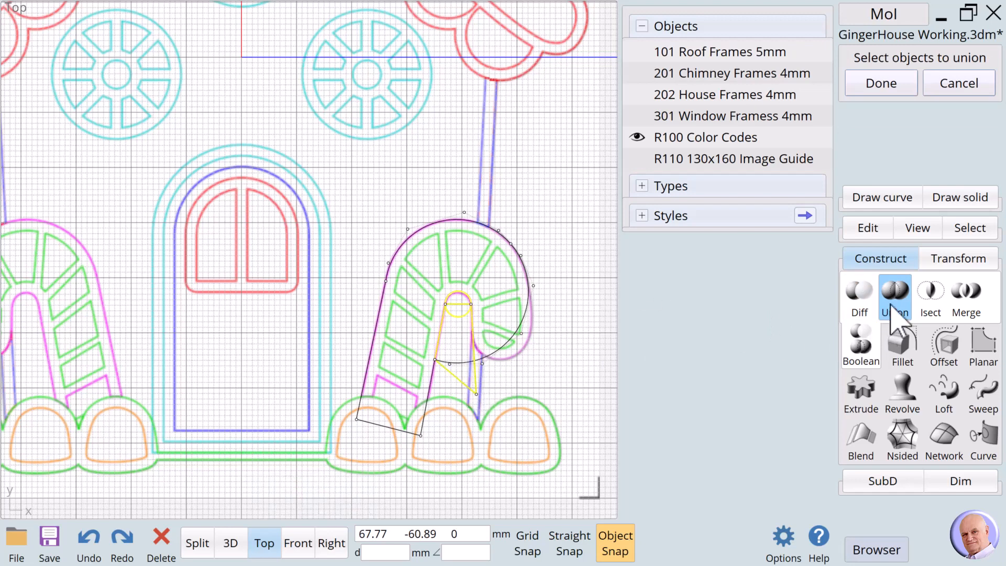
left_click(881, 85)
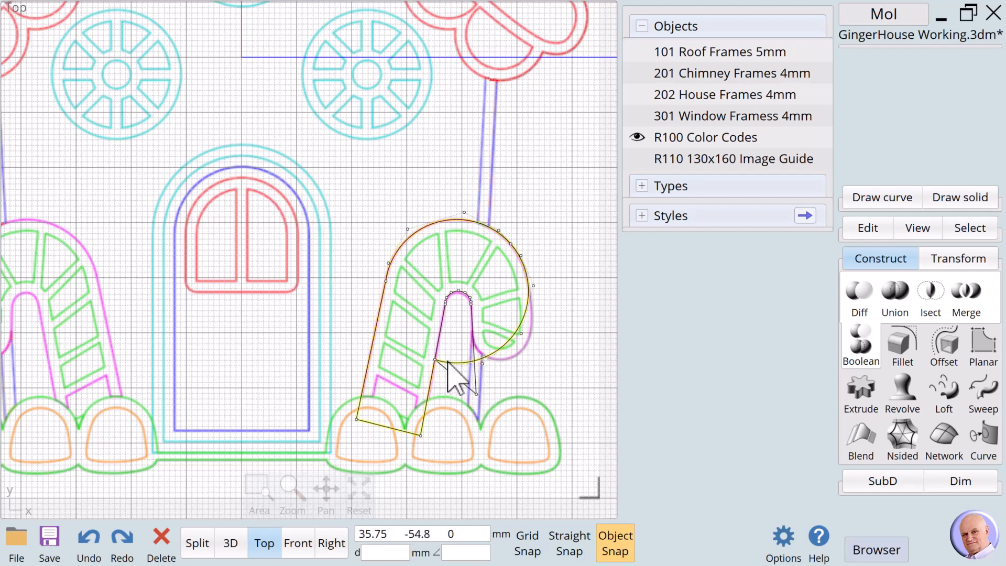
Step: Boolean-subtract the inner opening shape from the cane's hook-and-leg outline
left_click(858, 307)
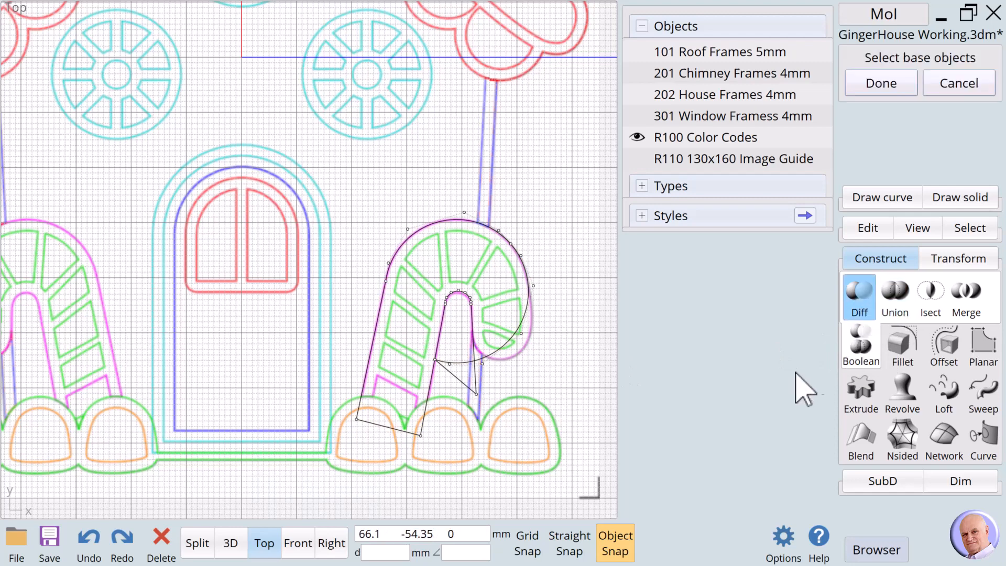
left_click(521, 336)
left_click(882, 84)
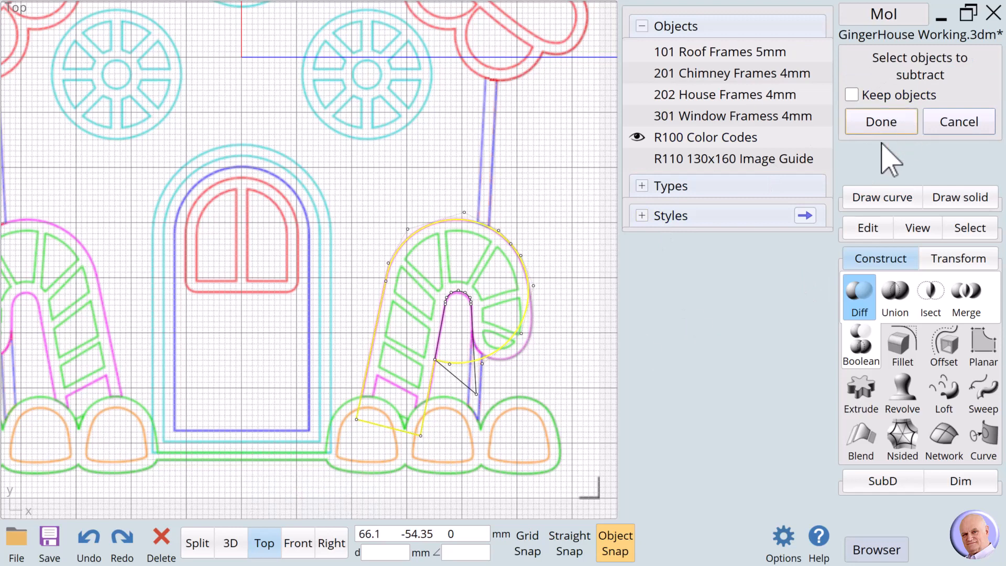
left_click(462, 387)
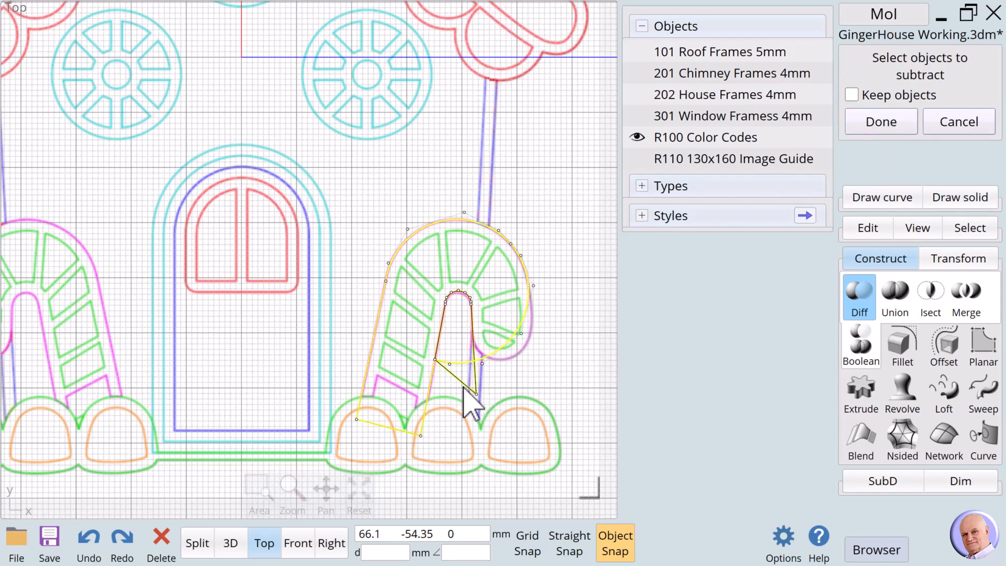
left_click(896, 135)
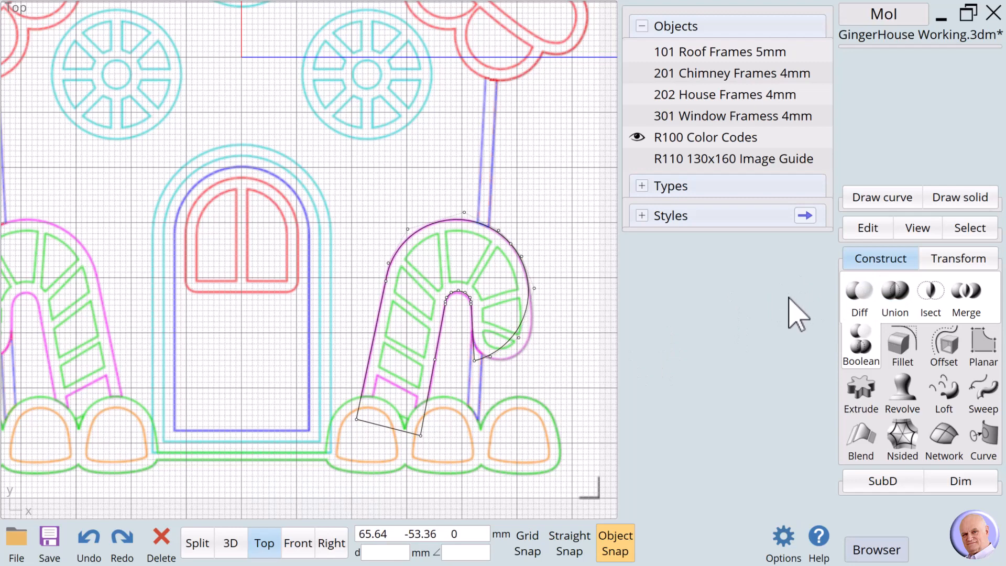
Step: Add extra control points to the cane outline along the hook's lower outer arc and beside its sharp tip corner
left_click(865, 228)
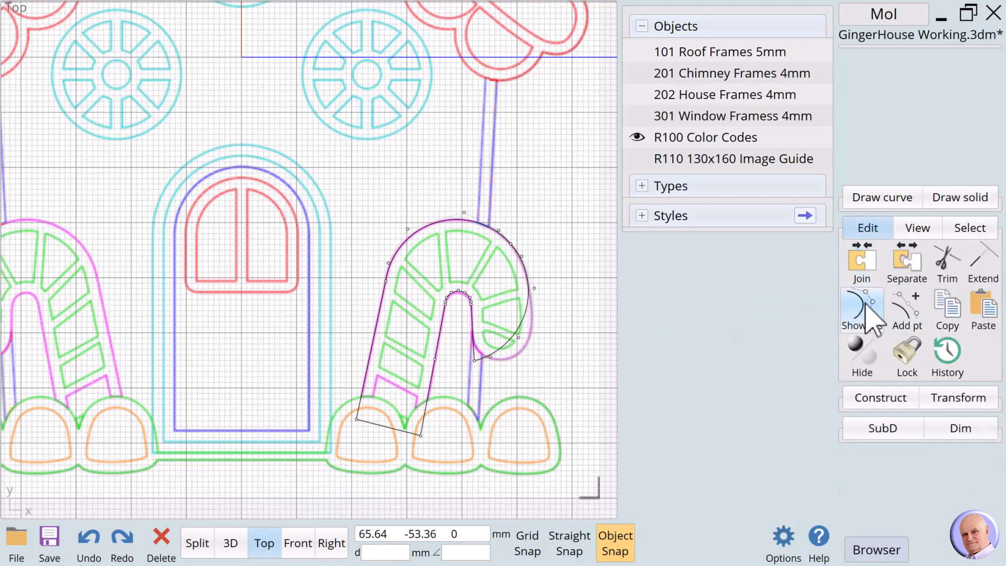
left_click(907, 312)
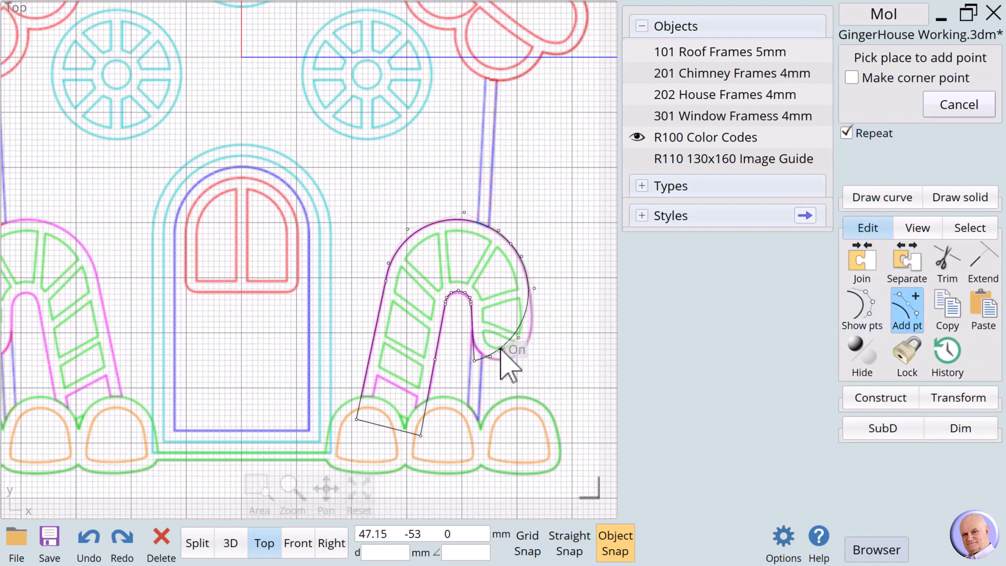
left_click(521, 328)
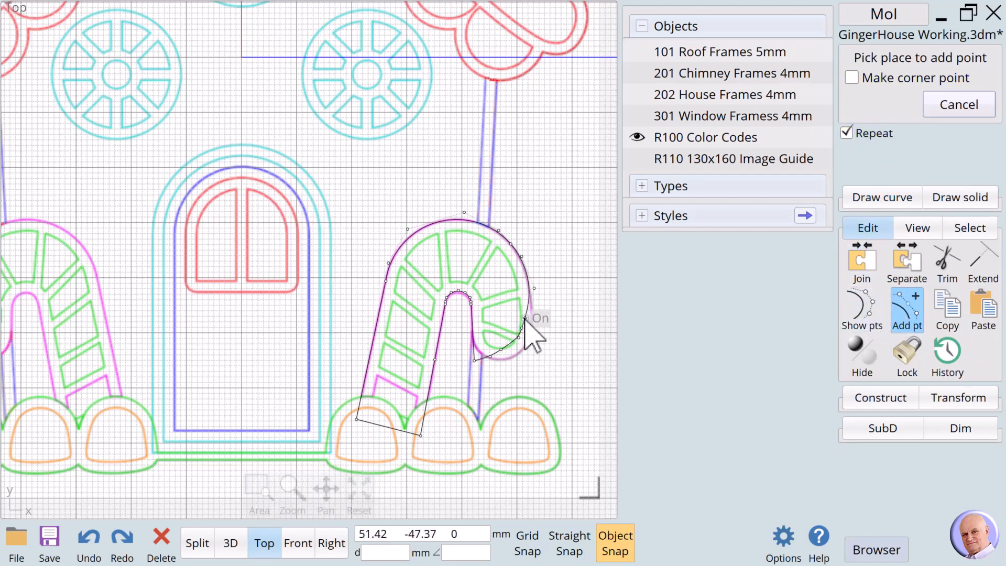
left_click(527, 309)
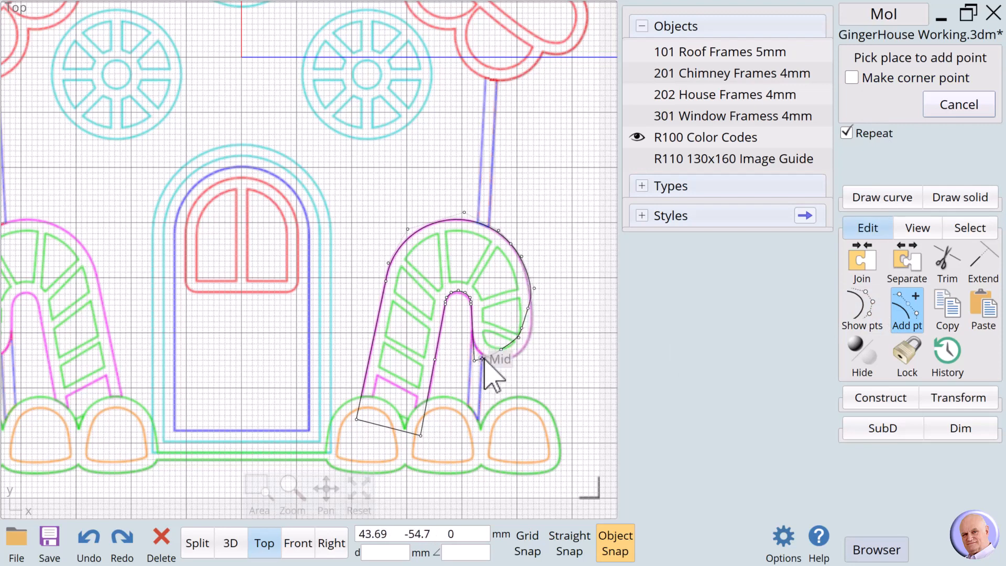
left_click(964, 104)
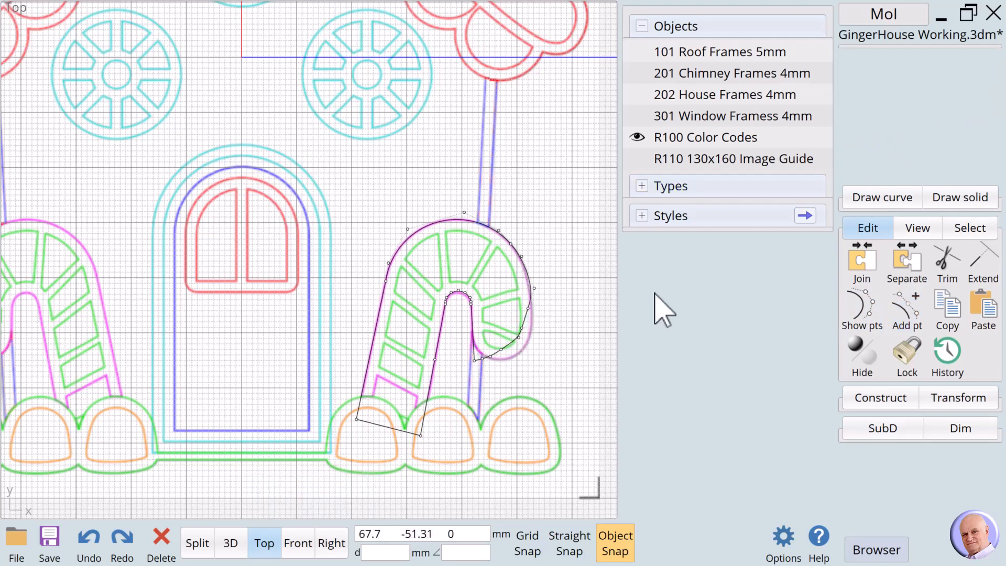
Step: Delete the sharp corner point at the hook's tip and move the neighbouring points so the end follows the image's rounded tip
left_click(474, 361)
key("Delete")
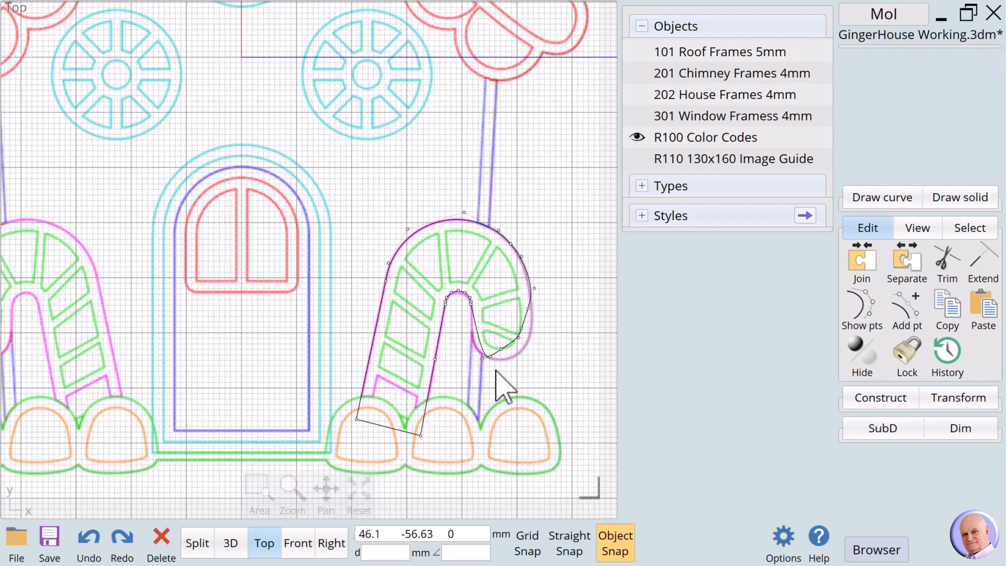
left_click_drag(482, 360, 469, 338)
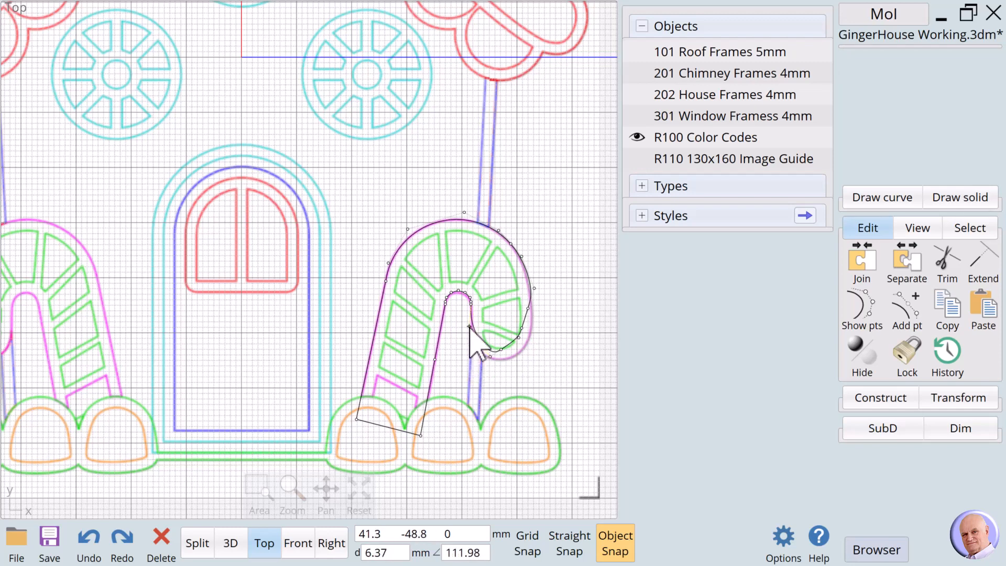
left_click(489, 357)
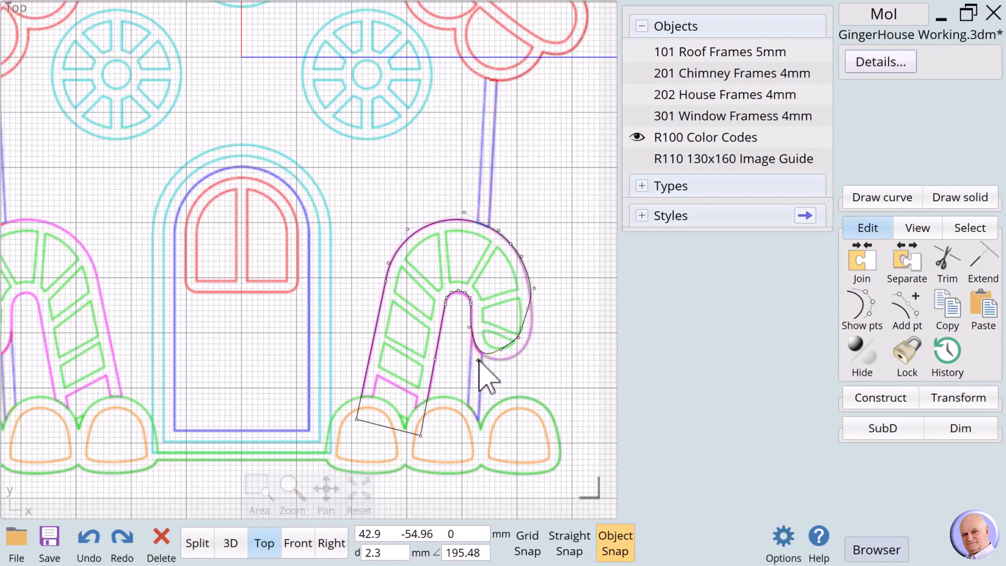
left_click(478, 360)
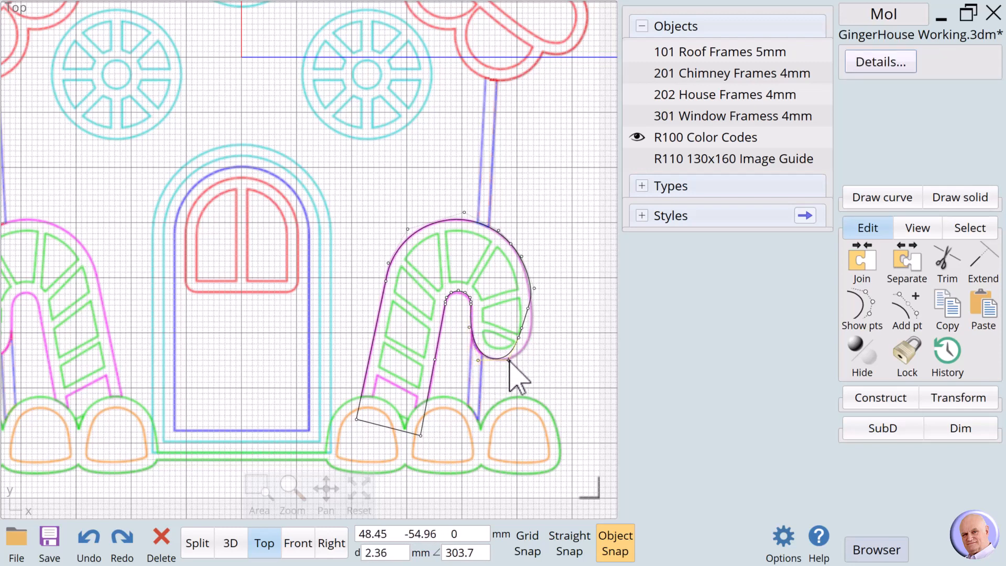
Step: Move the points along the hook's outer right edge onto the image's cane outline, and hide the control points
left_click(519, 338)
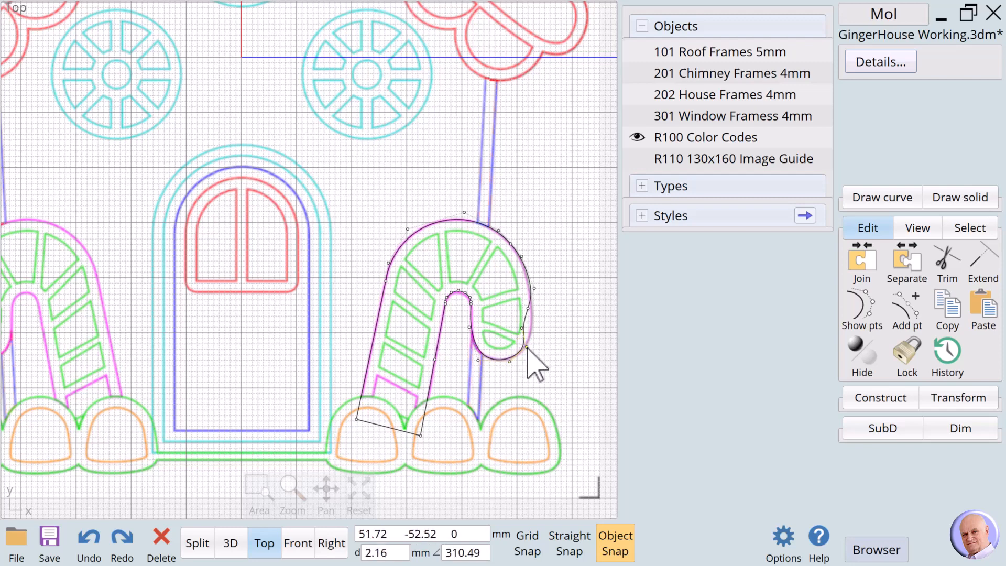
left_click(522, 329)
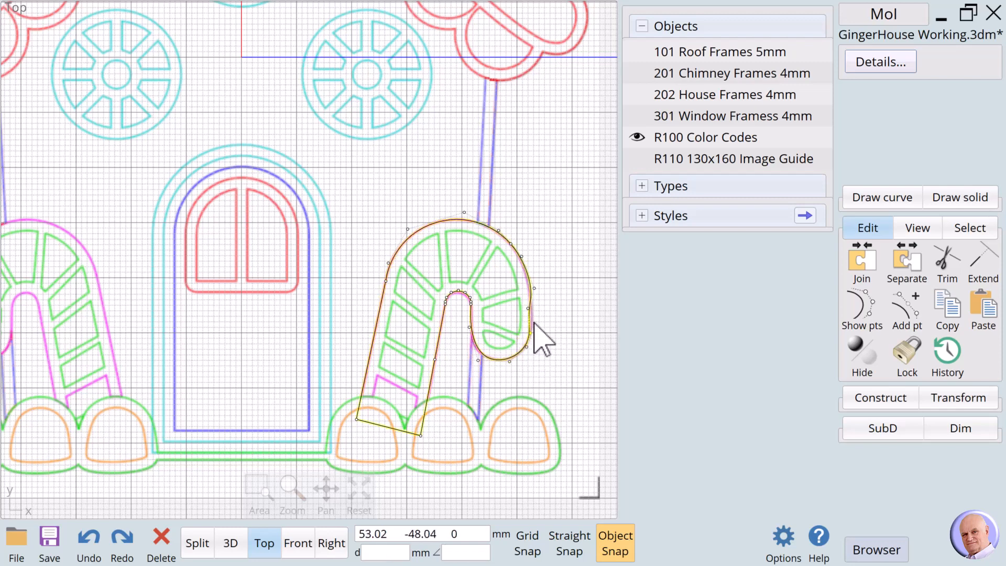
left_click(528, 308)
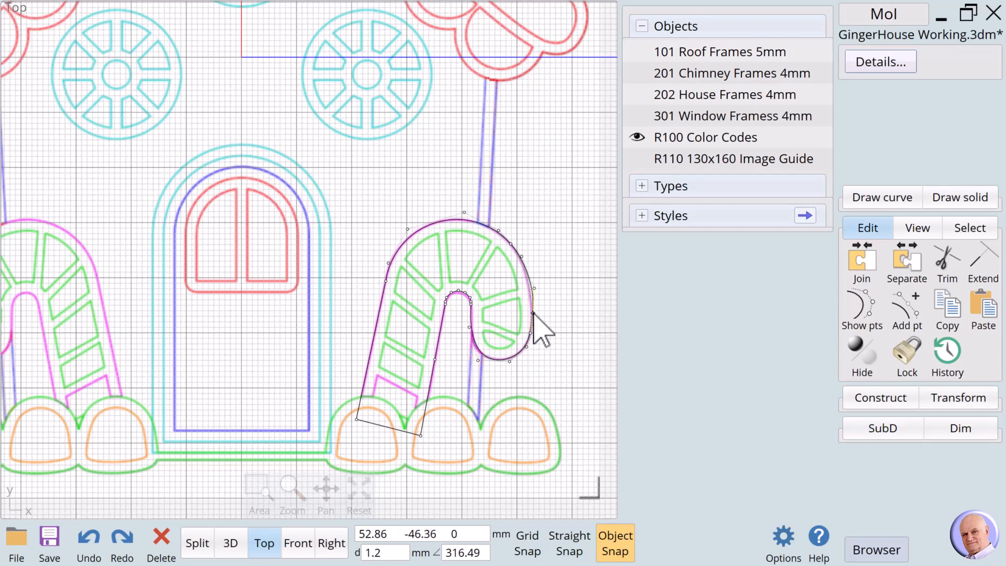
left_click(534, 288)
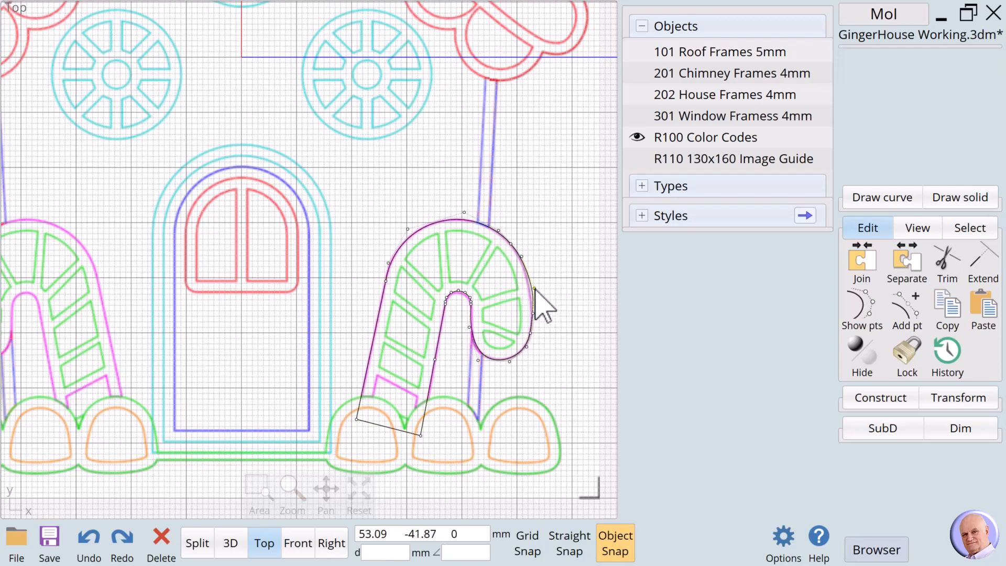
left_click_drag(532, 287, 531, 288)
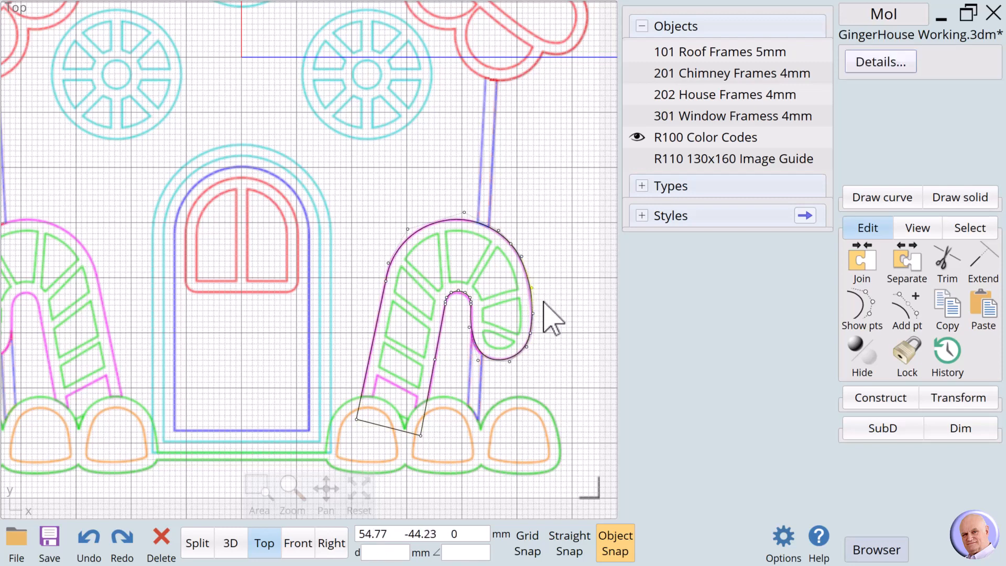
left_click(549, 306)
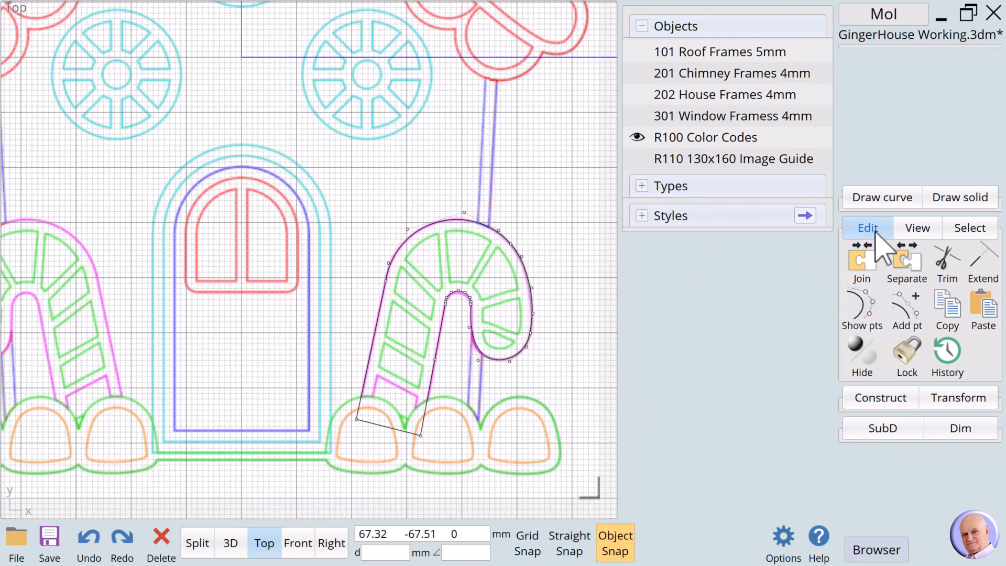
left_click(859, 313)
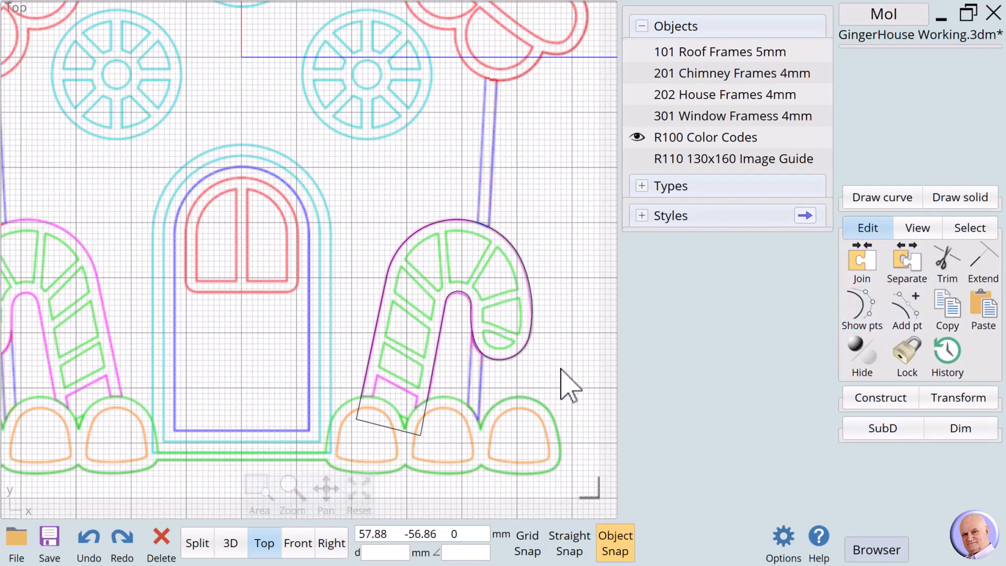
Step: Name the finished cane outline "401 Cane - Background 8mm"
left_click(423, 434)
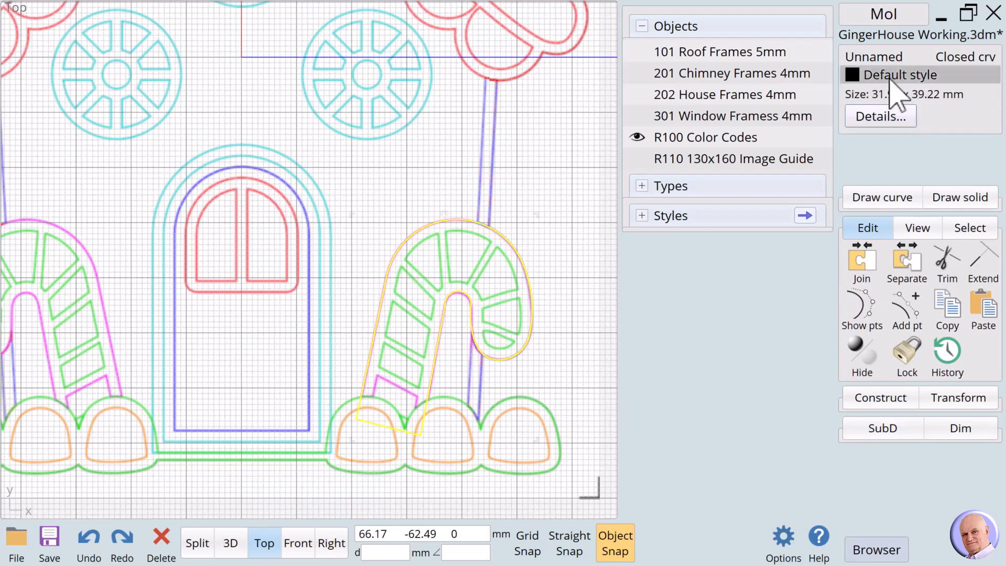
left_click(871, 58)
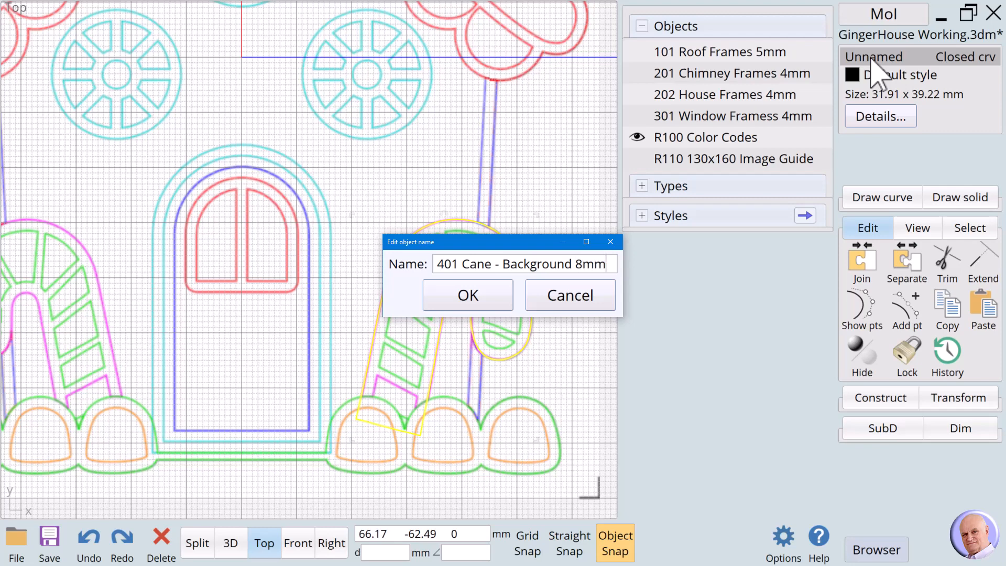
left_click(468, 312)
left_click(576, 350)
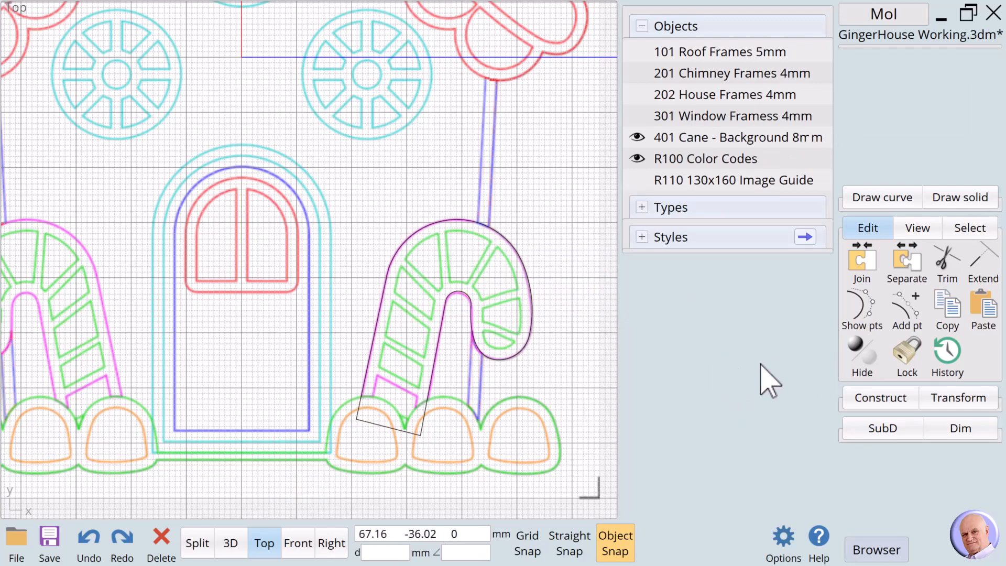
Step: Offset the cane outline inward by a distance of 2 mm with sharp corners and trimming on
left_click(429, 393)
left_click(880, 397)
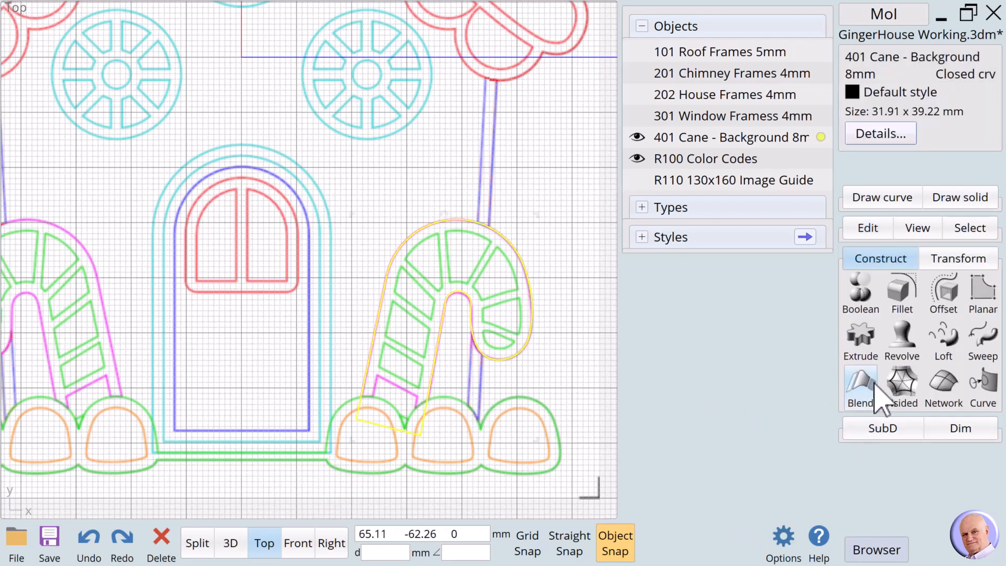
left_click(943, 295)
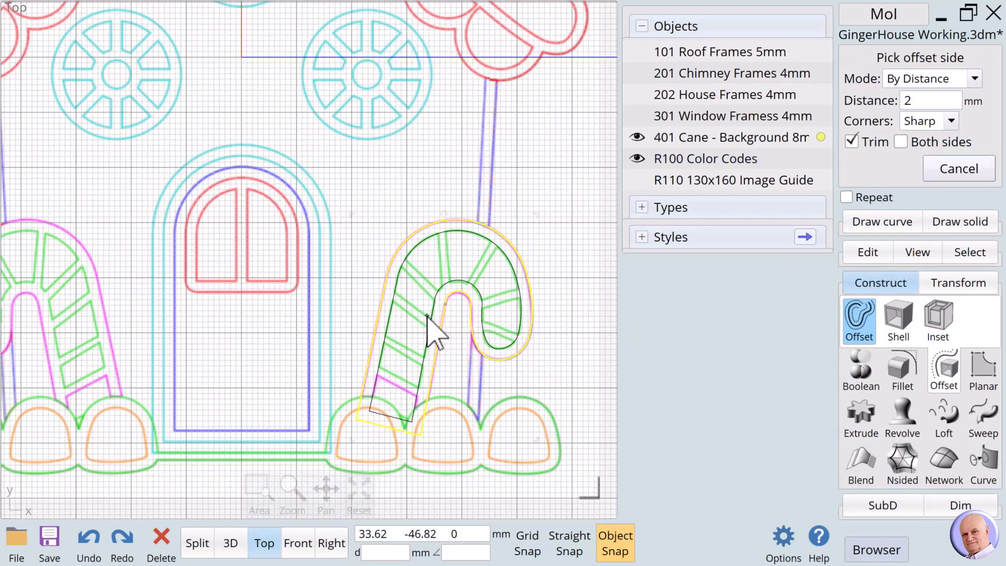
left_click(427, 315)
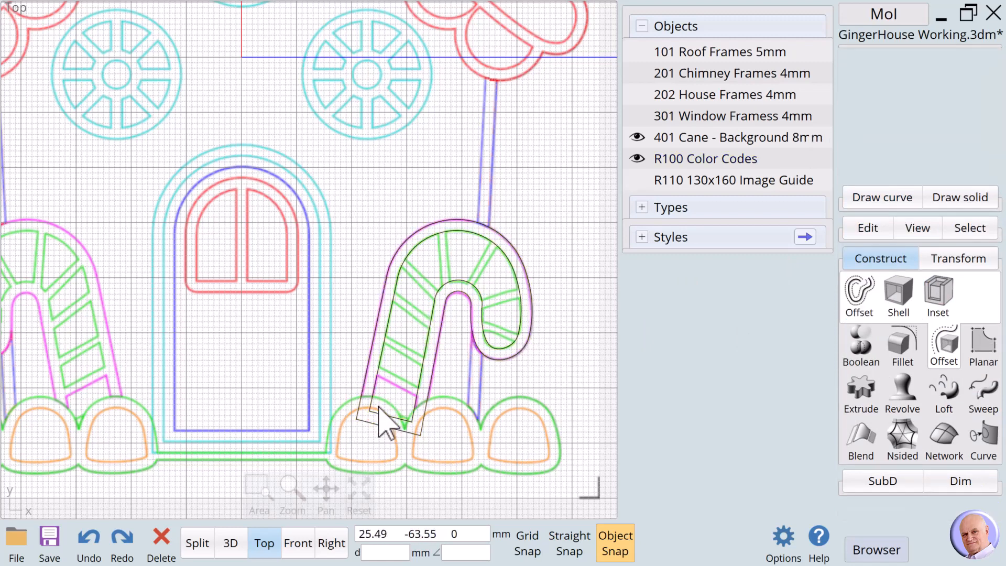
Step: Draw a thin three-point rectangle across the cane's shaft over the image's lowest diagonal stripe divider, spanning the shaft's width
left_click(394, 297)
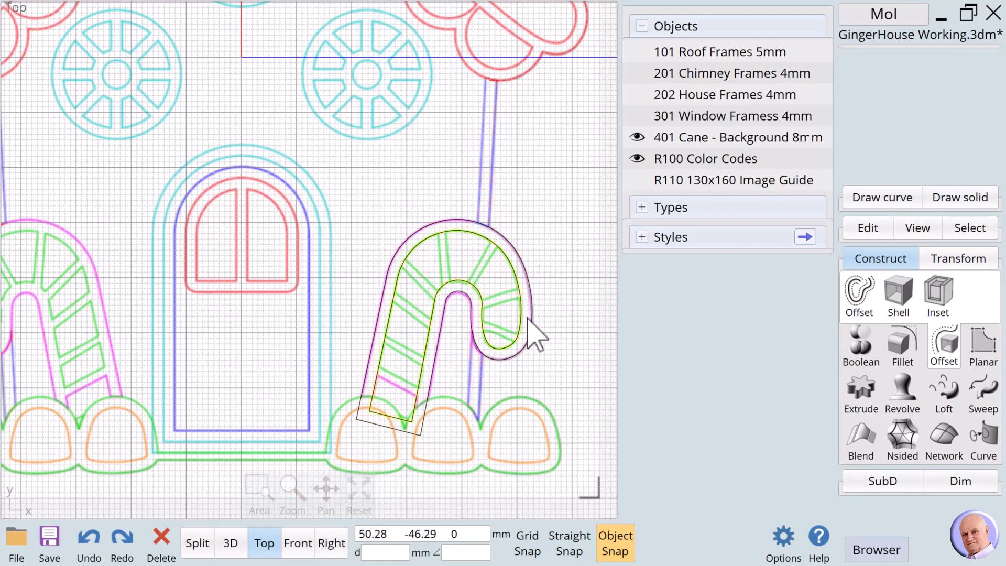
left_click(874, 199)
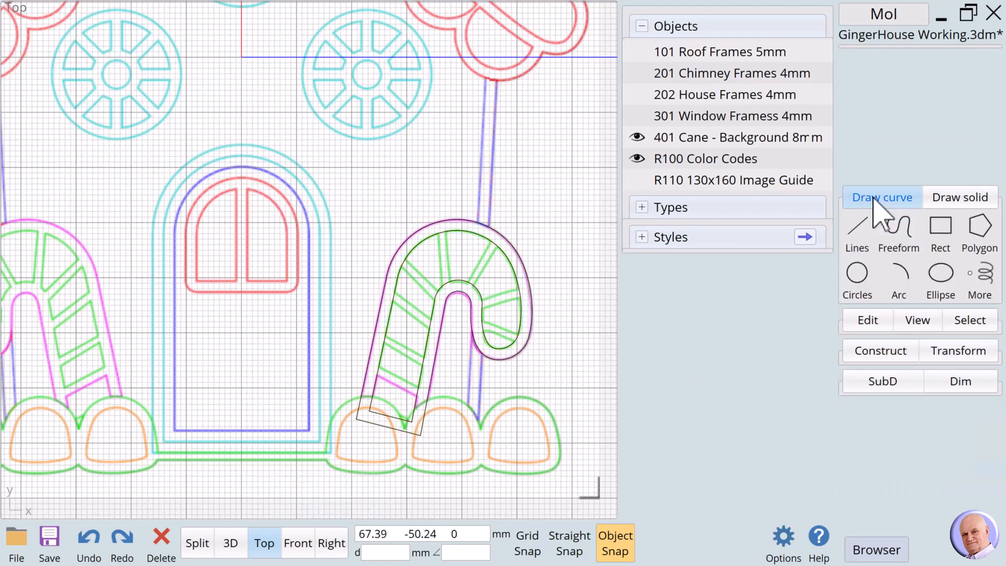
left_click(940, 226)
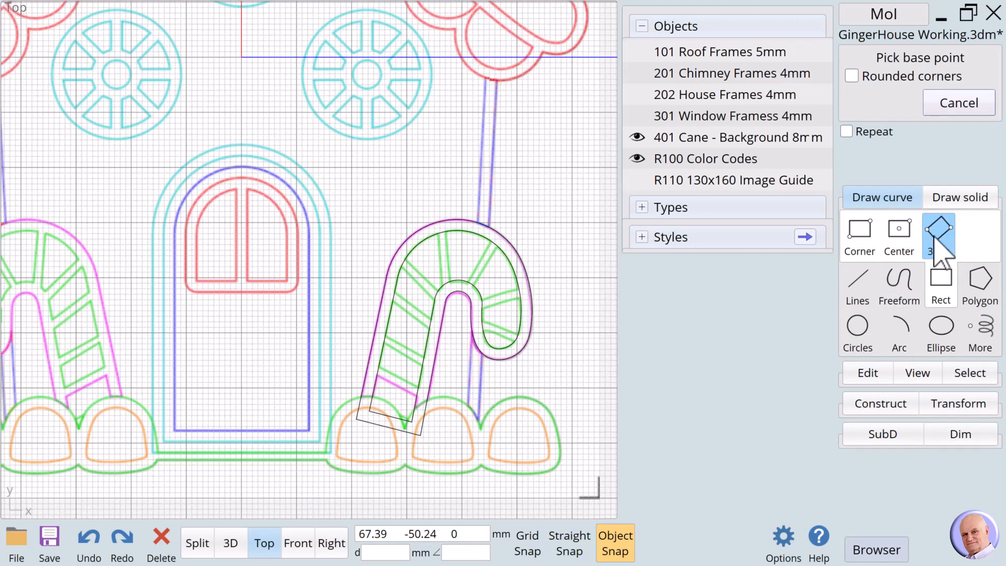
left_click(369, 372)
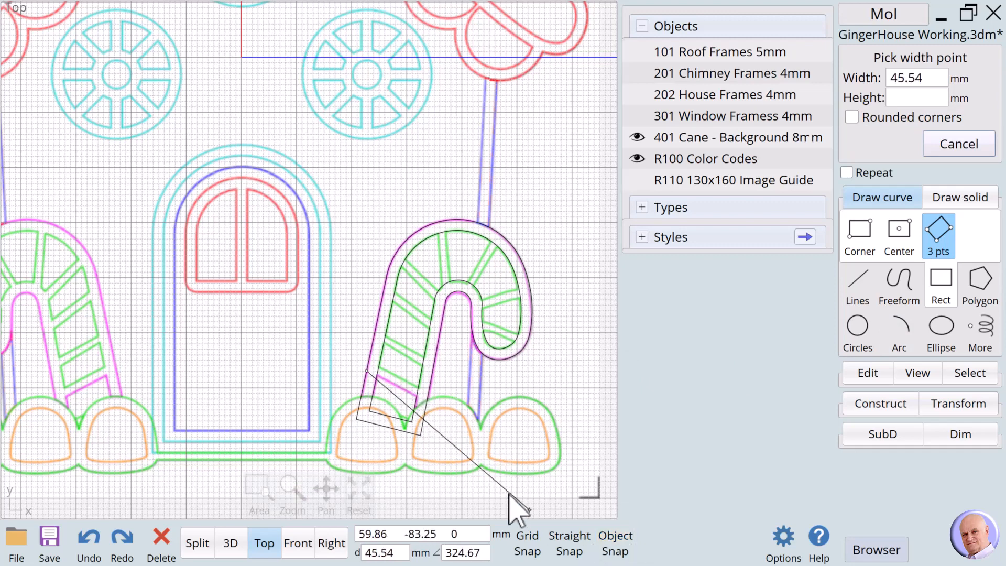
left_click(429, 402)
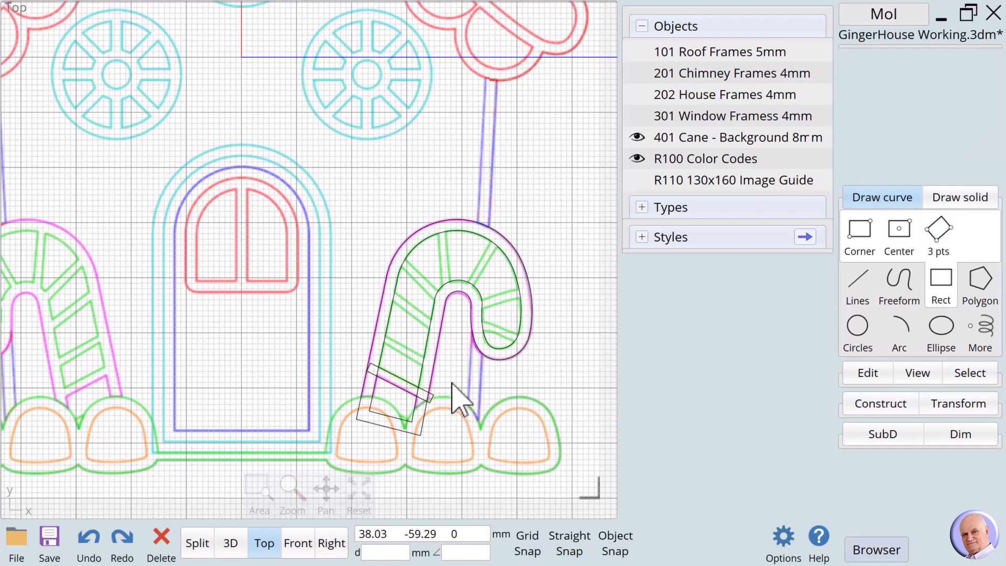
left_click(438, 414)
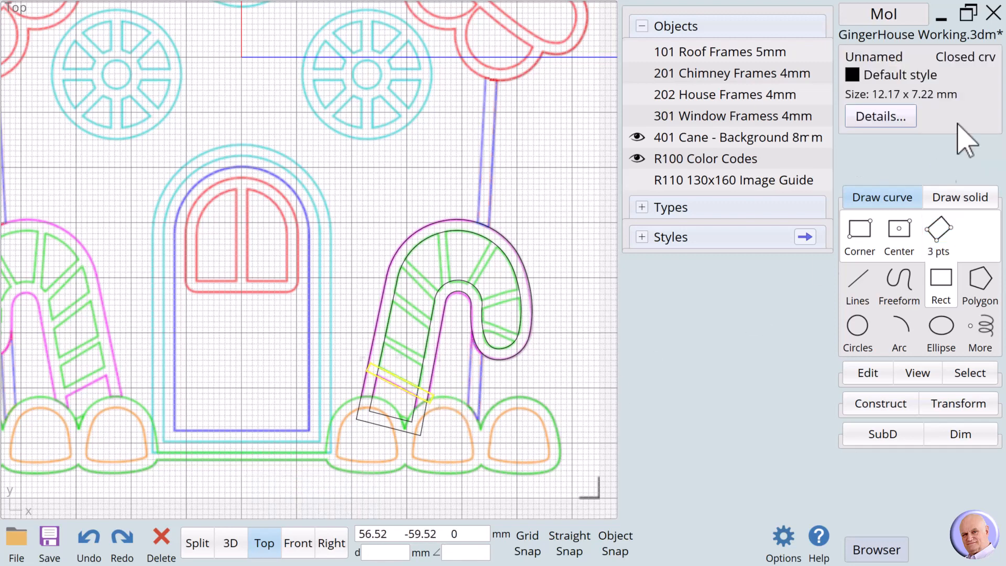
Step: Name the new divider rectangle "zz" and clear the selection
left_click(864, 58)
type("zz")
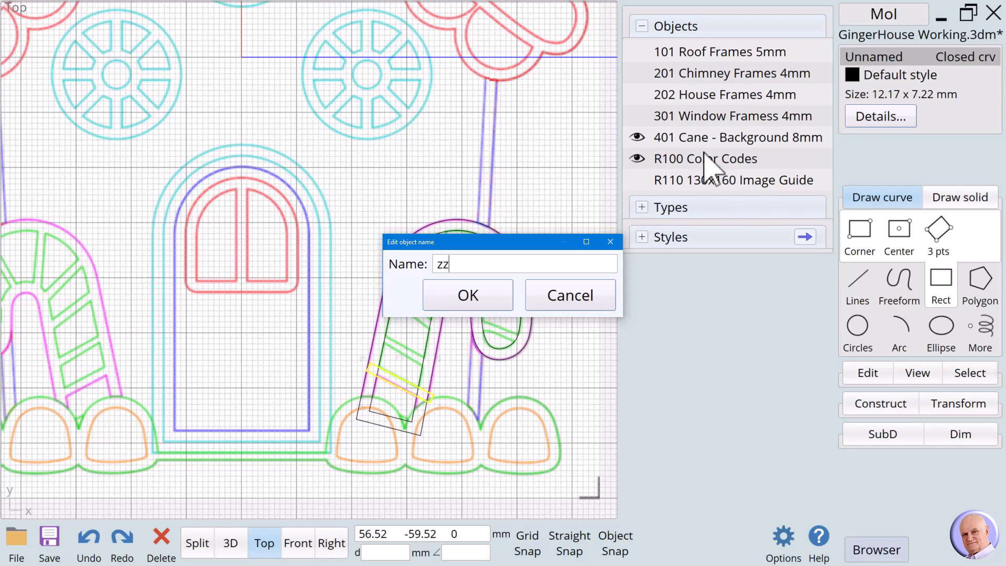
left_click(466, 293)
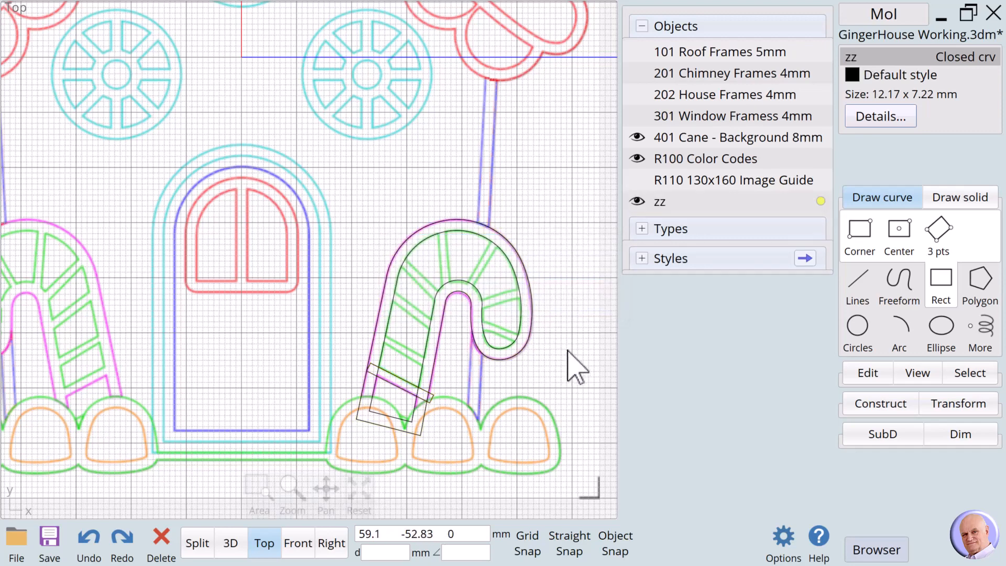
left_click(431, 399)
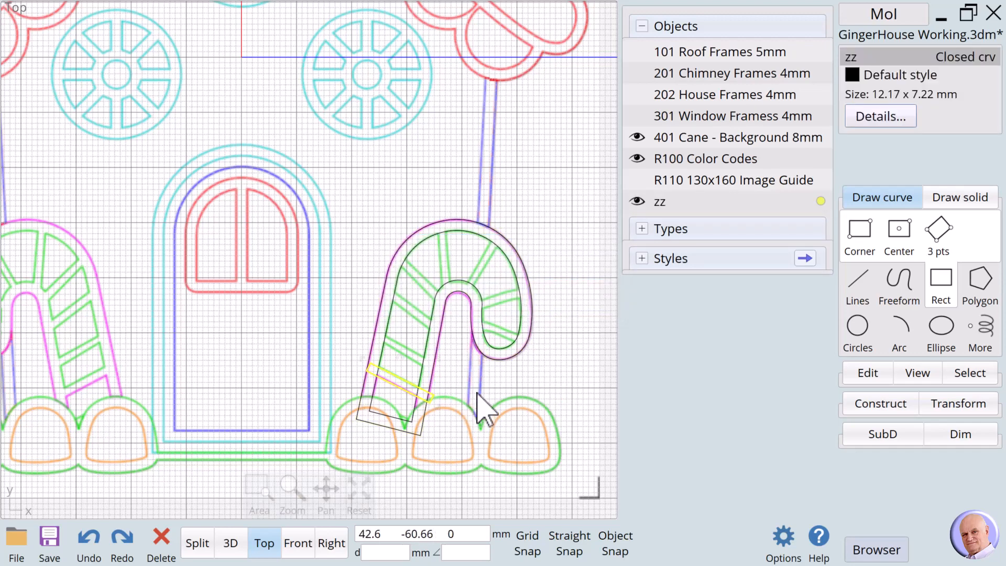
left_click(573, 393)
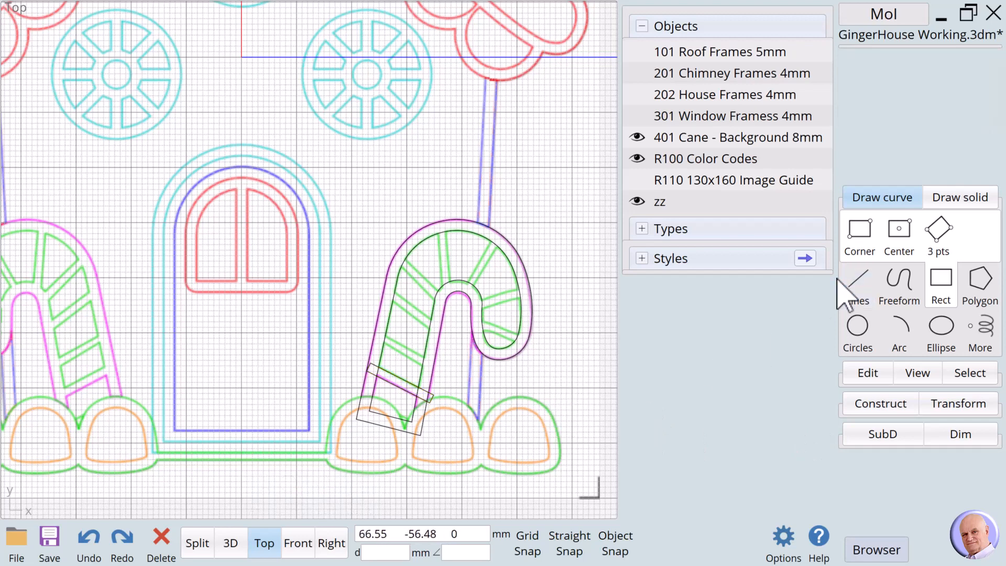
Step: With object snap on, draw a control-point curve from the divider rectangle up the offset's inner edge and around the hook's inside bend
left_click(856, 275)
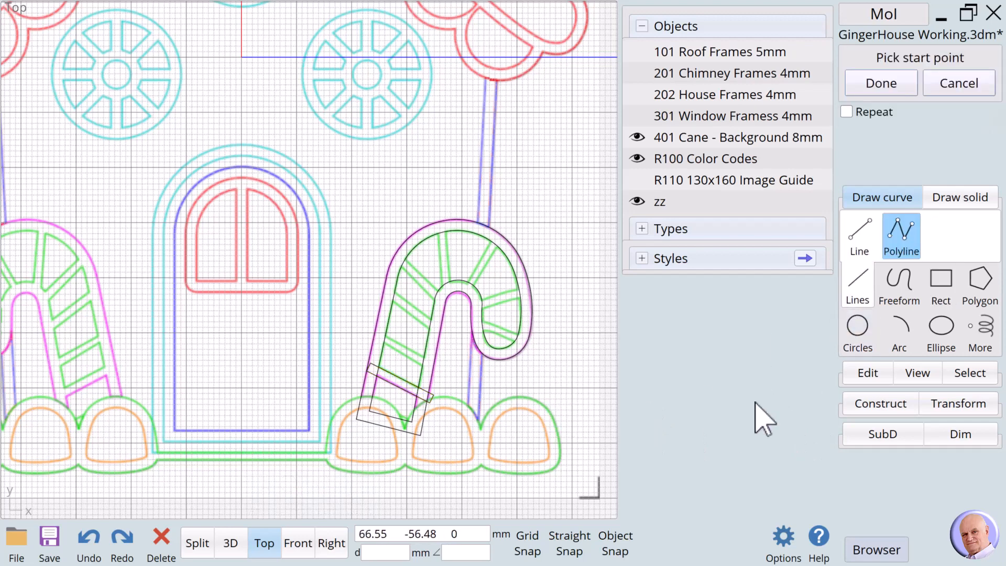
left_click(608, 545)
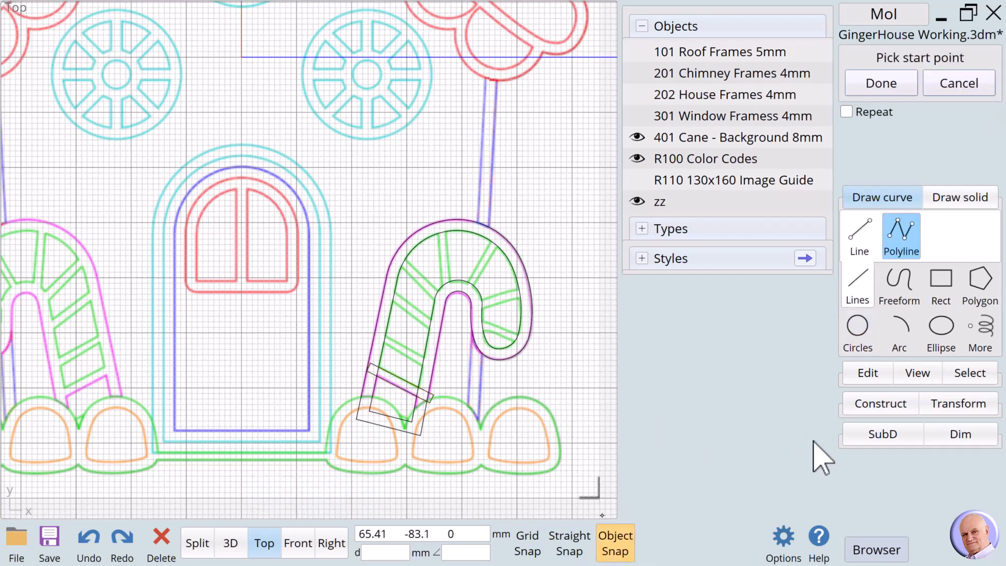
left_click(900, 290)
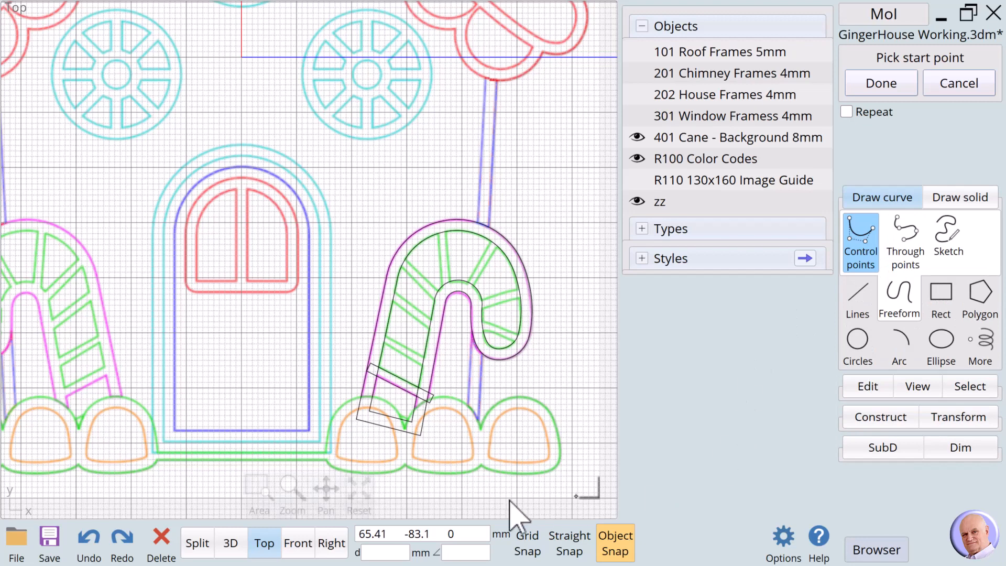
left_click(416, 397)
left_click(420, 375)
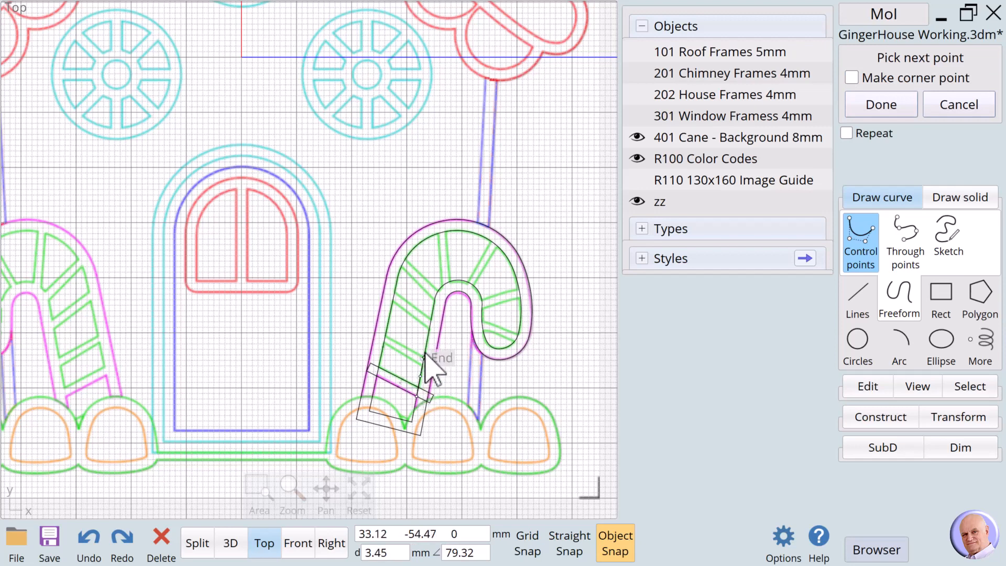
left_click(426, 346)
left_click(430, 322)
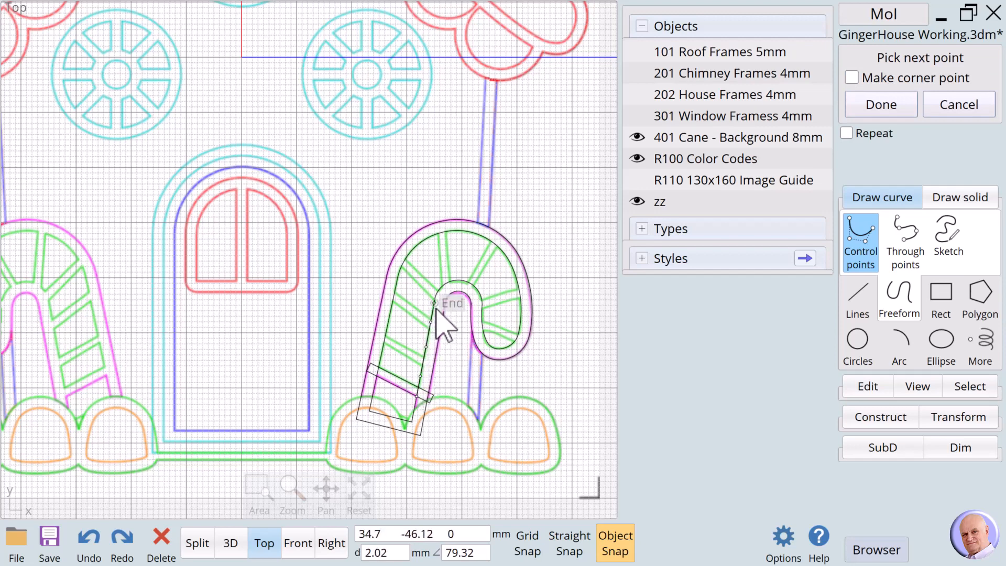
left_click(434, 303)
left_click(442, 287)
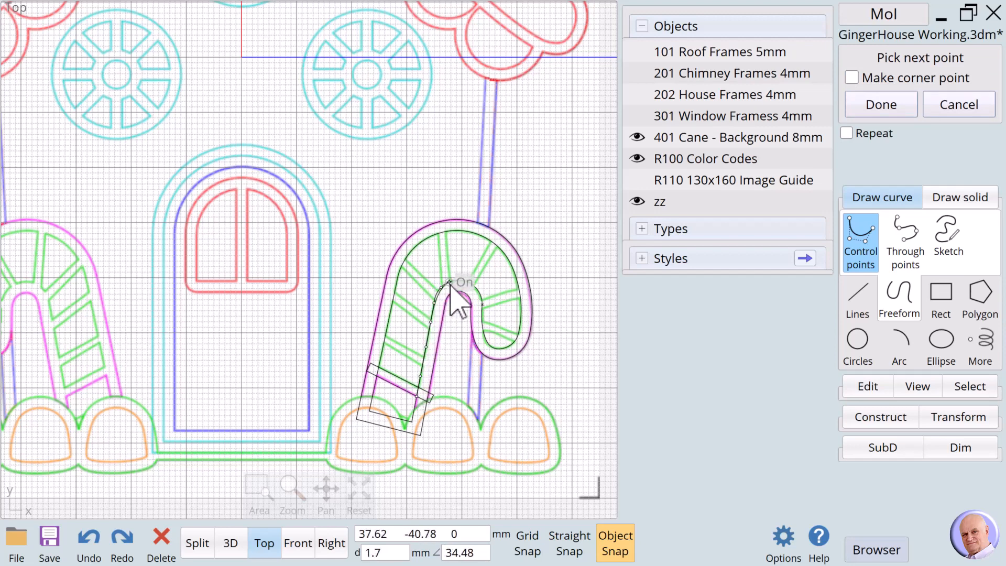
left_click(451, 281)
left_click(462, 281)
left_click(473, 285)
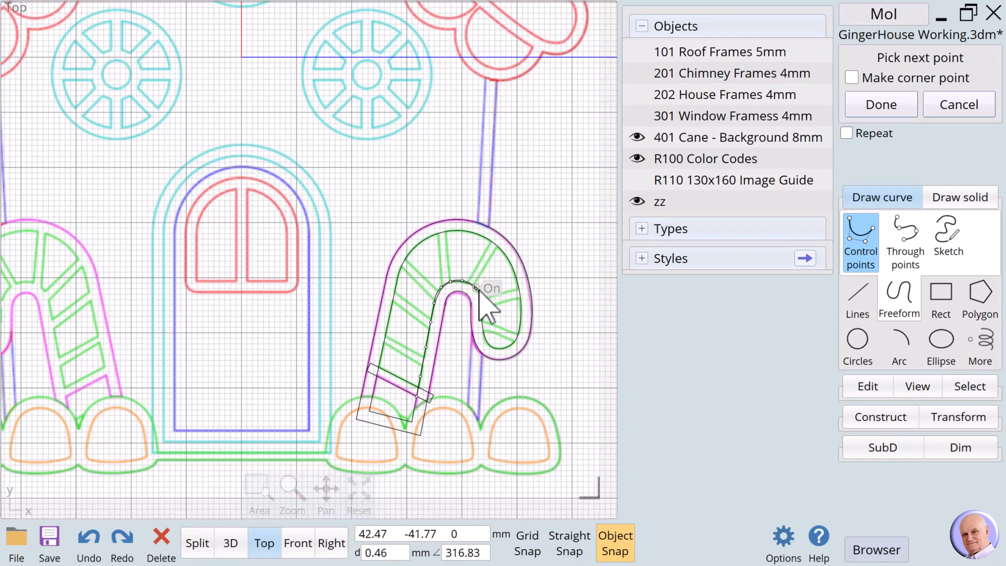
left_click(480, 295)
left_click(482, 305)
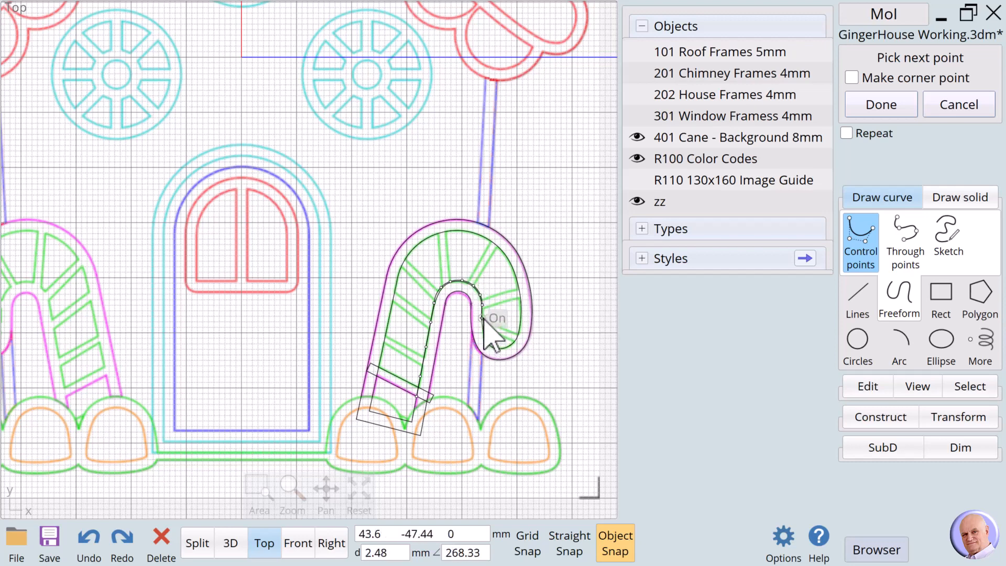
left_click(482, 320)
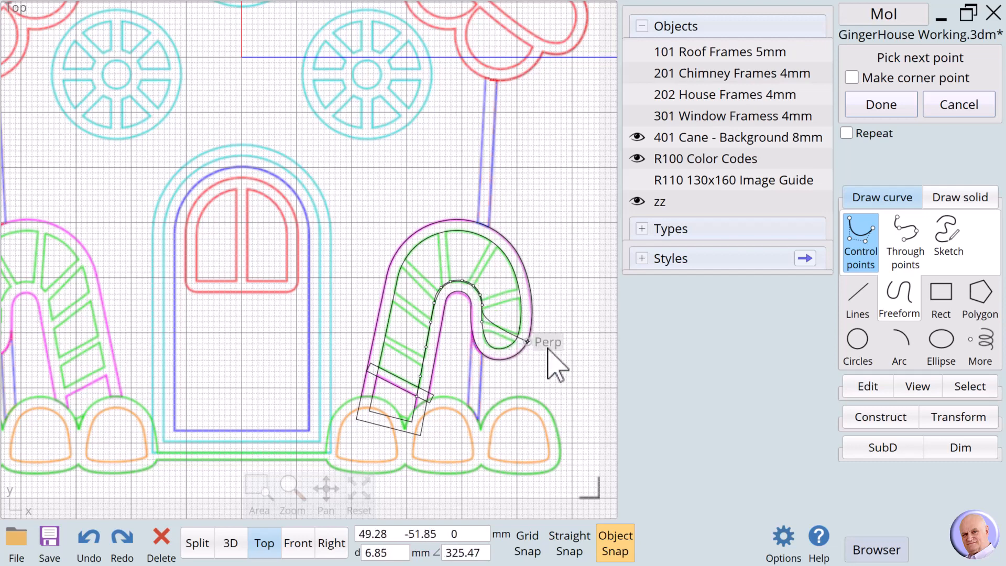
left_click(478, 337)
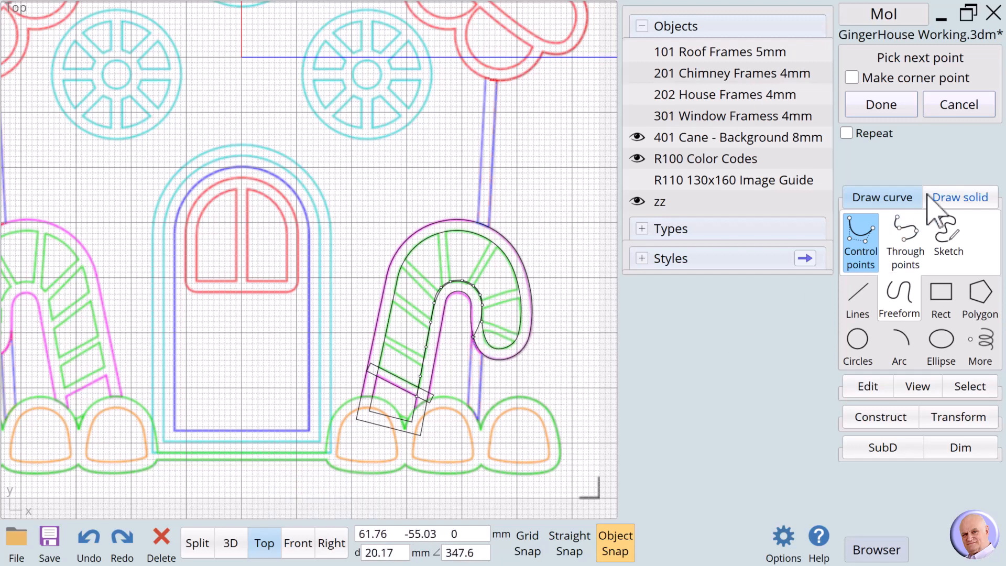
left_click(888, 112)
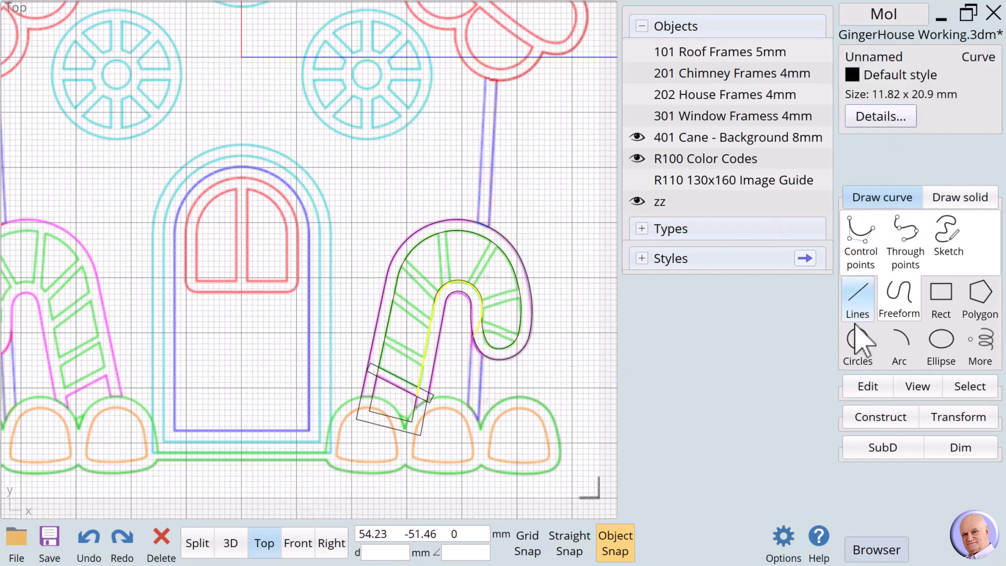
Step: Assign the Red style to the new path curve and clear the selection
left_click(890, 75)
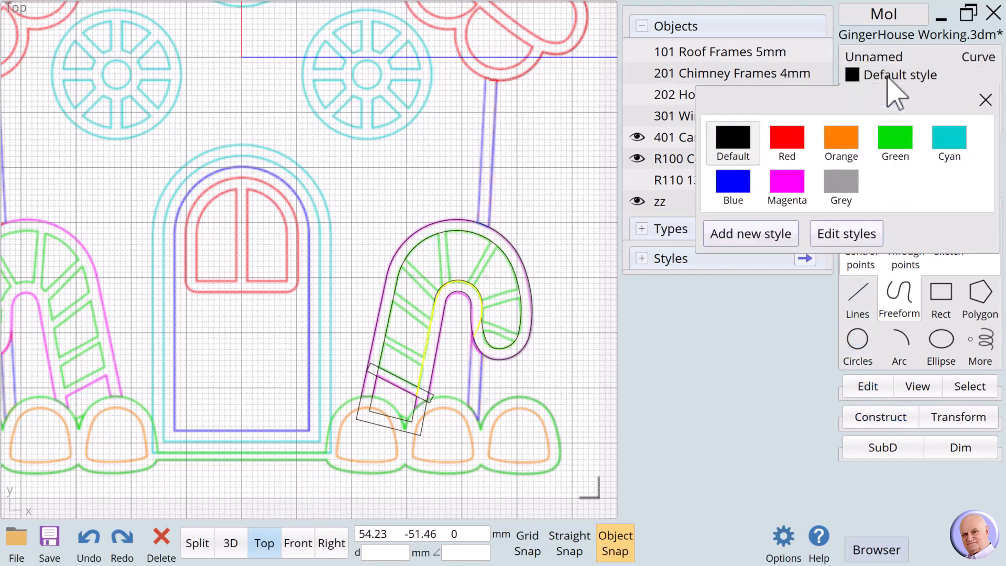
left_click(787, 146)
left_click(577, 317)
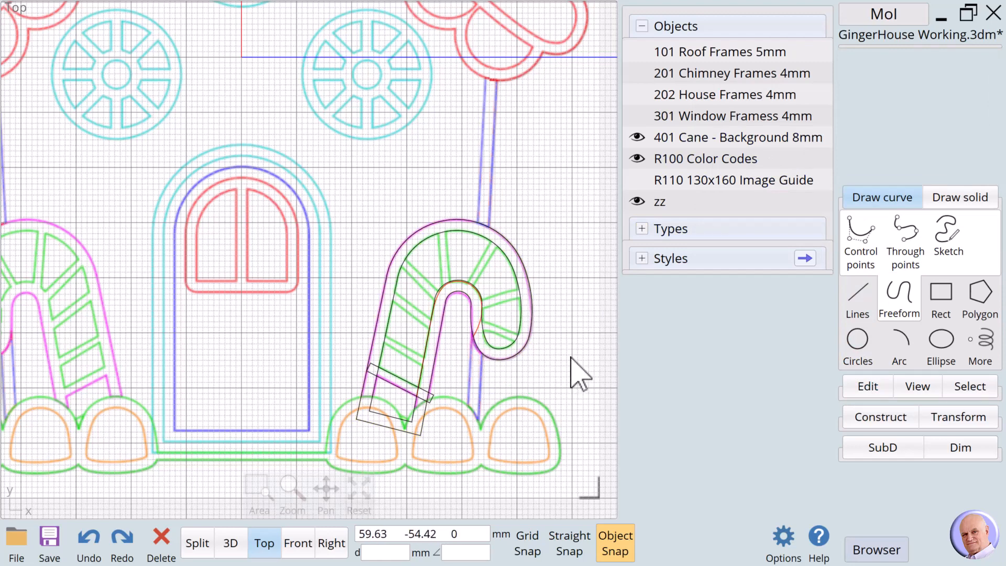
Step: Array the "zz" rectangle along the red path curve with 8 items and Freeform rotation
left_click(435, 404)
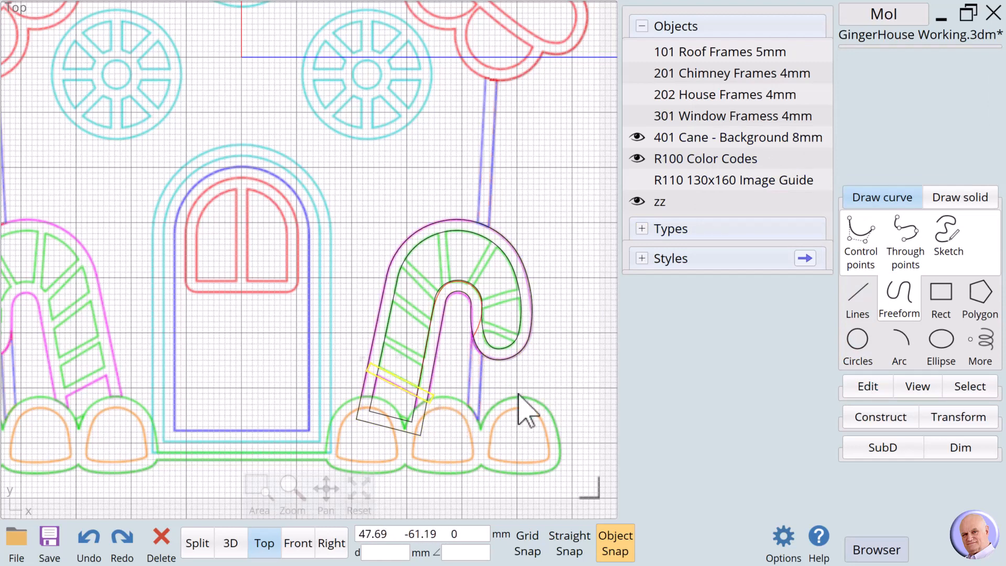
left_click(960, 417)
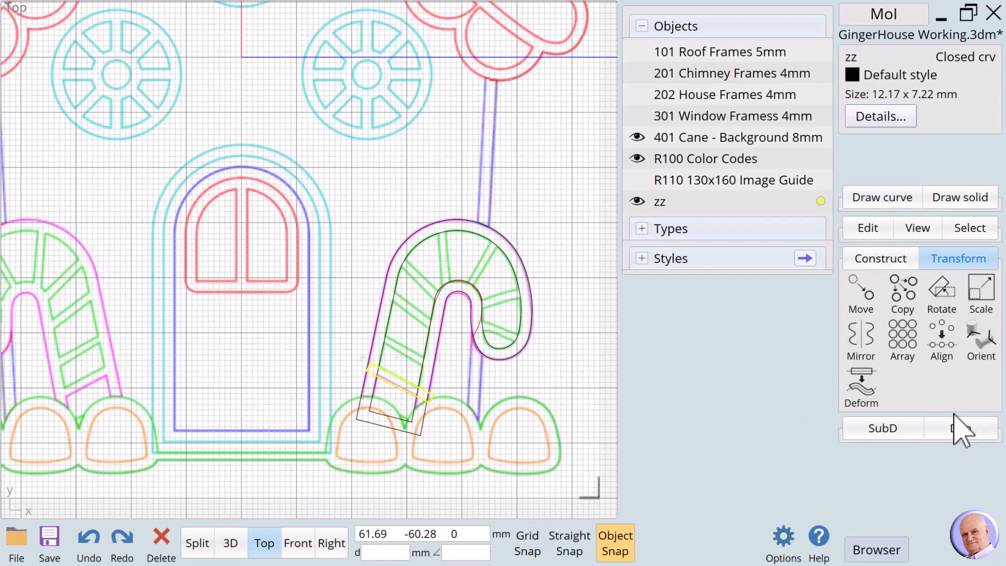
left_click(902, 338)
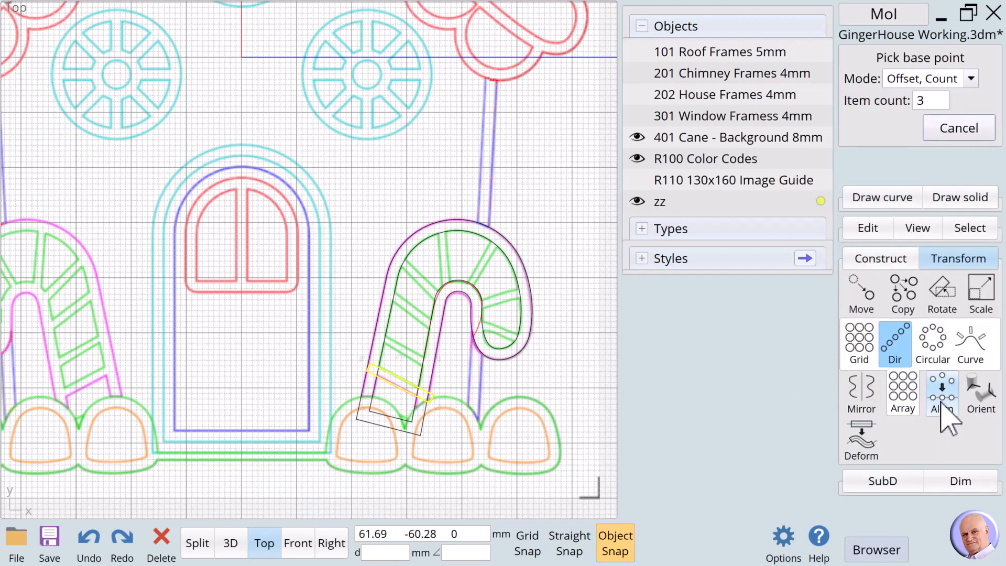
left_click(972, 349)
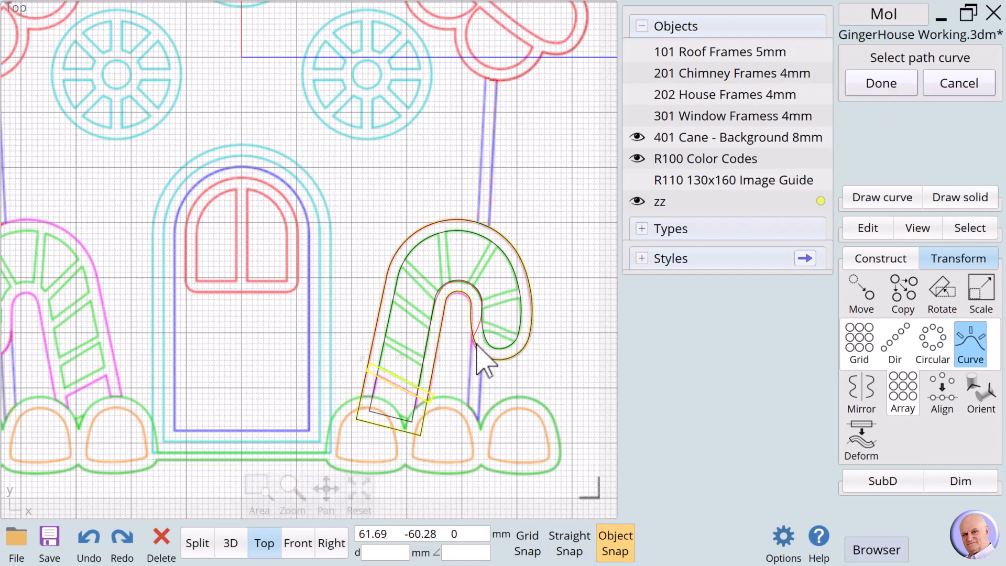
left_click(431, 314)
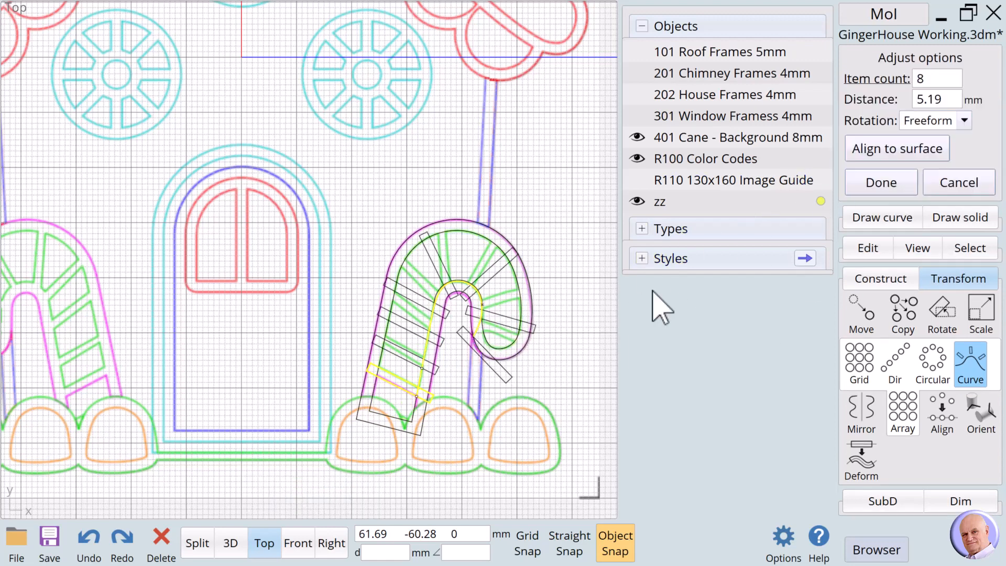
left_click(881, 182)
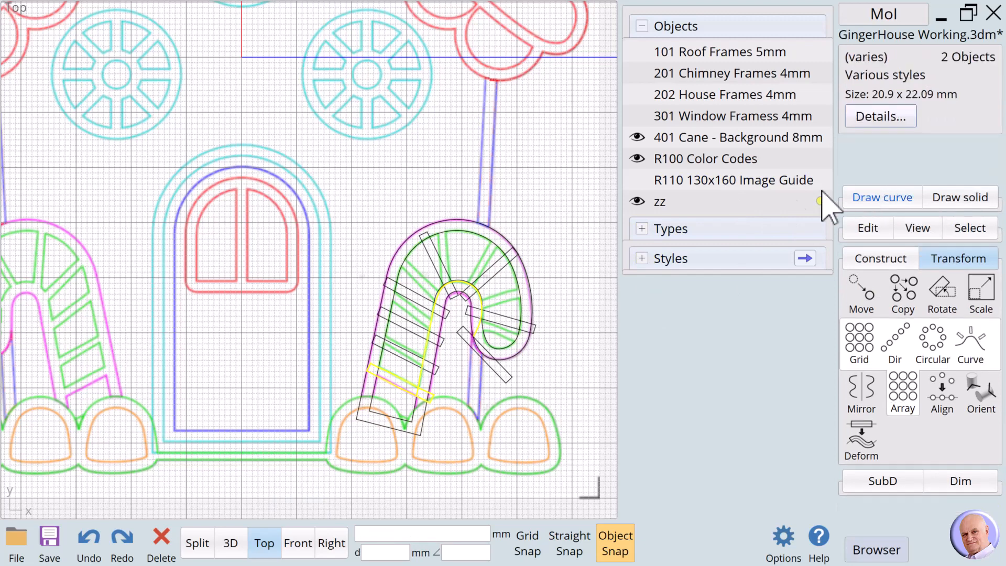
left_click(559, 361)
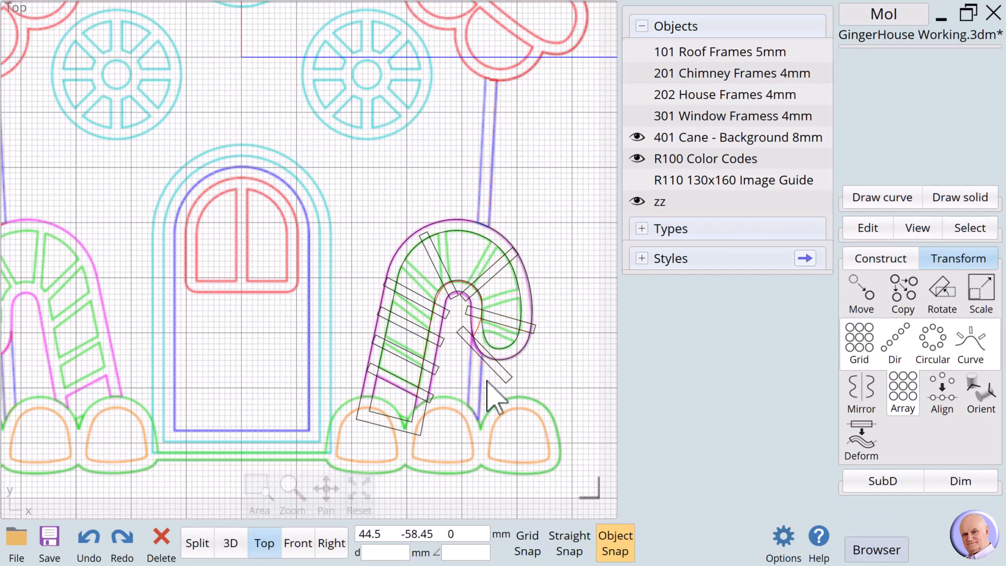
Step: Rotate the second divider rectangle from the cane's foot slightly about its inner-side end to match the image's stripe divider
left_click_drag(425, 368, 422, 369)
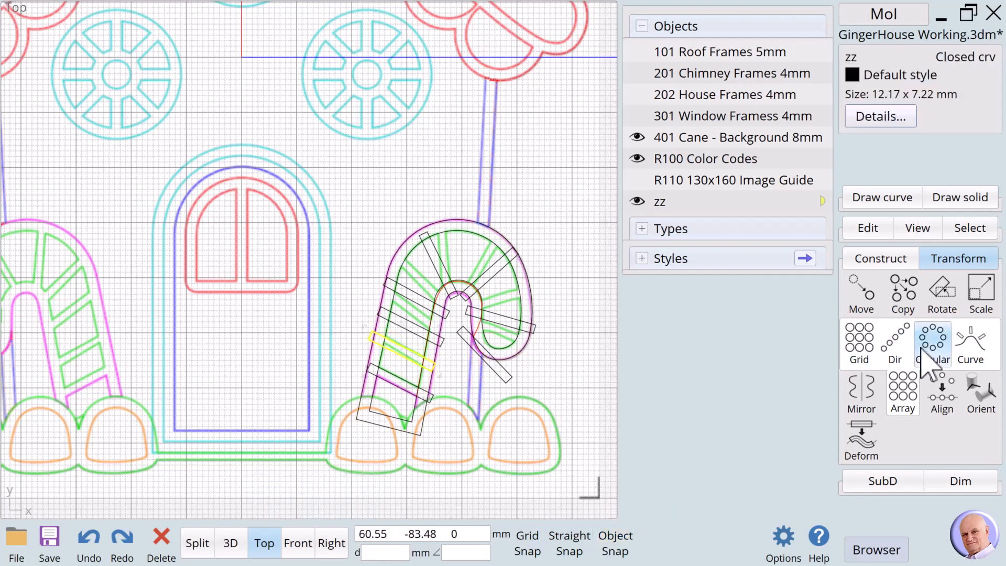
left_click(946, 297)
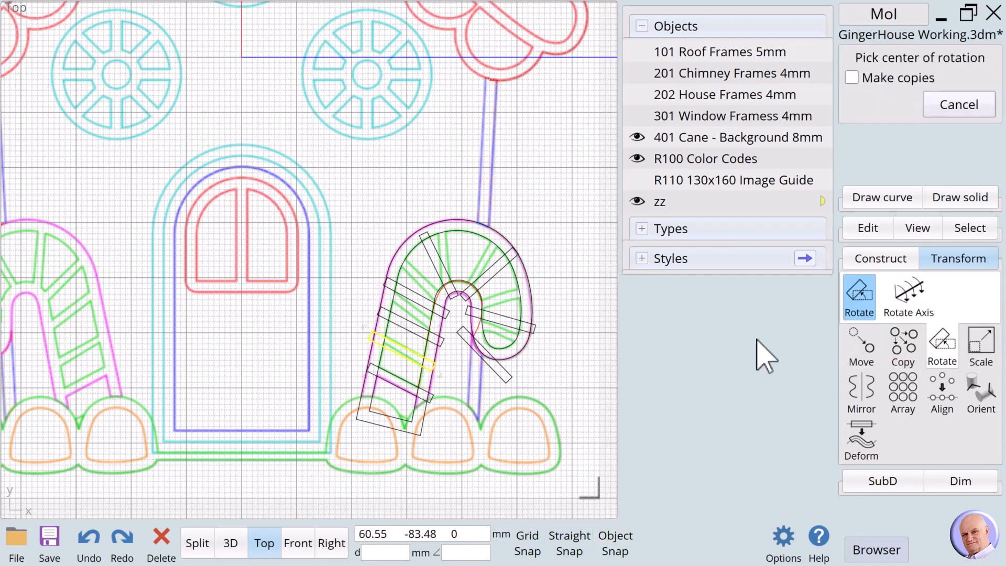
left_click(424, 368)
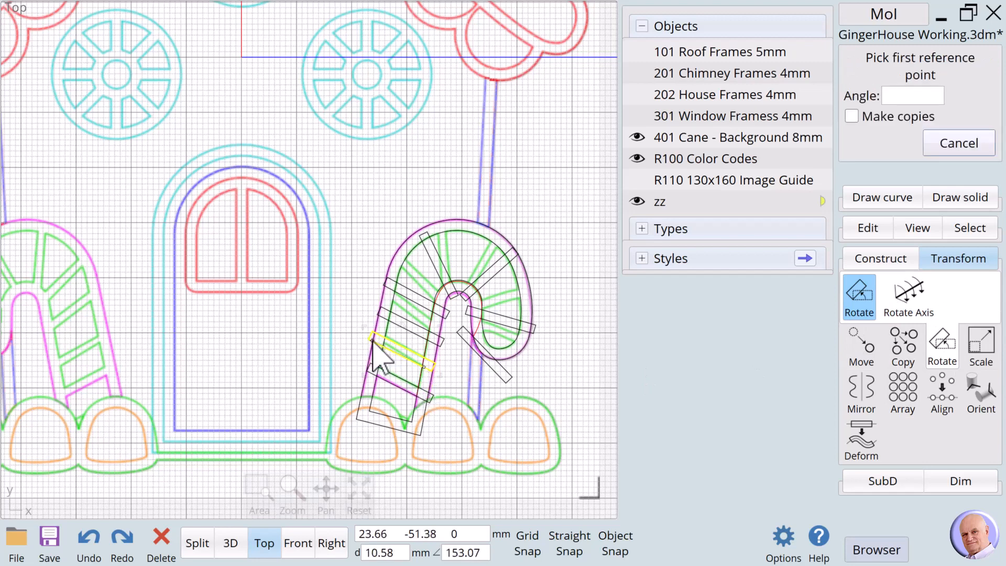
left_click(372, 339)
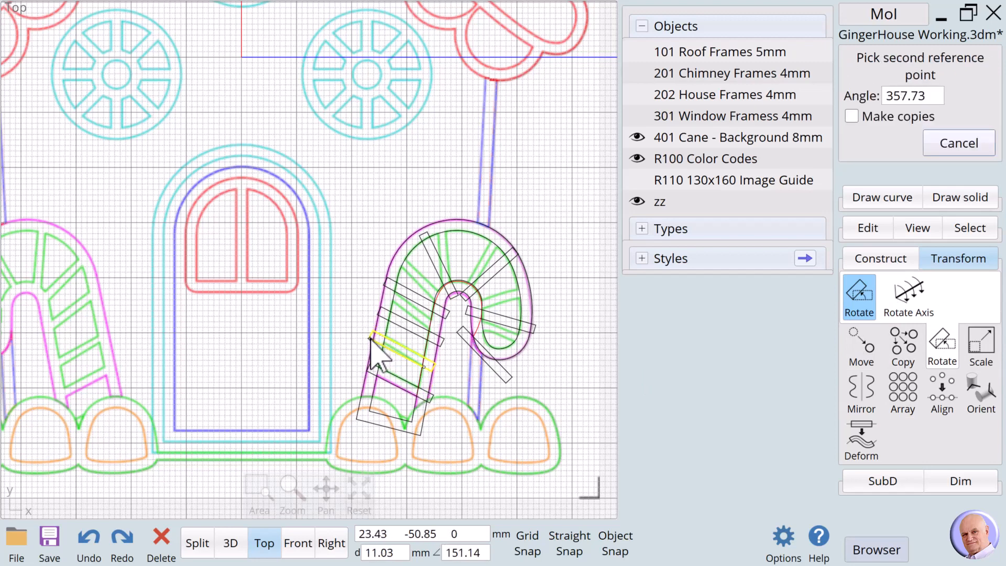
left_click(371, 339)
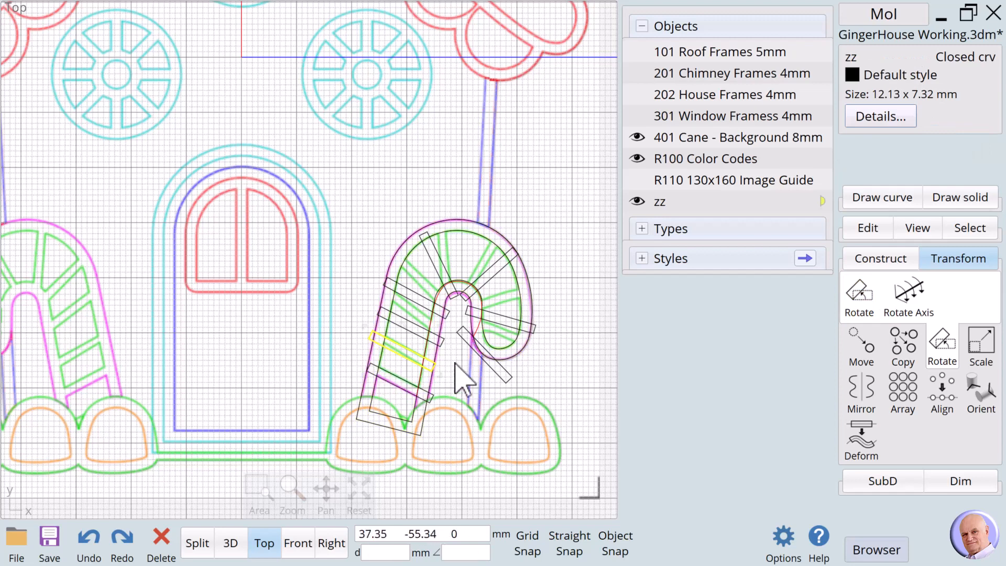
Step: Move the fourth divider rectangle from the cane's foot slightly up and rotate it about 16° clockwise about its inner-side end to match the image
left_click_drag(422, 368, 422, 296)
left_click(859, 293)
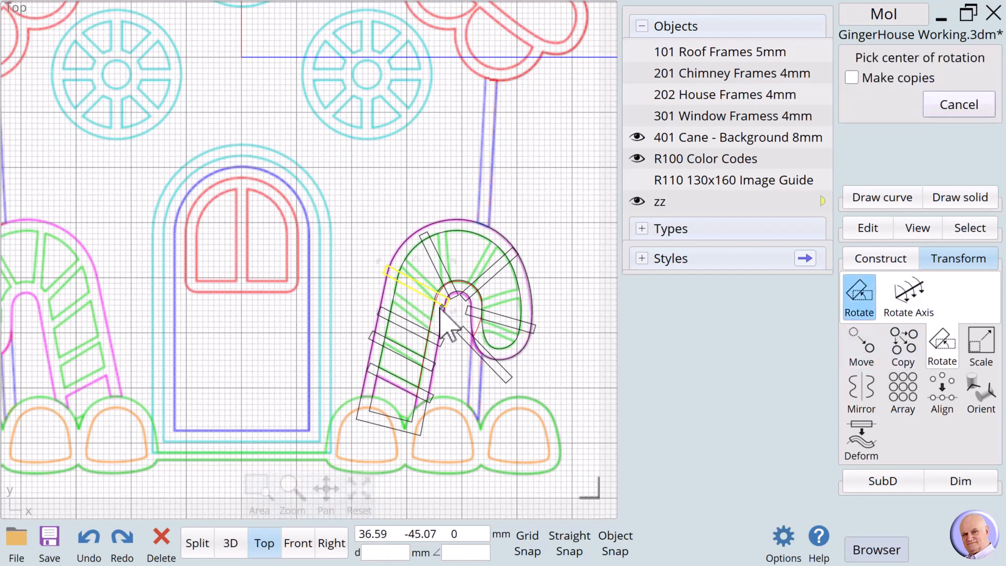
left_click(434, 302)
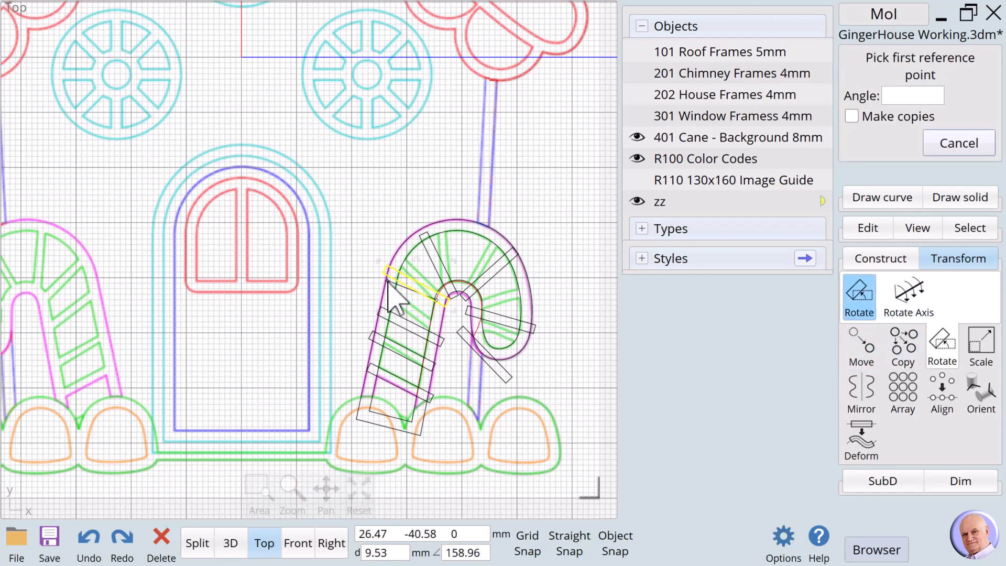
left_click(391, 278)
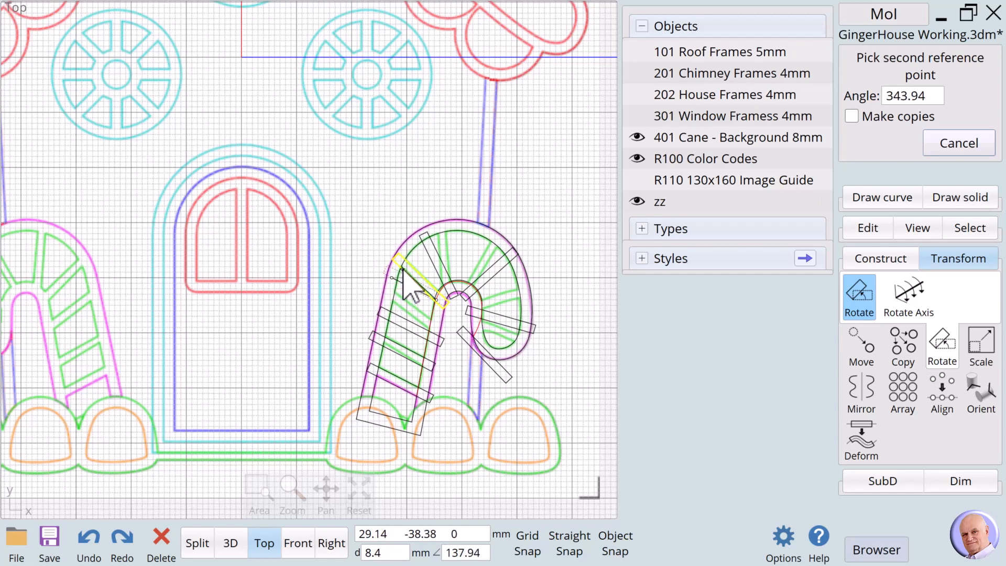
left_click(402, 269)
left_click(548, 303)
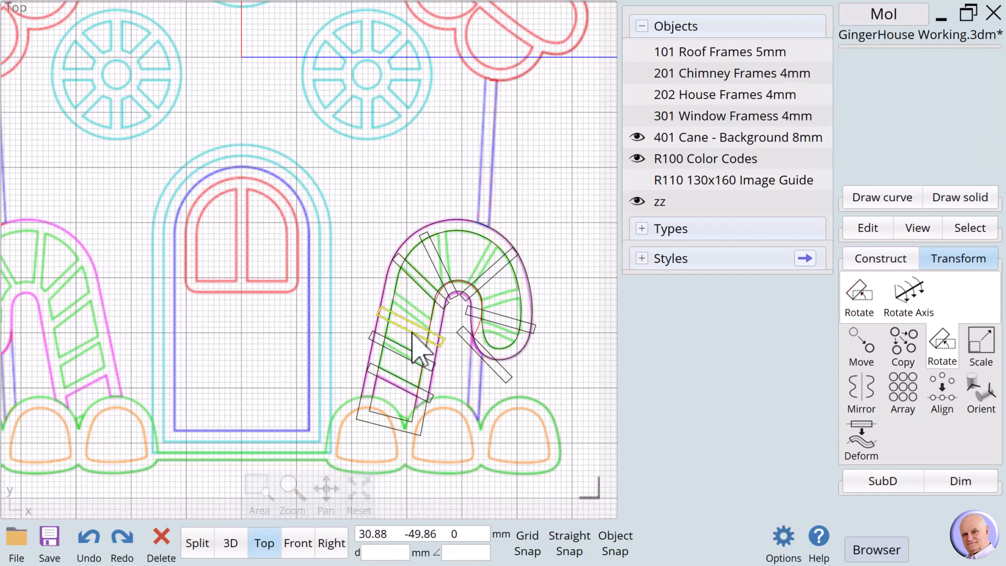
Step: Move the third divider rectangle from the cane's foot slightly up and rotate it about 11° clockwise to match the image's stripe divider
left_click_drag(413, 332, 416, 321)
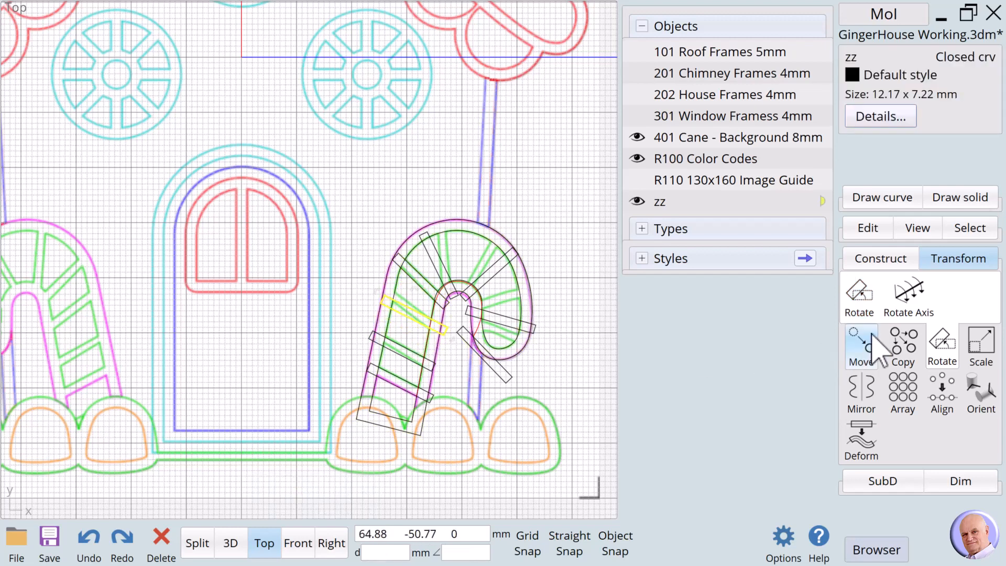
left_click(859, 294)
left_click(429, 329)
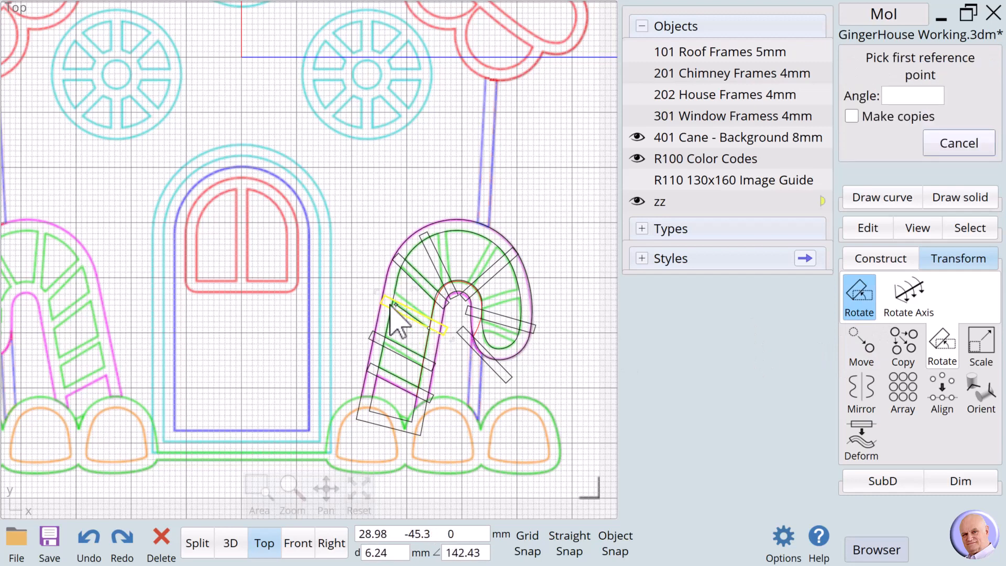
left_click(382, 303)
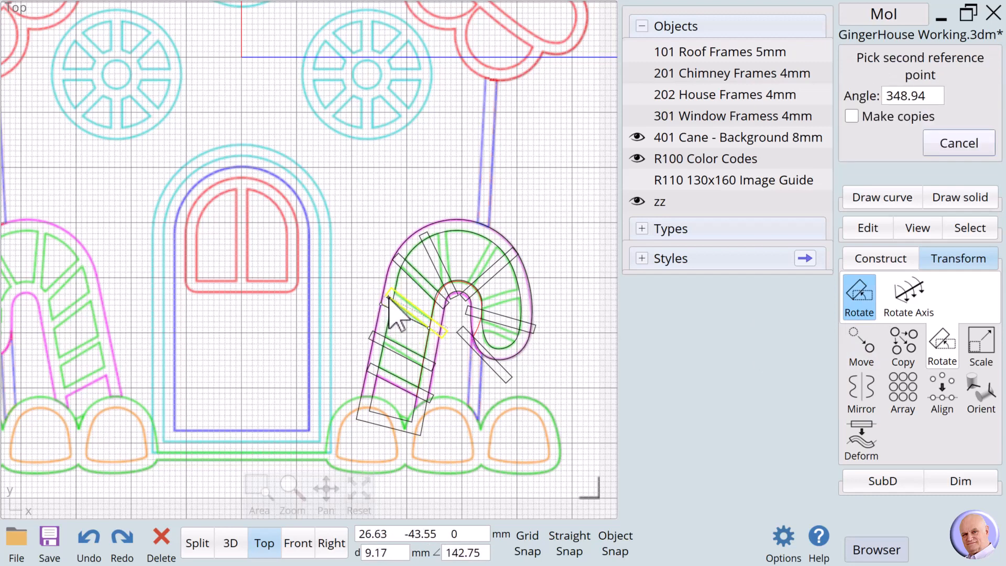
left_click(393, 296)
left_click(534, 231)
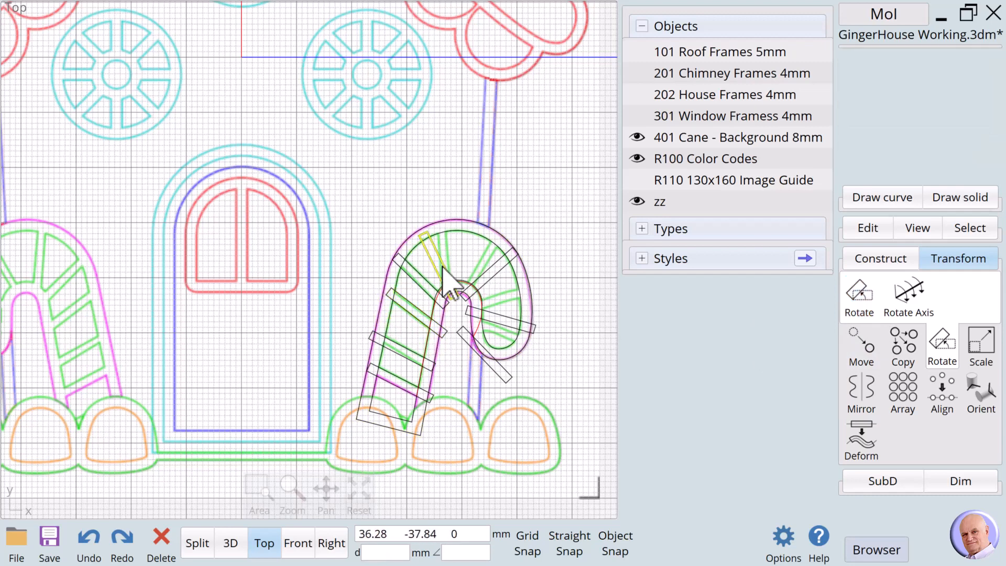
Step: Rotate the fifth divider rectangle clockwise about its inner end to a nearly vertical position, matching the stripe divider atop the hook
left_click(443, 283)
left_click(859, 293)
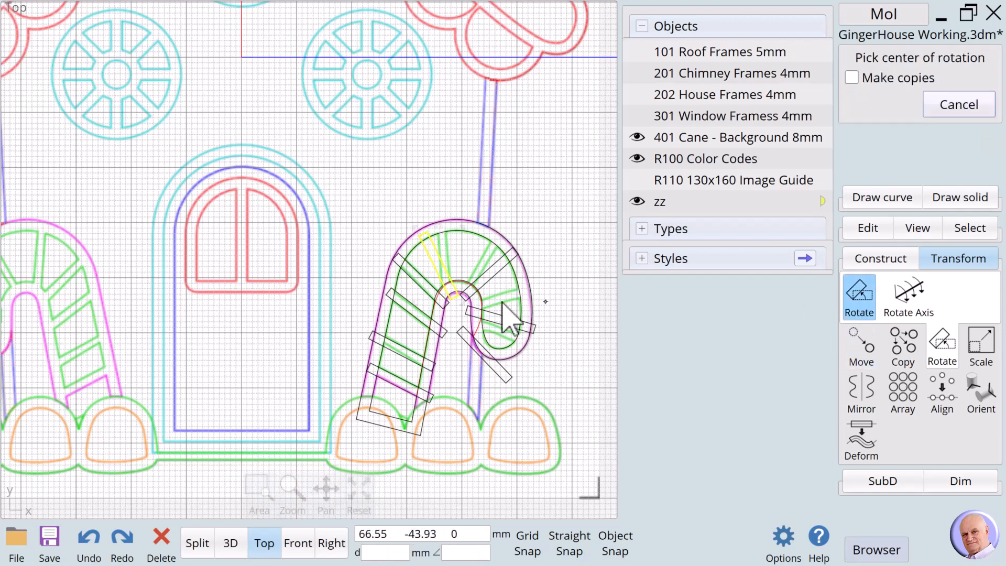
left_click(452, 283)
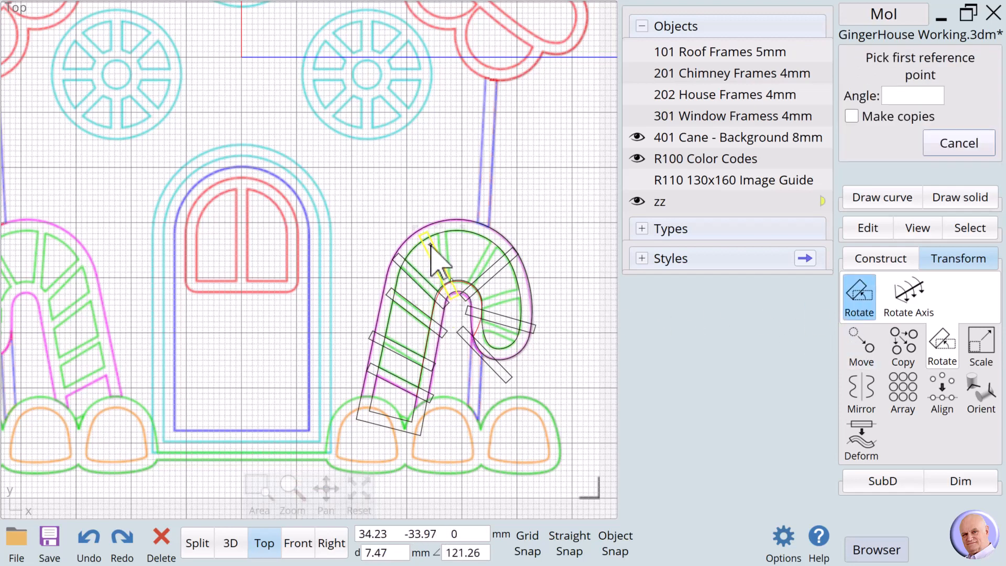
left_click(431, 244)
left_click(539, 251)
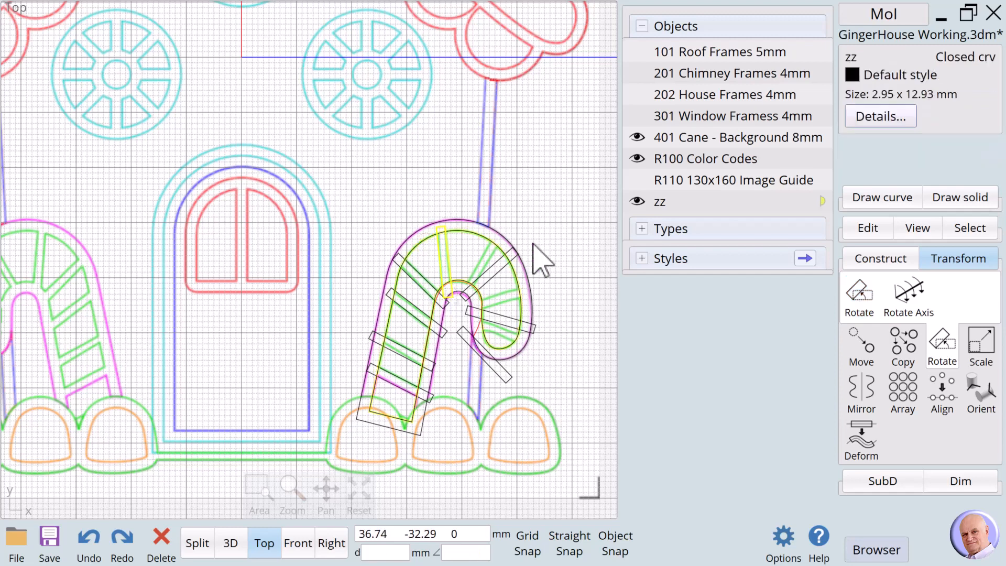
Step: Rotate the sixth divider rectangle about 19° counterclockwise about its inner end to match the stripe divider on the hook's upper right
left_click(506, 288)
left_click(500, 271)
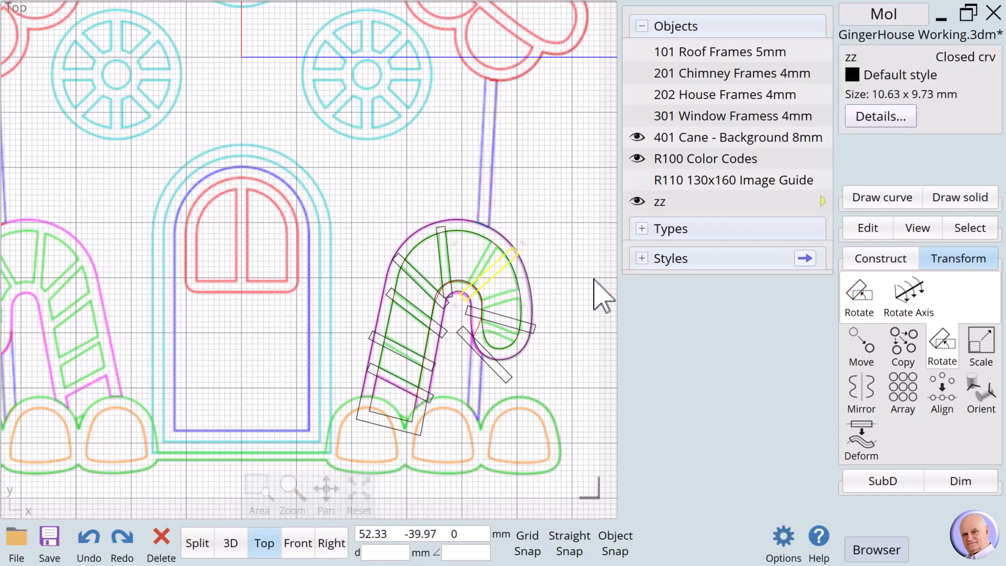
left_click(859, 293)
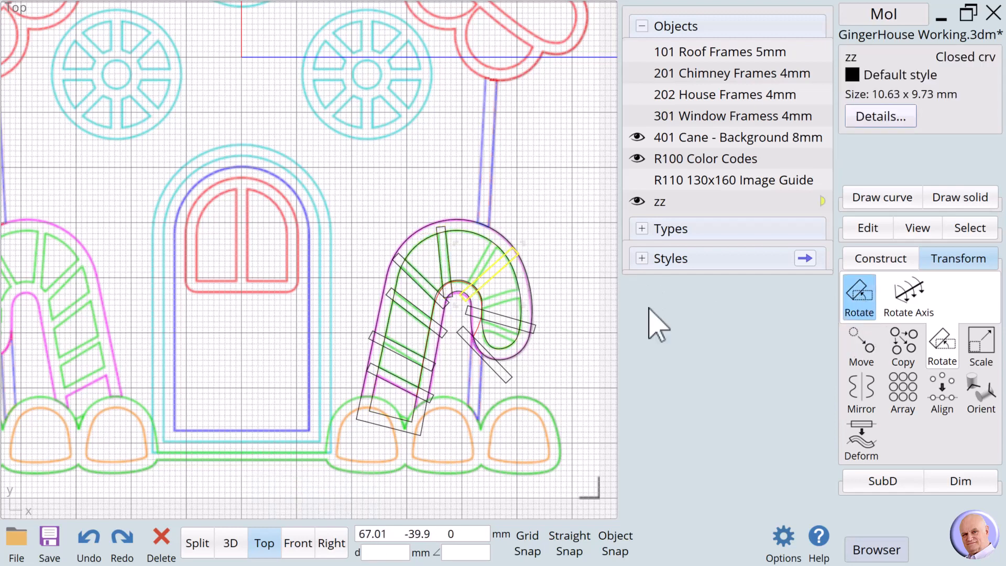
left_click(463, 295)
left_click(510, 250)
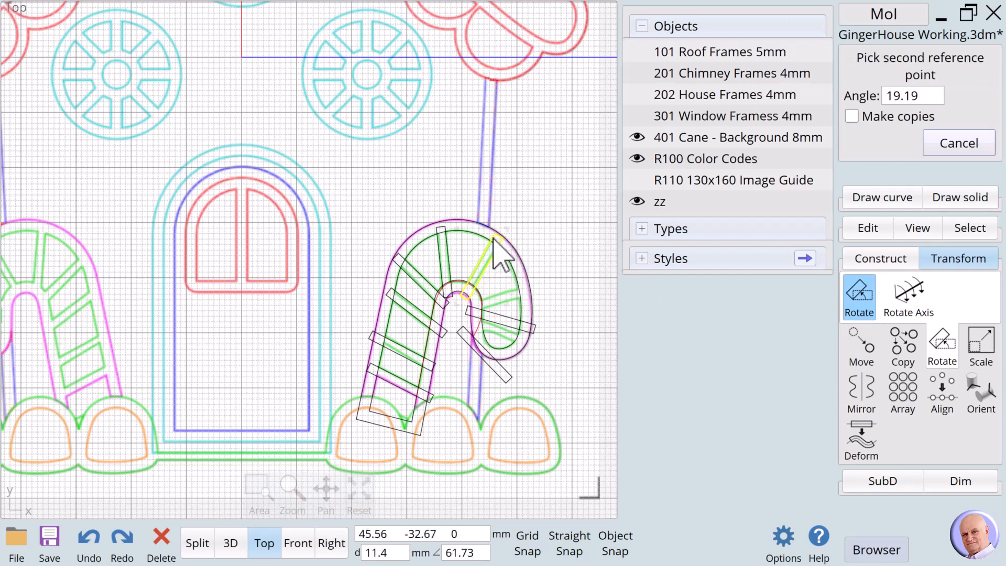
left_click(493, 239)
key("Escape")
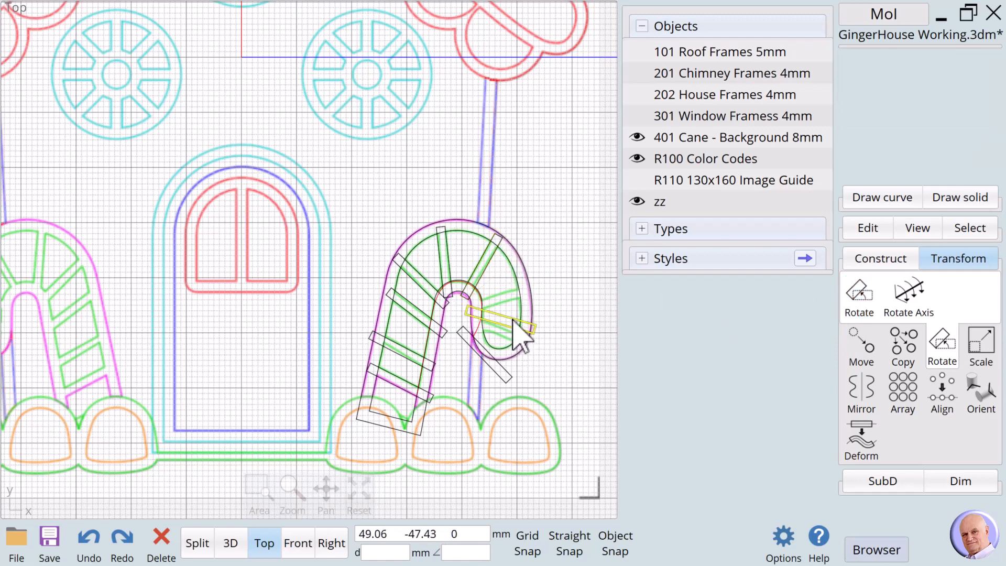
Step: Move the seventh divider rectangle slightly up and rotate it about 34° counterclockwise to match the stripe divider on the hook's right side
left_click(500, 330)
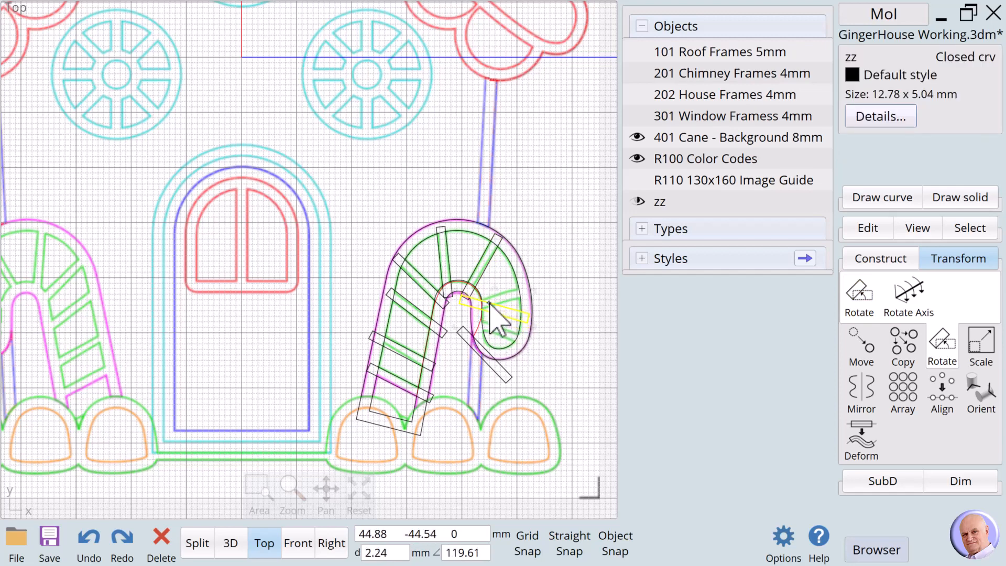
left_click(858, 295)
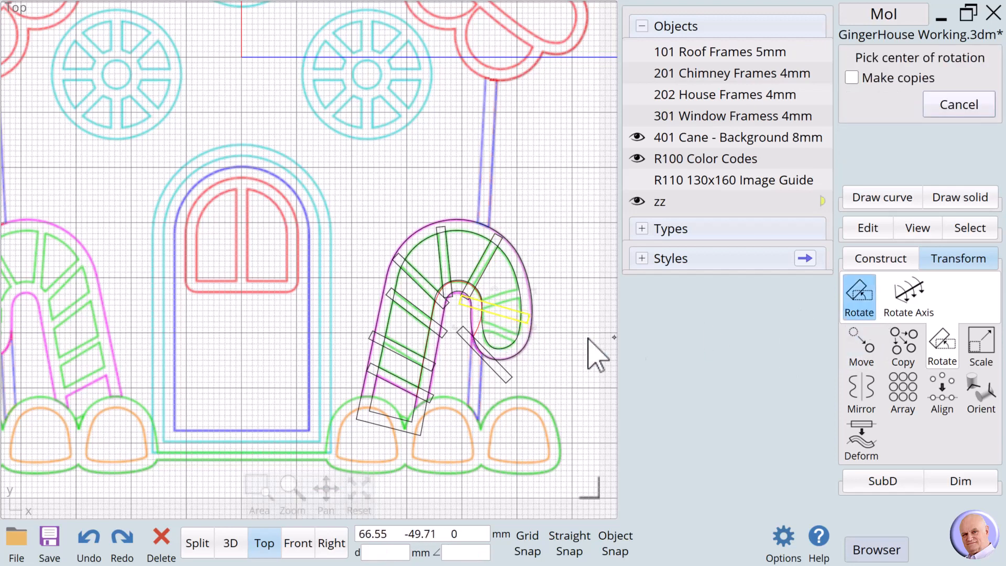
left_click(481, 303)
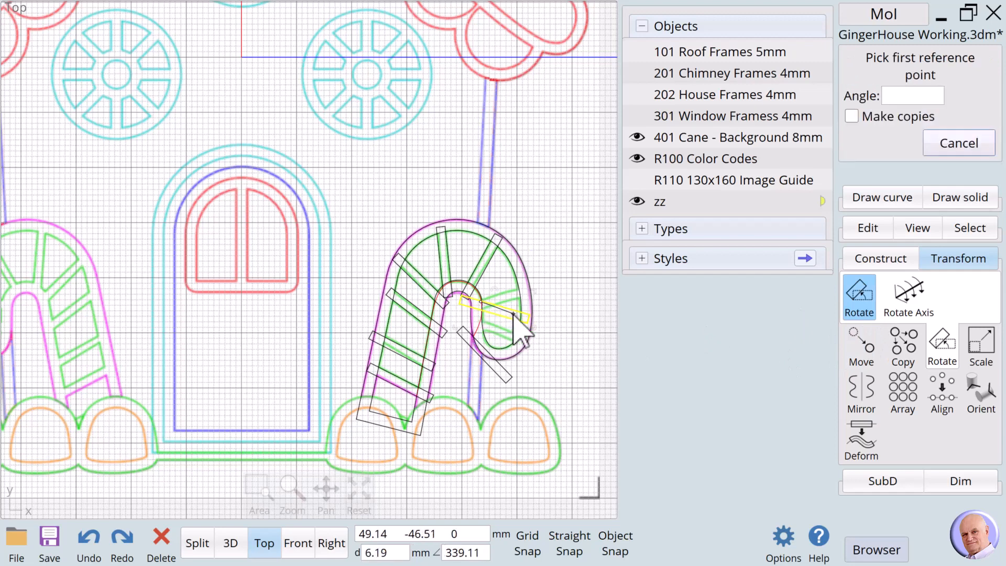
left_click(521, 314)
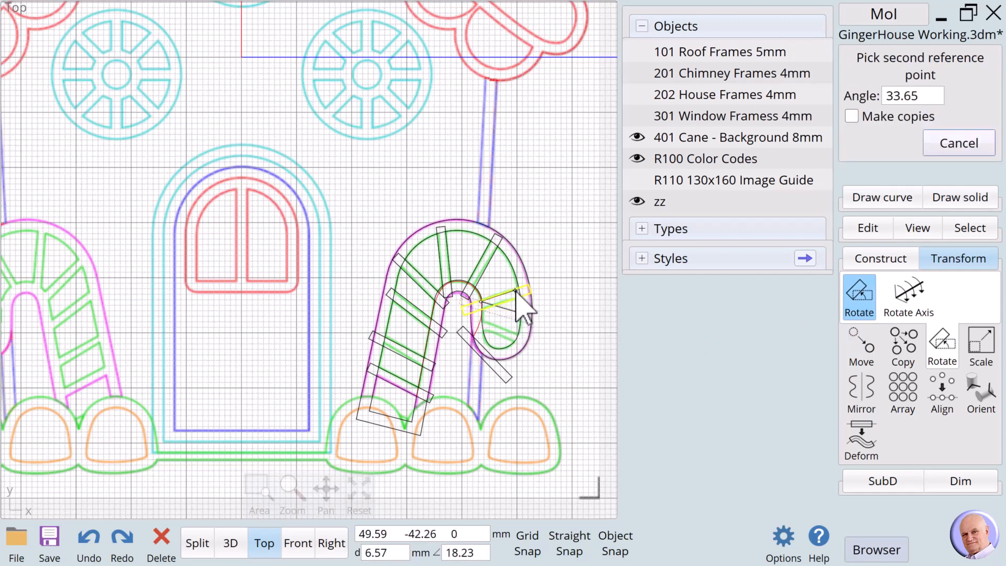
left_click(524, 309)
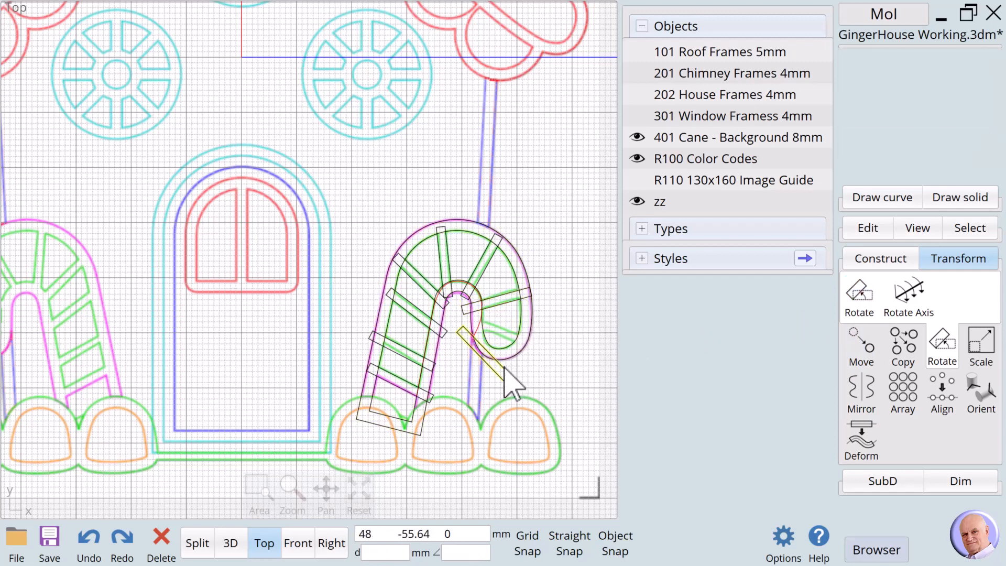
Step: Move the last divider rectangle up onto the hook's tip, rotate it counterclockwise, and fine-tune its position to match the image's final stripe divider
left_click_drag(503, 366, 509, 349)
left_click(858, 296)
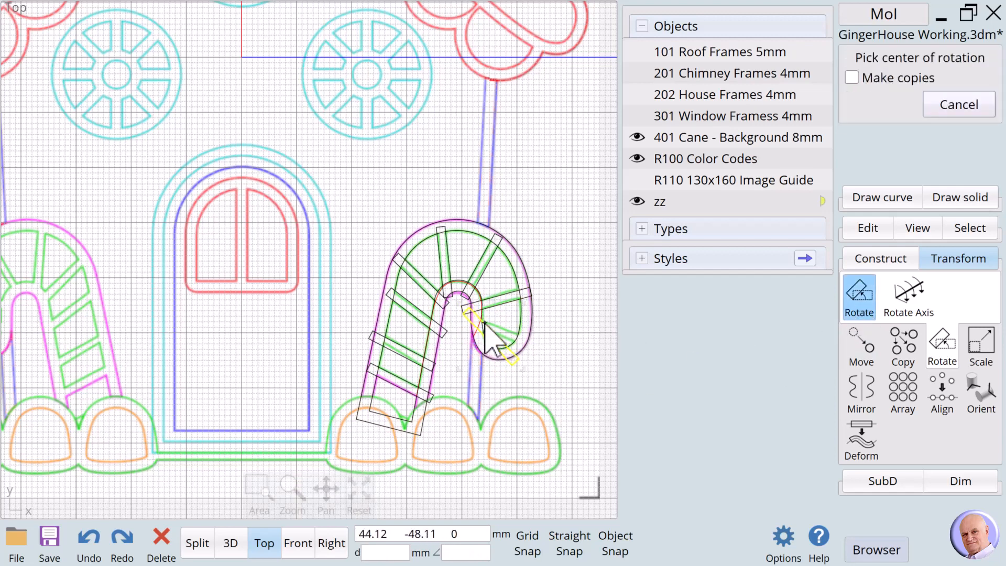
left_click(483, 324)
left_click(518, 359)
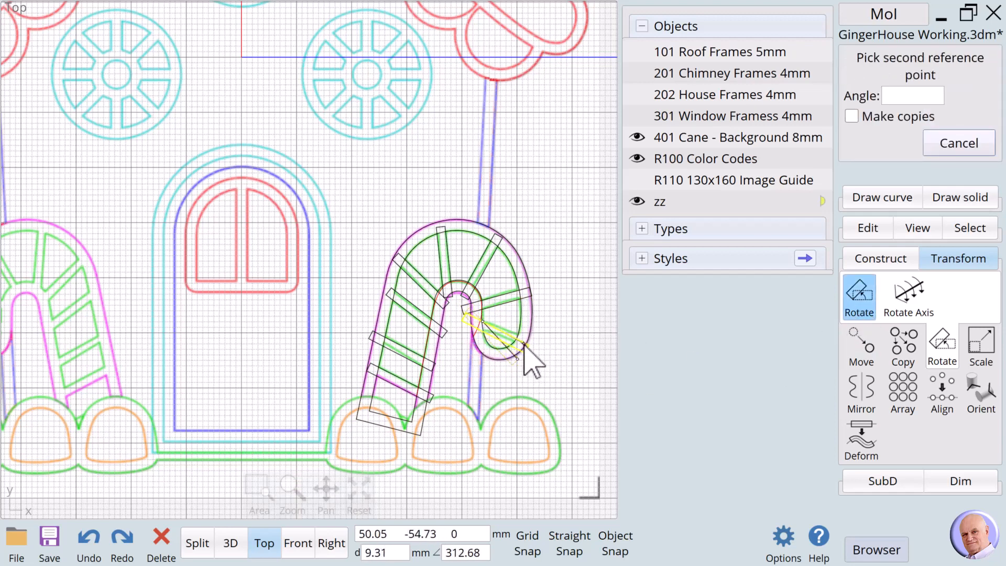
left_click(525, 339)
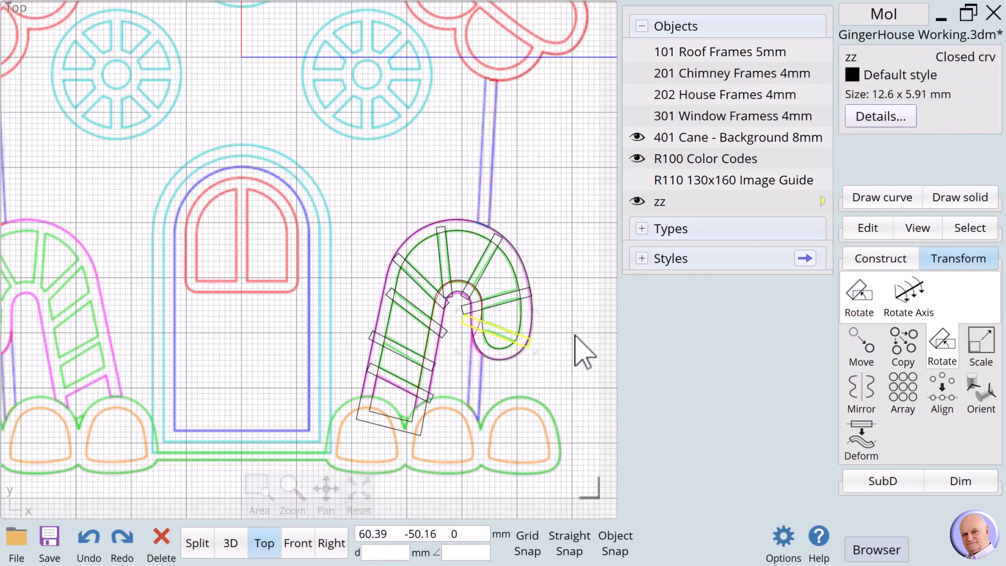
left_click(568, 363)
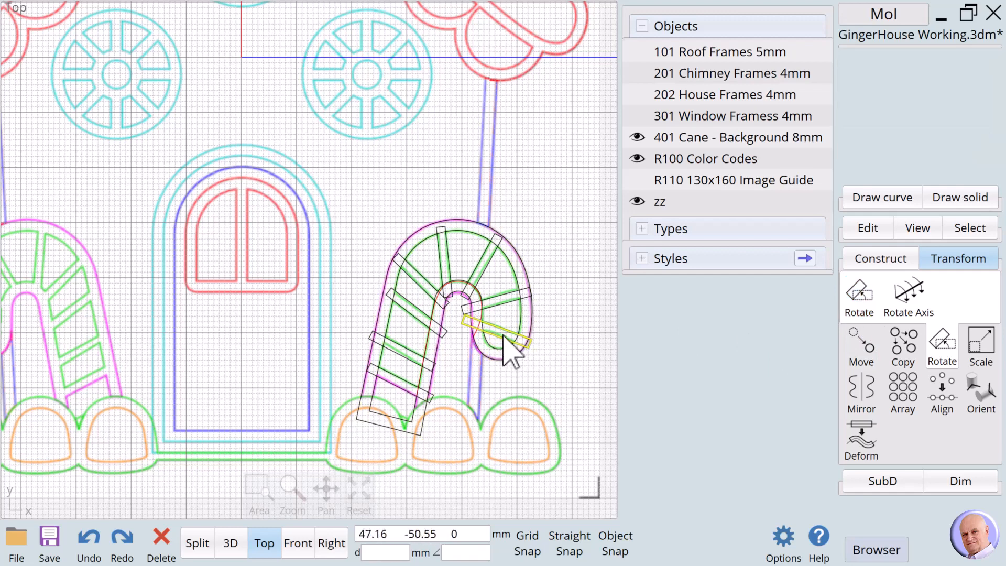
left_click_drag(504, 335, 500, 334)
left_click(557, 363)
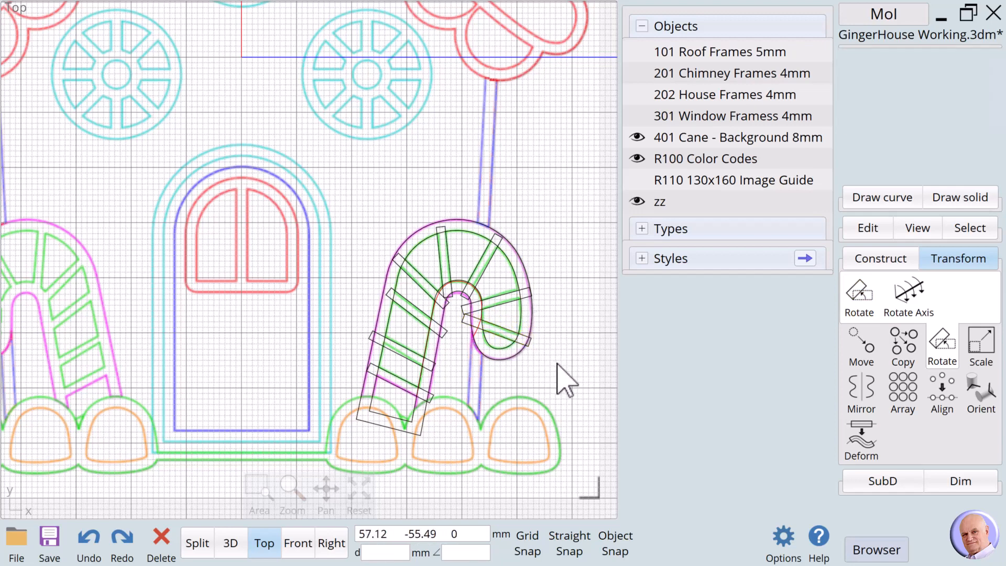
Step: Delete the red path curve and Boolean-subtract all "zz" divider rectangles from the cane's inward offset curve
left_click(478, 339)
key("Escape")
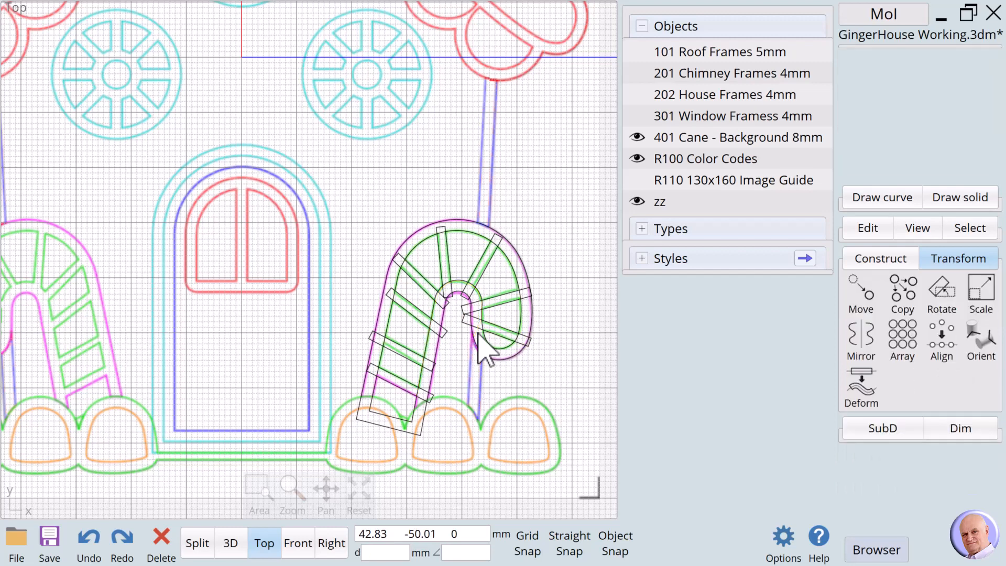
left_click(399, 419)
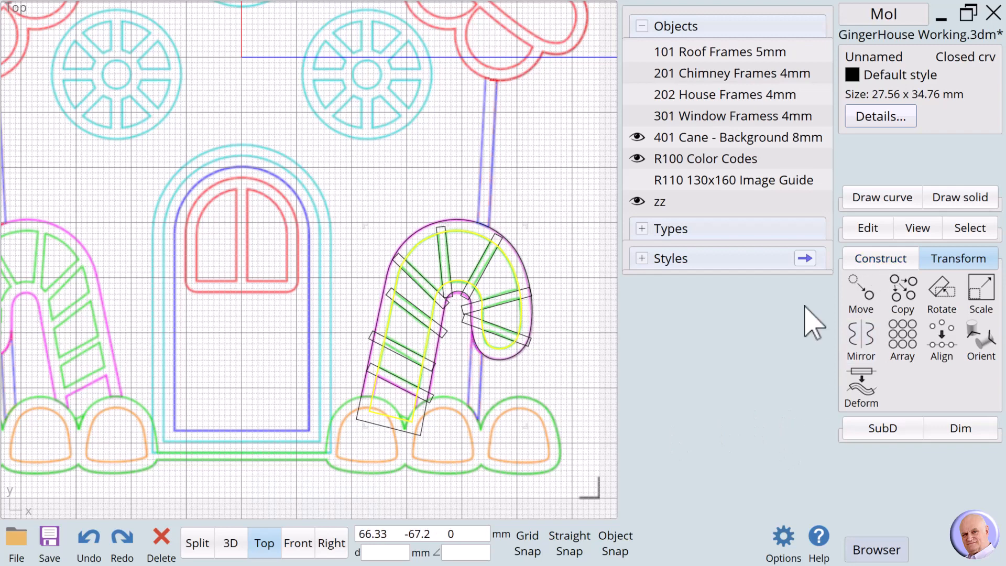
left_click(862, 259)
left_click(861, 293)
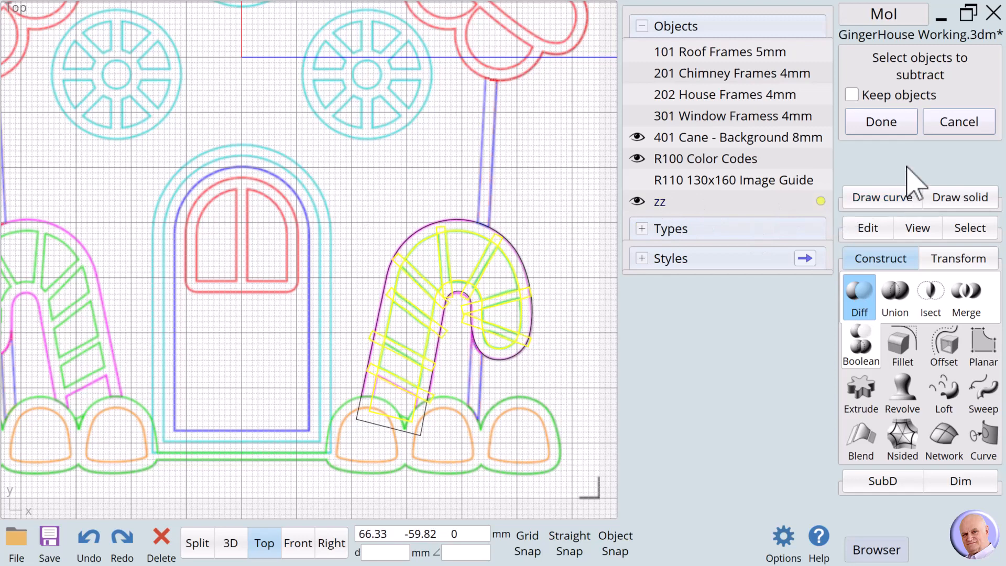
left_click(882, 125)
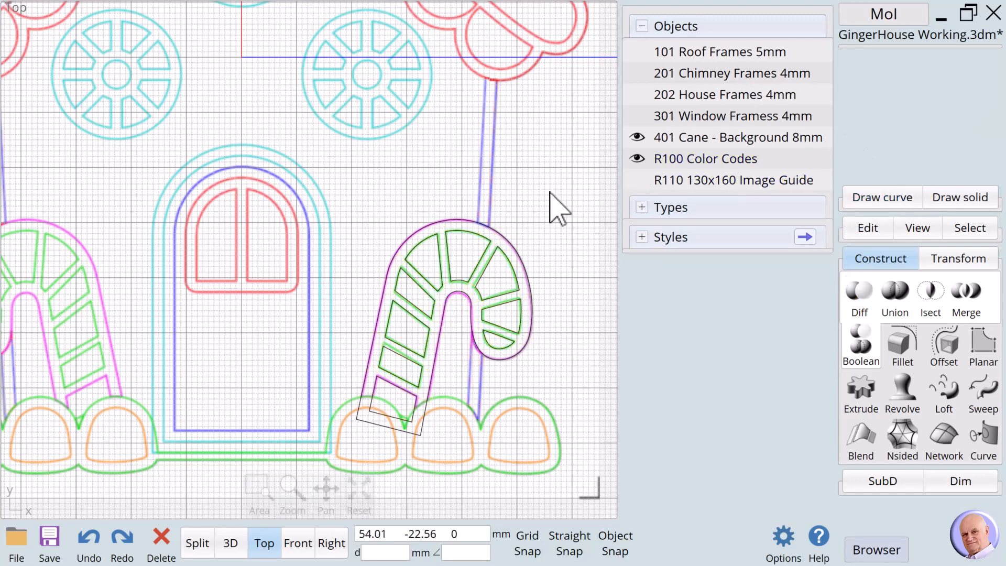
Step: Select the nine closed stripe curves inside the right cane and name them "402 Cane - Stripes 9mm"
left_click(405, 412)
left_click(412, 359)
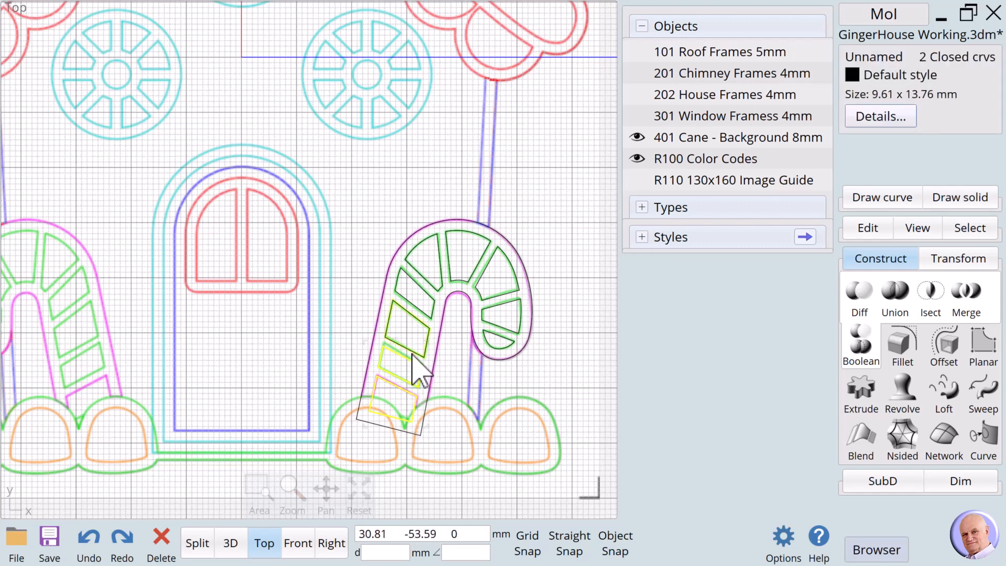
left_click(419, 335)
left_click(429, 301)
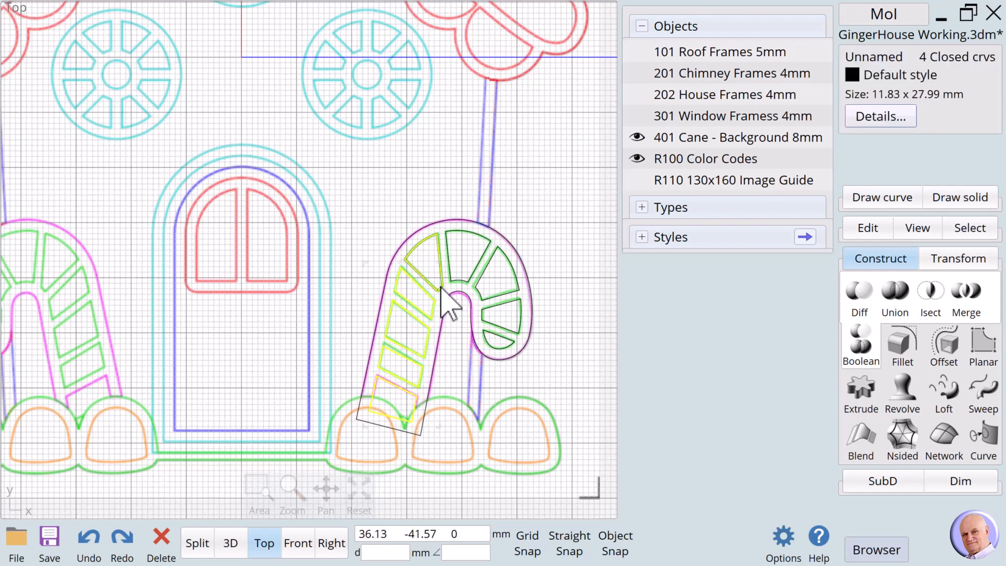
left_click(439, 280)
left_click(464, 291)
left_click(479, 301)
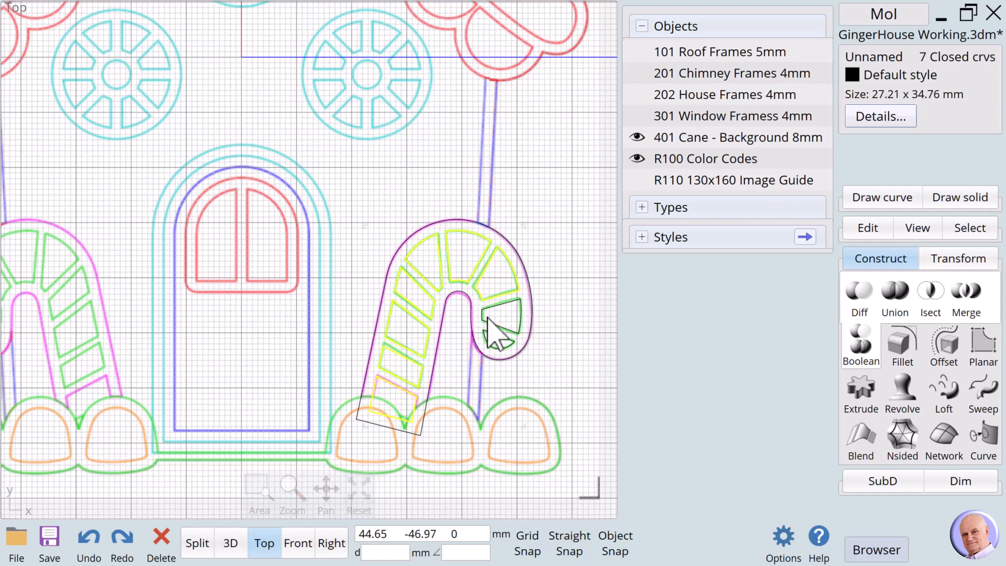
left_click(484, 316)
left_click(484, 338)
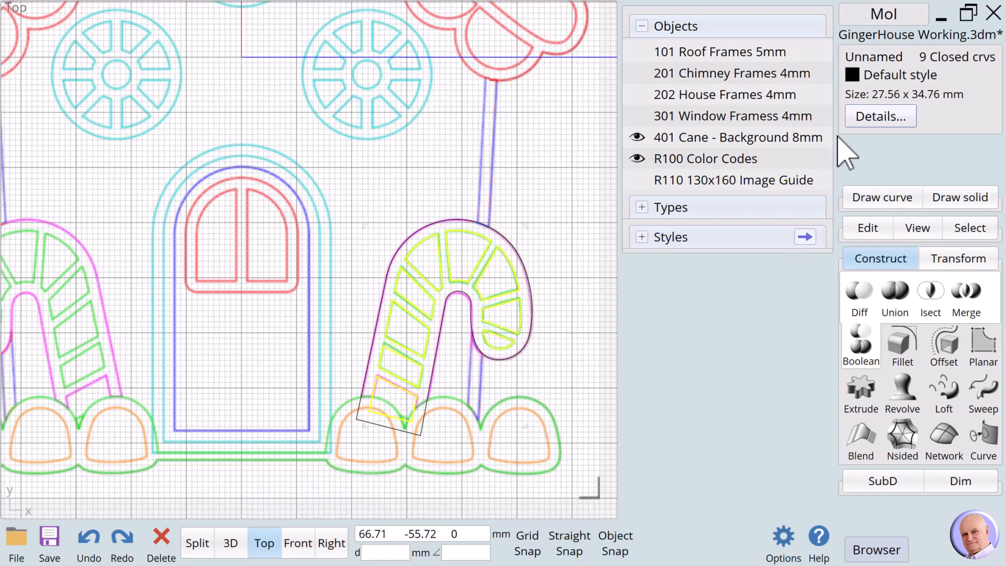
left_click(871, 58)
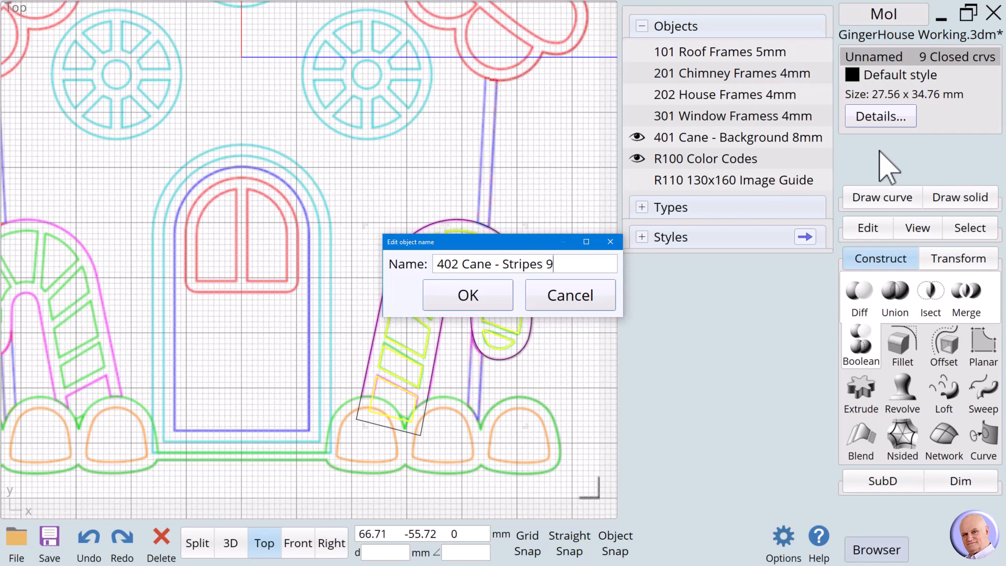
left_click(474, 291)
left_click(570, 351)
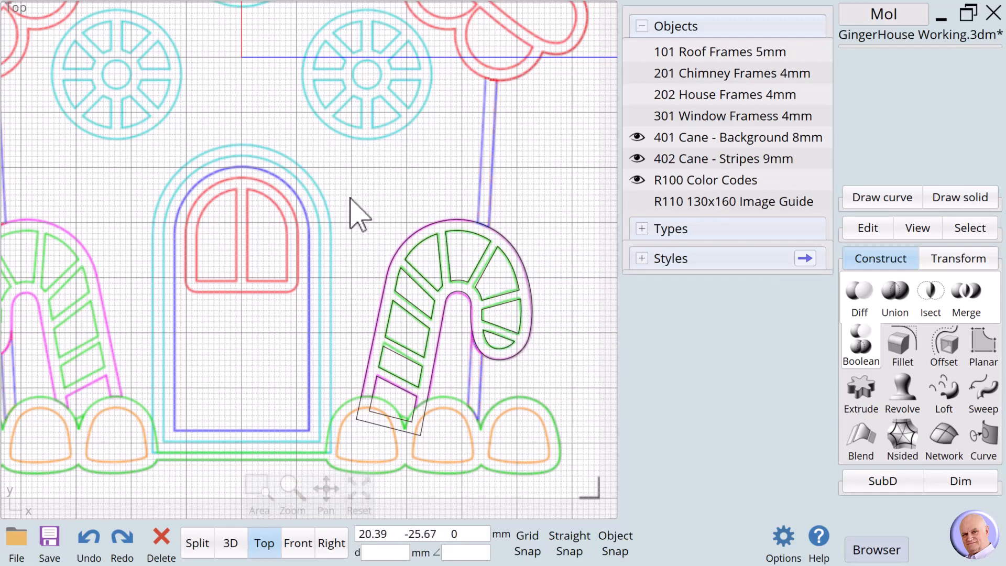
Step: Mirror the right cane's background and stripe curves across the vertical centre axis with grid and object snap on, keeping the originals
left_click(820, 138)
left_click(821, 158)
key("Home")
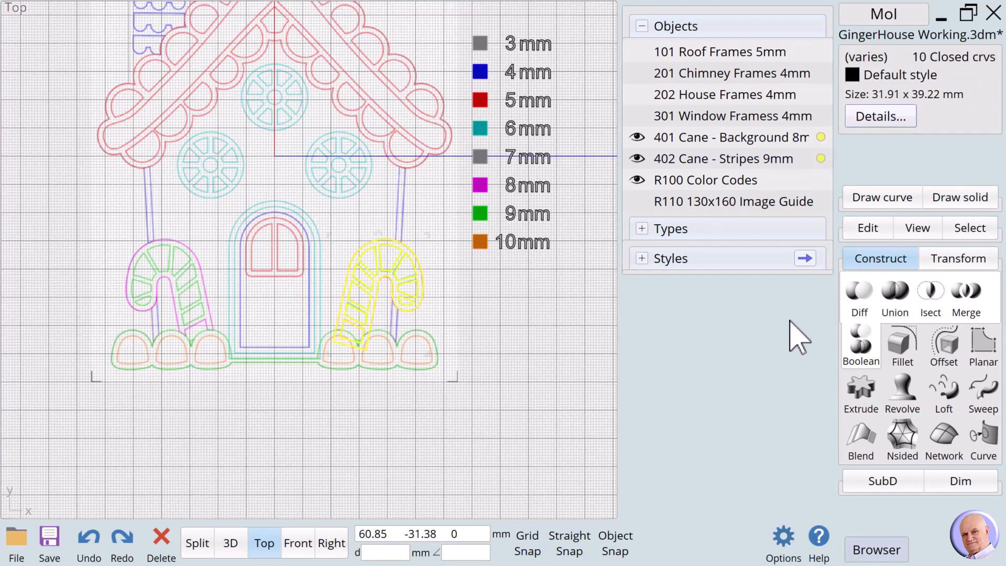
left_click(963, 260)
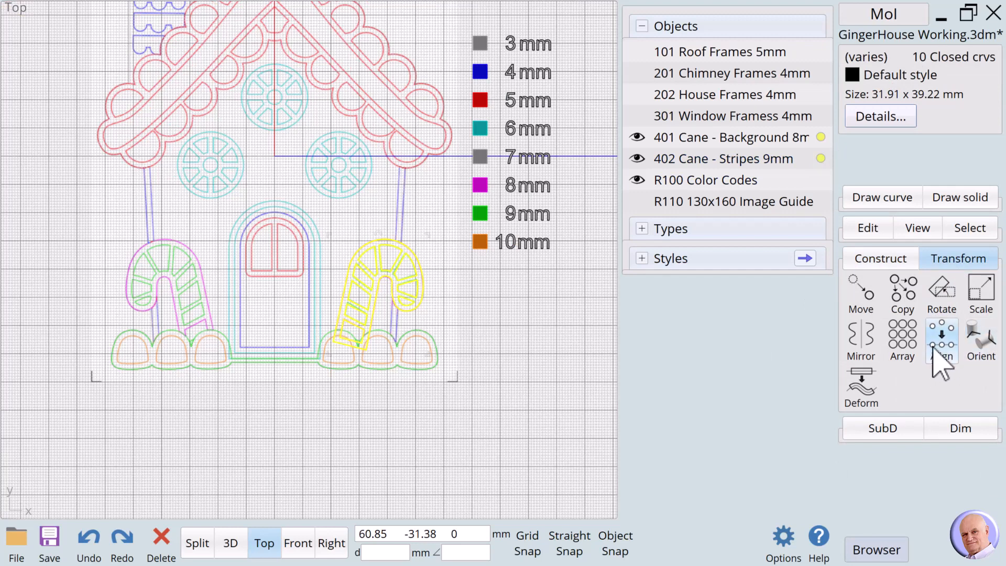
left_click(848, 352)
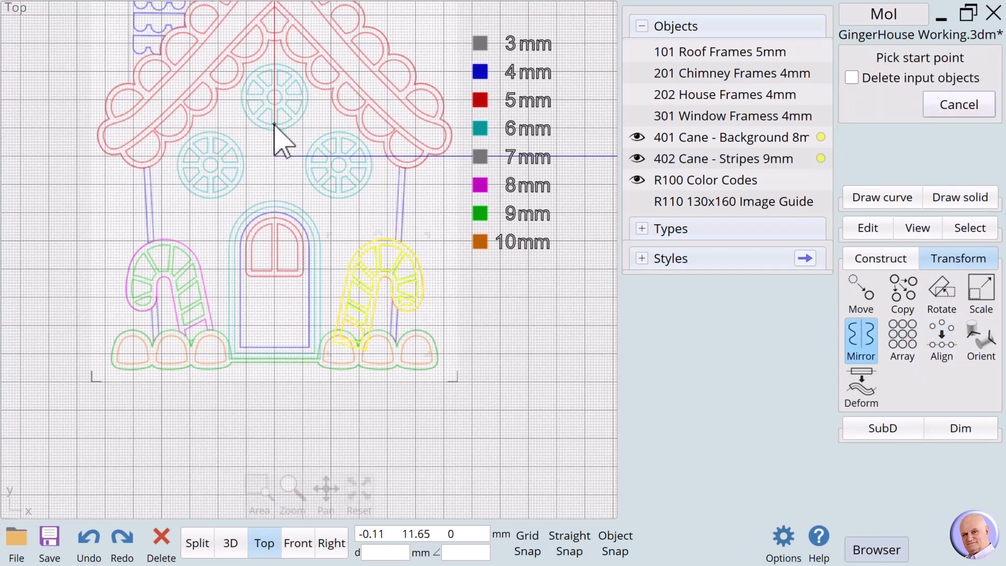
left_click(537, 555)
left_click(616, 544)
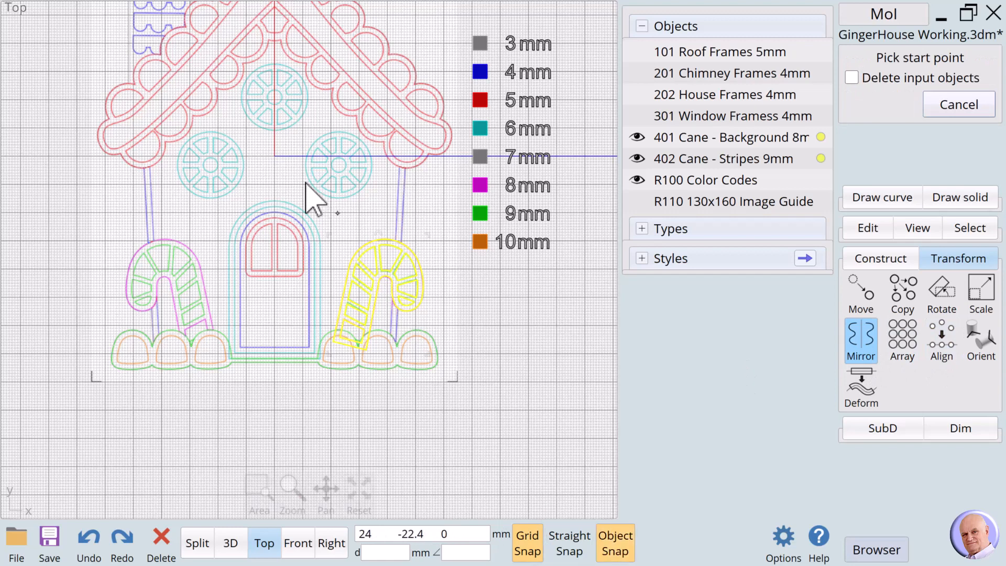
left_click(274, 142)
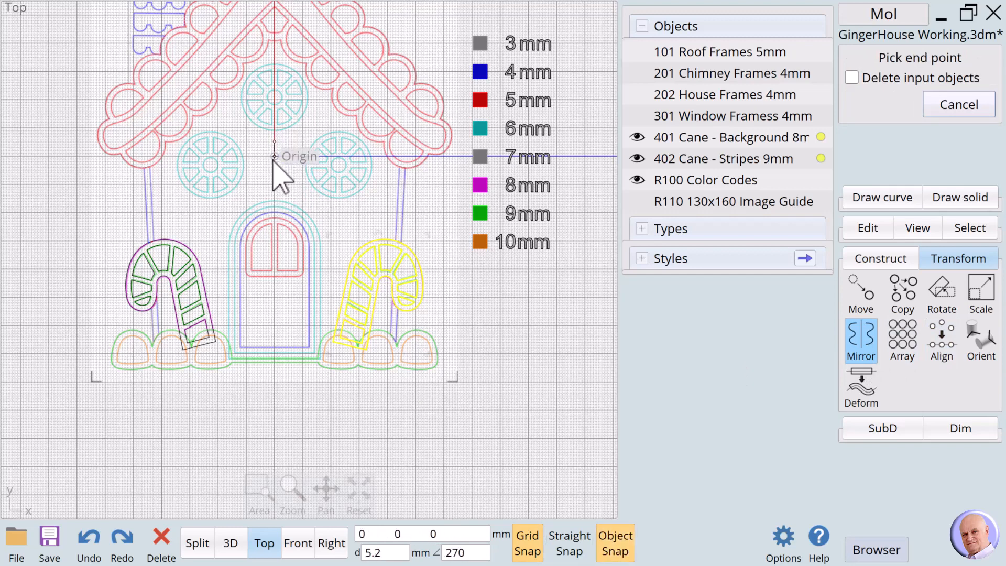
left_click(273, 156)
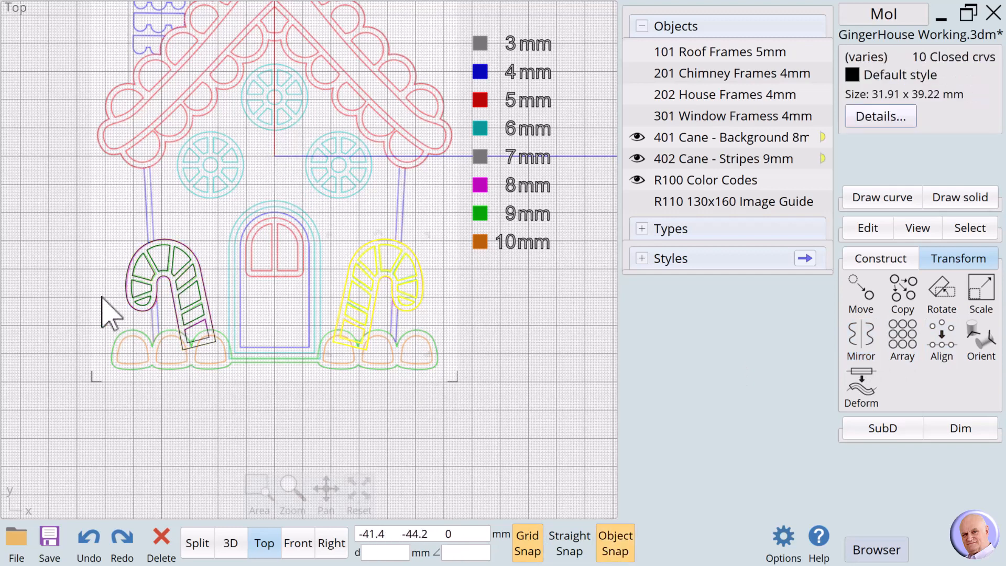
left_click(170, 408)
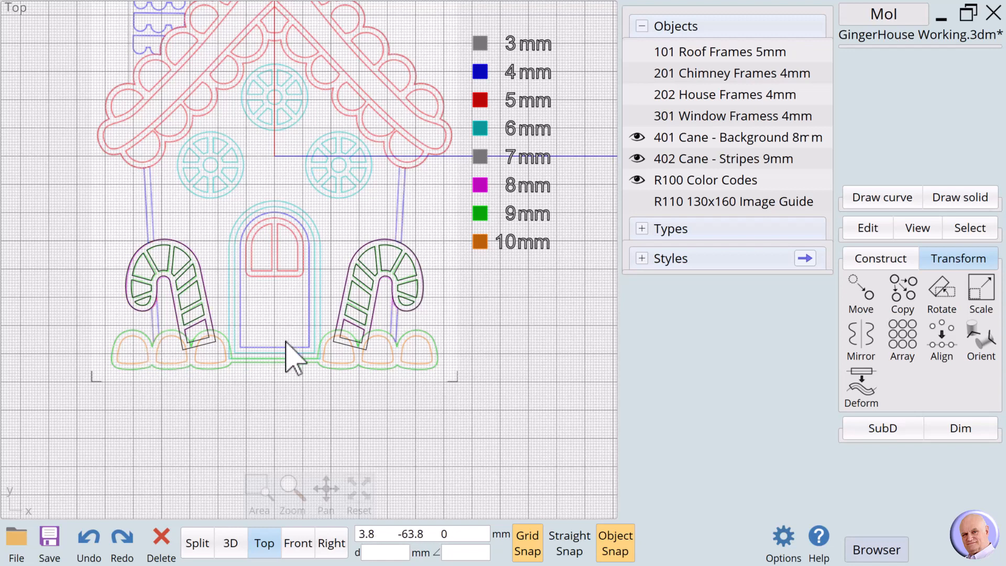
Step: Draw a three-point circle of about 16 mm radius along the outer door arch and align its vertical centre to the origin
scroll(84, 220, "up", 2)
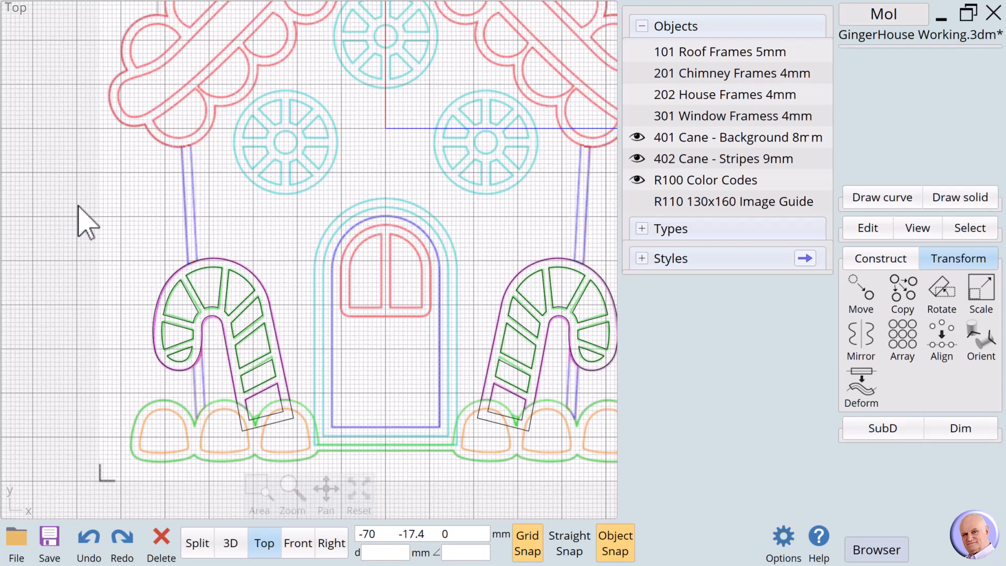
left_click(870, 198)
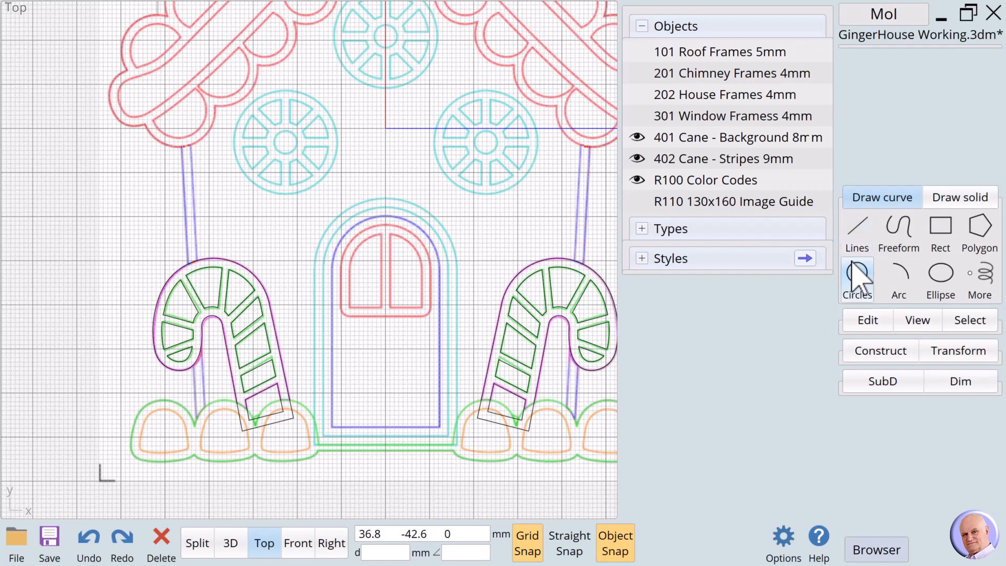
left_click(860, 274)
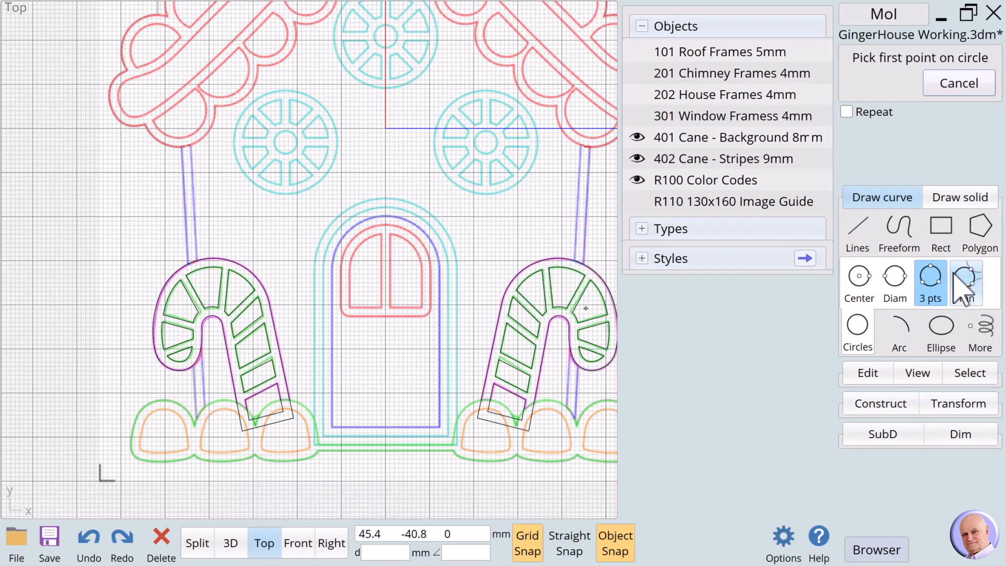
left_click(316, 256)
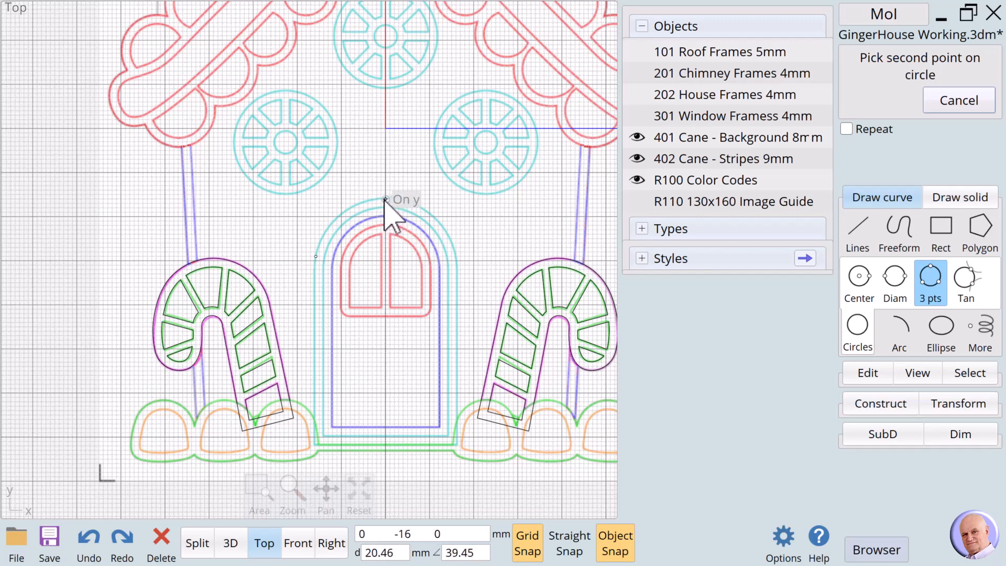
left_click(386, 198)
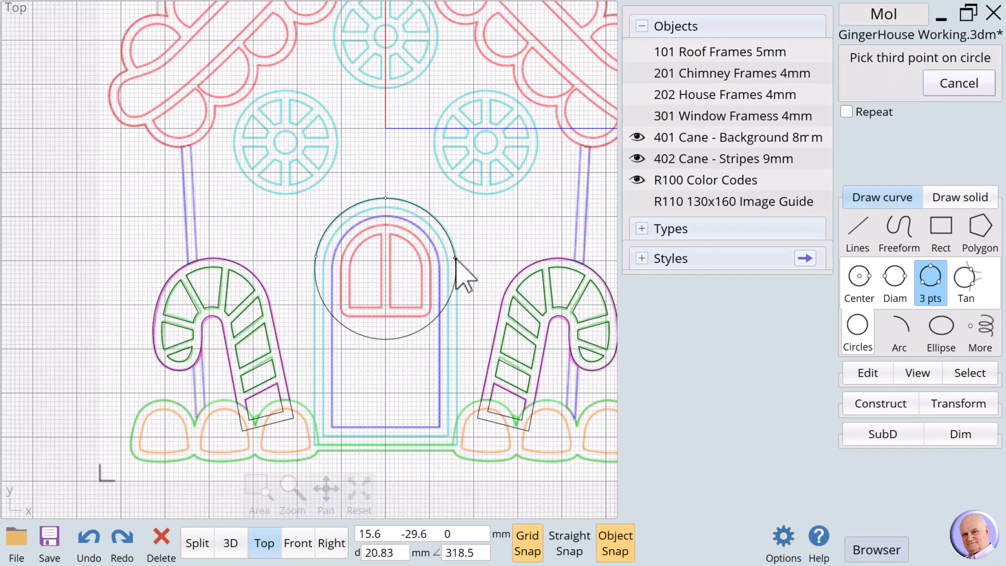
left_click(456, 259)
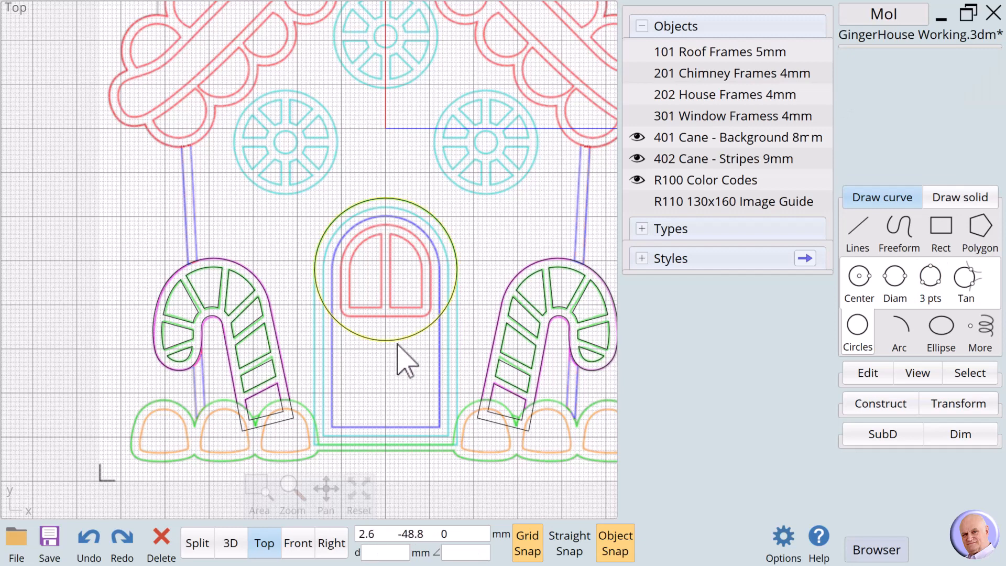
left_click(958, 403)
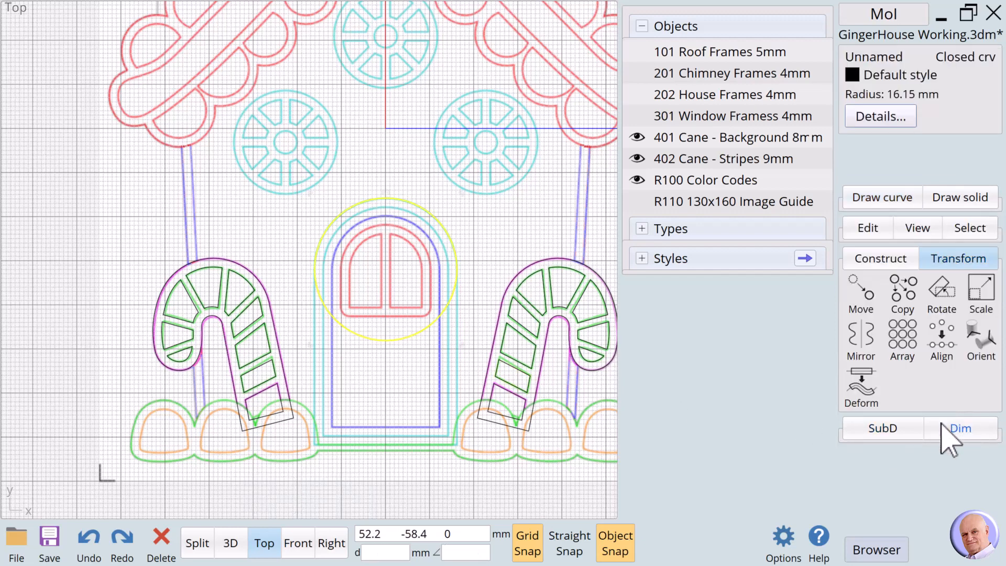
left_click(943, 346)
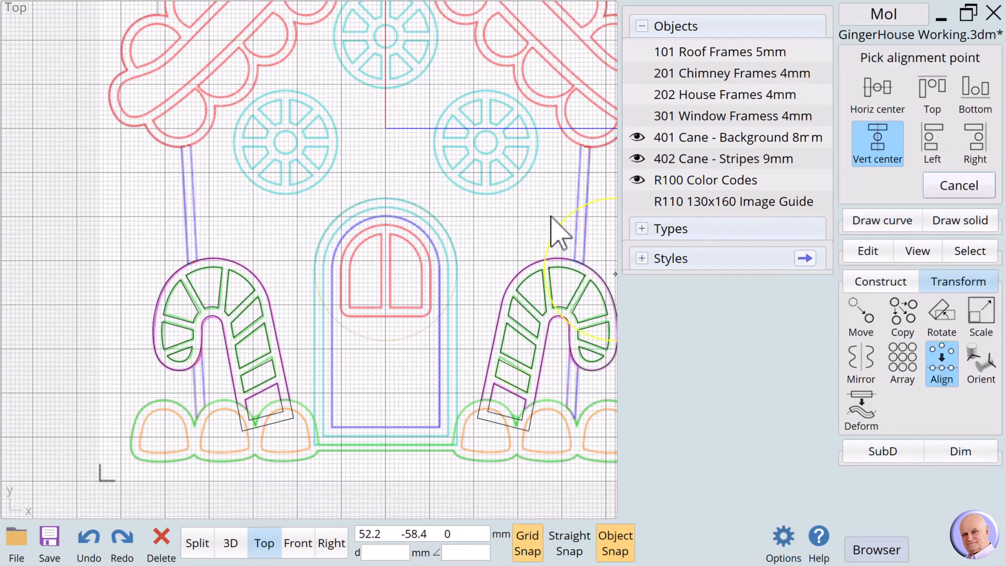
left_click(385, 128)
Step: Draw a three-point rectangle about 32 mm wide from the circle's side quadrants down to the outer door frame's base
left_click(865, 198)
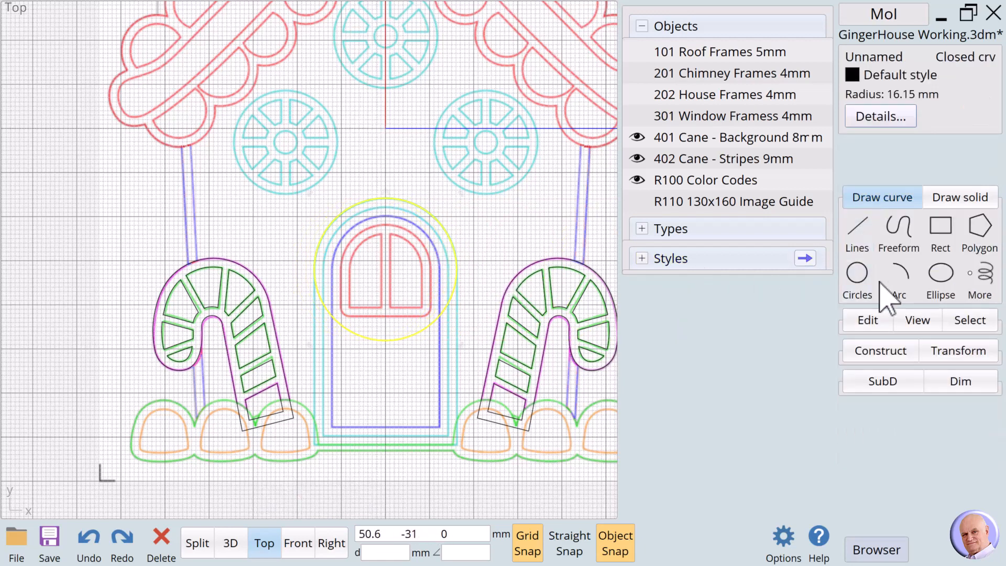
left_click(940, 230)
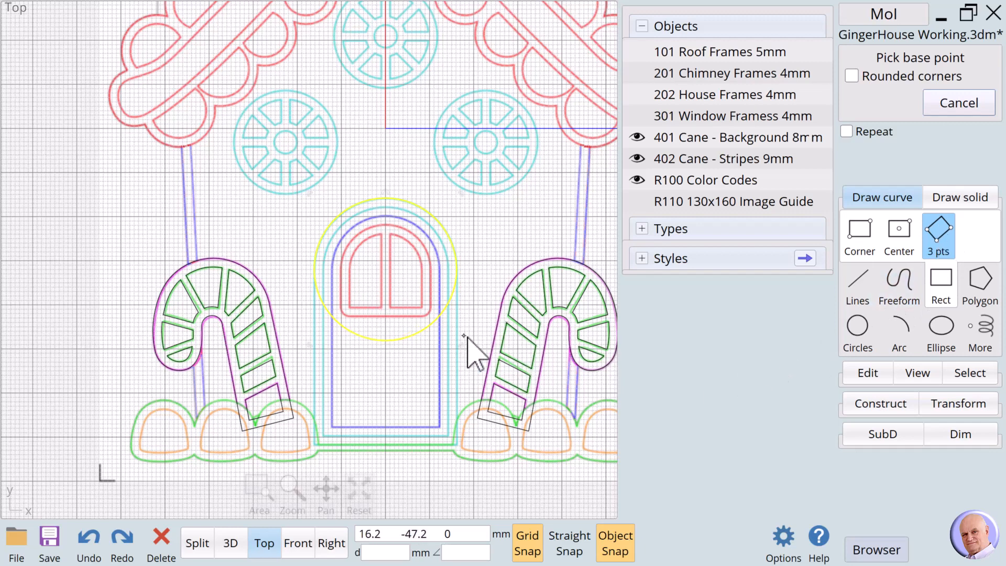
left_click(313, 269)
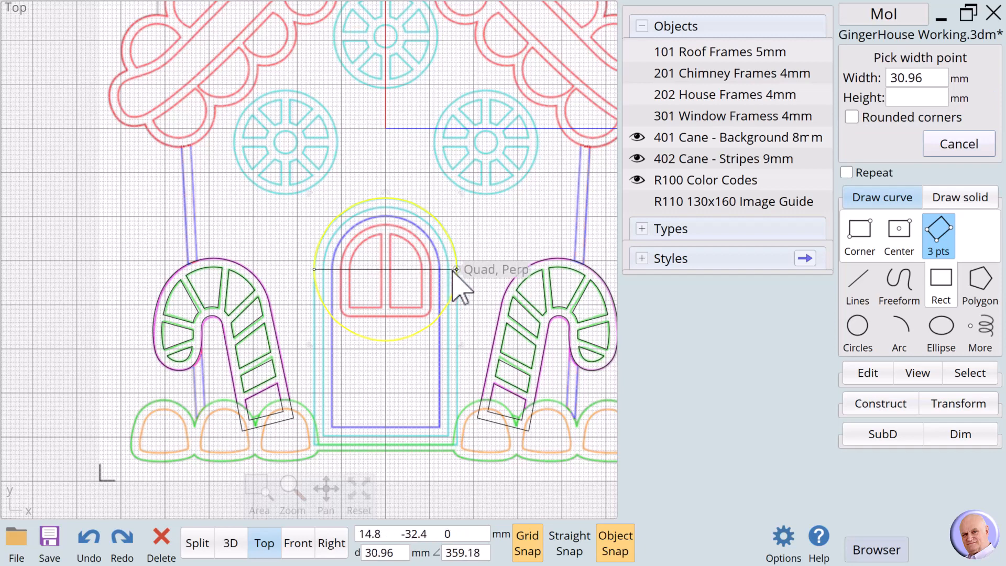
left_click(449, 446)
left_click(439, 493)
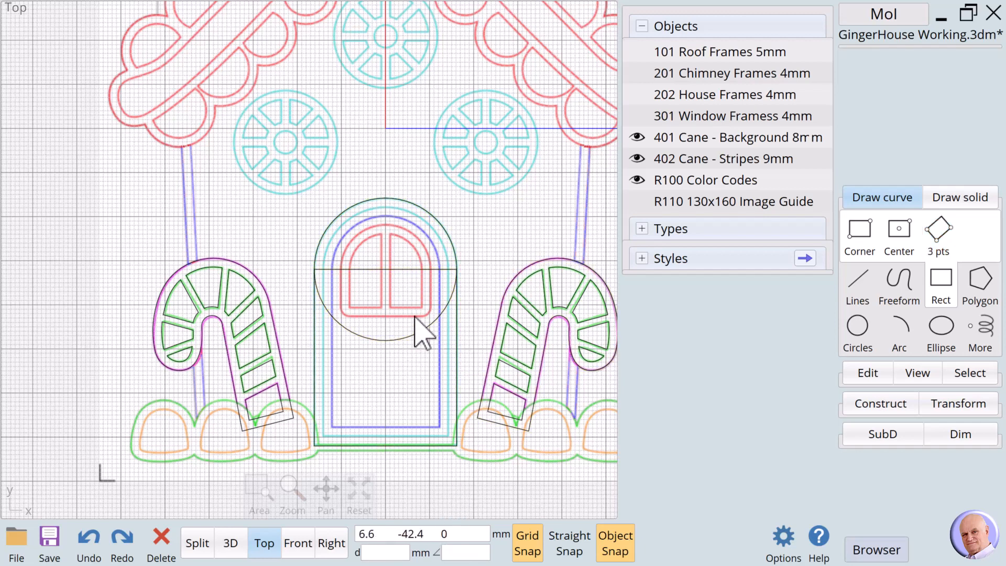
Step: Boolean-union the door arch circle and the rectangle into one outer door frame outline
left_click(454, 267)
left_click(427, 270)
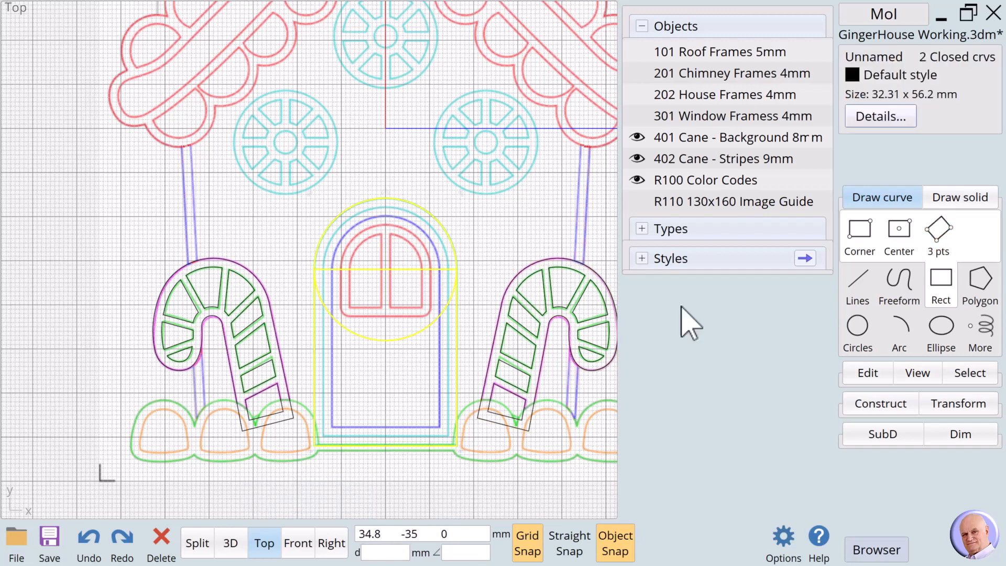
left_click(859, 408)
left_click(858, 304)
left_click(860, 295)
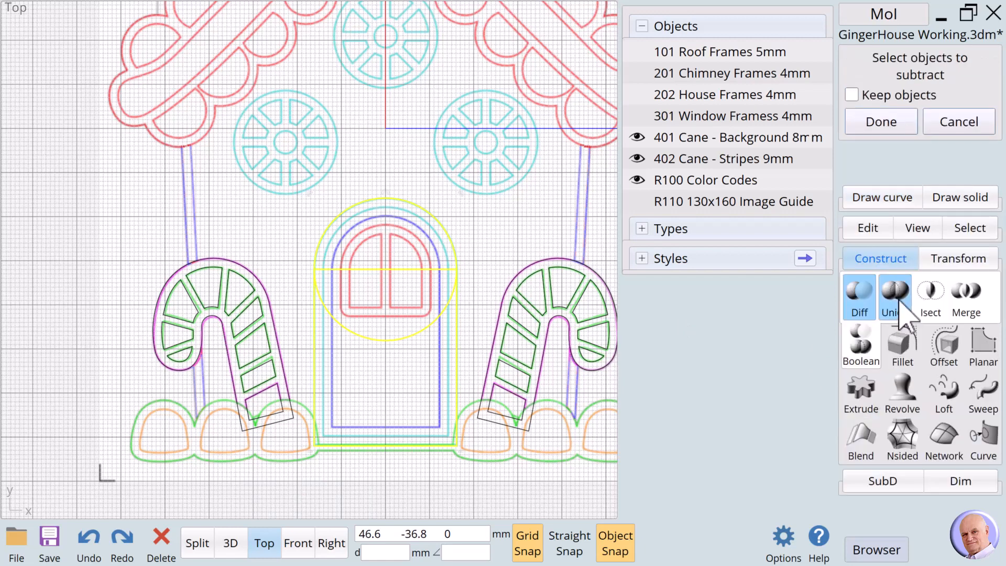
left_click(898, 306)
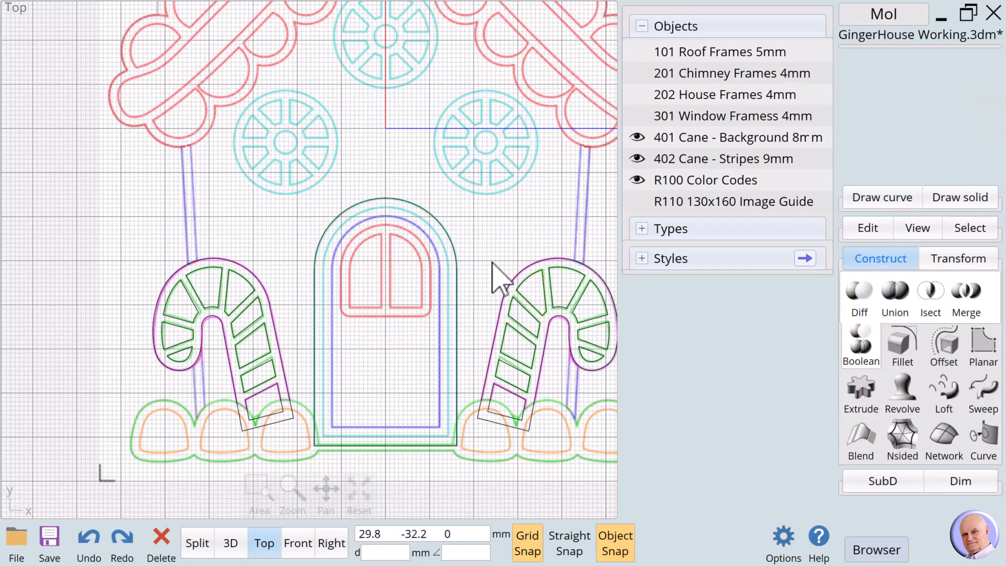
Step: Offset the outer door outline inward three times in succession by 2 mm each, using sharp corners, to match the image's frame lines
left_click(457, 280)
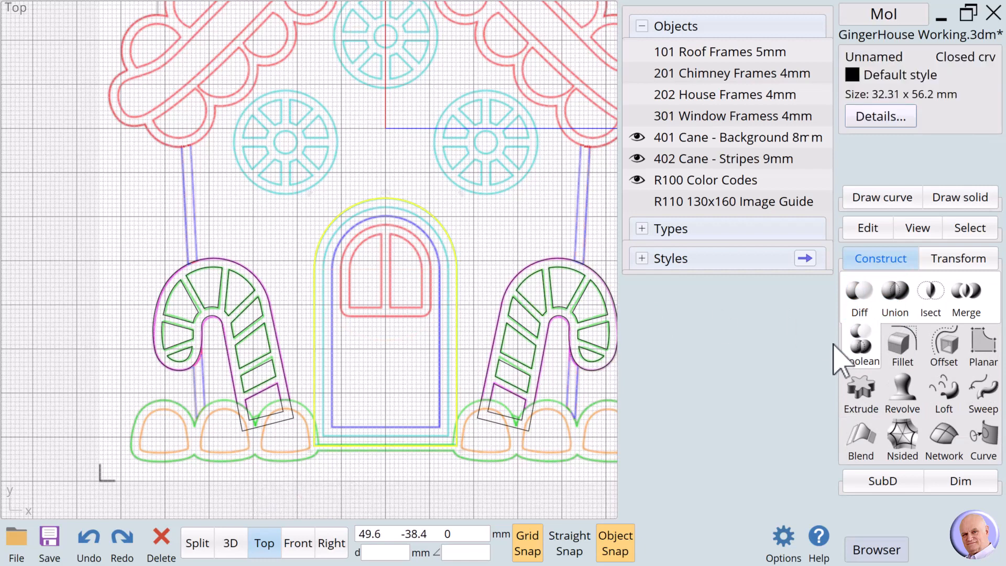
left_click(944, 346)
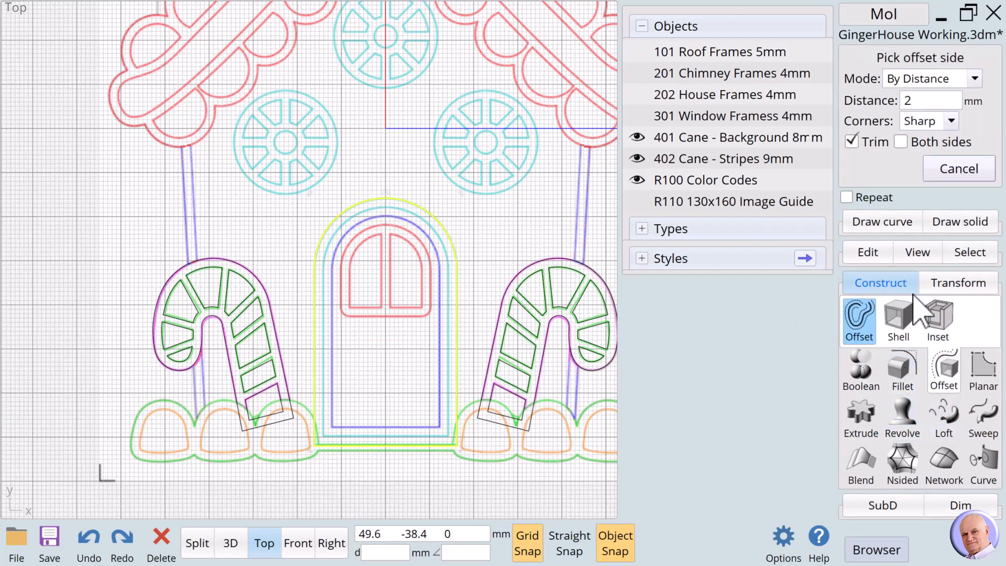
left_click(449, 345)
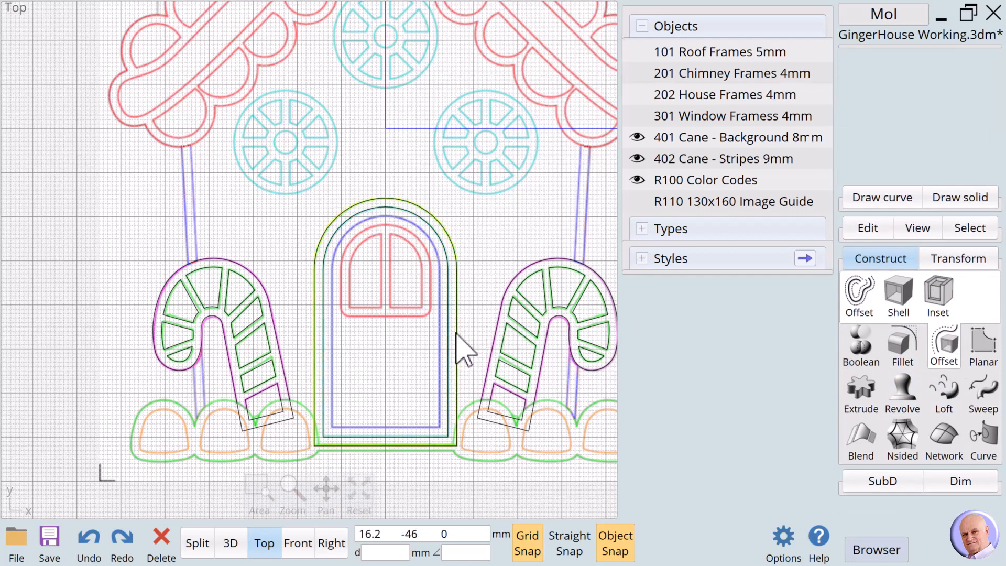
left_click(859, 290)
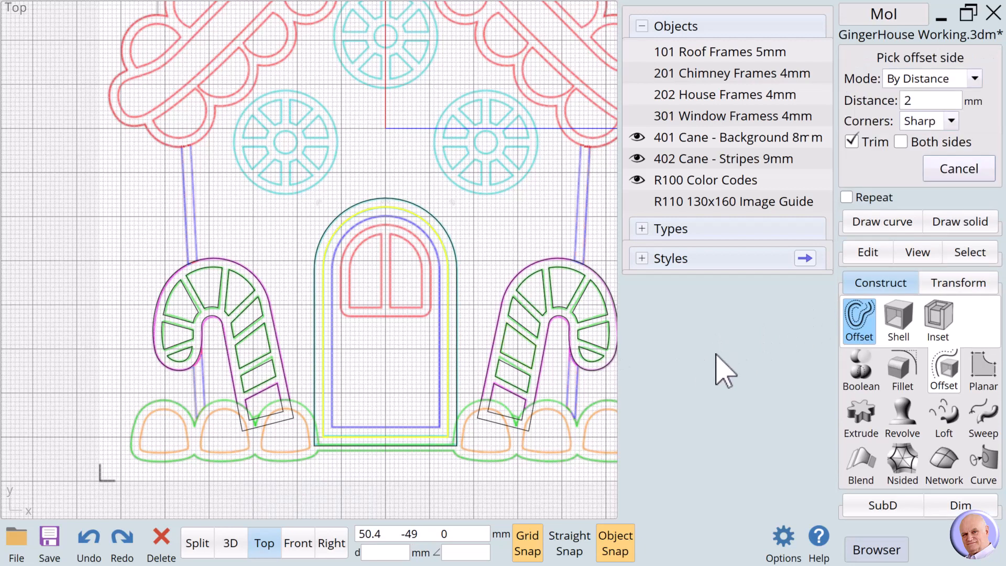
left_click(437, 342)
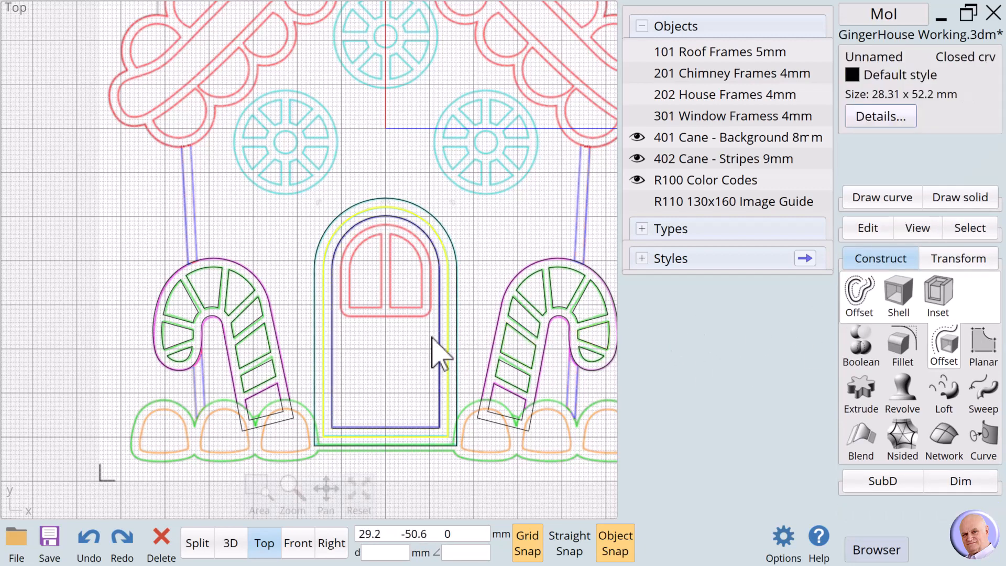
left_click(410, 345)
left_click(439, 346)
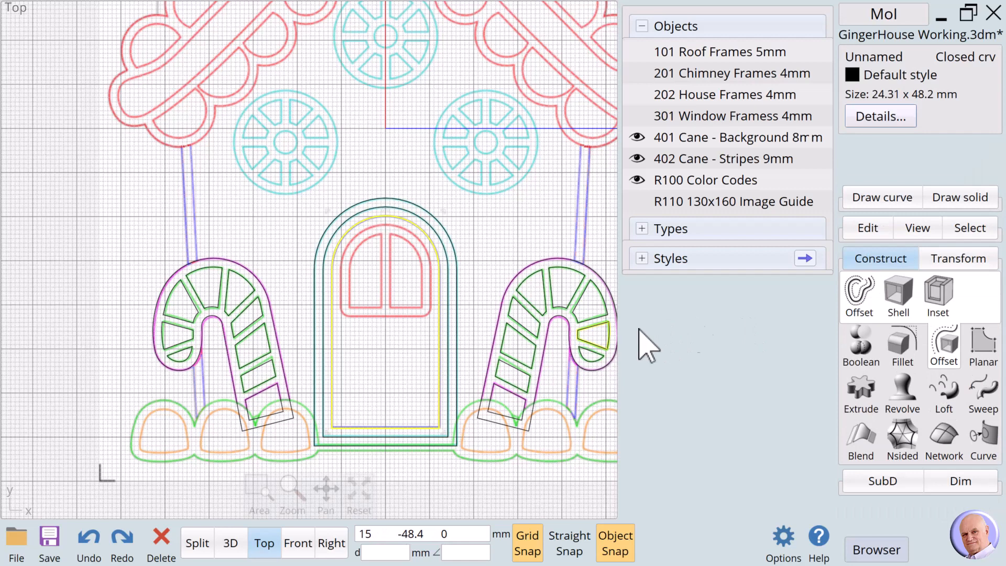
left_click(859, 289)
left_click(425, 304)
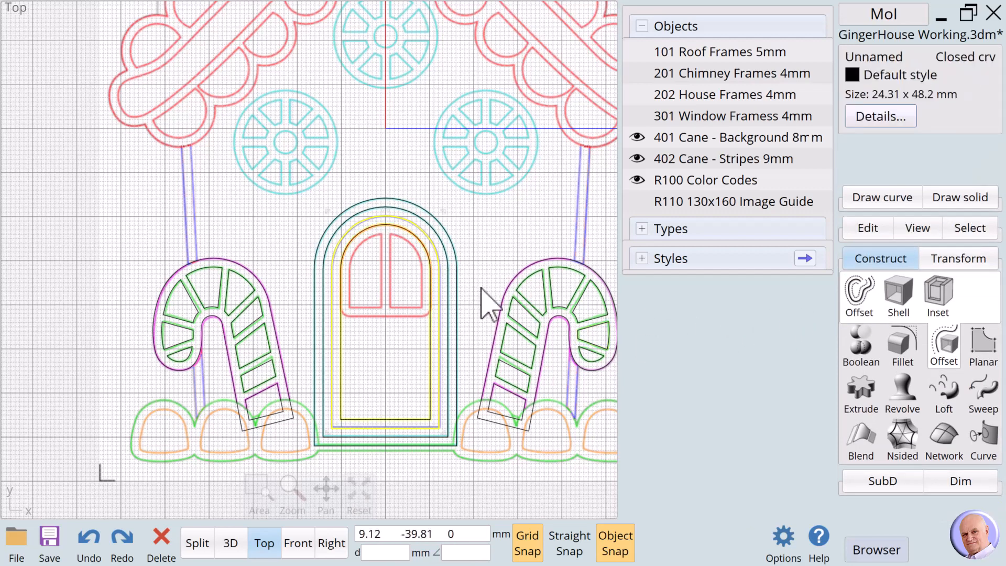
Step: Show the innermost door outline's points and align its two bottom corner points by horizontal centre to the base of the door window frame
left_click(482, 280)
left_click(413, 420)
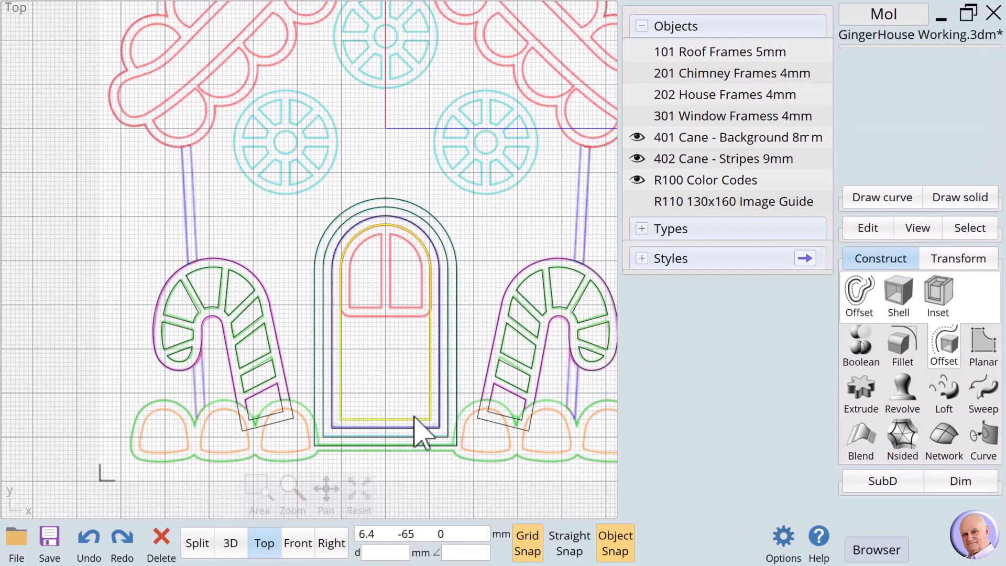
left_click(866, 231)
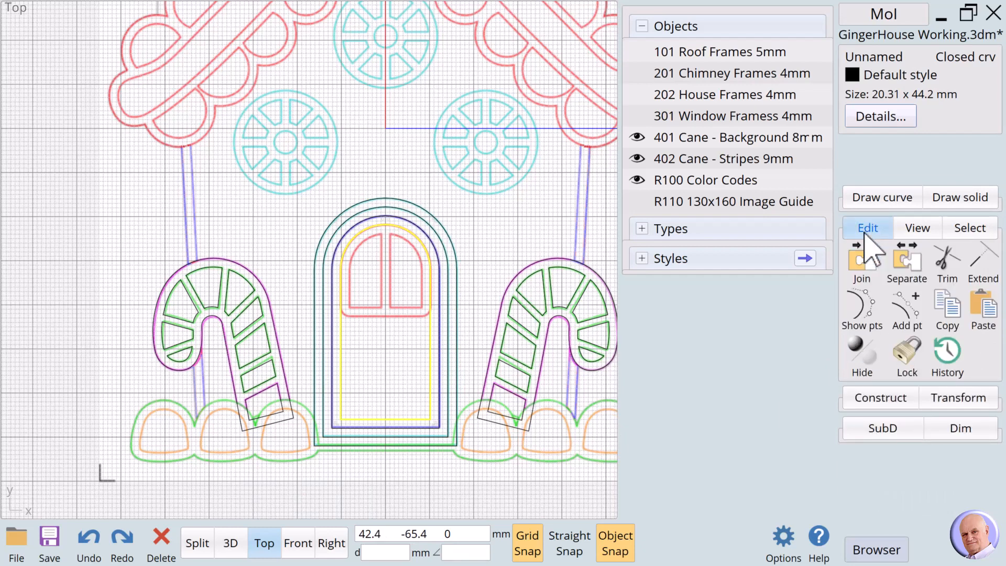
left_click(861, 306)
left_click(396, 477)
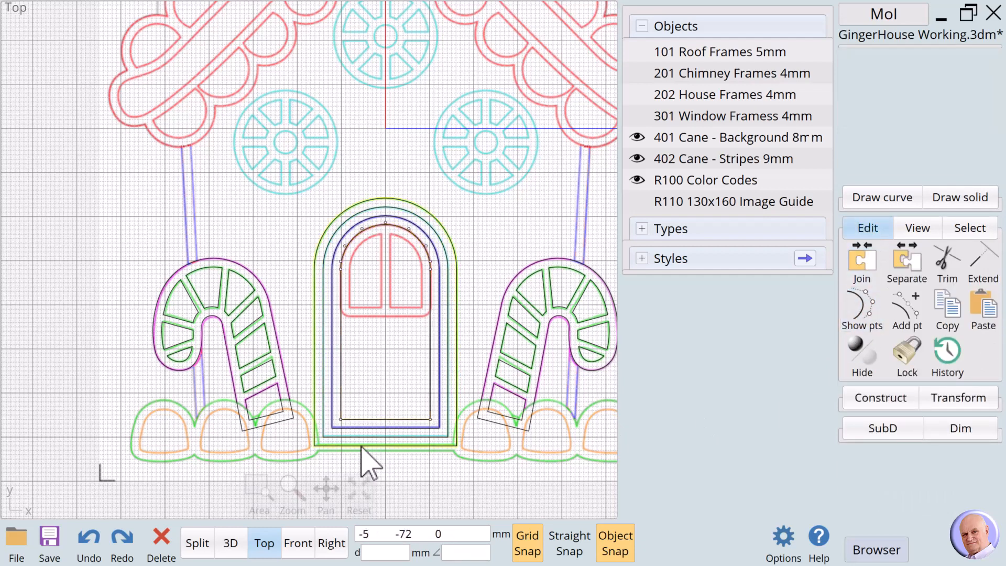
left_click(341, 421)
left_click(431, 420)
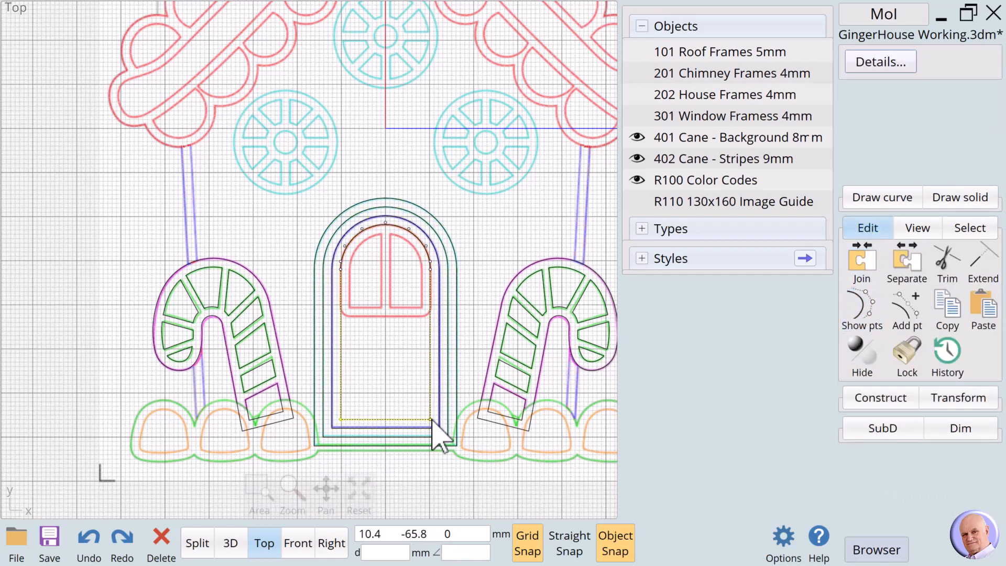
left_click(957, 399)
left_click(944, 356)
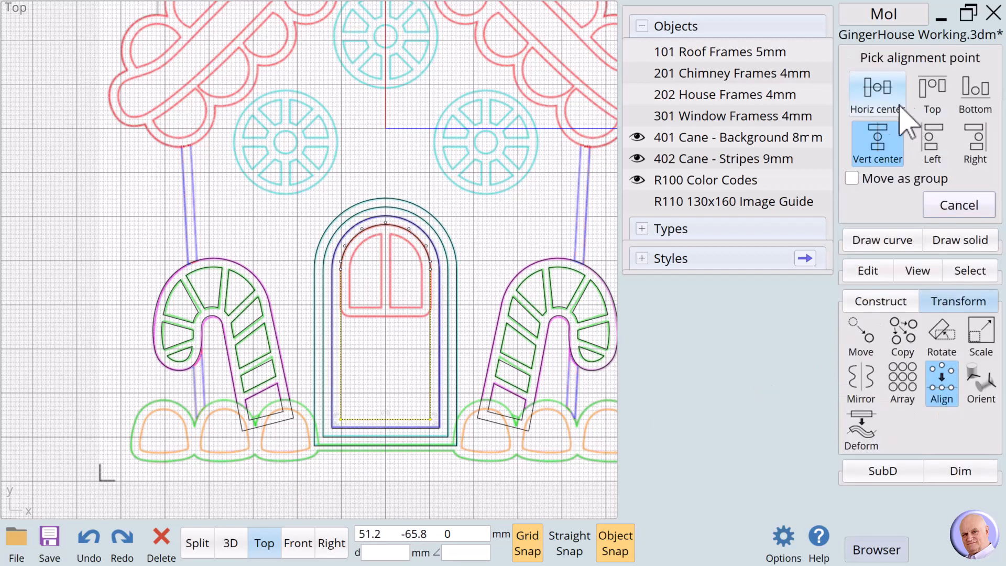
left_click(878, 90)
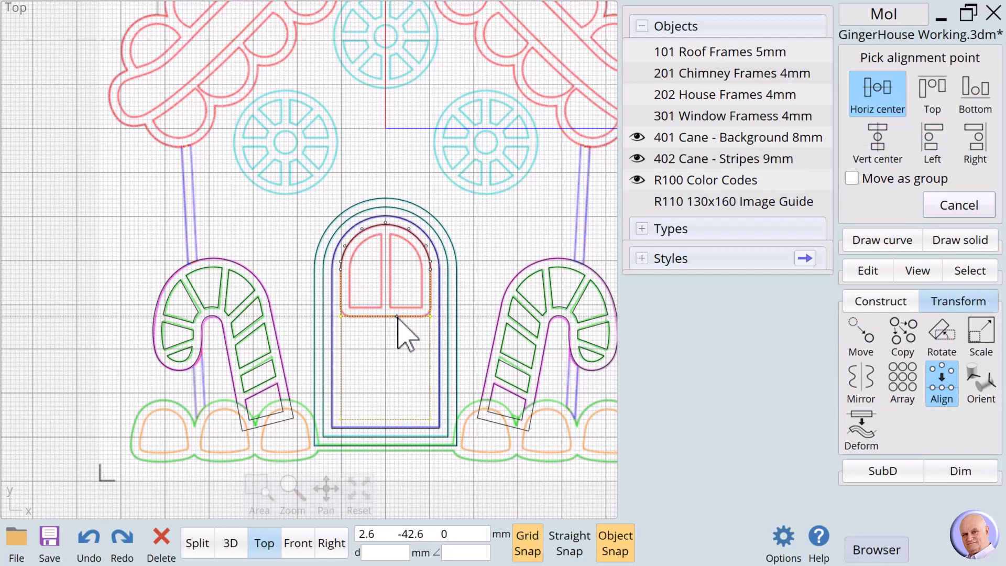
left_click(397, 317)
left_click(864, 228)
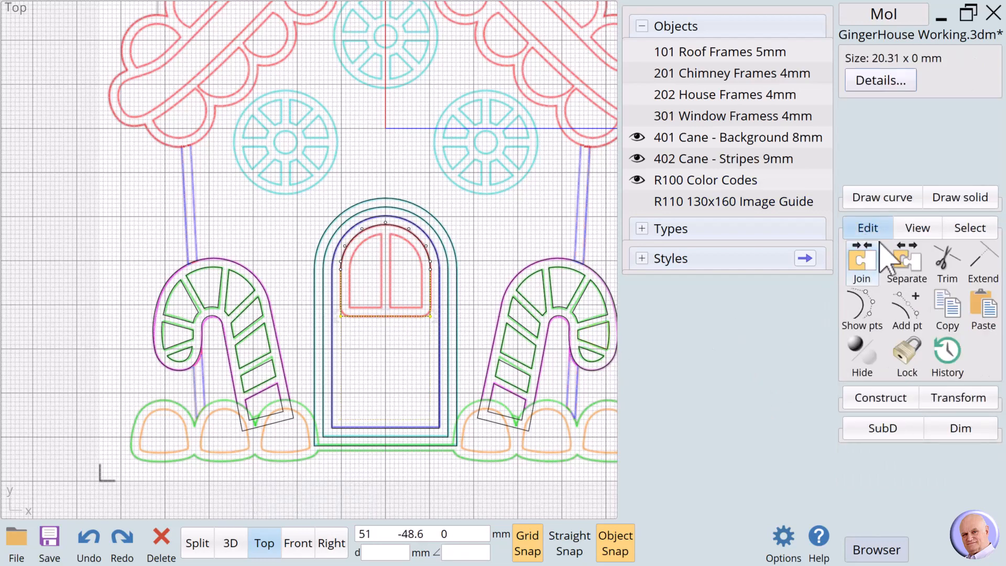
key("Escape")
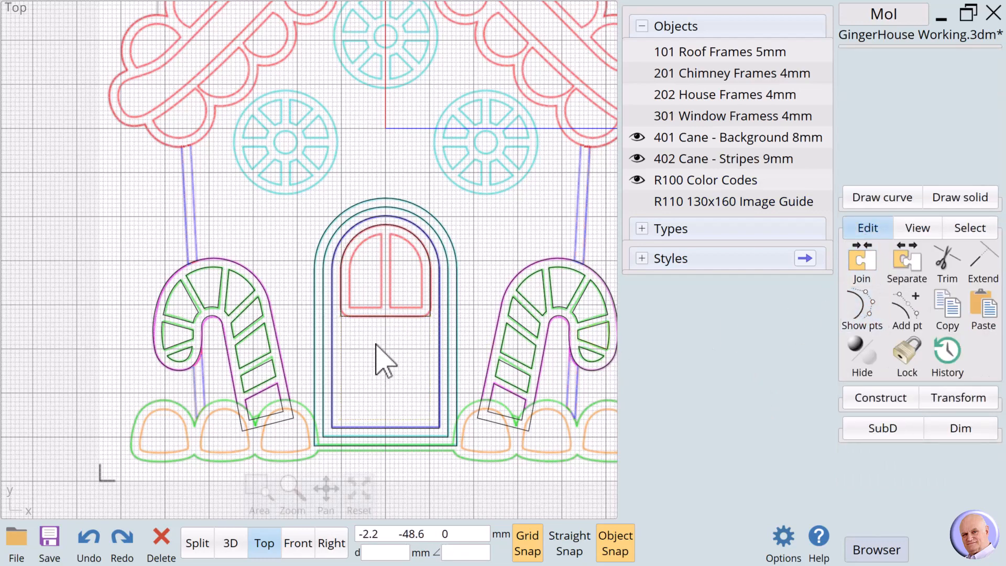
Step: Fillet the bottom corners of the door window frame with a 2 mm circular radius
scroll(376, 345, "up", 5)
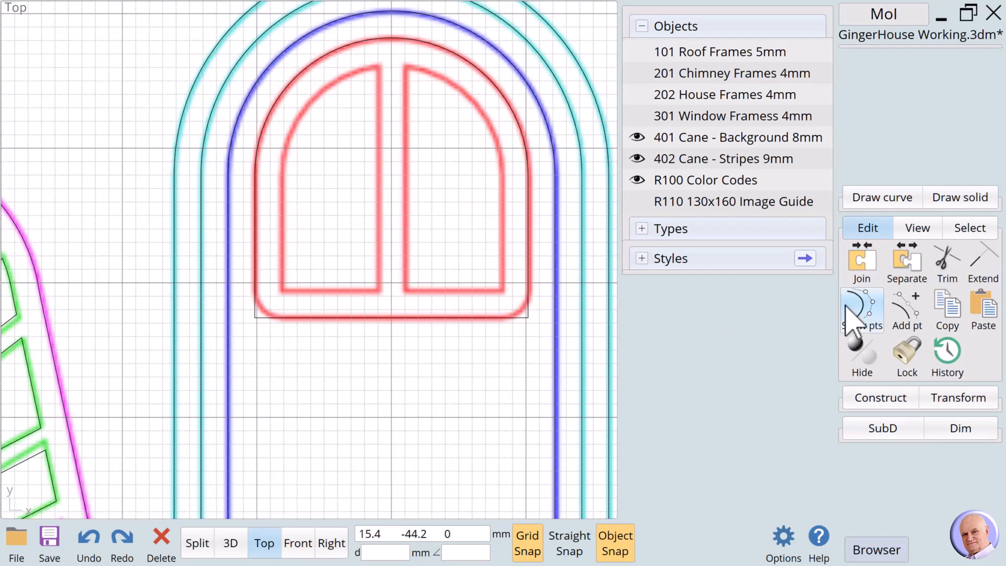
left_click(516, 317)
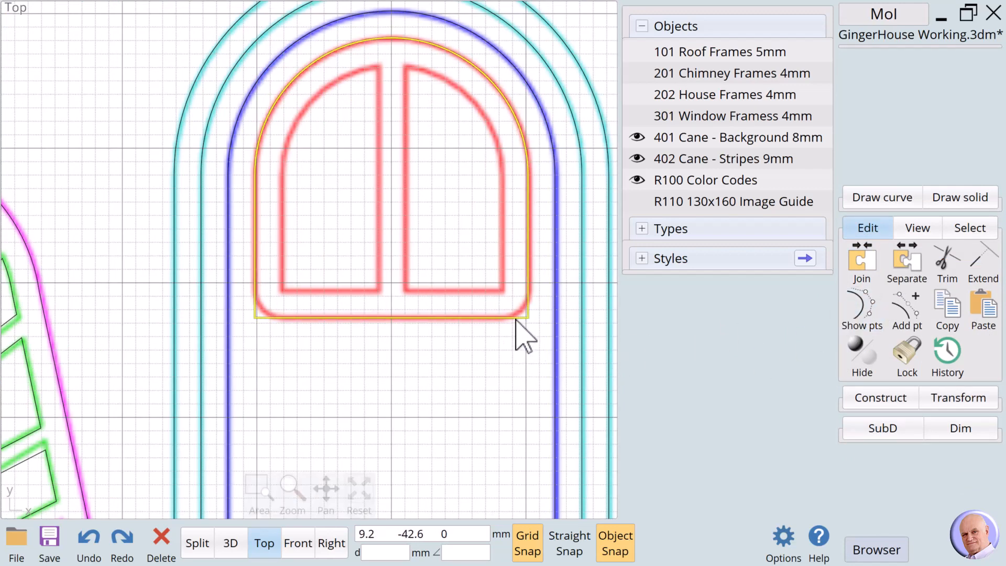
left_click(888, 400)
left_click(902, 291)
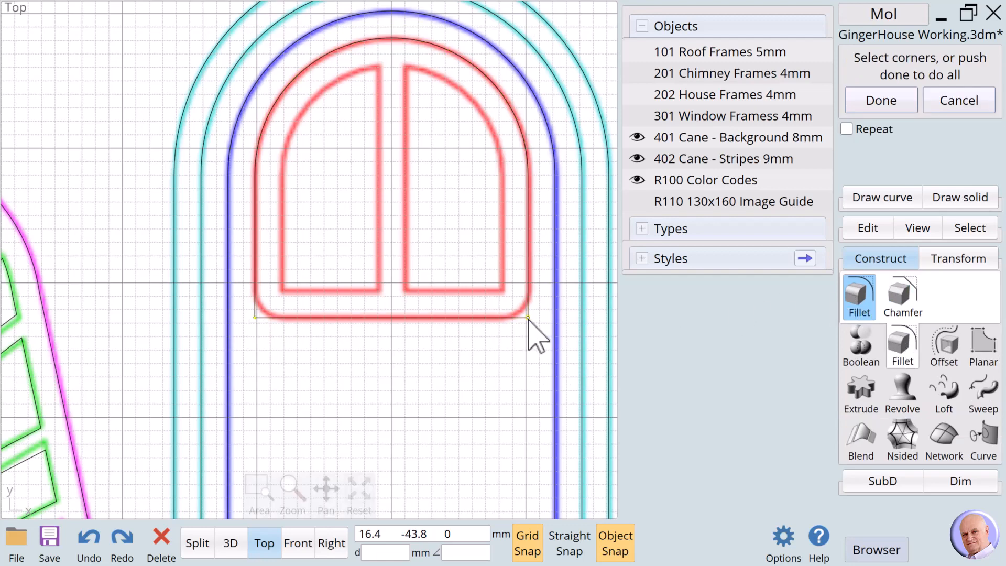
left_click(894, 104)
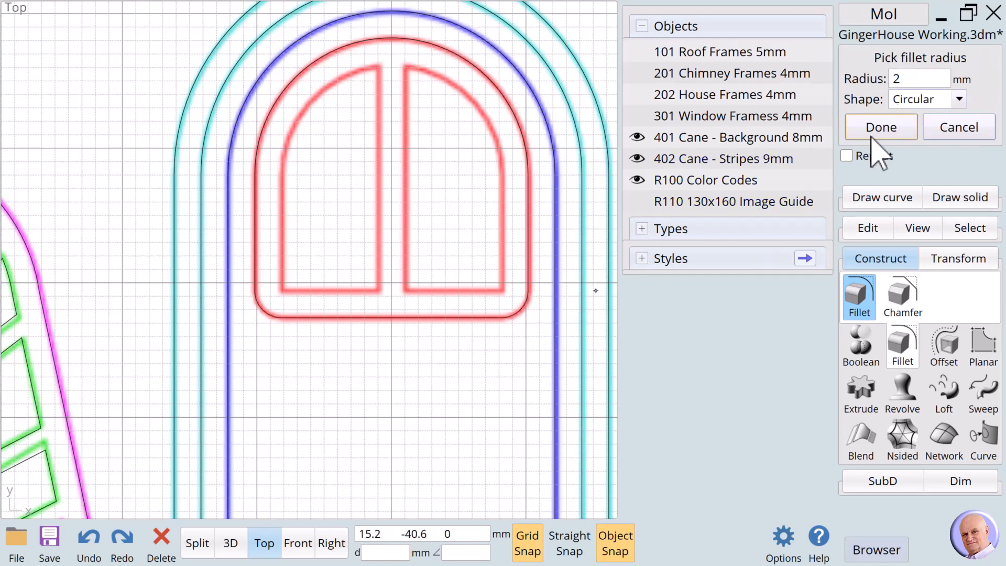
left_click(875, 132)
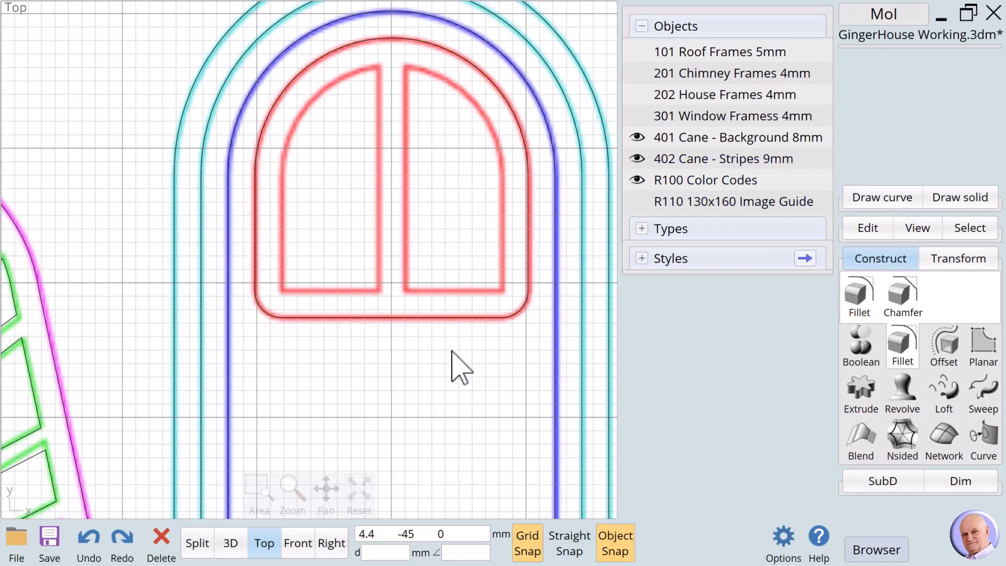
Step: Offset the door window frame inward by 2 mm with sharp corners to trace the outer edges of the panes
left_click(447, 329)
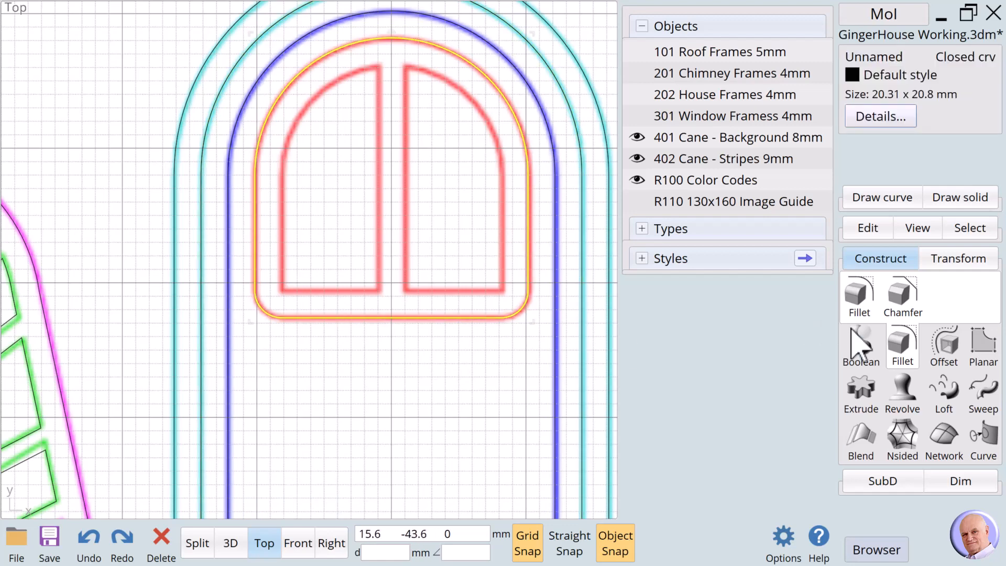
left_click(940, 350)
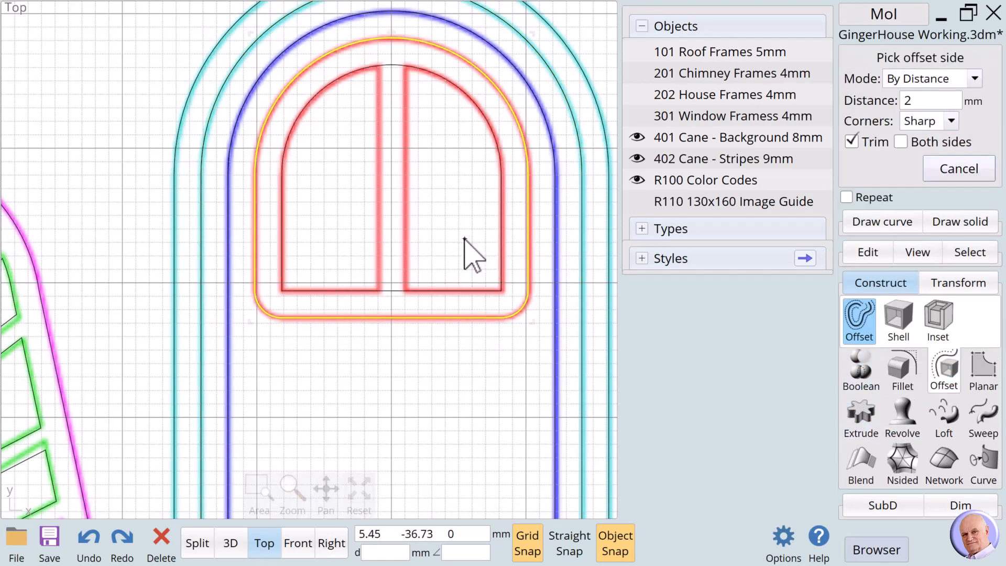
left_click(464, 239)
left_click(427, 370)
Step: Draw a 2 mm wide centre rectangle over the window's vertical divider, extending slightly past the top and bottom of the inner outline
scroll(548, 374, "down", 2)
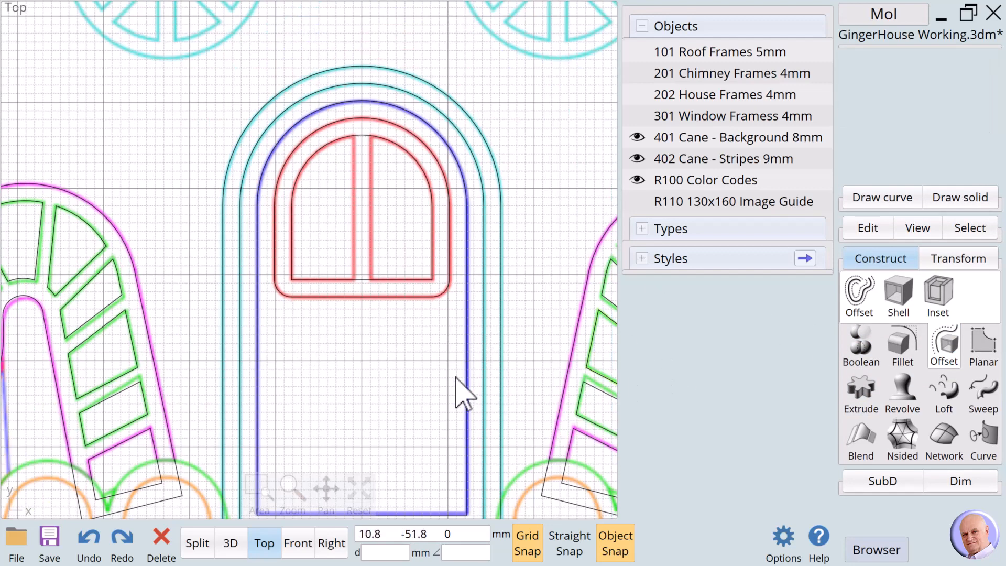
left_click(865, 197)
left_click(935, 237)
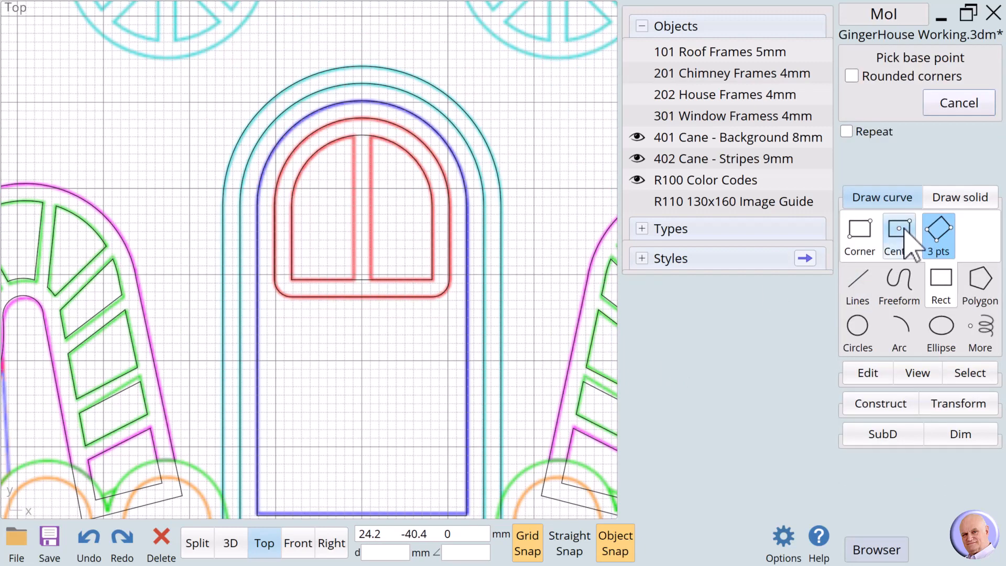
left_click(899, 230)
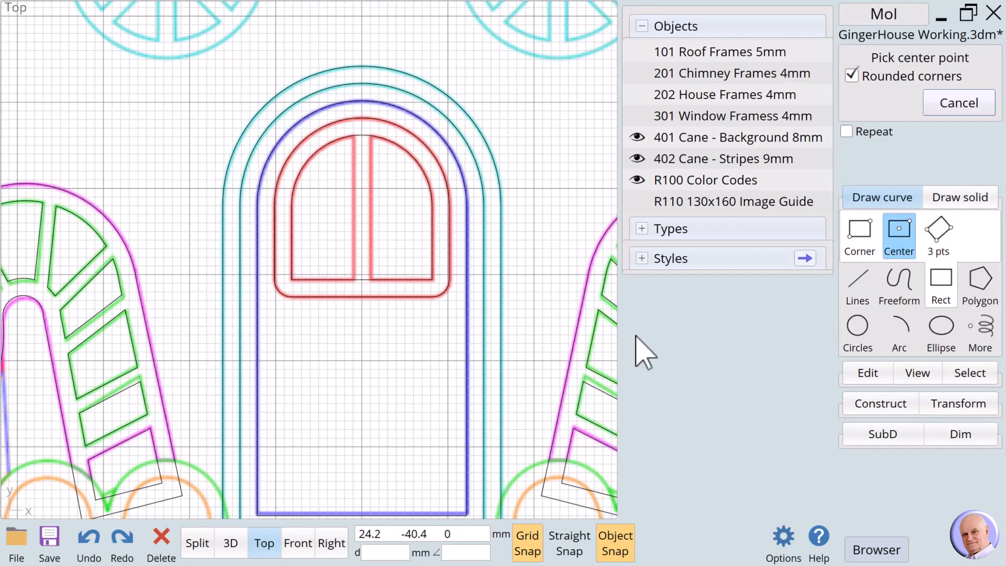
left_click(361, 206)
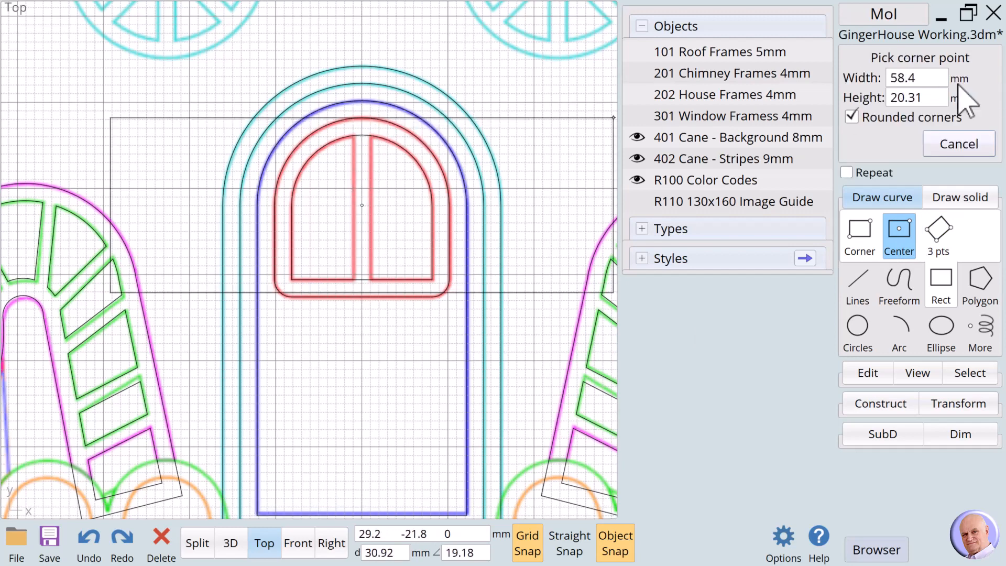
left_click(924, 78)
left_click(880, 188)
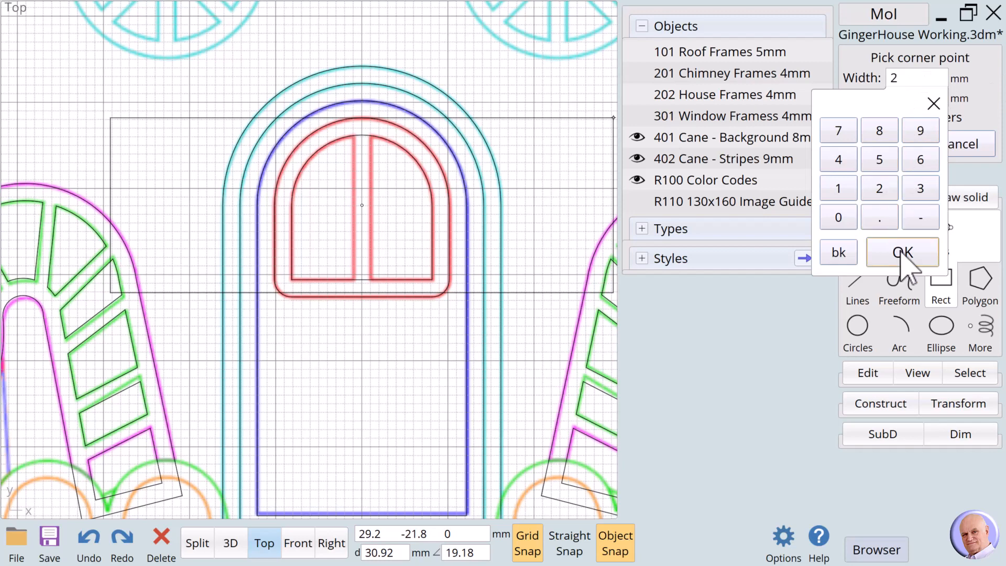
left_click(899, 252)
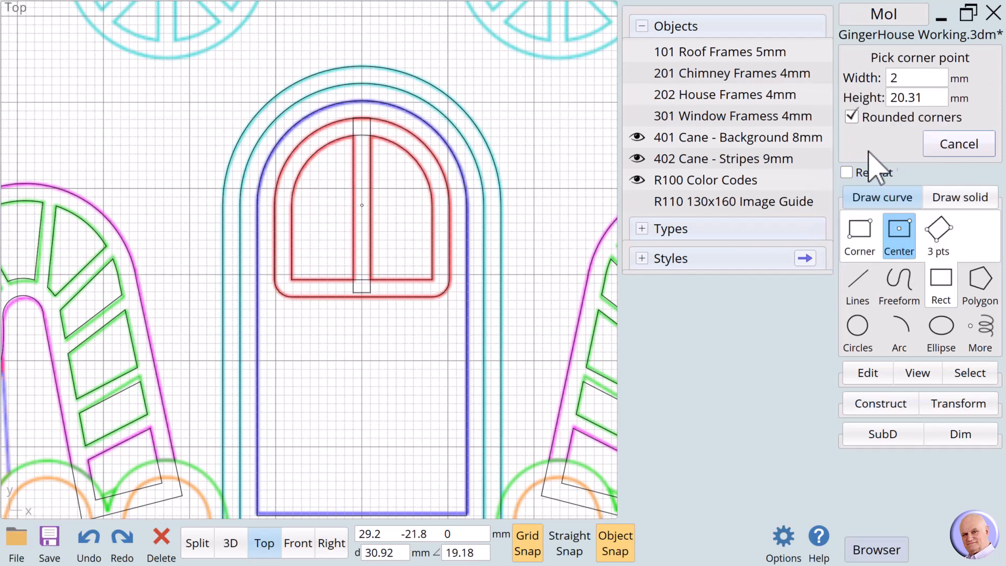
left_click(371, 126)
left_click(545, 156)
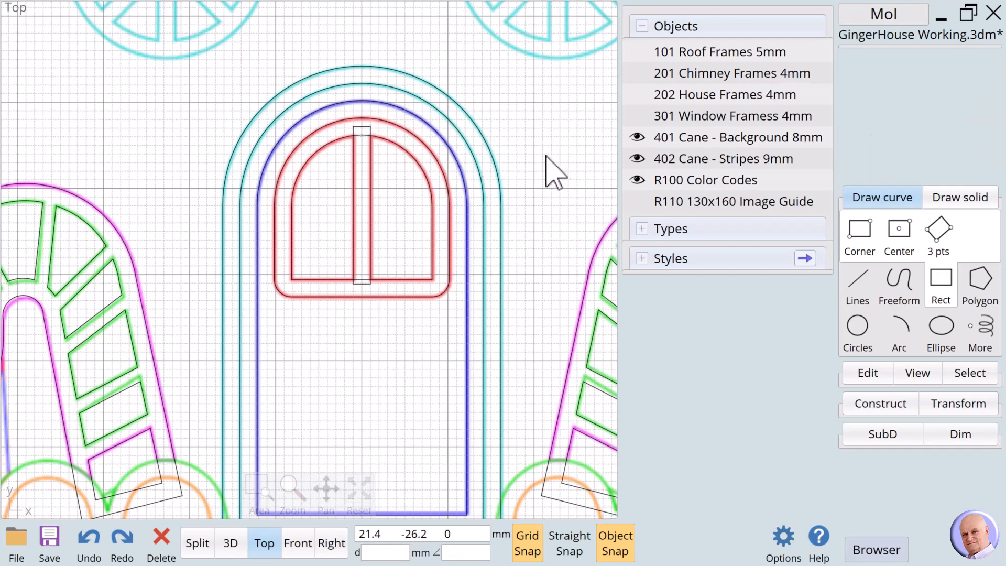
Step: Boolean-subtract the divider rectangle from the inner window outline to form the two separate panes
left_click(423, 284)
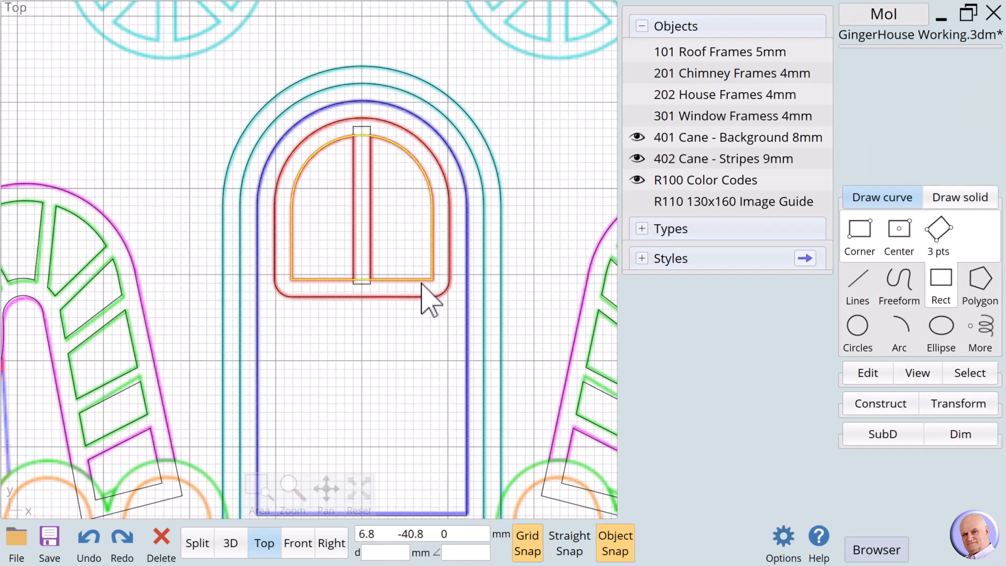
left_click(861, 402)
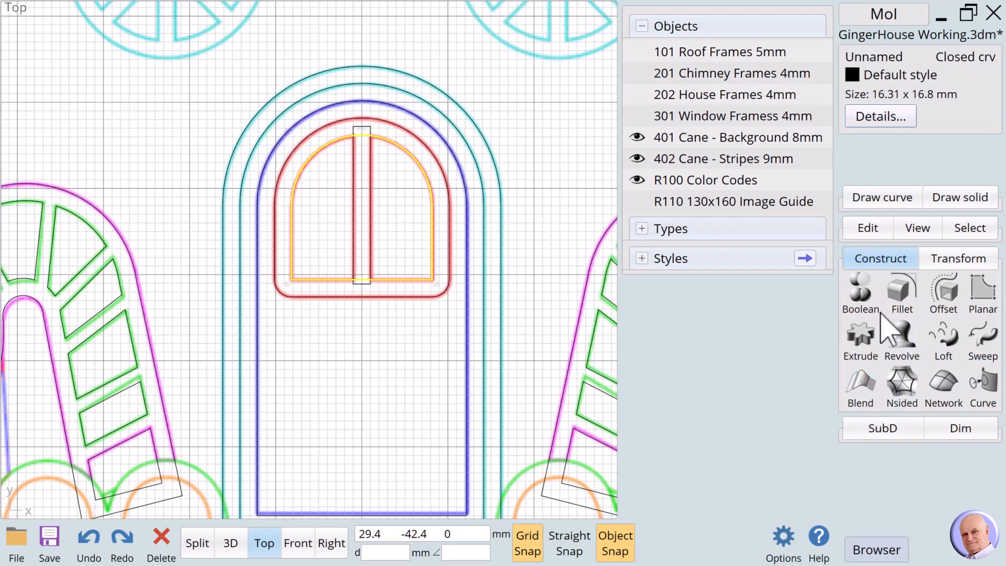
left_click(858, 294)
left_click(858, 292)
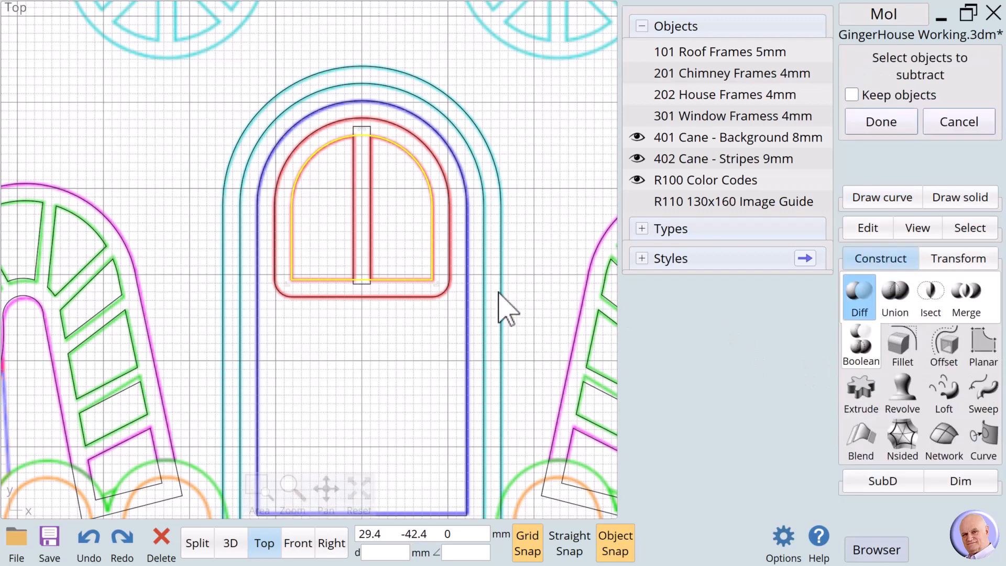
left_click(361, 284)
left_click(894, 120)
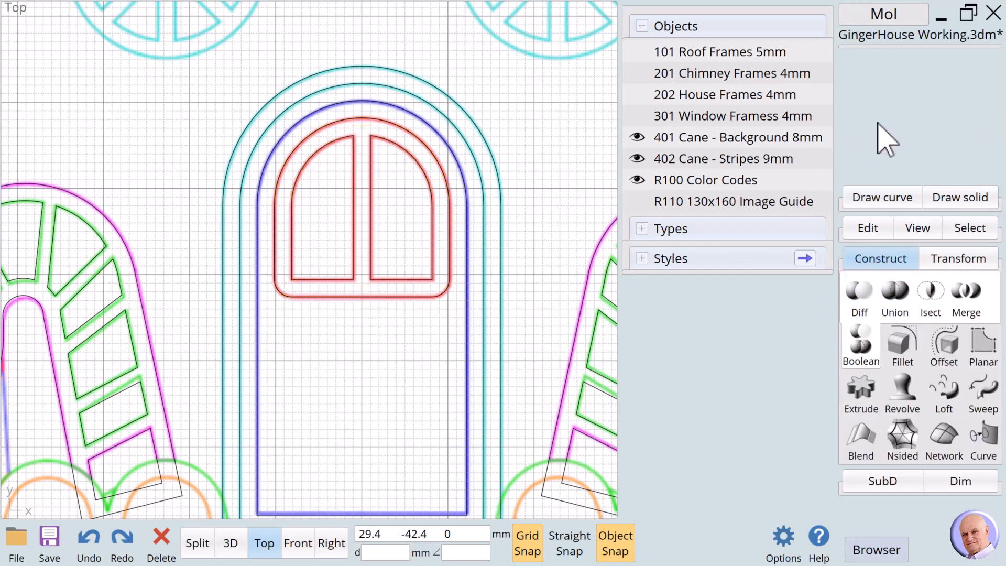
Step: Select the six door frame, door and window curves and name them "501 Door 5 - 7mm"
scroll(535, 181, "down", 1)
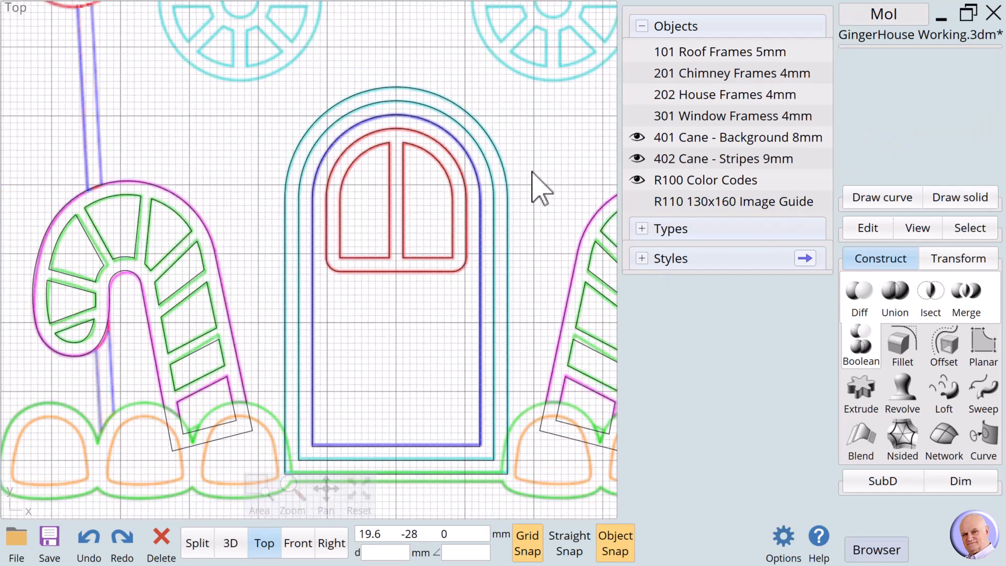
left_click(507, 210)
left_click(493, 212)
left_click(466, 223)
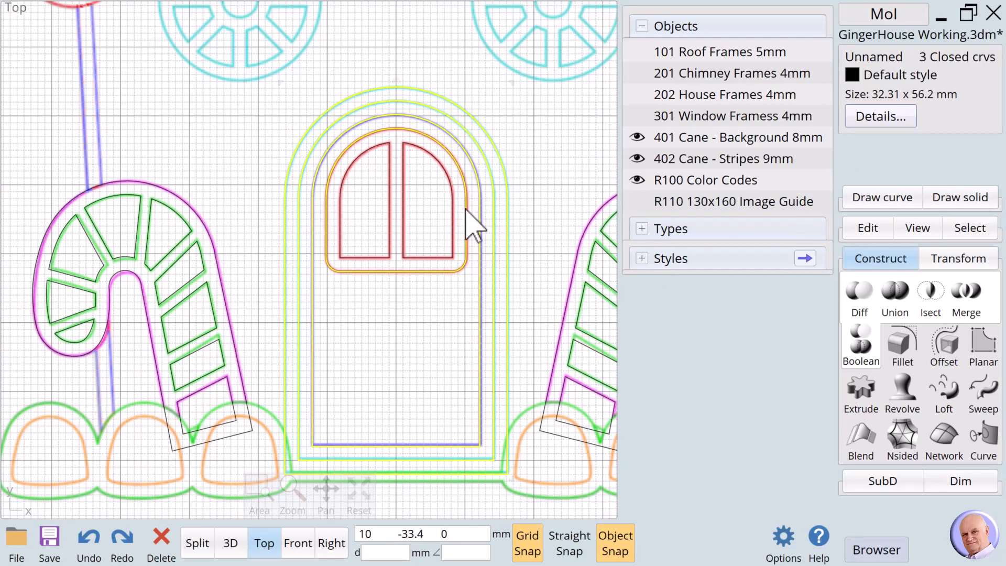
left_click(453, 224)
left_click(390, 225)
left_click(390, 216)
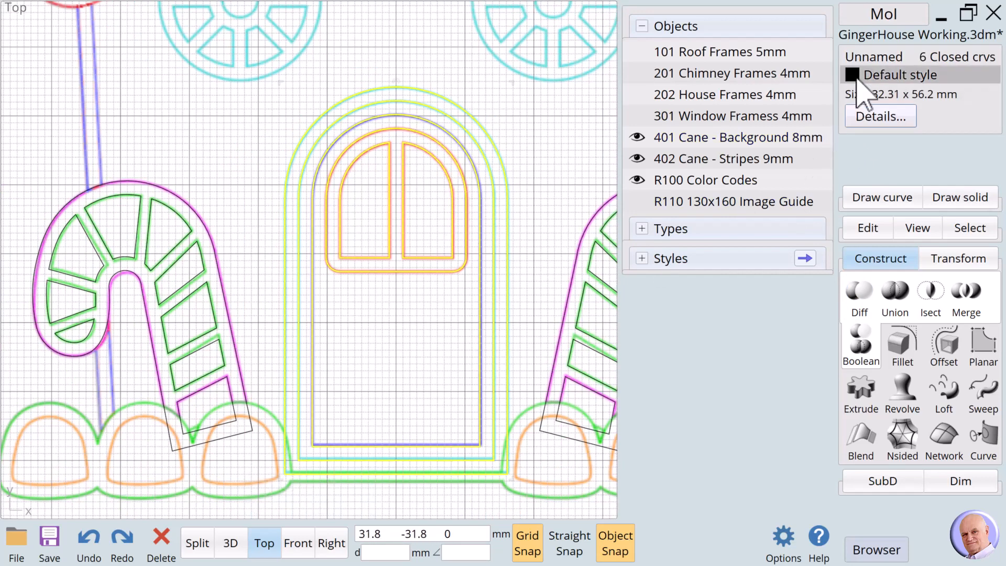
left_click(863, 58)
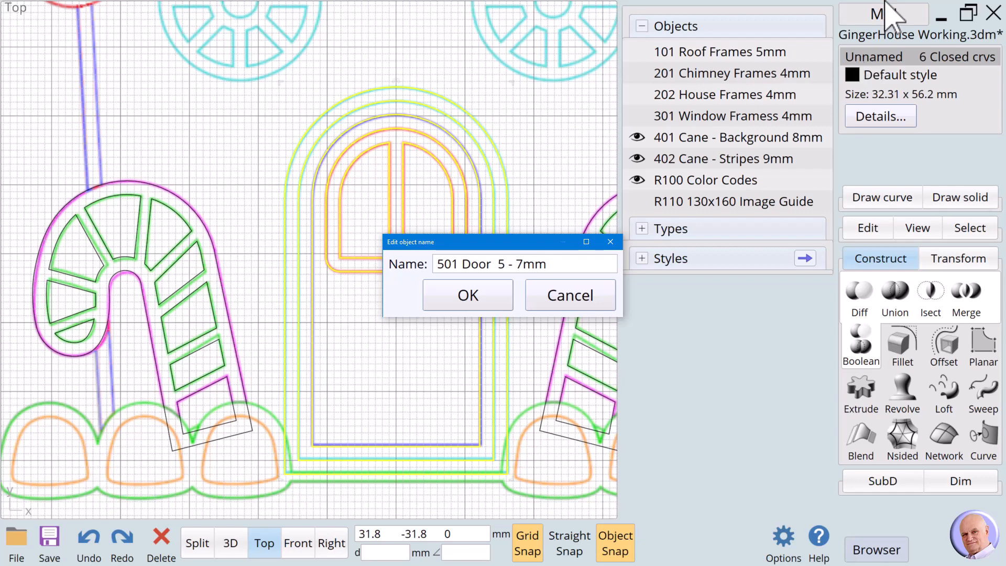
left_click(480, 293)
left_click(398, 375)
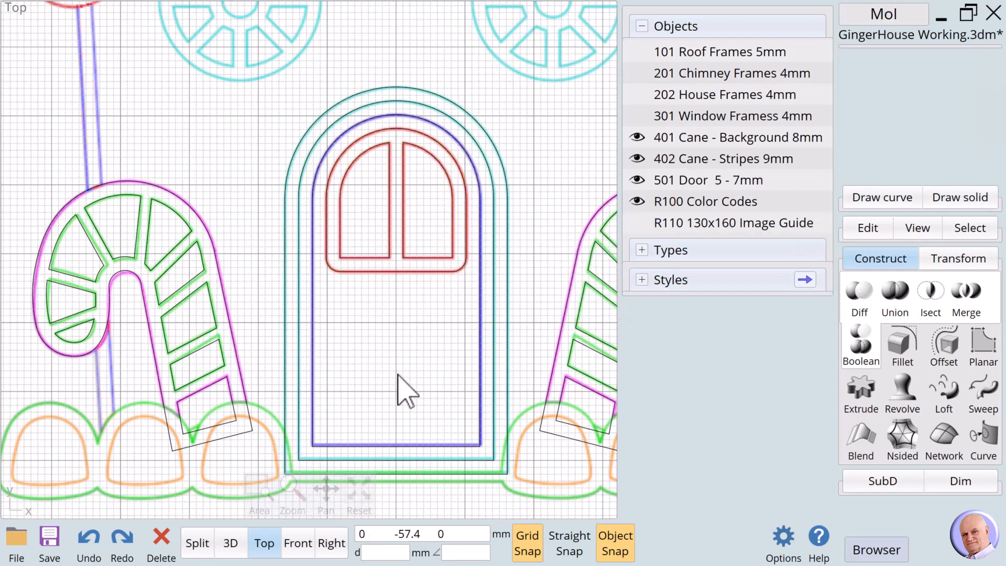
Step: Draw a three-point circle with a radius of about 7.1 mm over the leftmost mound's green outline at the house's base
scroll(376, 514, "down", 1)
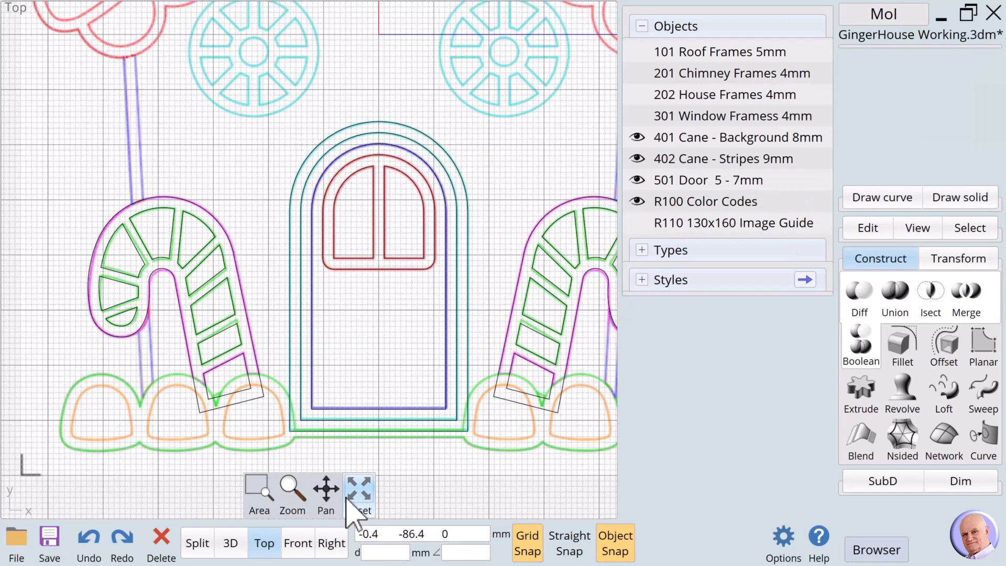
left_click_drag(331, 513, 393, 487)
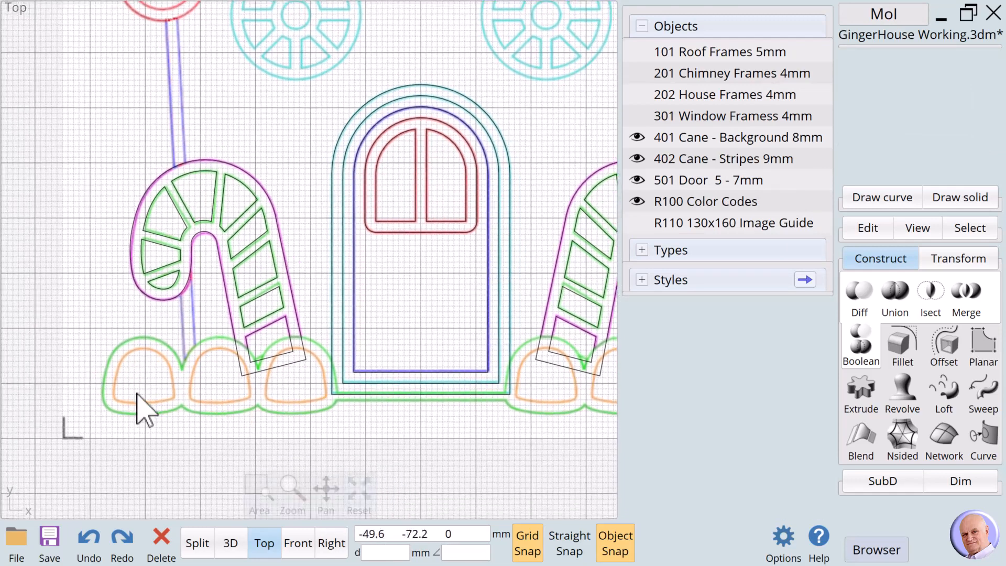
left_click(869, 199)
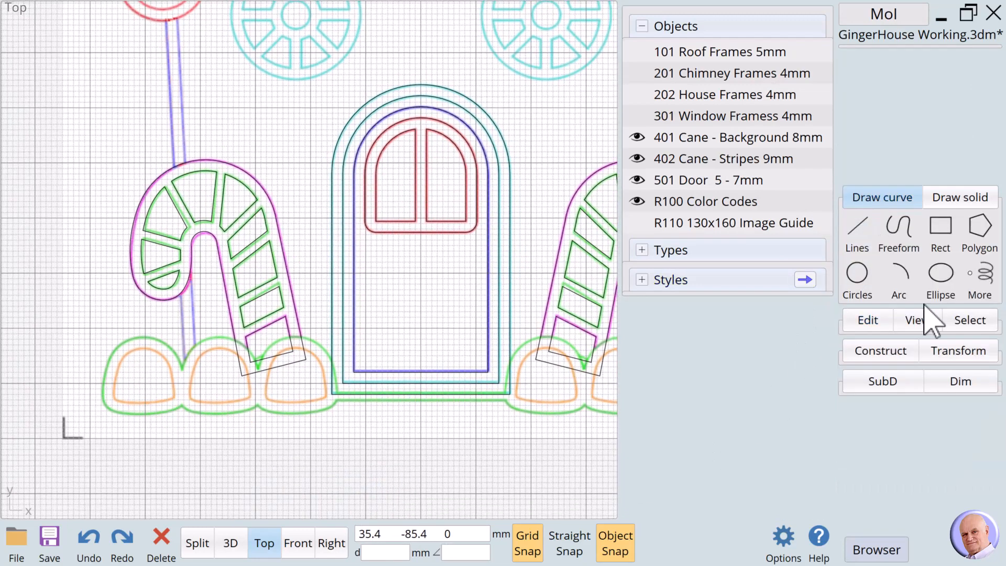
left_click(855, 282)
left_click(859, 276)
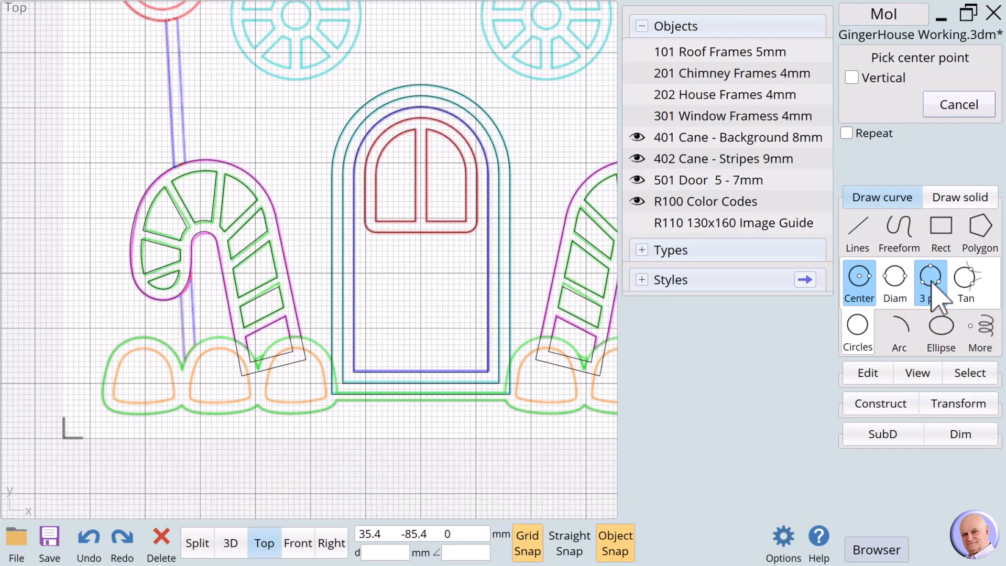
left_click(931, 277)
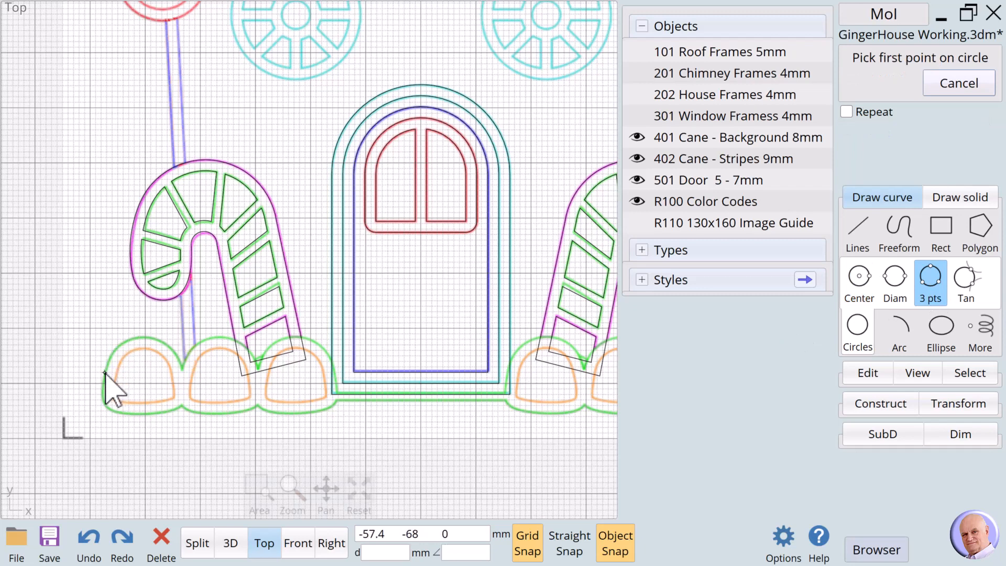
left_click(105, 373)
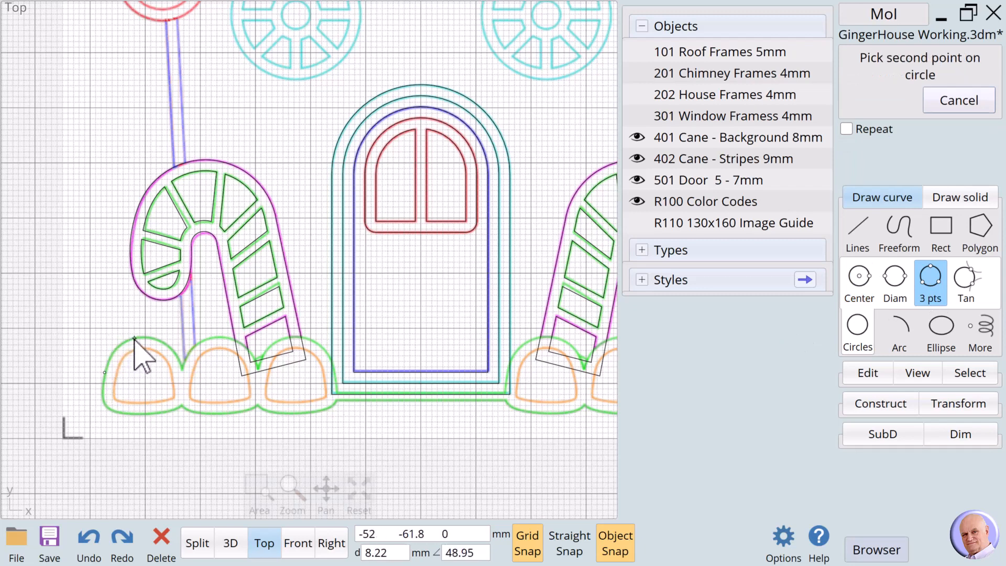
left_click(134, 338)
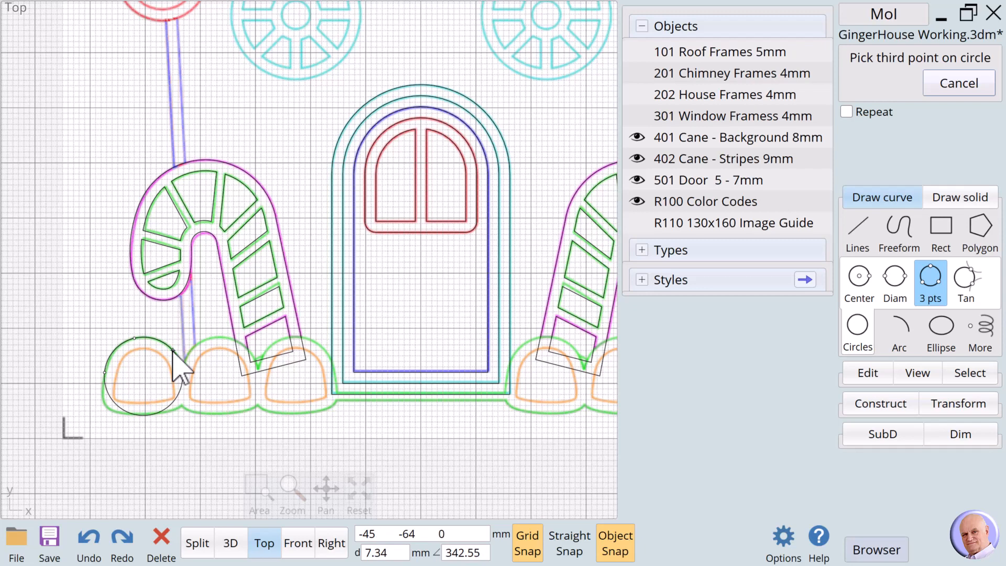
left_click(173, 351)
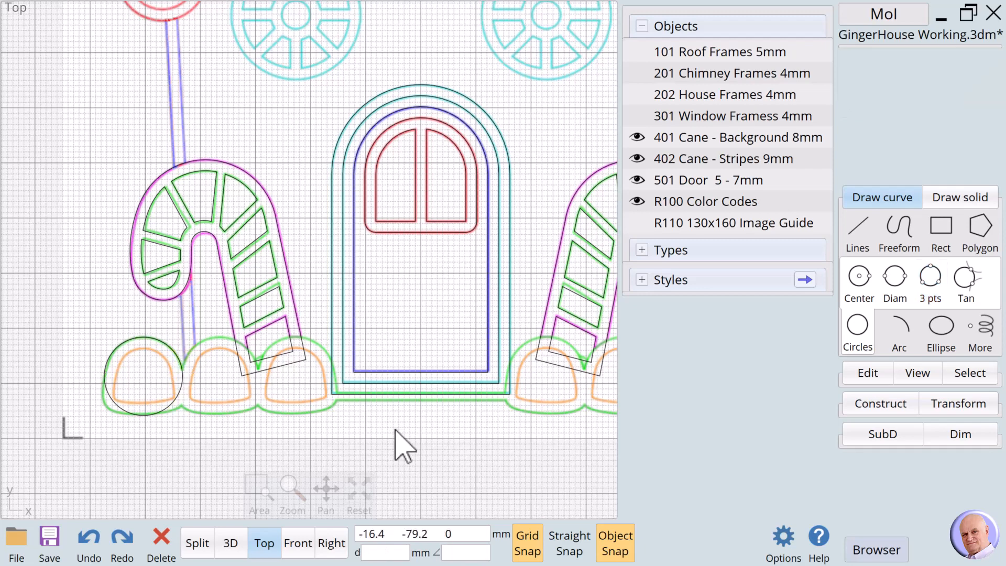
Step: Show the circle's control points and move the lower-left ones outward to follow the leftmost mound's green outline
left_click(175, 405)
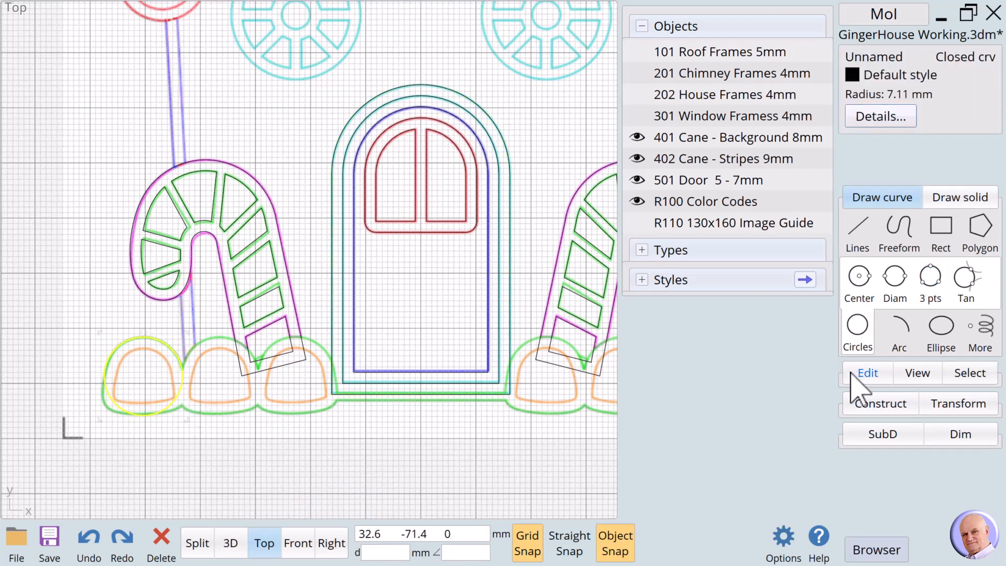
left_click(867, 373)
left_click(855, 314)
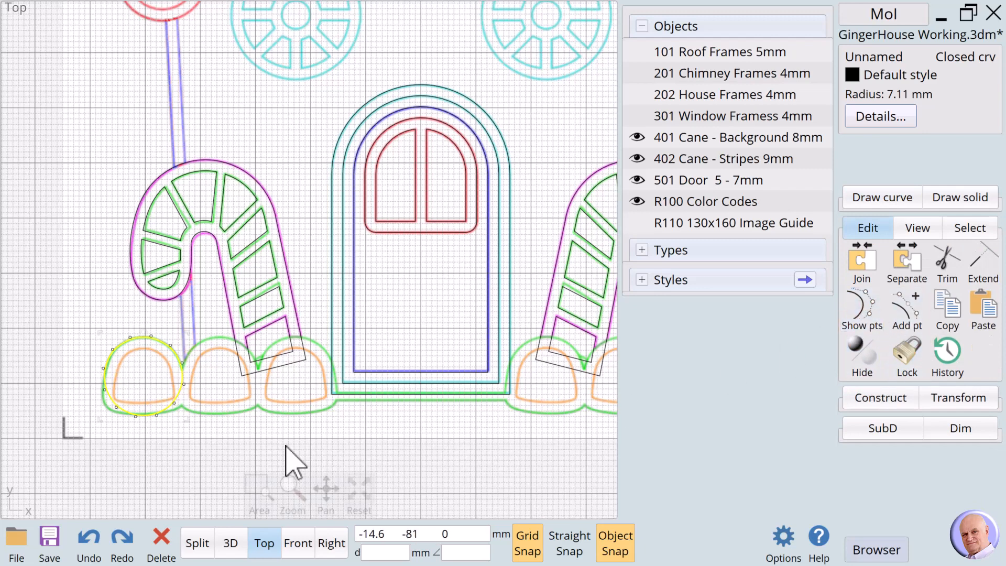
left_click(120, 420)
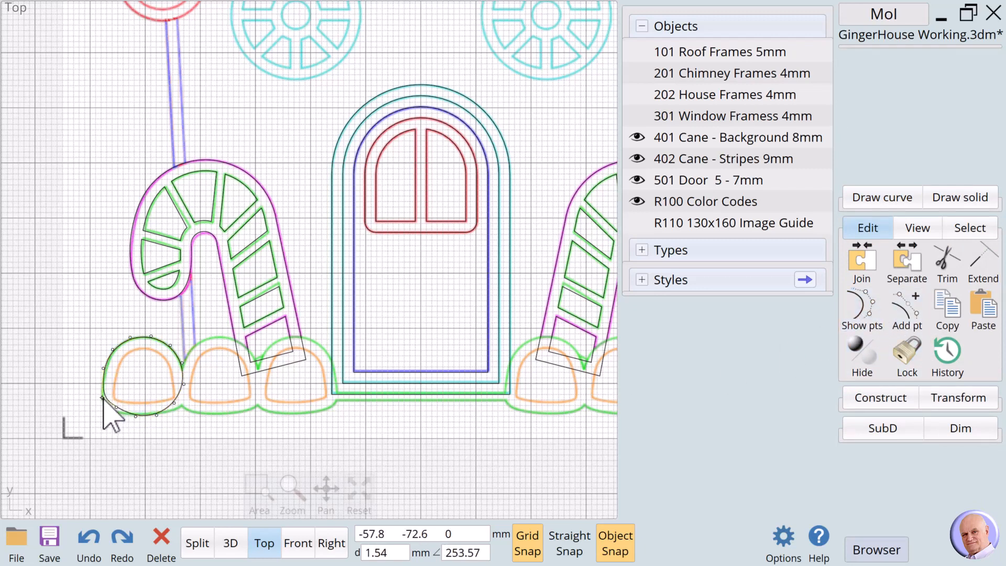
left_click(102, 398)
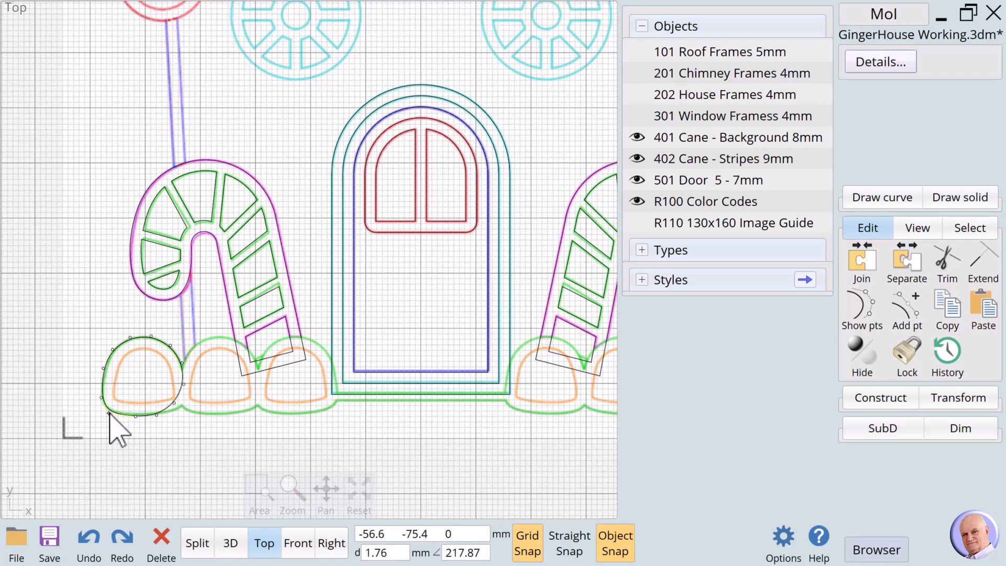
Step: Reshape the lower edge of the leftmost gumdrop's outer curve by moving its control points to match the guide, and hide the points
left_click(152, 440)
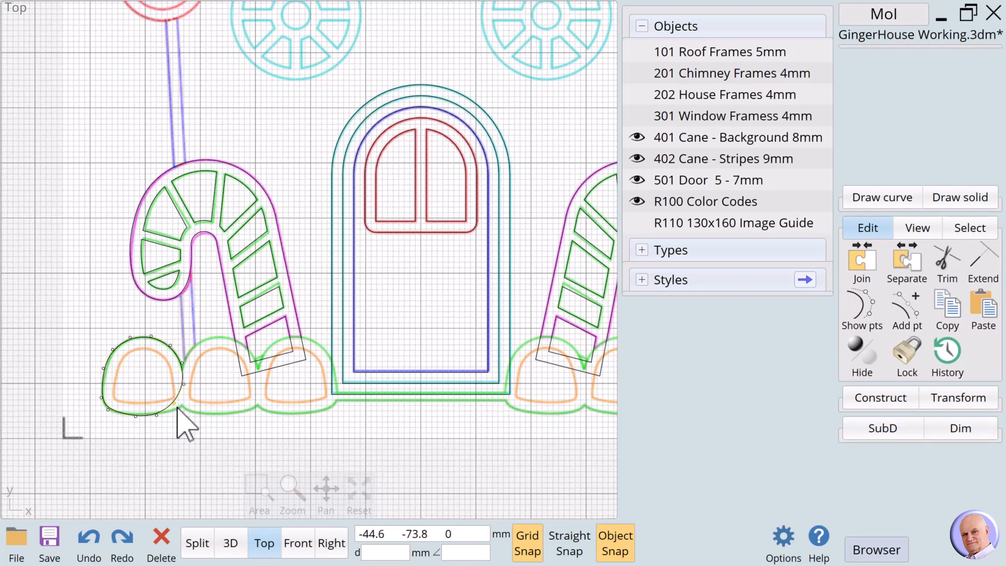
left_click(185, 385)
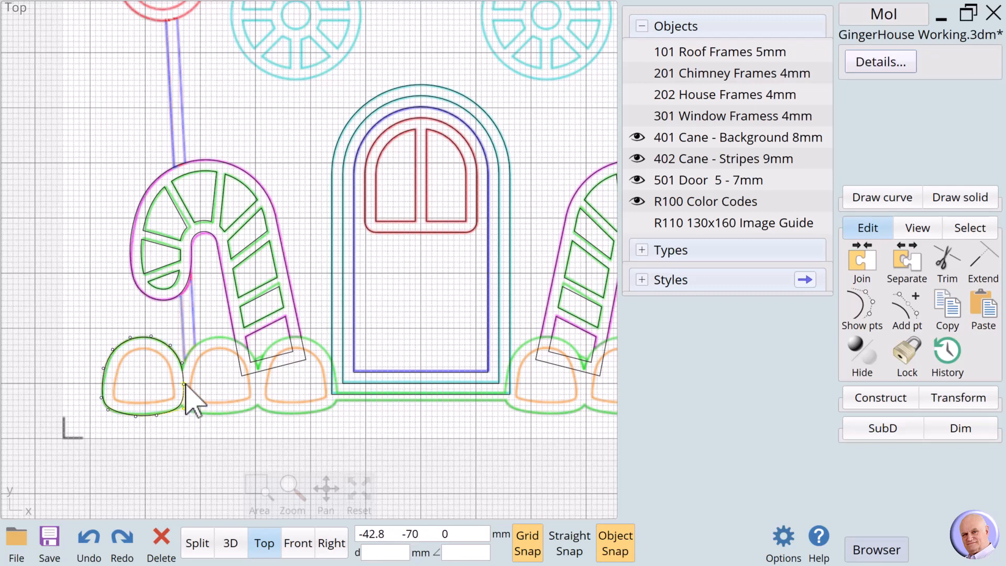
left_click(183, 409)
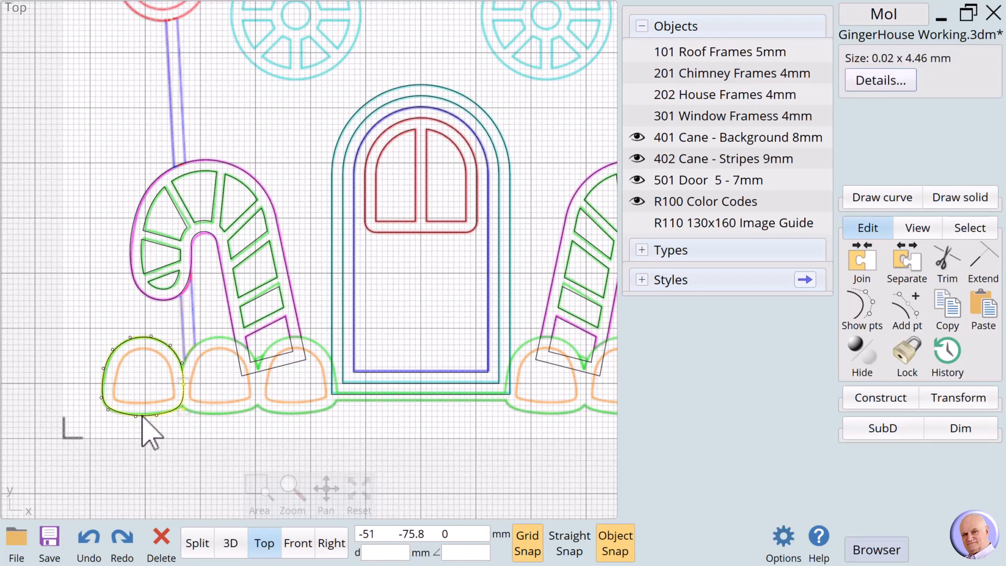
left_click(135, 416)
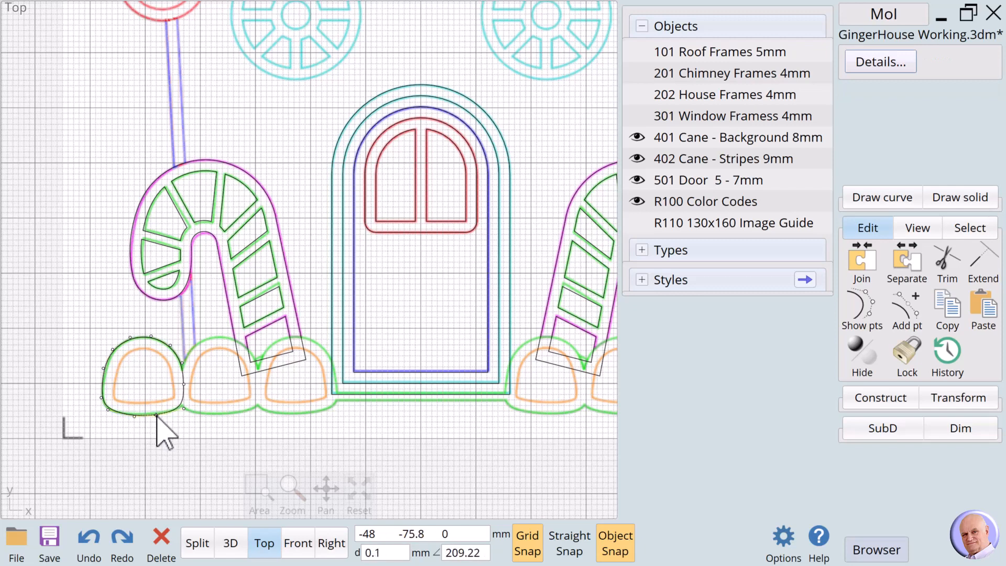
left_click(196, 444)
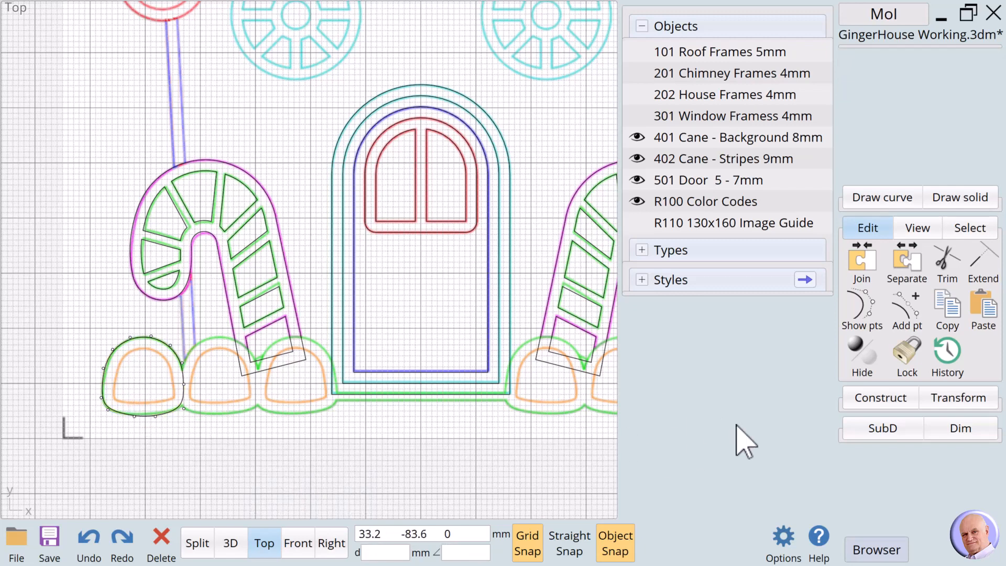
left_click(863, 308)
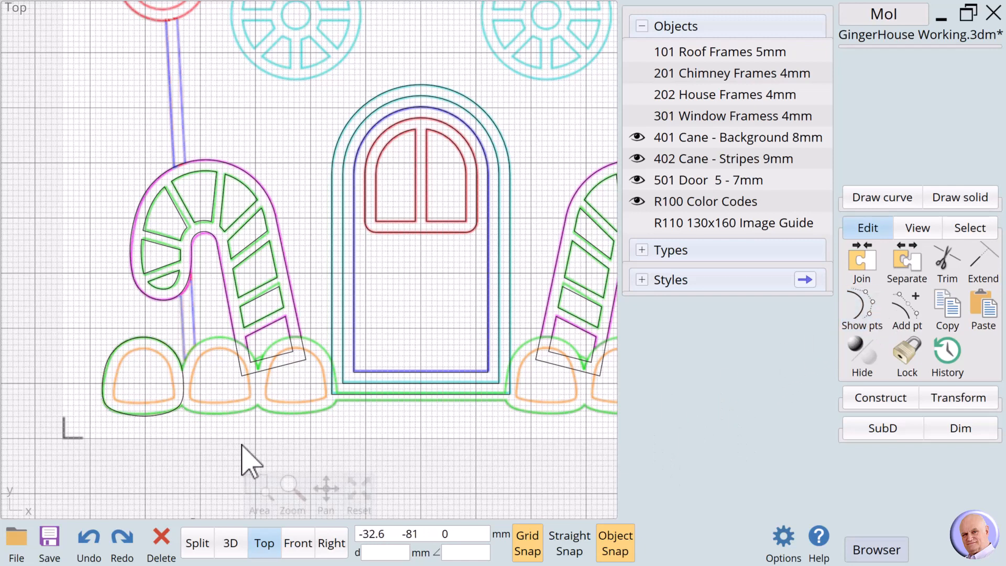
Step: Offset the leftmost gumdrop's outline 2 mm inward with sharp corners
left_click(153, 424)
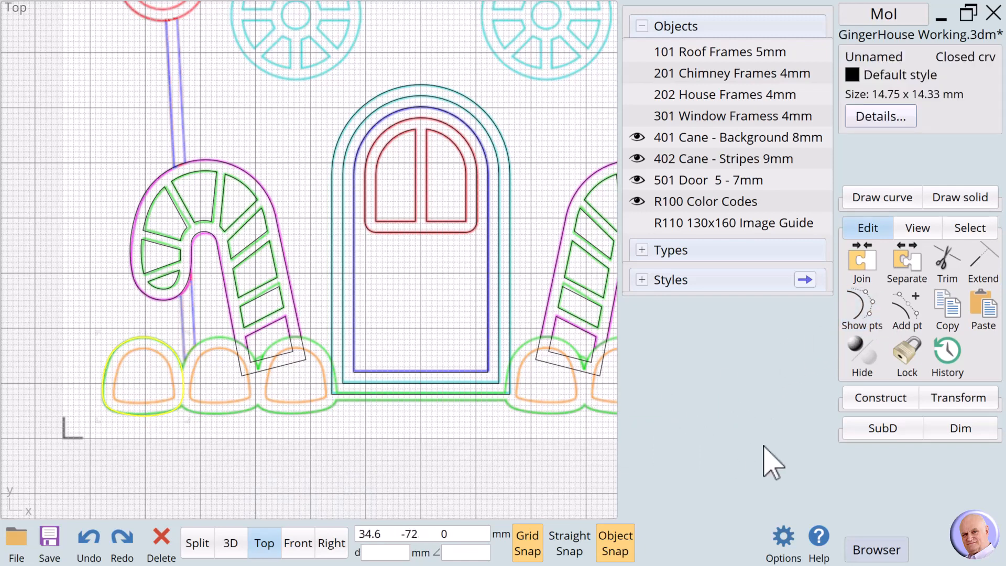
left_click(881, 399)
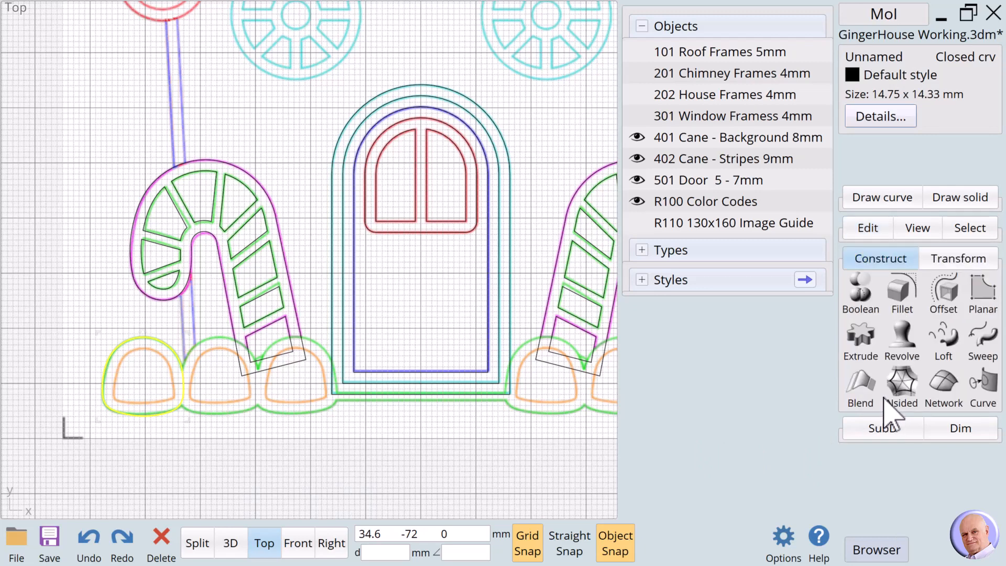
left_click(942, 293)
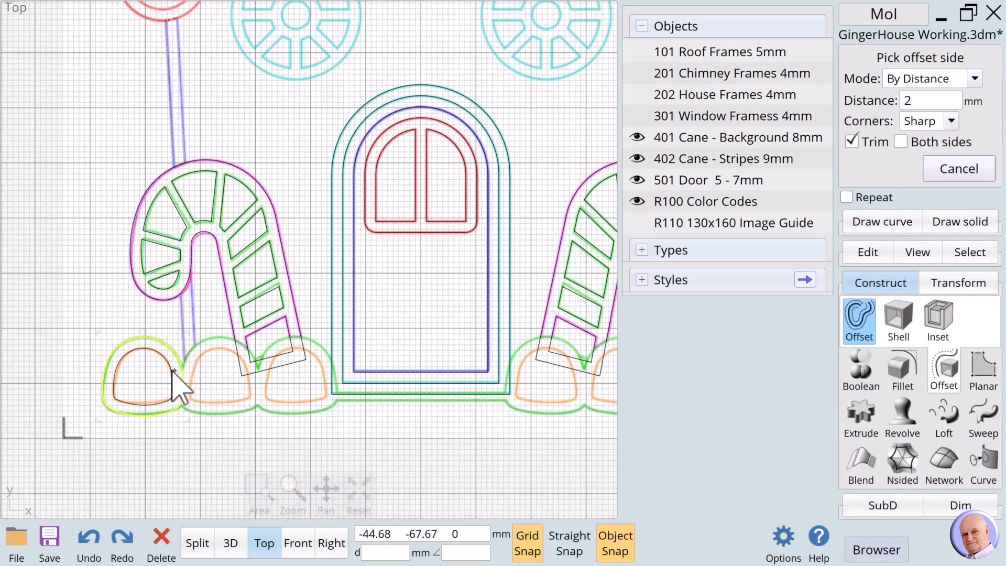
left_click(162, 369)
left_click(216, 459)
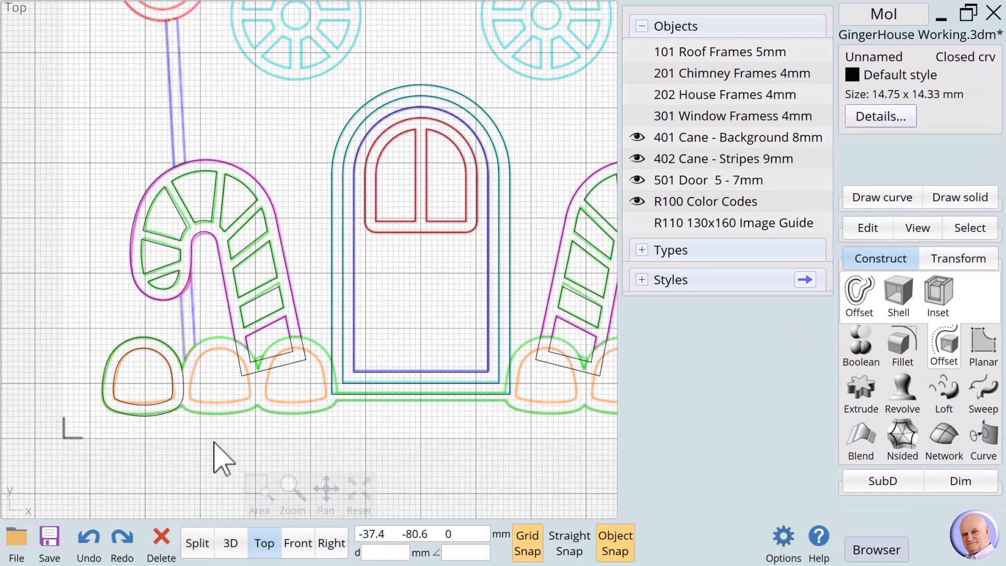
Step: Array the gumdrop's outer and inner curves in one direction as 3 items, spaced to the neighbouring gumdrop in the guide
left_click(153, 415)
left_click(157, 403)
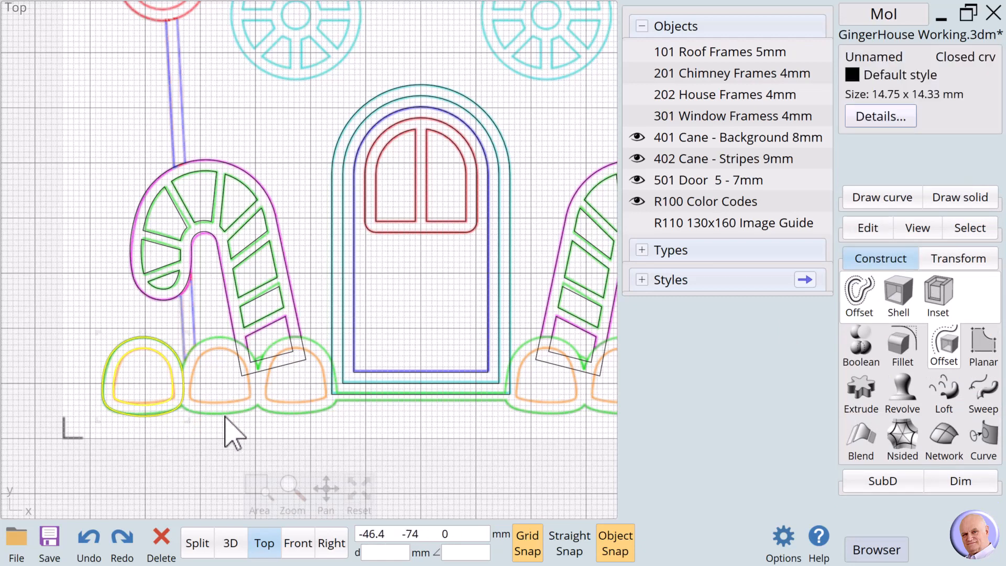
left_click(956, 261)
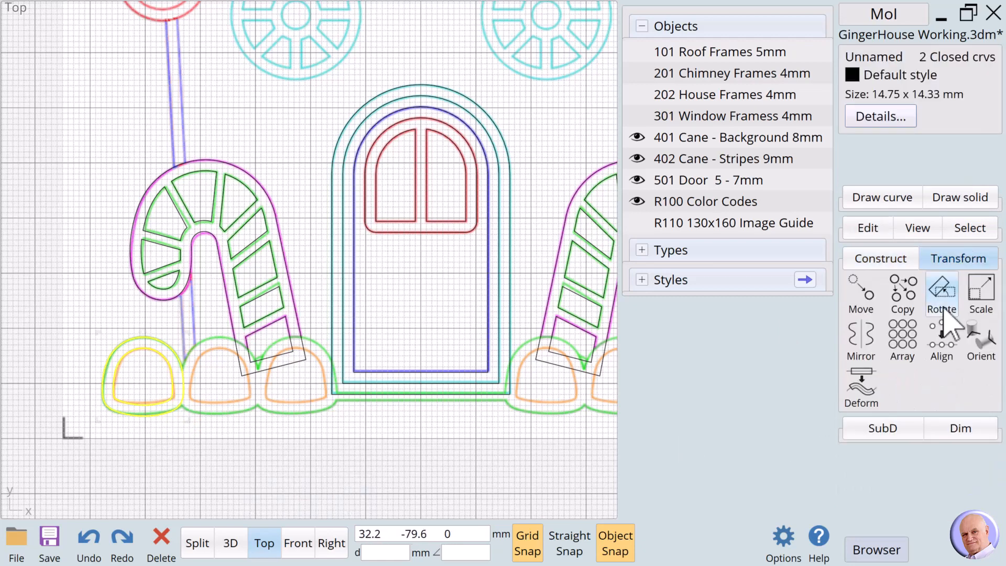
left_click(904, 343)
left_click(896, 344)
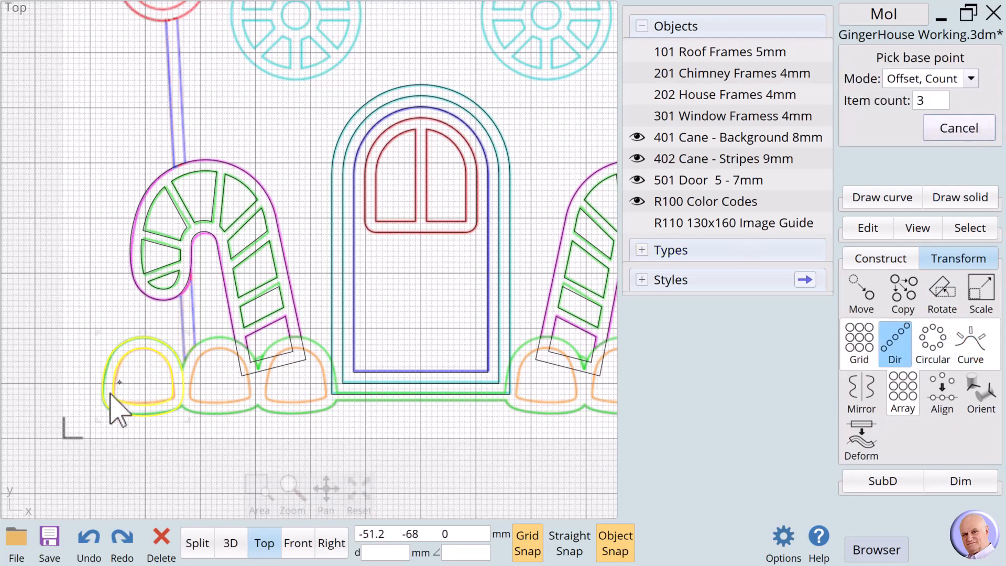
left_click(144, 379)
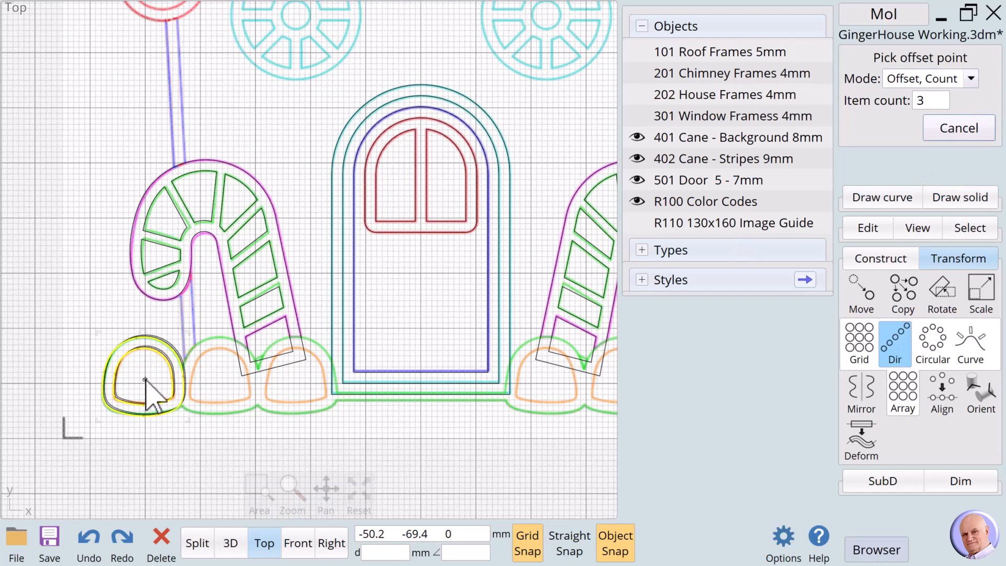
left_click(222, 385)
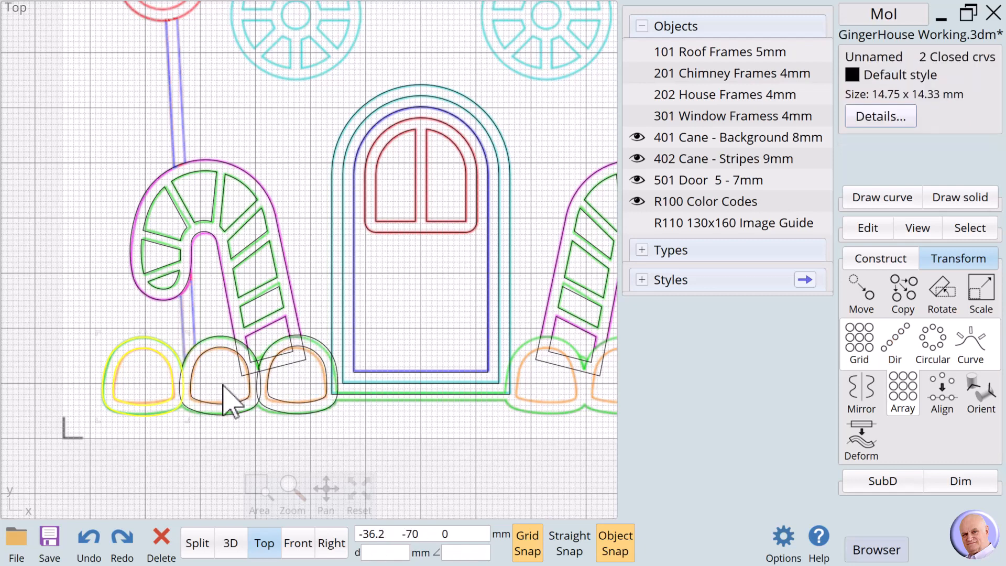
left_click(326, 460)
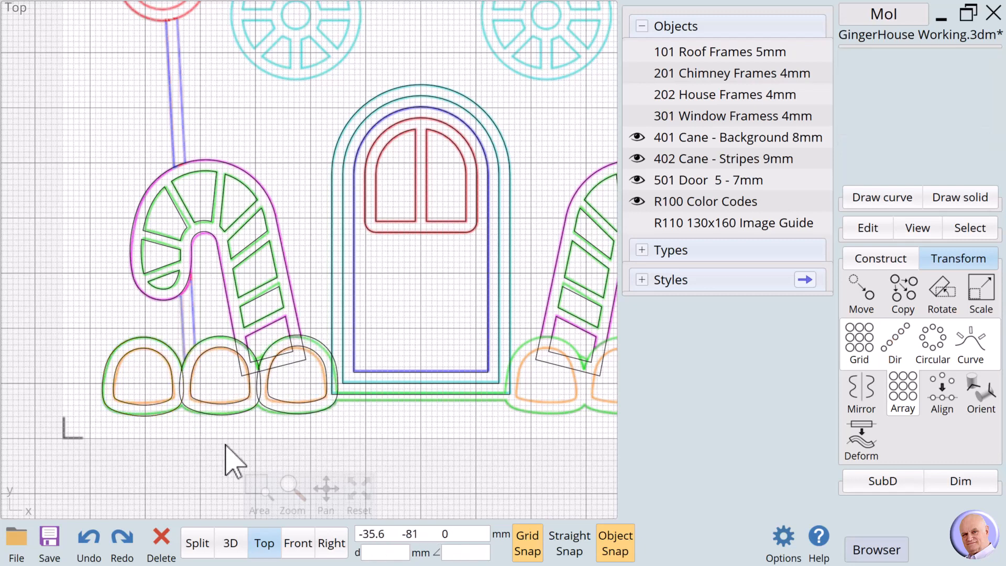
Step: Boolean union the three outer gumdrop outlines on the door's left side into one curve
left_click(171, 414)
left_click(244, 416)
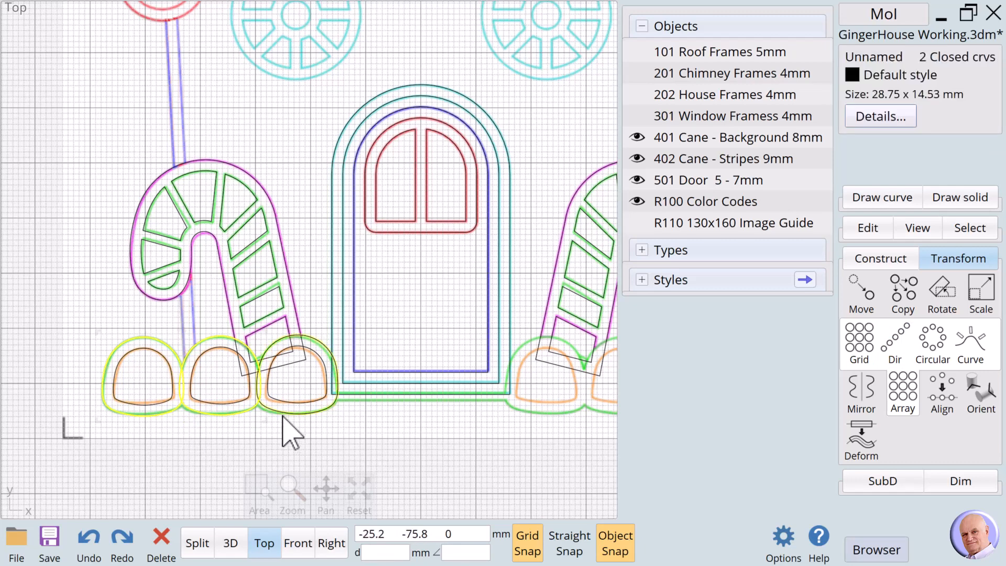
left_click(294, 413)
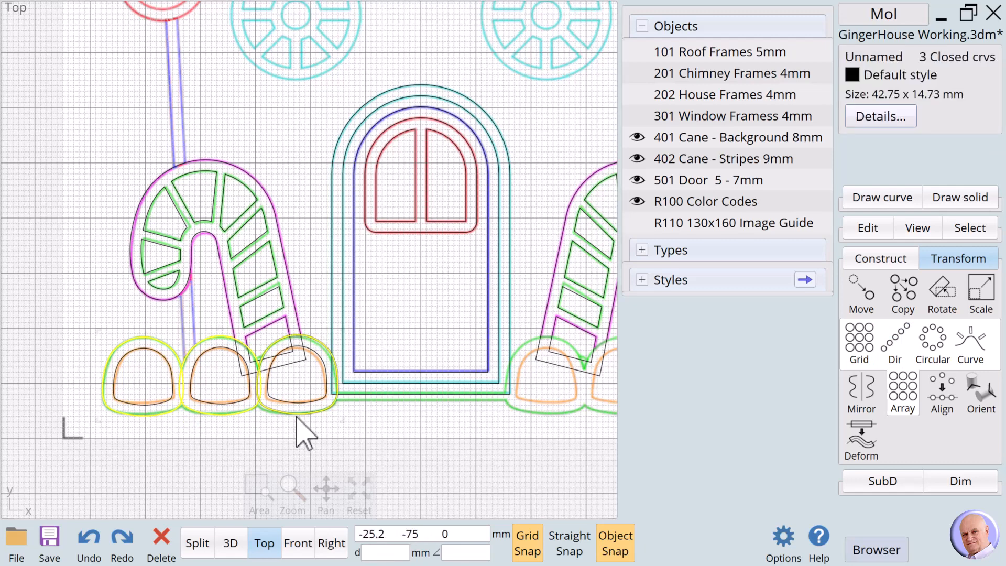
left_click(874, 259)
left_click(859, 293)
left_click(893, 302)
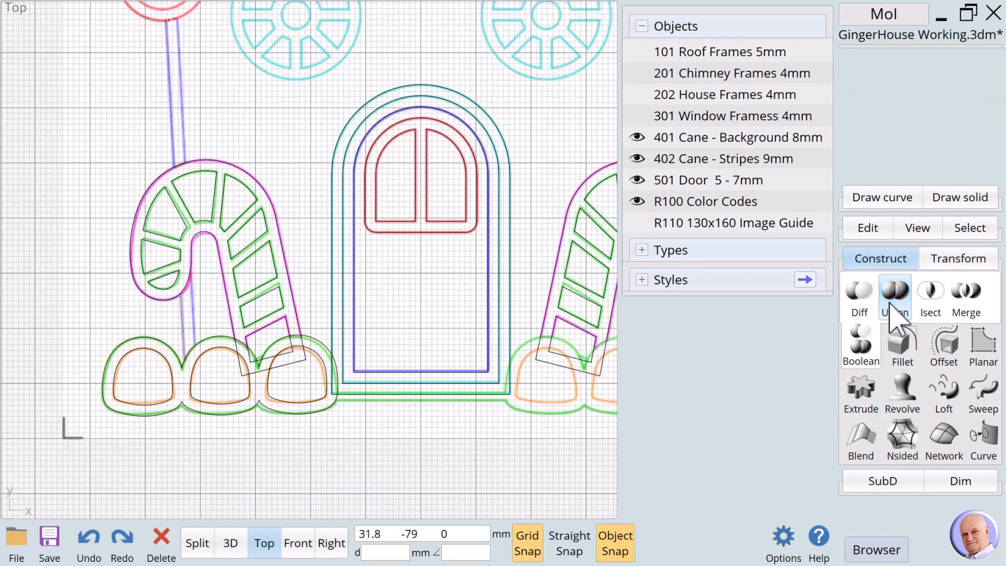
Step: Mirror the merged gumdrop outline and its three inner curves across the door's vertical centreline, keeping the originals
left_click(300, 426)
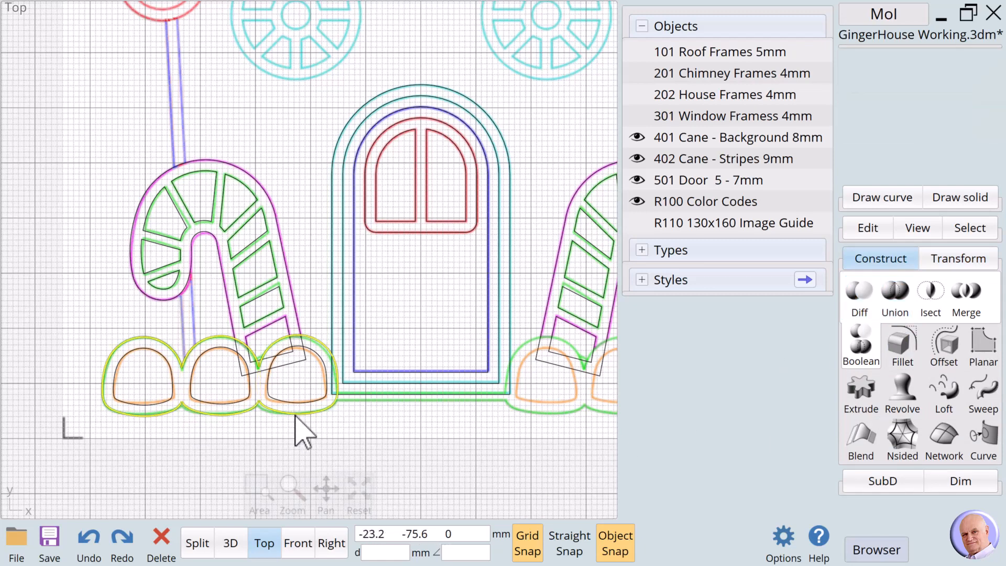
left_click(224, 404)
left_click(169, 396)
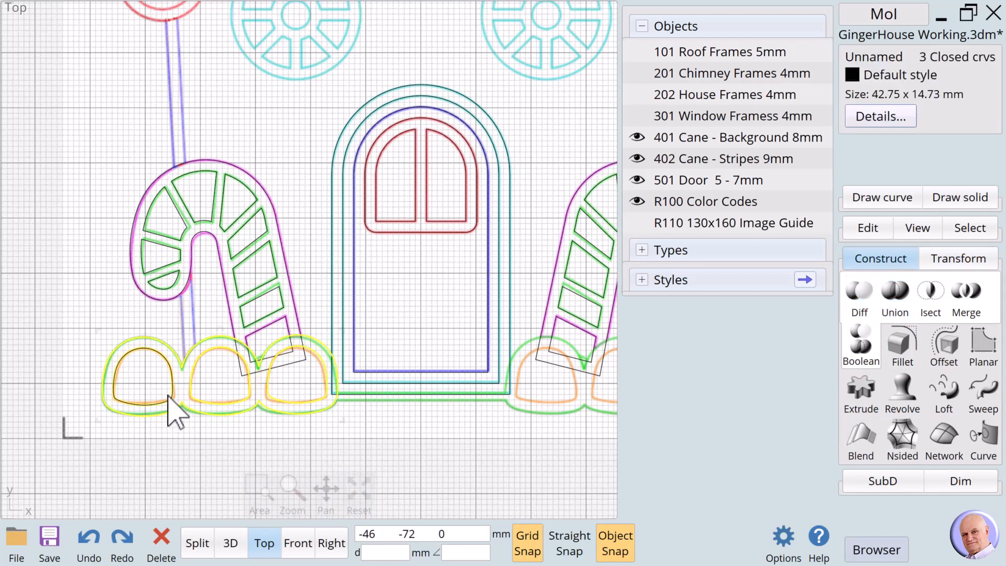
left_click(164, 402)
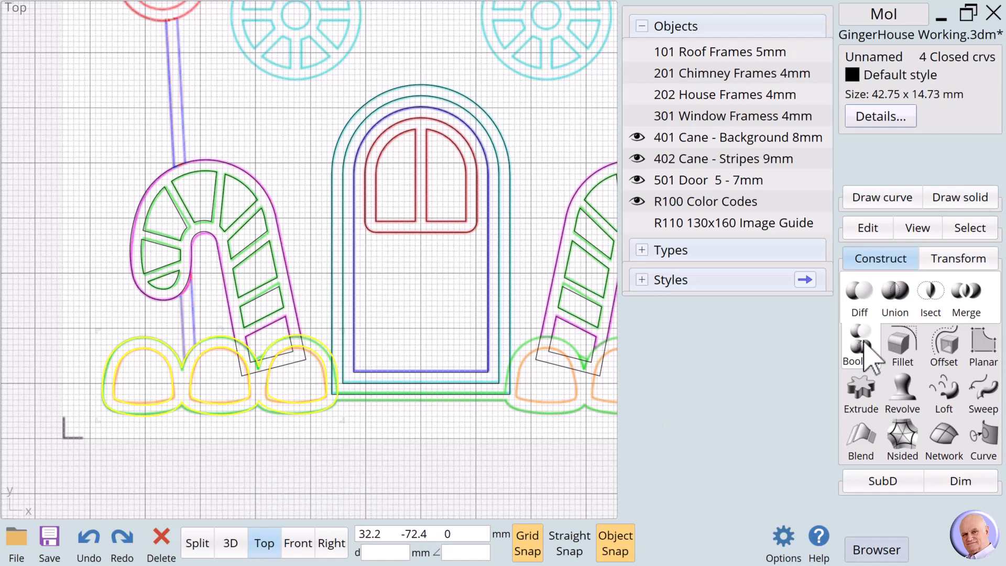
left_click(958, 258)
left_click(849, 338)
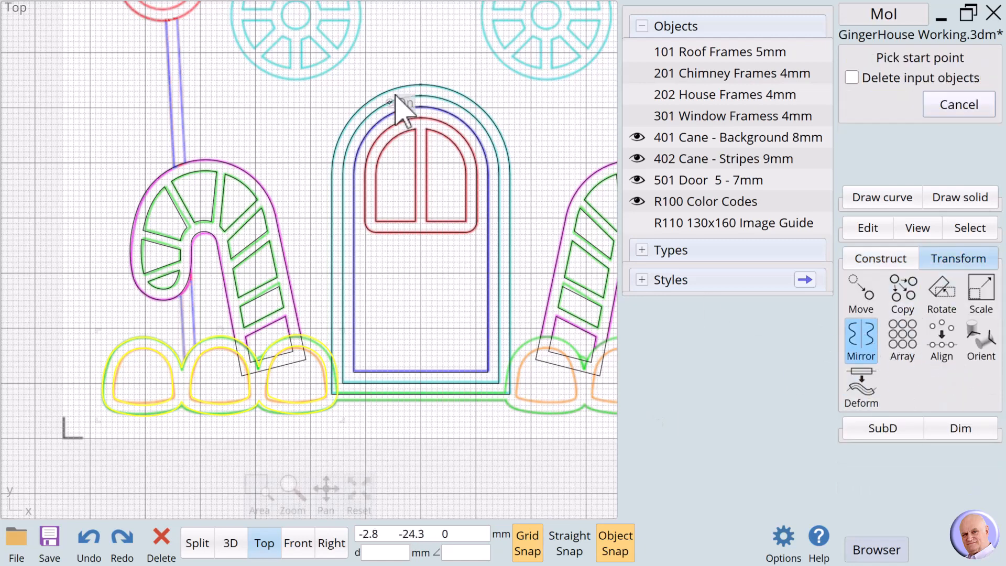
left_click(421, 85)
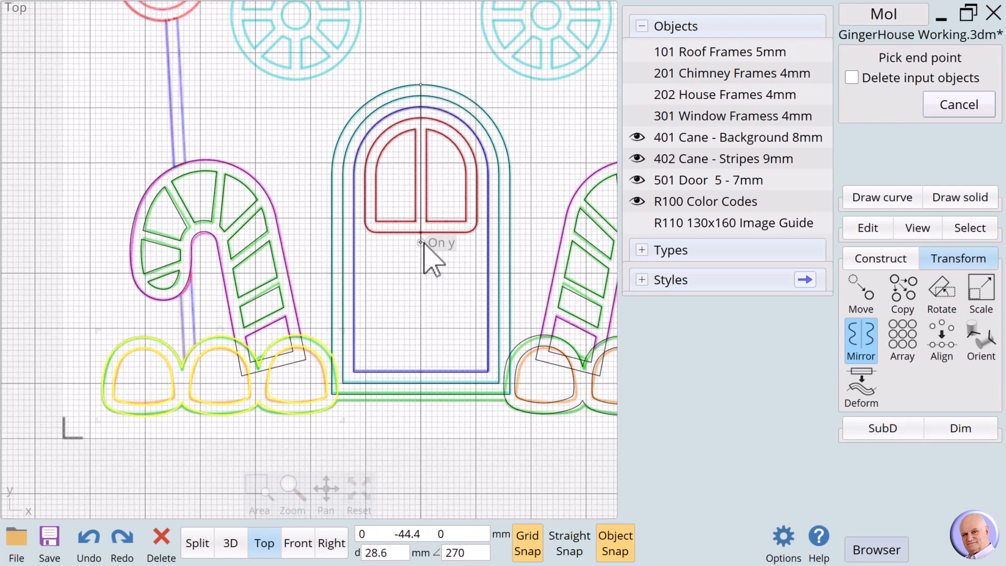
left_click(423, 243)
key("Escape")
Step: With object and grid snap off, draw a 2 mm high corner rectangle along the door's base, bridging the left and right gumdrop outlines
left_click(870, 198)
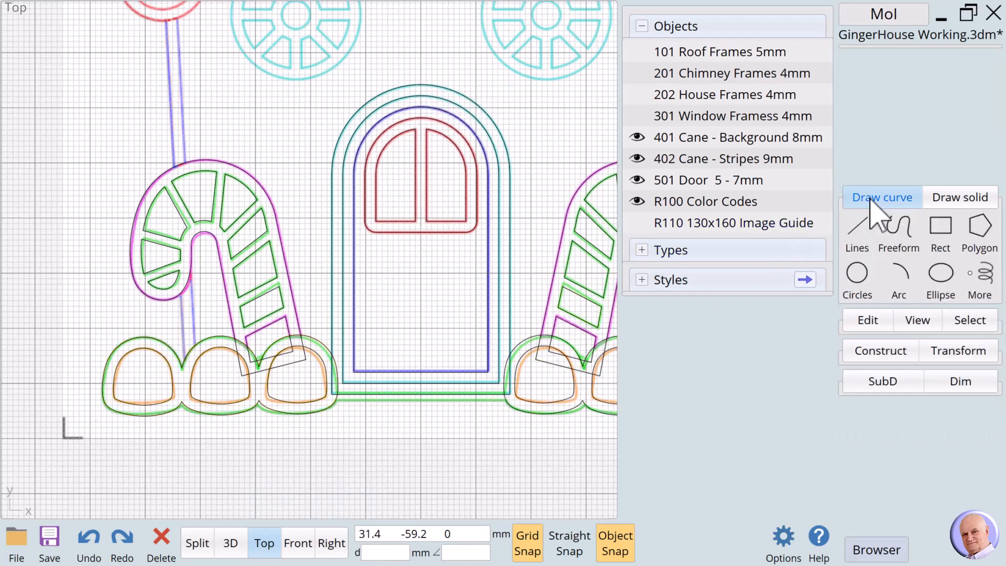
left_click(940, 230)
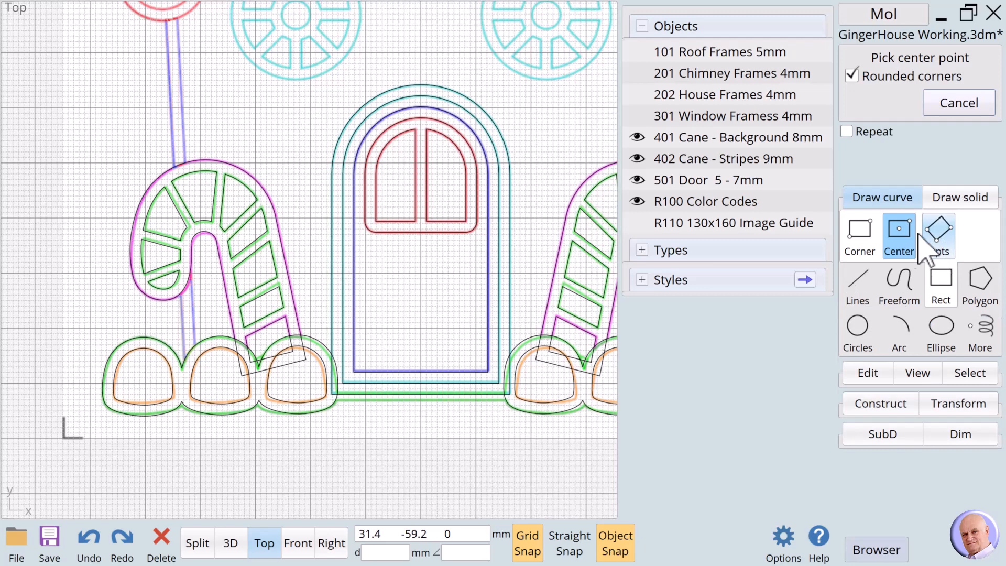
left_click(860, 235)
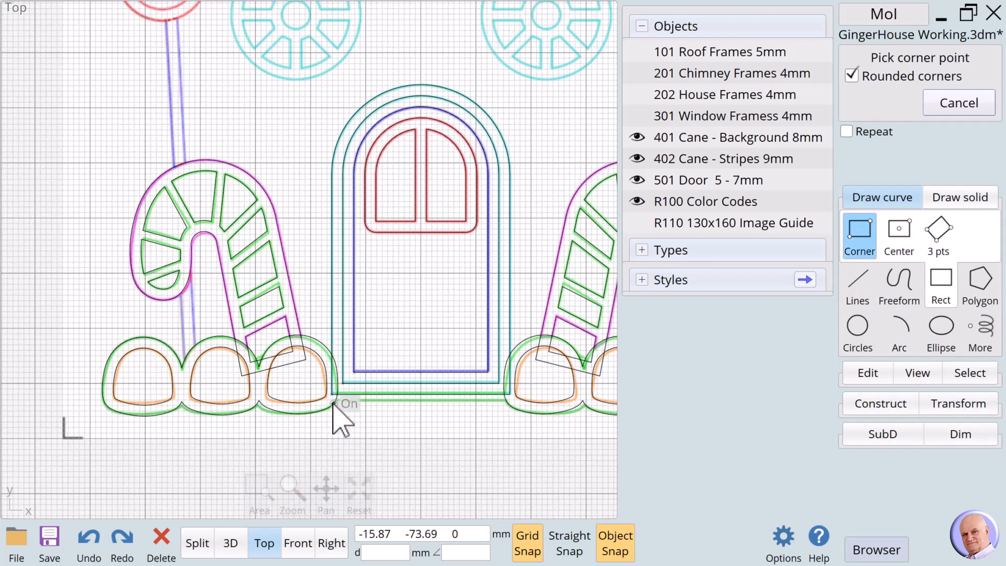
scroll(335, 414, "up", 1)
left_click(611, 544)
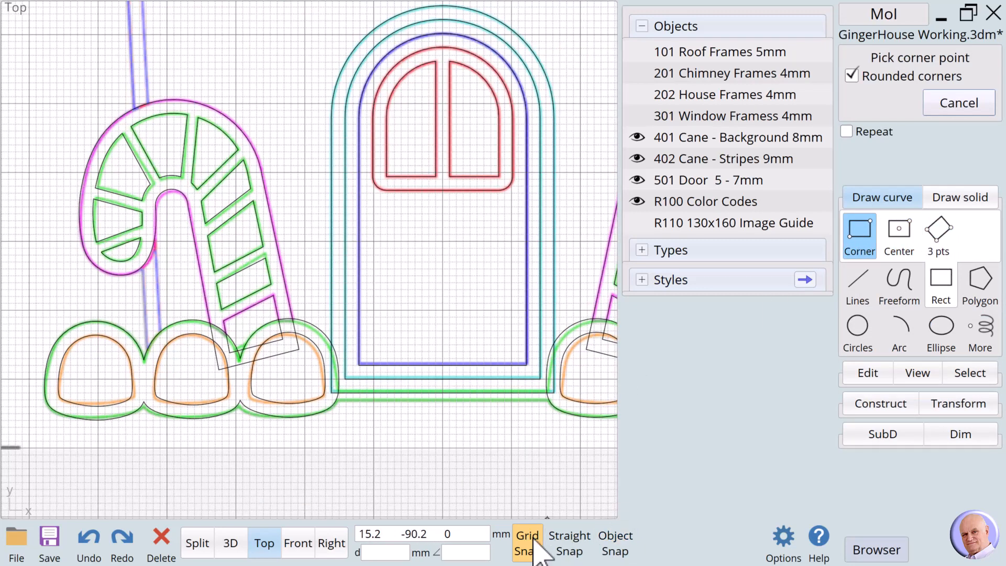
left_click(533, 538)
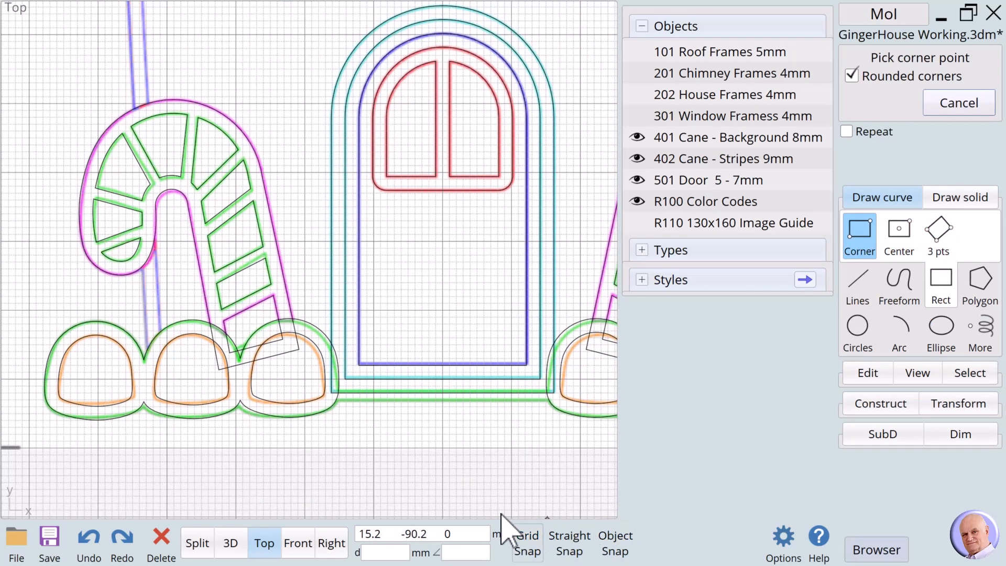
left_click(330, 399)
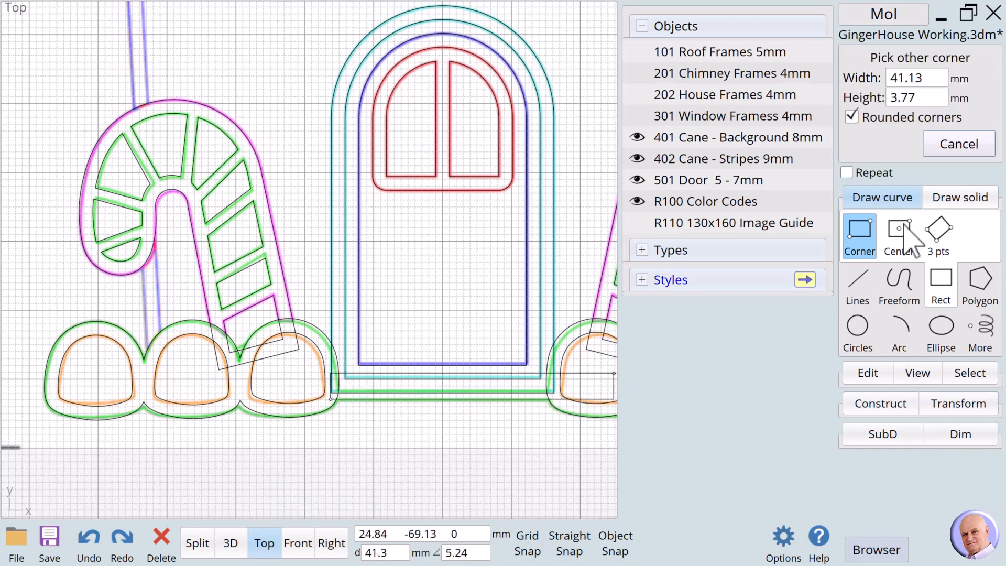
left_click(914, 99)
left_click(879, 208)
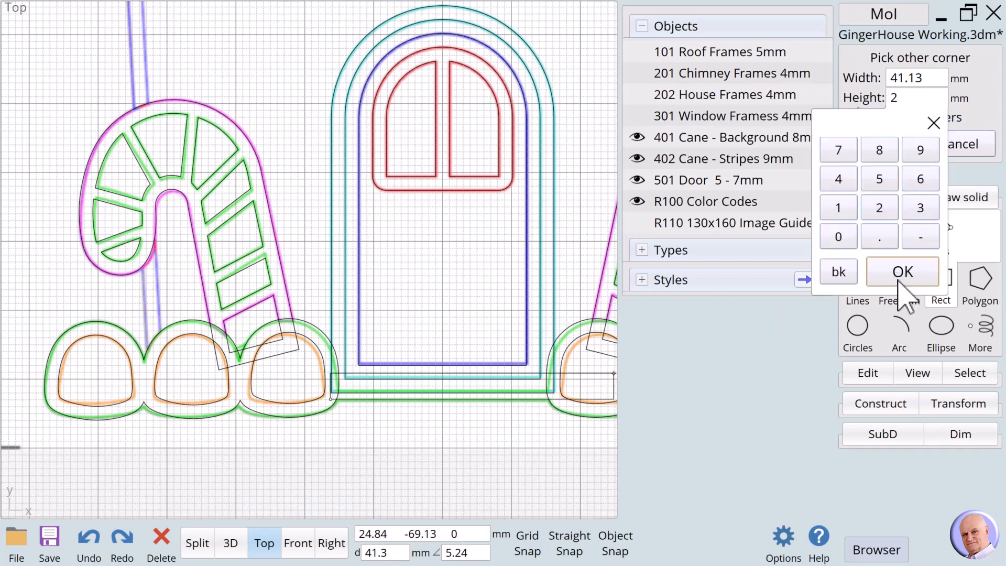
left_click(902, 272)
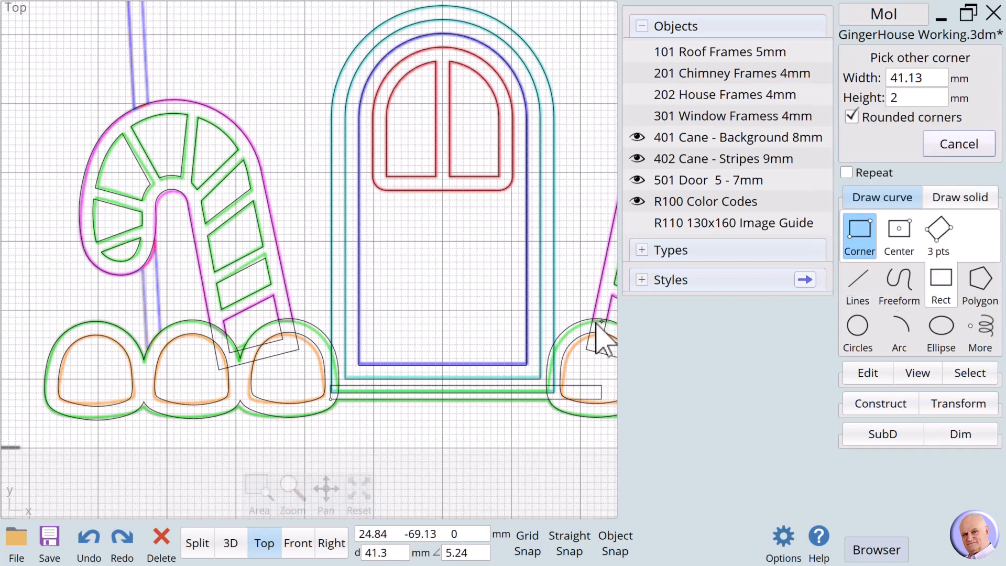
left_click(551, 391)
left_click(532, 449)
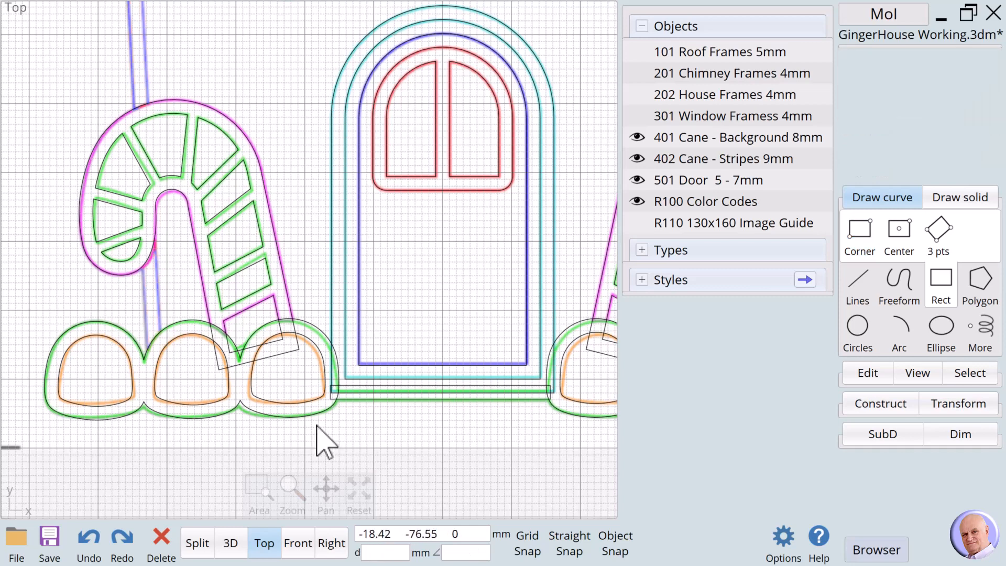
Step: Boolean union the left gumdrop outline, the door-base rectangle and the right gumdrop outline into one closed curve
left_click(310, 419)
left_click(361, 402)
left_click(362, 401)
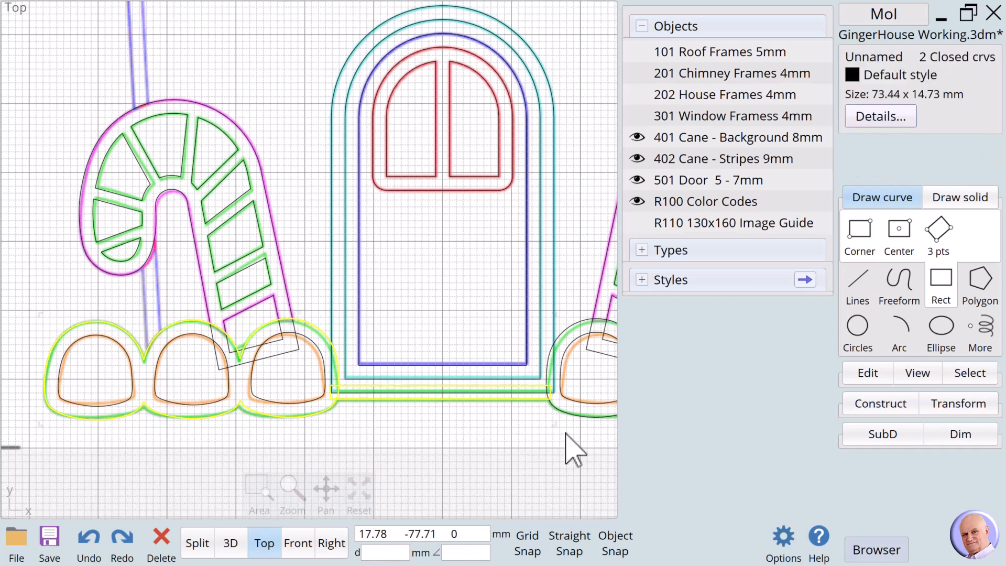
left_click(568, 416, "shift")
left_click(859, 404)
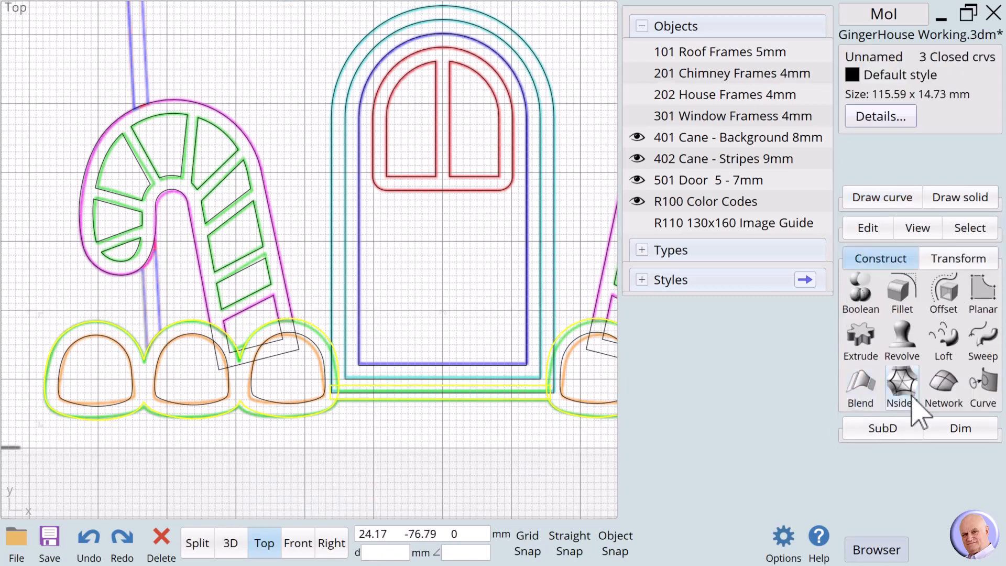
left_click(859, 293)
left_click(894, 296)
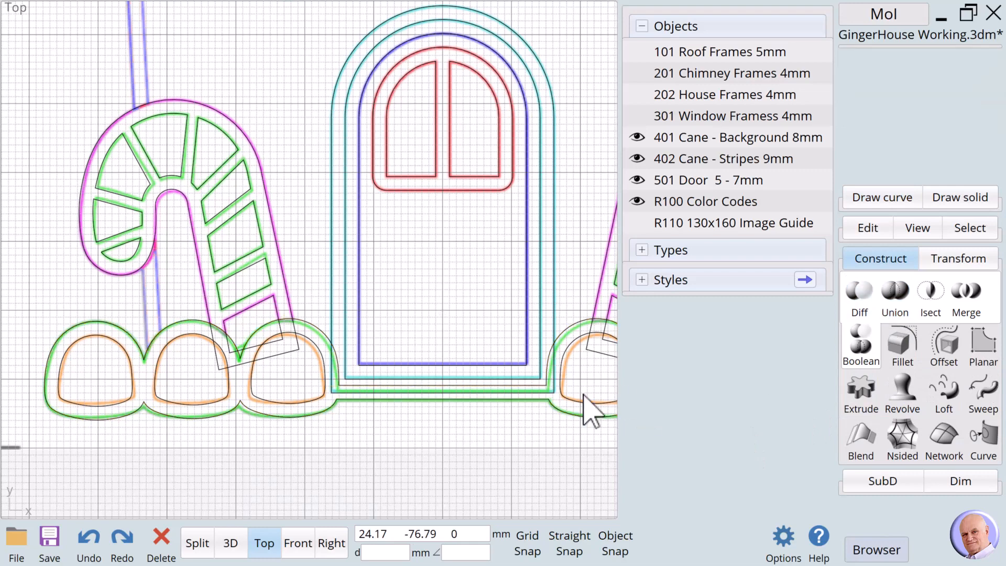
Step: Name the merged gumdrop outline "601 Bushes - 9mm"
scroll(408, 445, "down", 3)
scroll(399, 428, "down", 1)
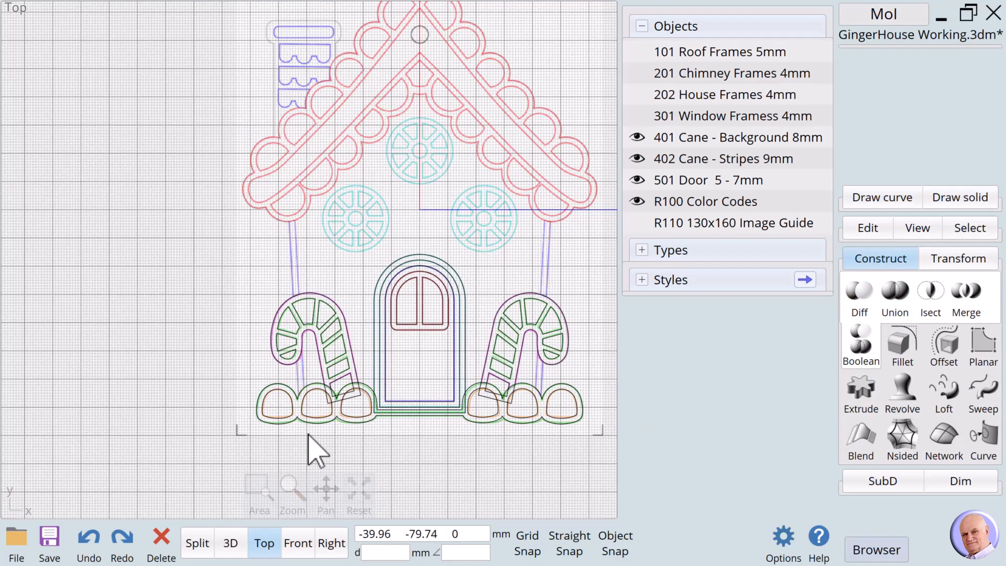
left_click(348, 425)
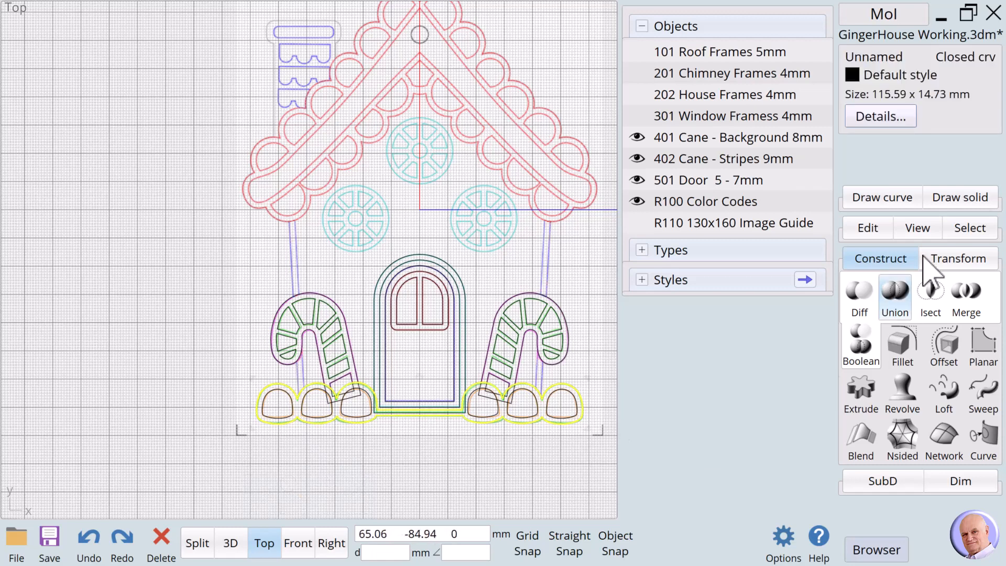
left_click(861, 57)
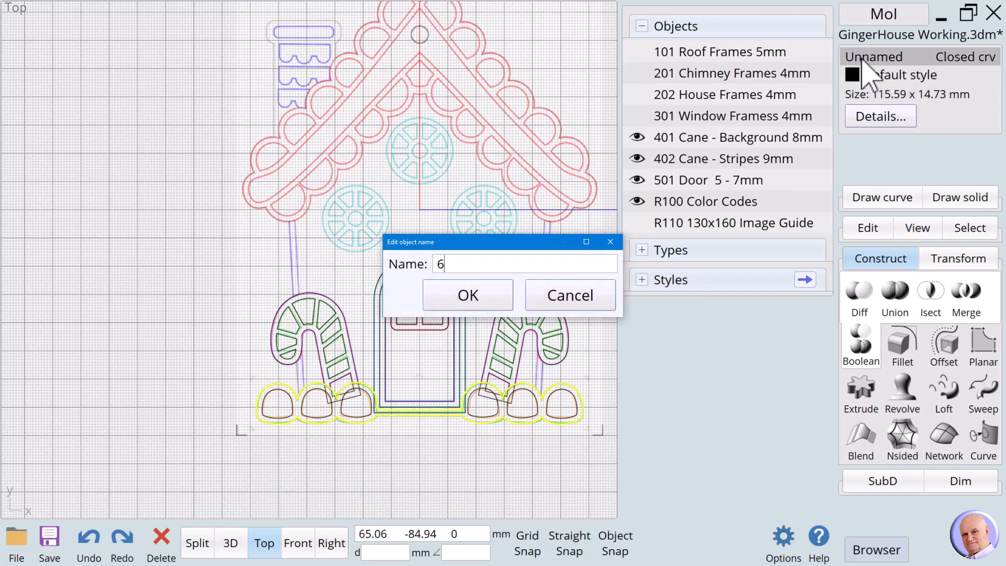
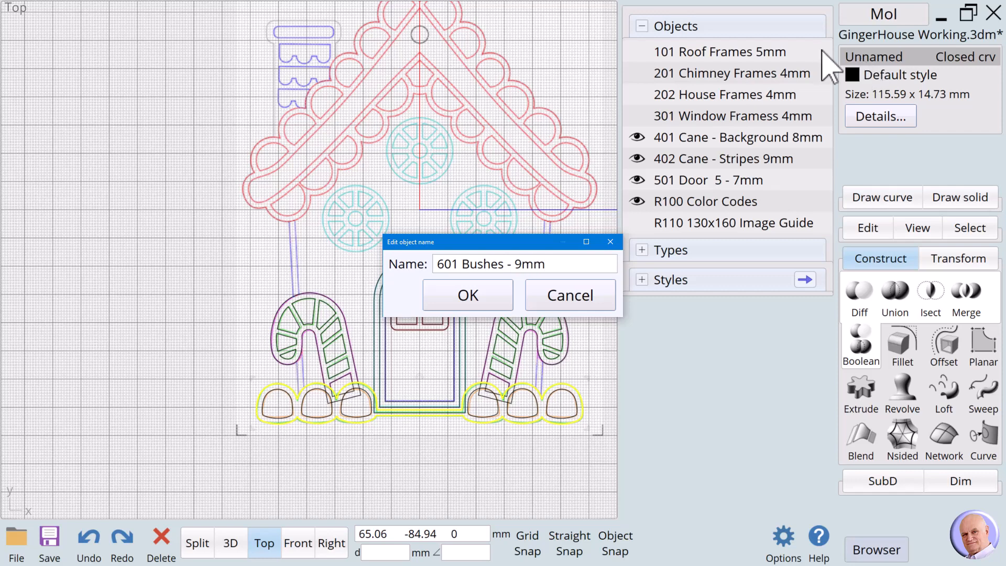
left_click(468, 295)
left_click(474, 450)
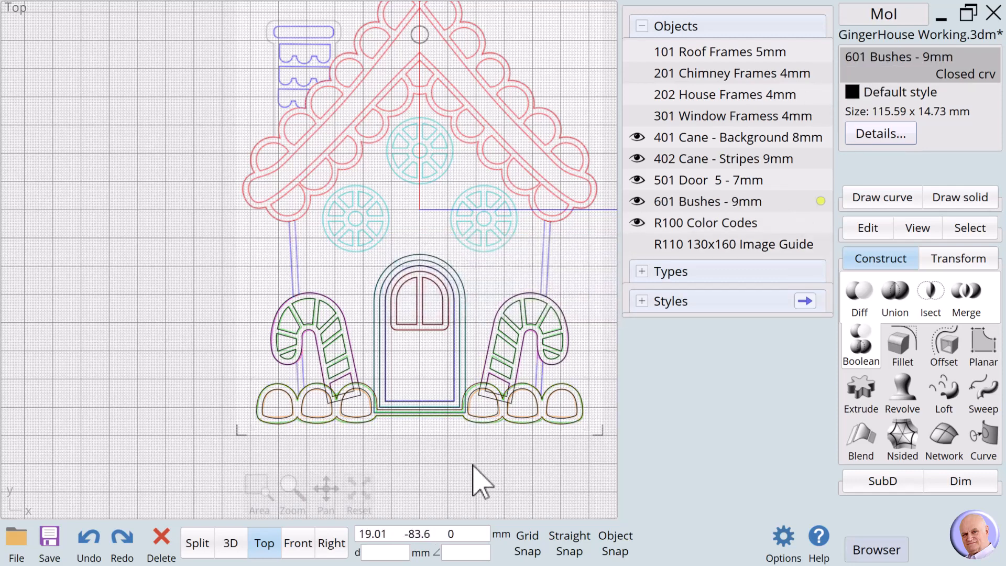
Step: Name the six inner gumdrop curves on both sides of the door "602 Snow 10mm"
left_click(290, 418)
left_click(329, 418)
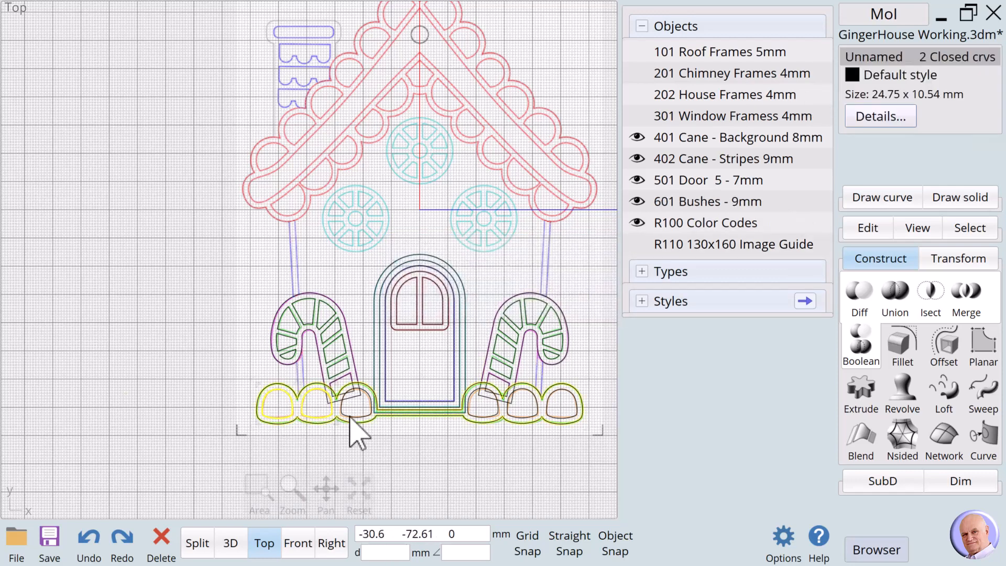
left_click(354, 418)
left_click(481, 418)
left_click(521, 417)
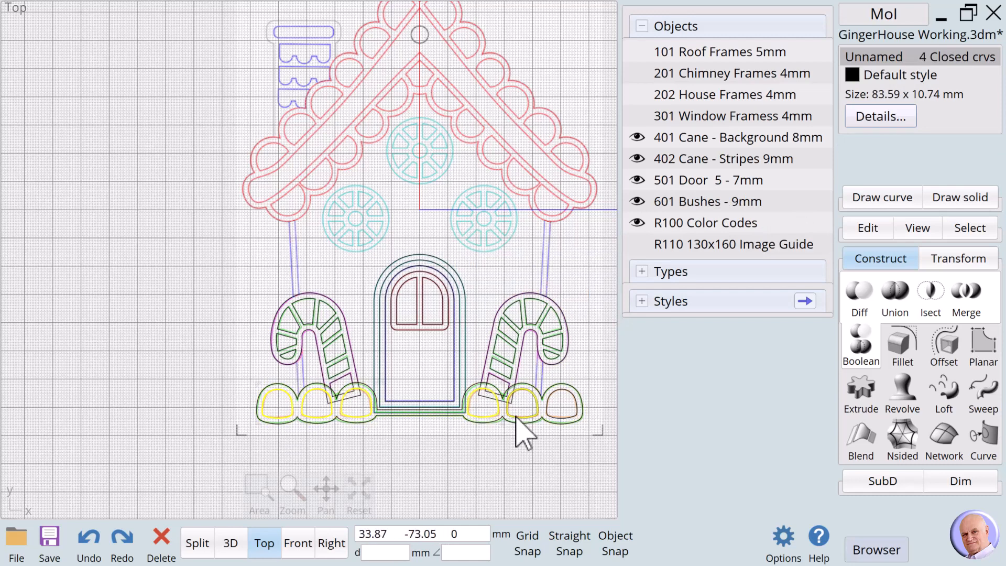
left_click(557, 418)
left_click(558, 419)
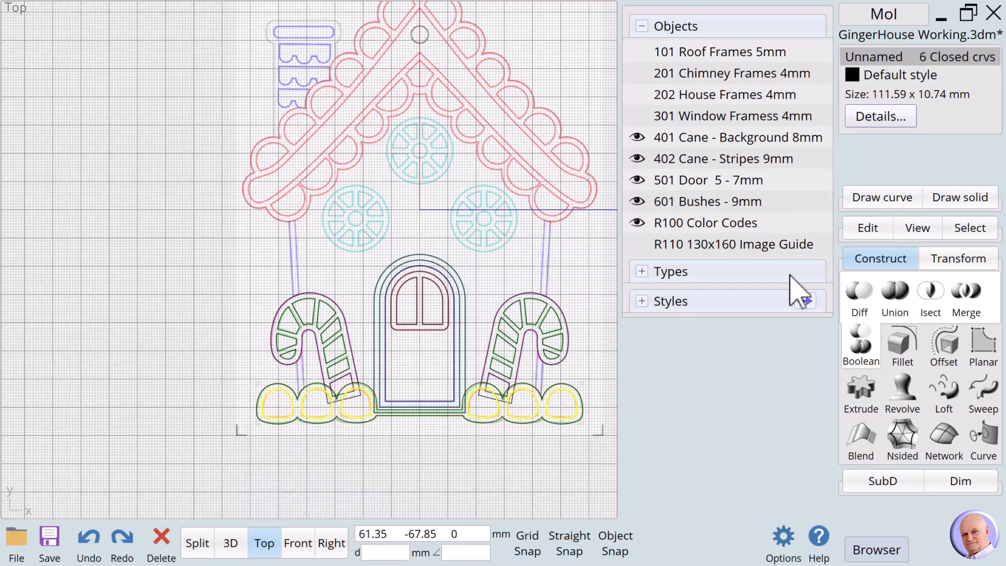
left_click(873, 56)
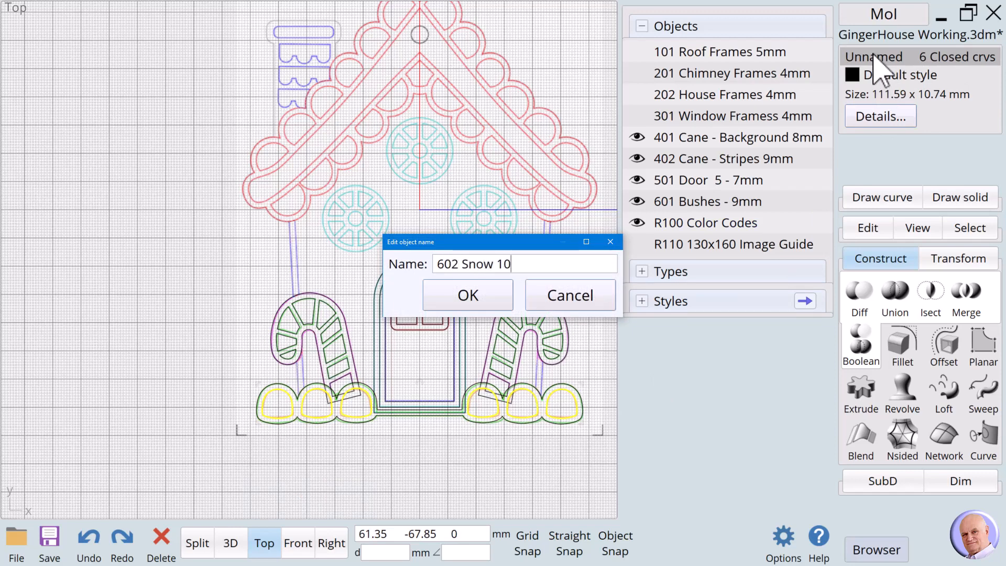
left_click(461, 304)
left_click(544, 463)
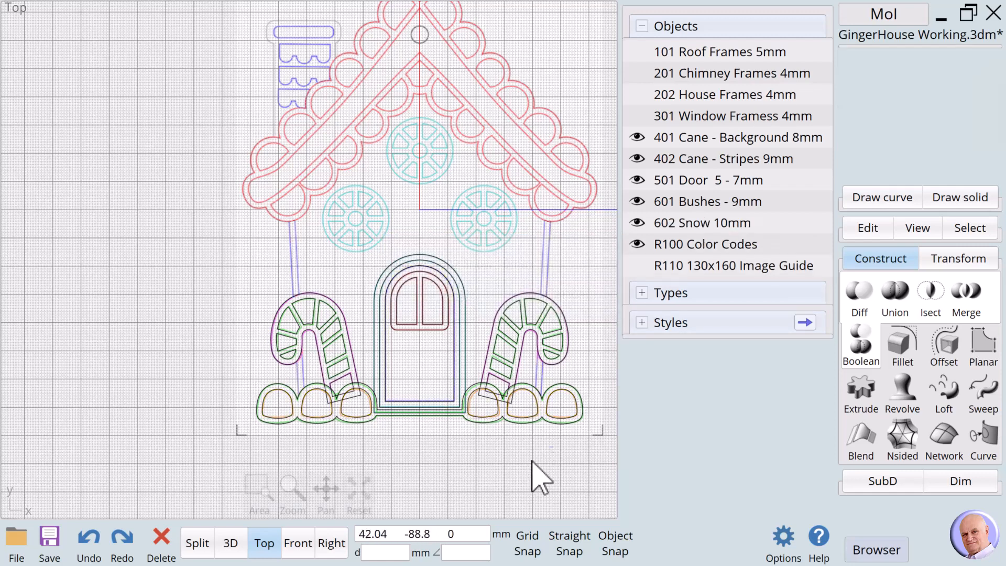
Step: Show the 101 Roof Frames, 201 Chimney Frames, 202 House Frames and 301 Window Frames objects
scroll(532, 461, "down", 1)
left_click_drag(325, 483, 452, 480)
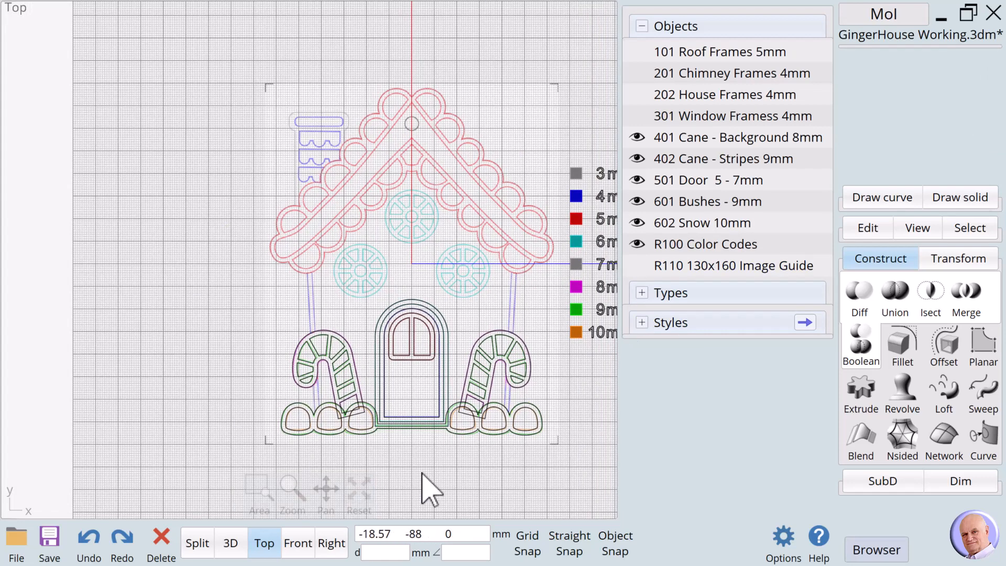
left_click(648, 58)
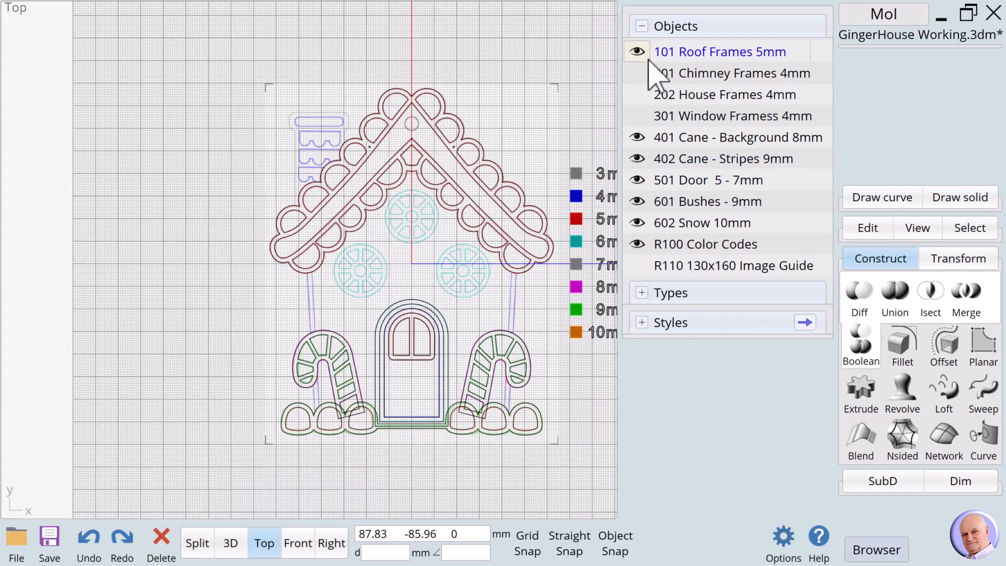
left_click(637, 73)
left_click(637, 94)
left_click(637, 116)
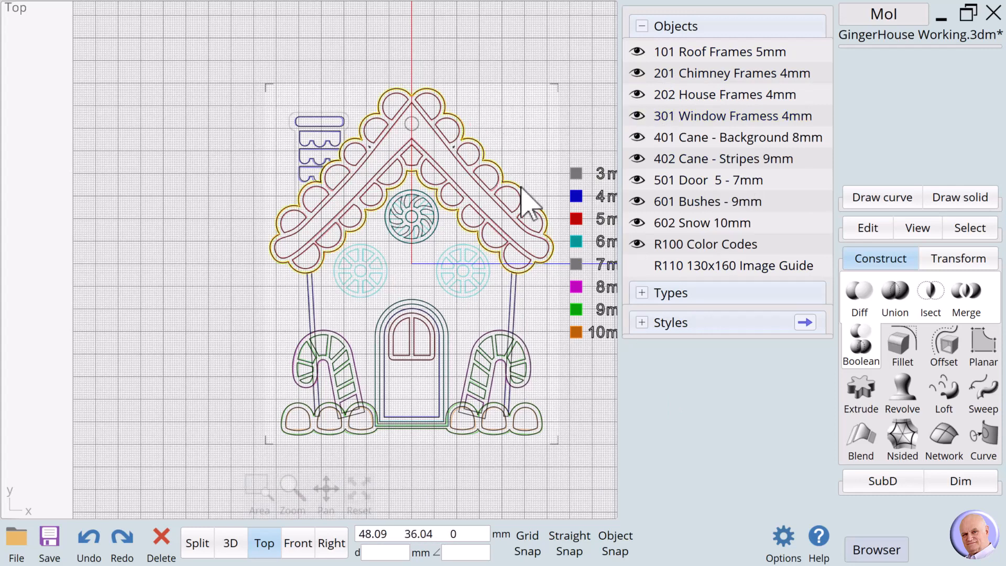
Step: Delete the two tiny stray closed curves of the roof frames, one on each roof slope
left_click(454, 150)
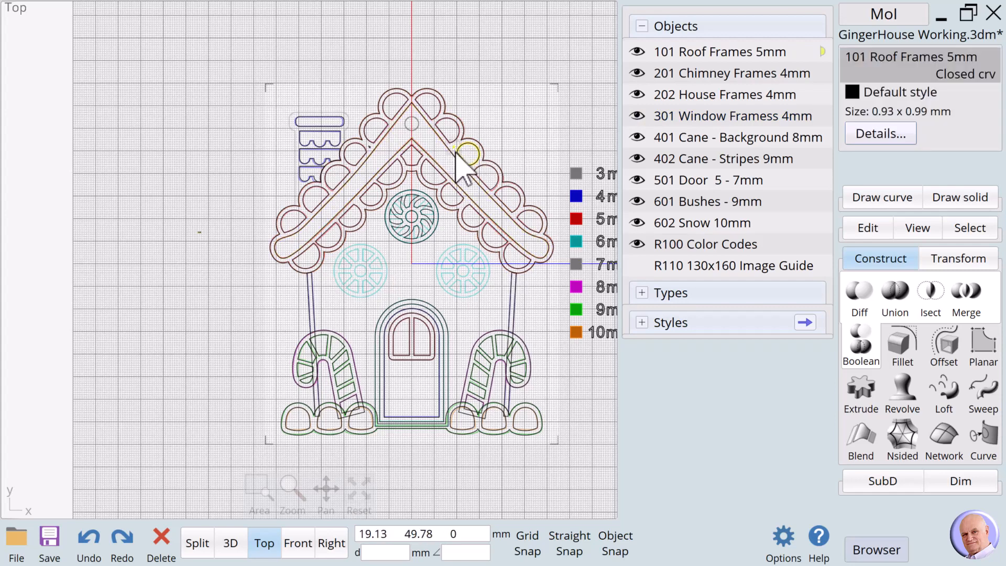
key("Escape")
left_click(373, 148)
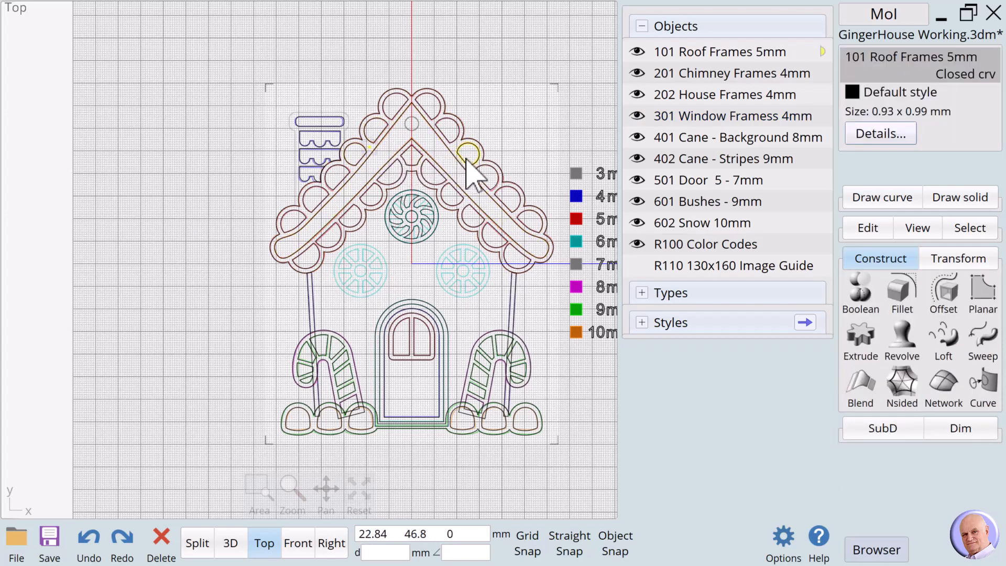
key("Escape")
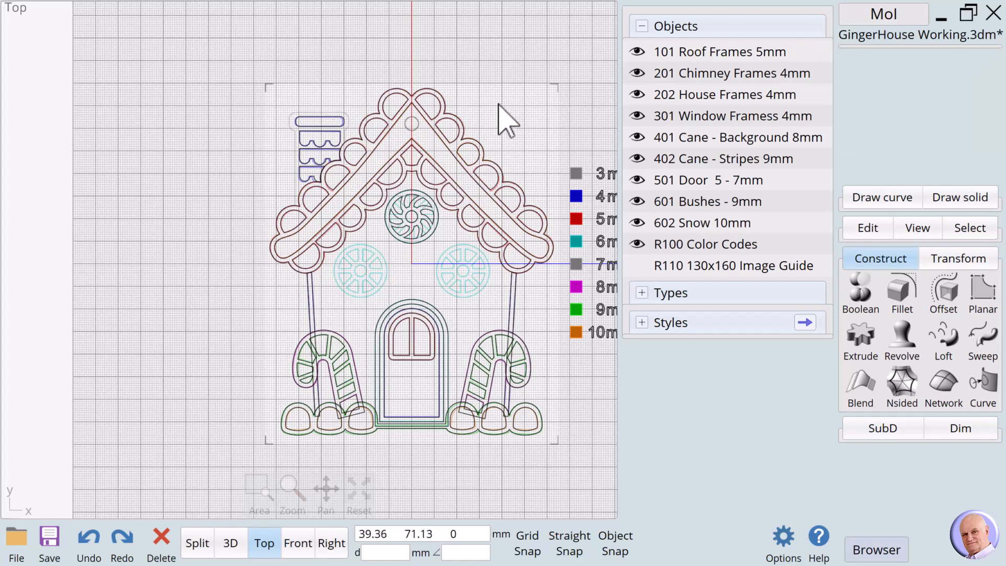
Step: Copy the outer outlines of the roof, both house walls, both candy canes and the bushes, and paste them in place
left_click(449, 108)
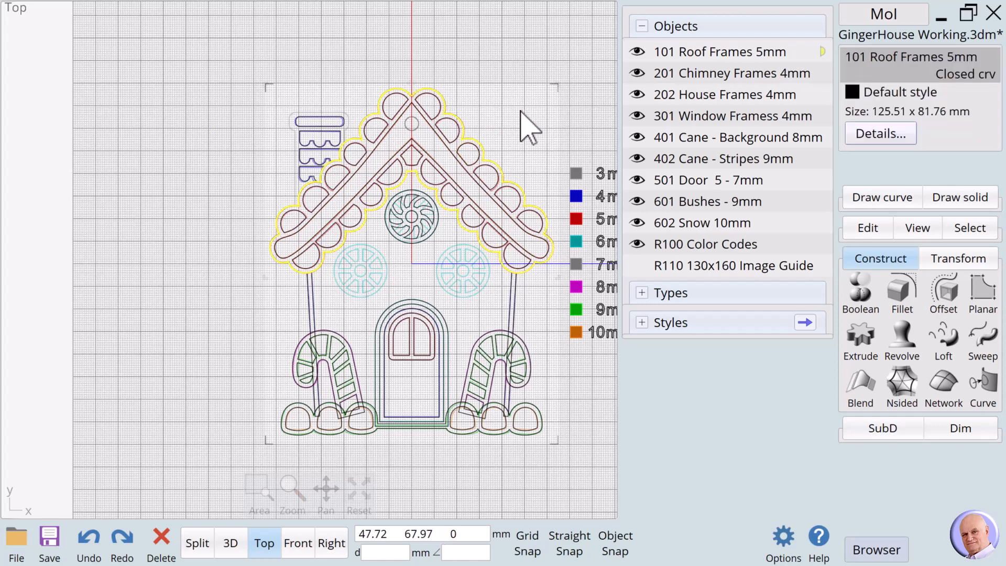
left_click(512, 312)
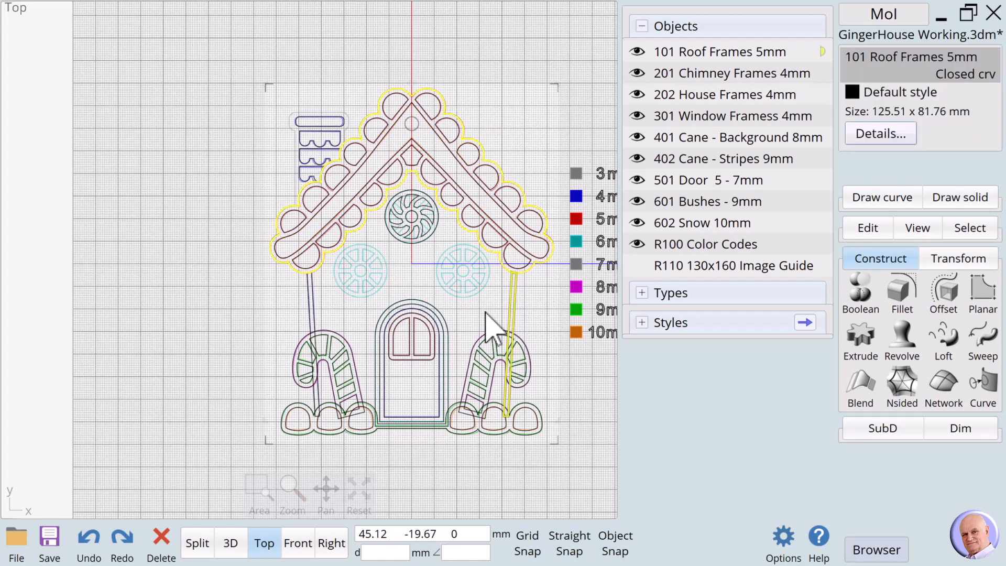
left_click(315, 312)
left_click(295, 386)
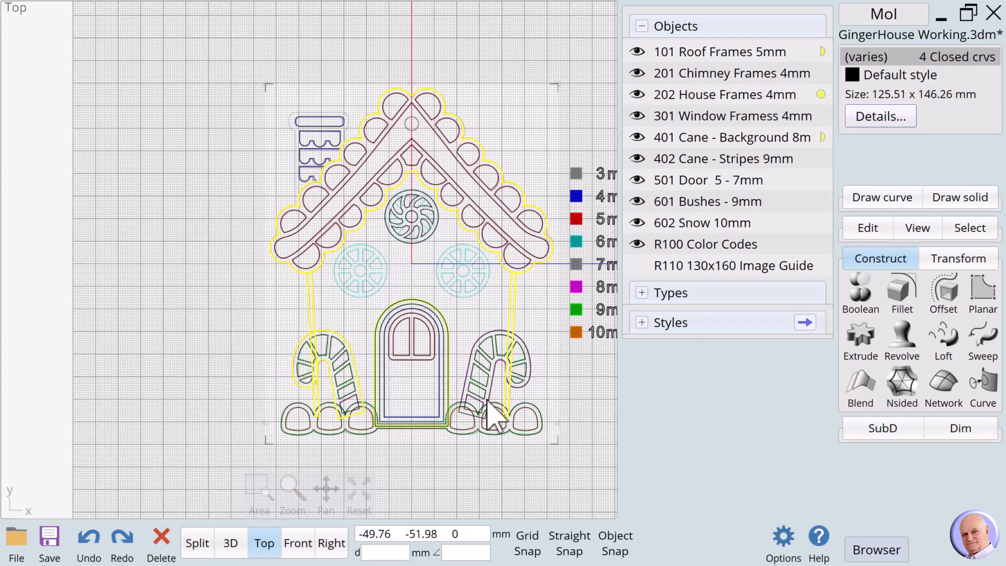
left_click(524, 389)
left_click(529, 404)
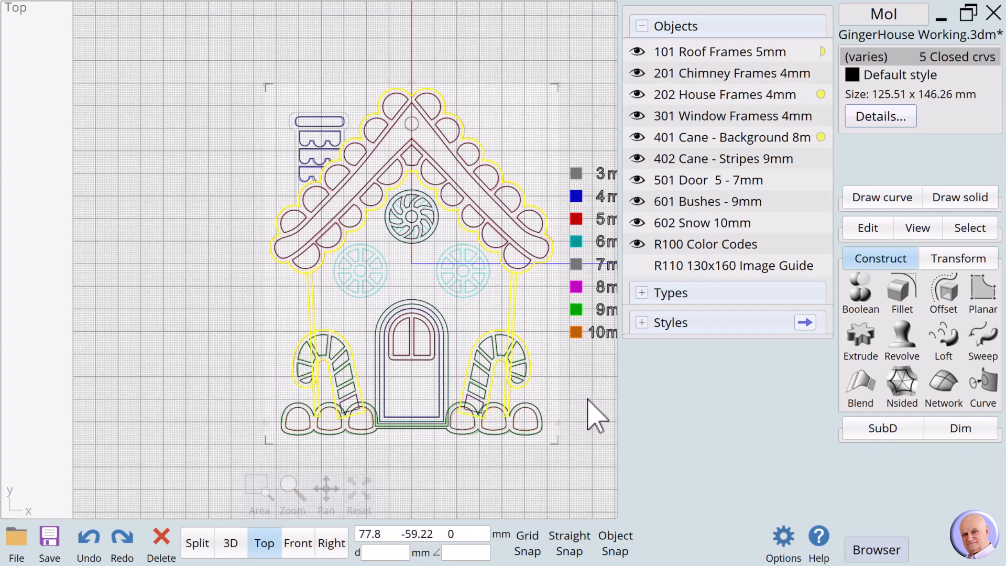
left_click(532, 406)
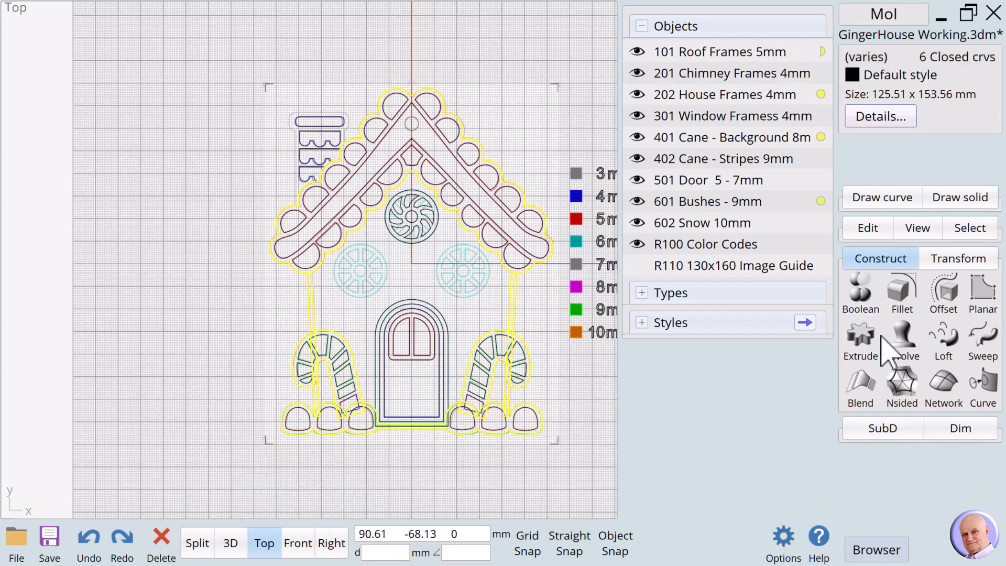
left_click(862, 228)
left_click(946, 311)
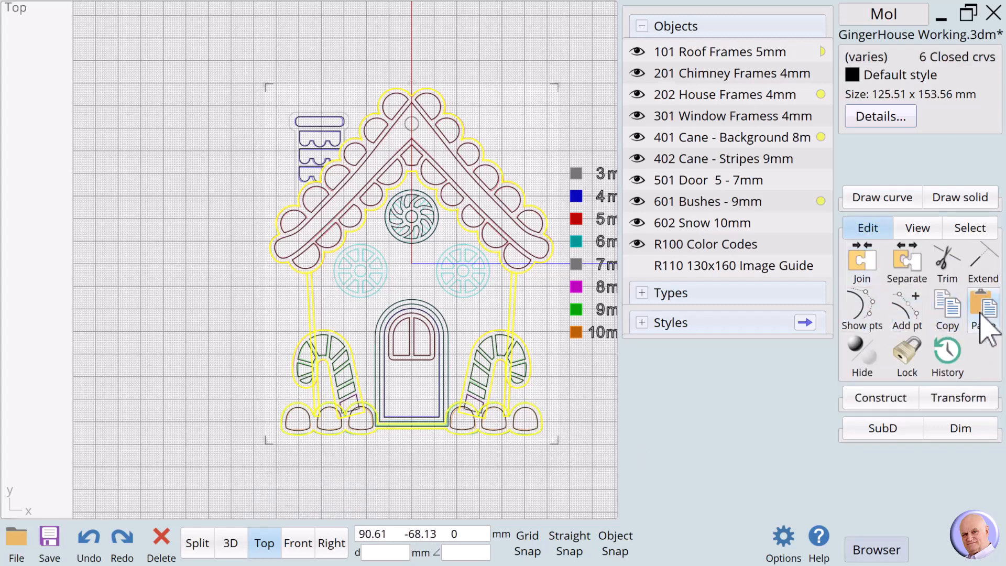
left_click(984, 306)
Step: Name the pasted outlines "701 Outside Frames 3mm"
left_click(862, 60)
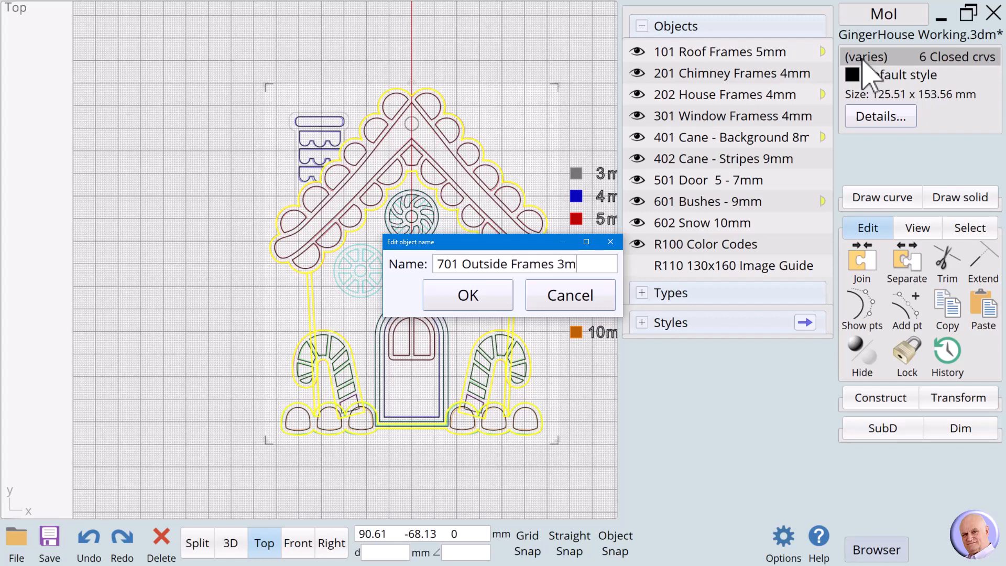
left_click(479, 295)
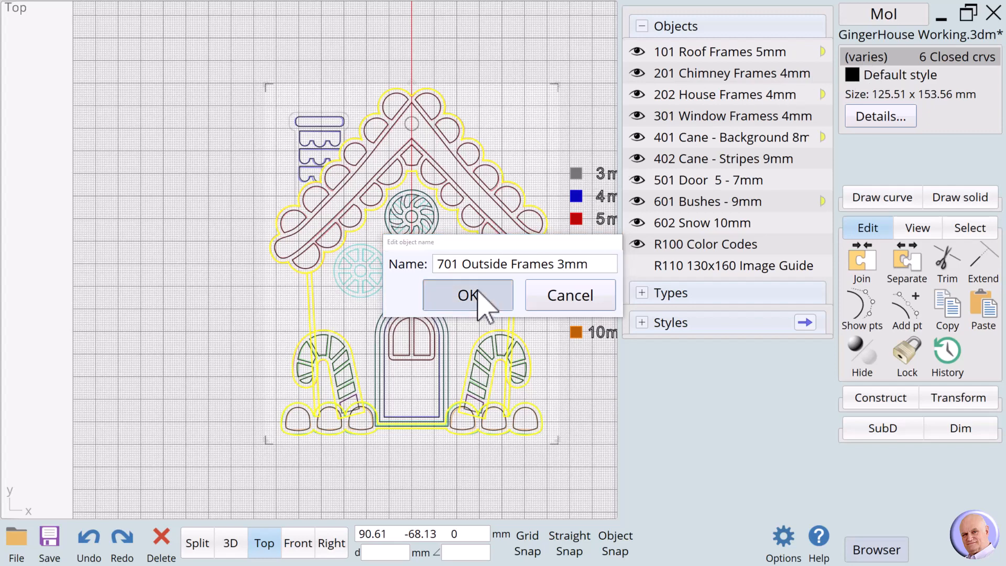
left_click(579, 381)
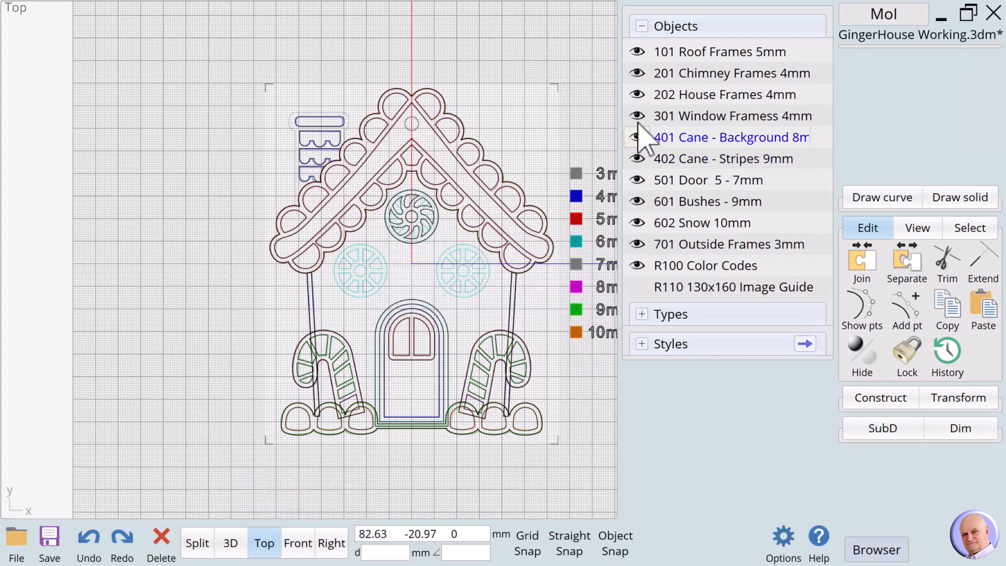
Step: Hide every named object from 101 Roof Frames through 602 Snow, keeping 701 Outside Frames and the color codes shown
left_click(636, 52)
left_click(636, 73)
left_click(637, 95)
left_click(636, 116)
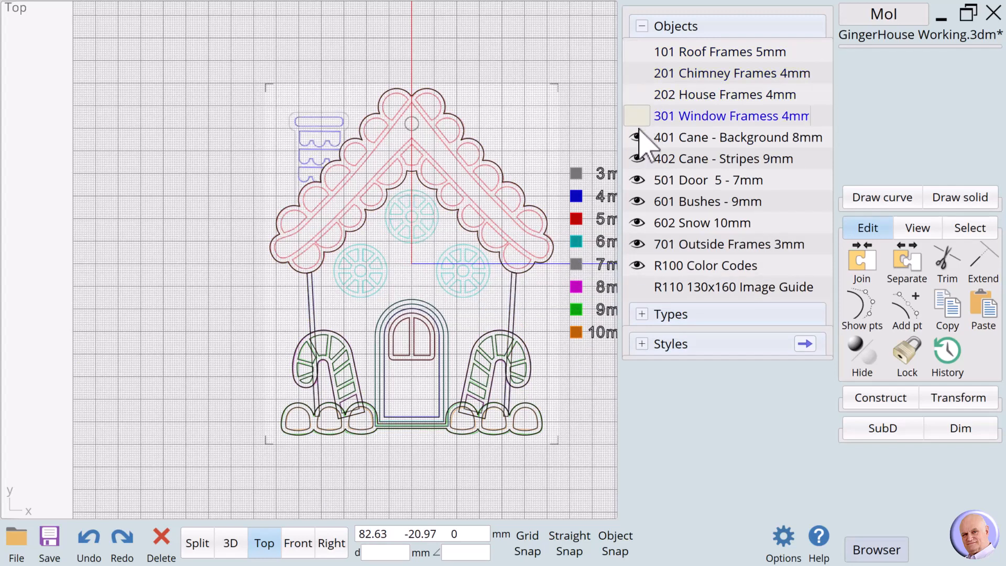
left_click(636, 137)
left_click(637, 159)
left_click(636, 180)
left_click(636, 201)
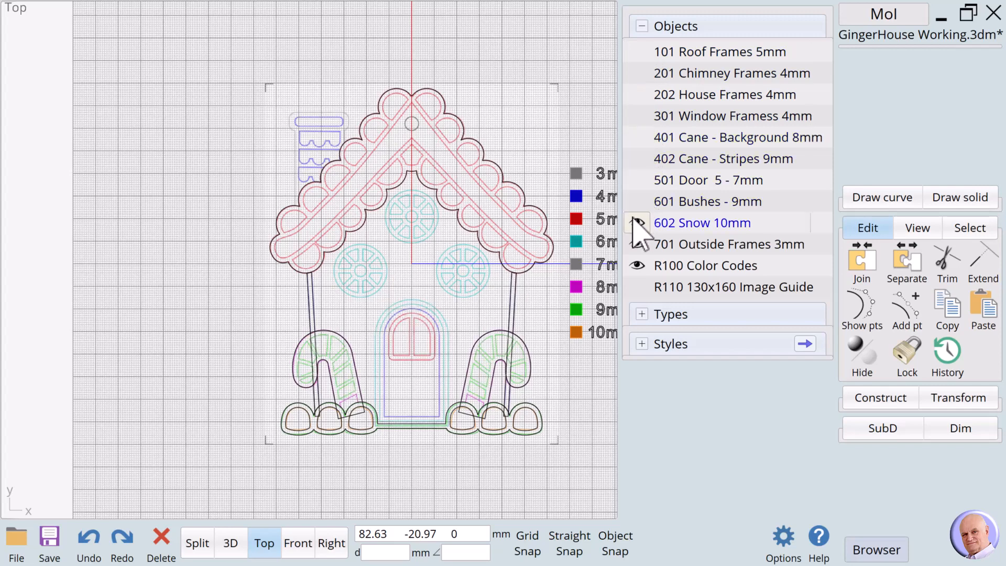
left_click(637, 223)
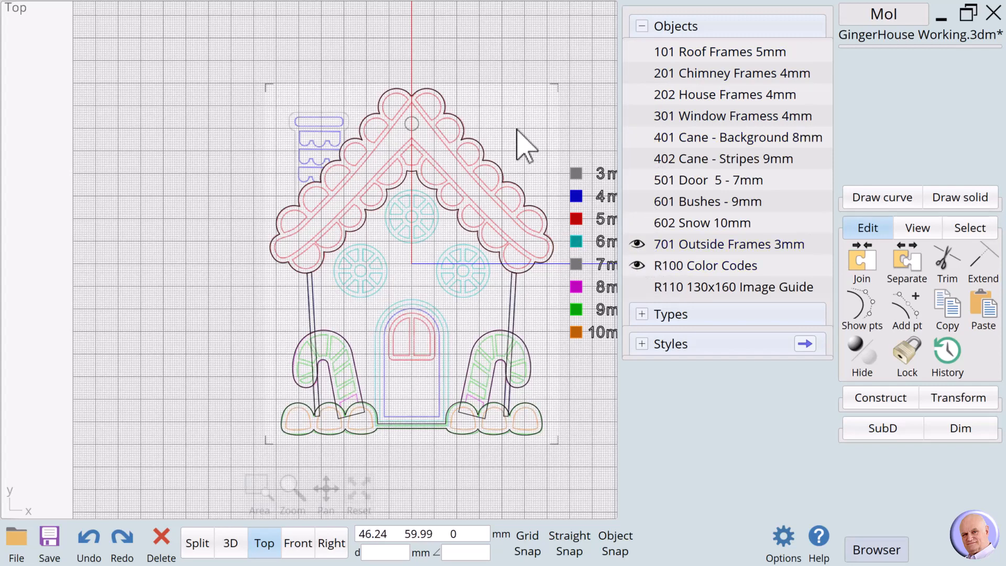
Step: Boolean union all the 701 Outside Frames curves into the overall outline of the house
left_click(528, 272)
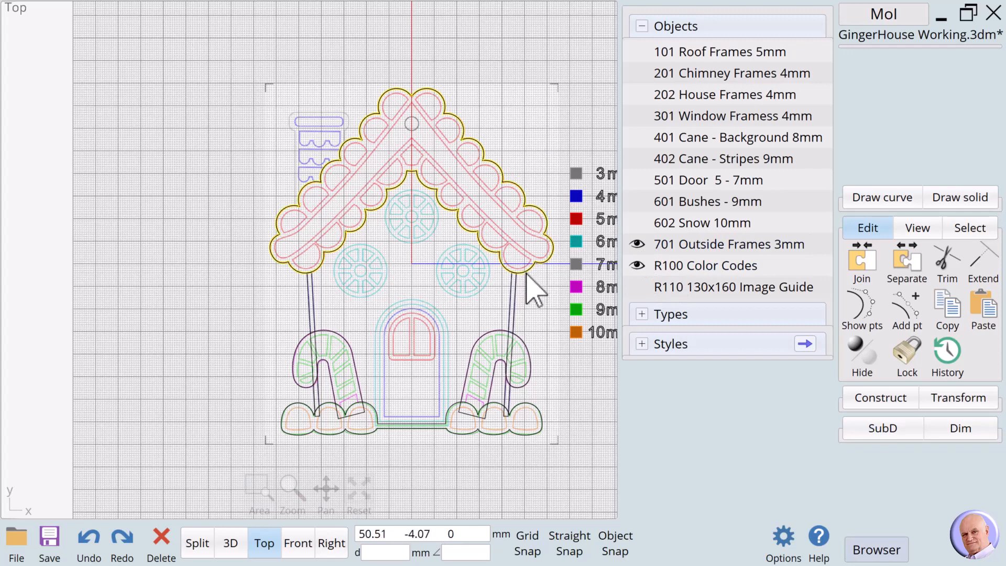
left_click(489, 376)
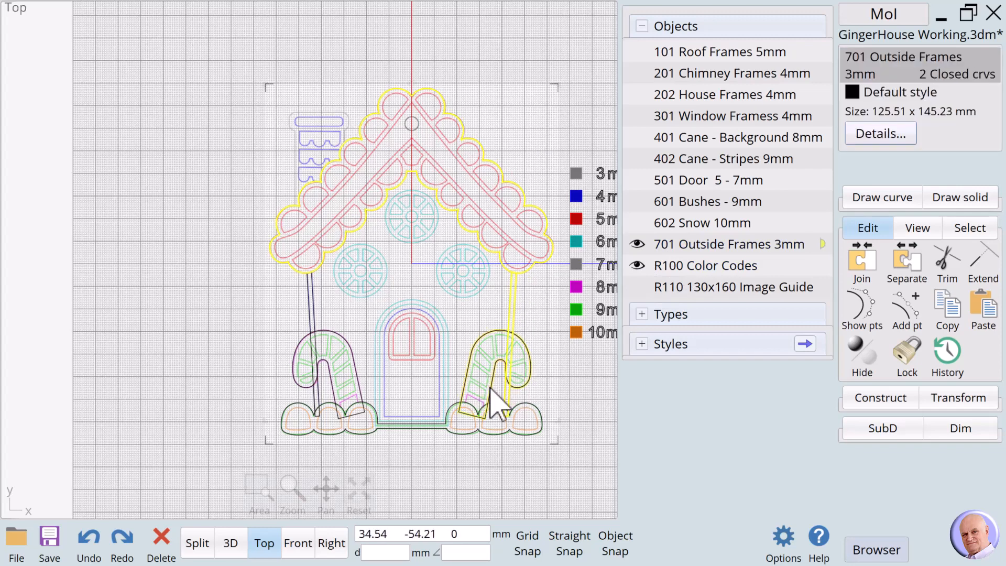
left_click(822, 250)
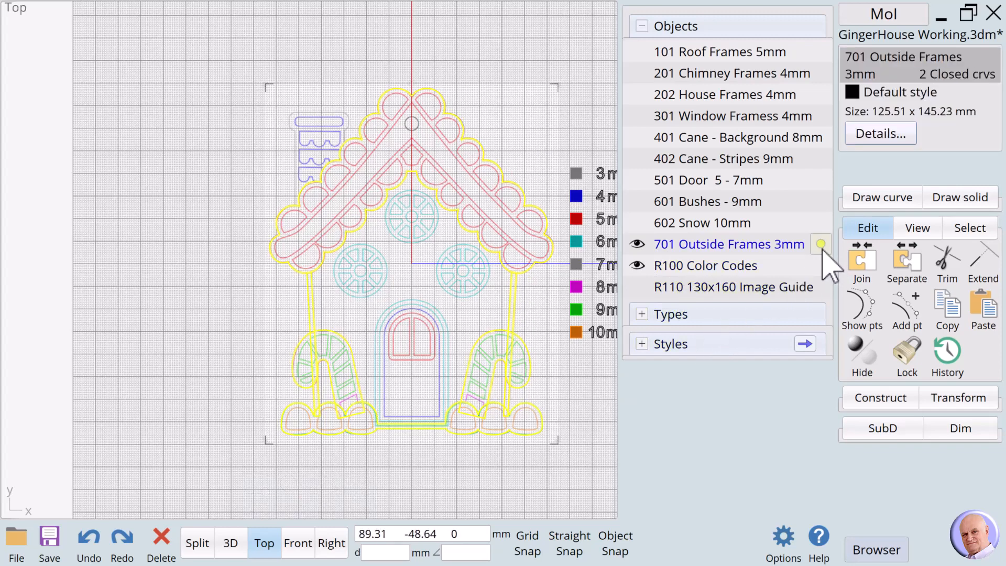
left_click(880, 398)
left_click(865, 296)
left_click(908, 310)
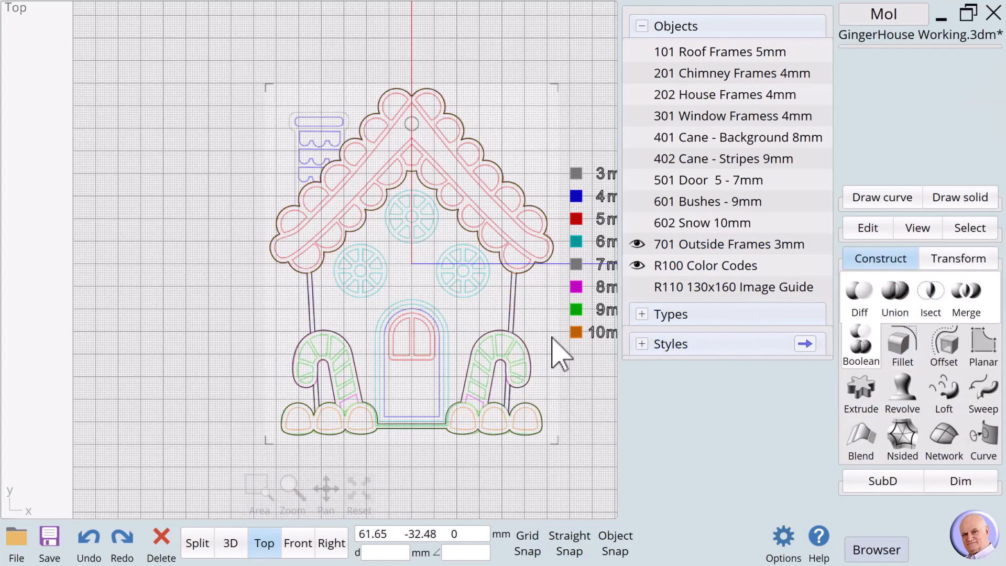
Step: Delete the large closed curve inside the house, keeping the merged outer outline
left_click(514, 326)
left_click(514, 328)
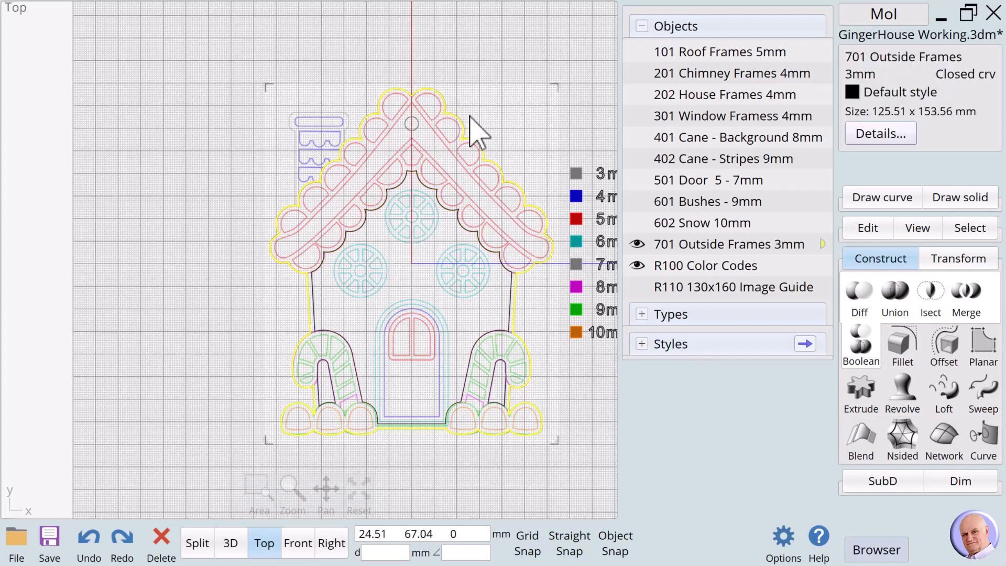
left_click(557, 318)
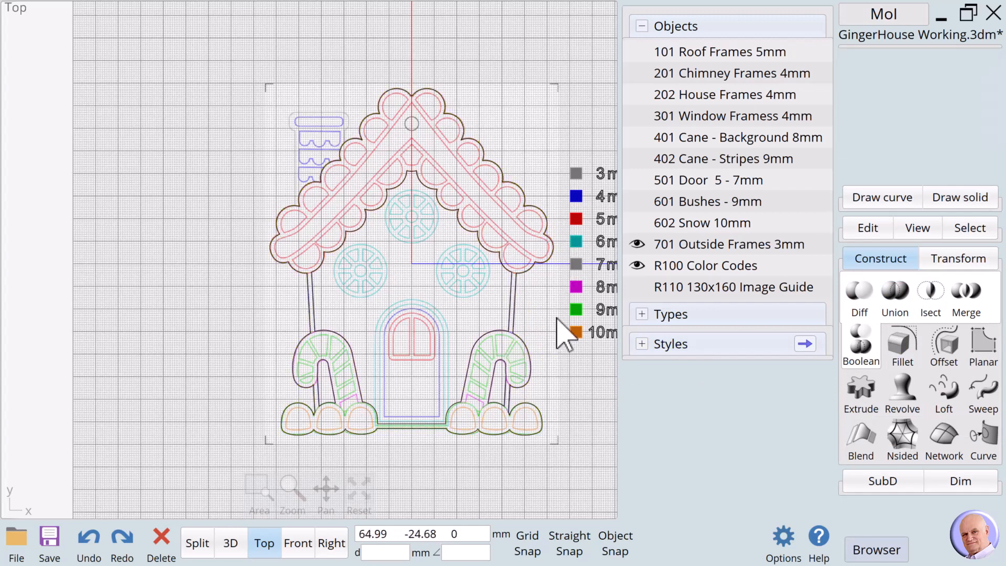
left_click(514, 329)
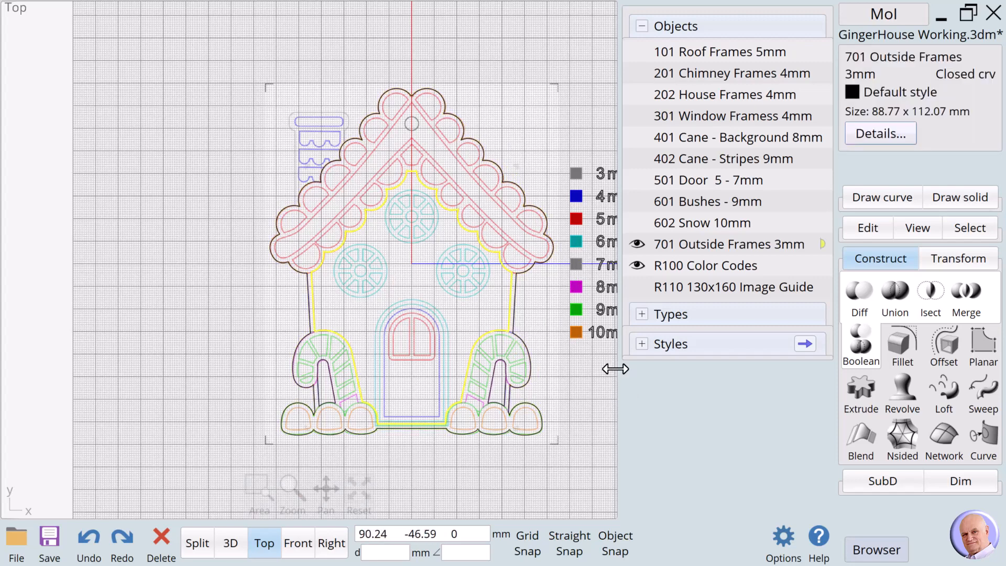
key("Escape")
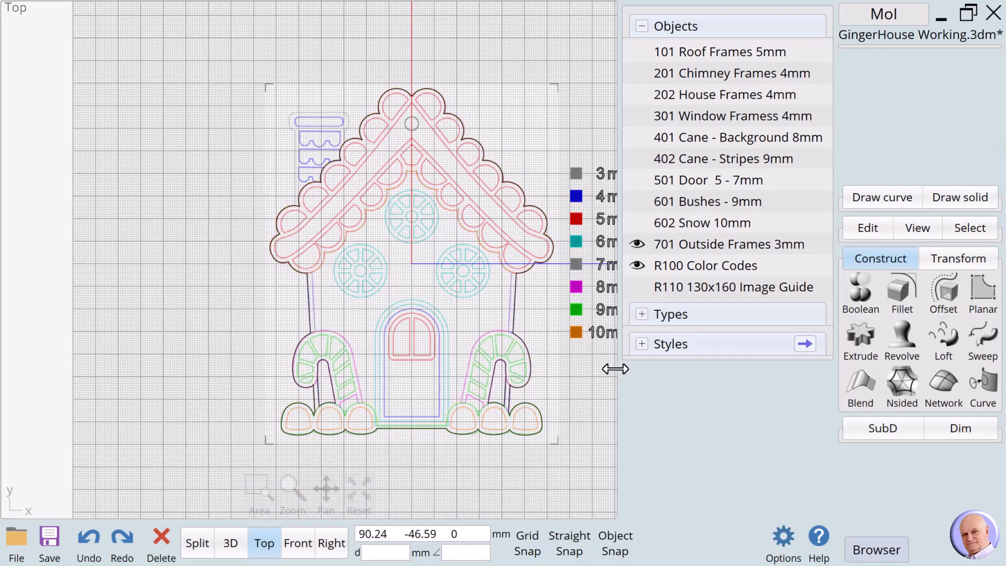
Step: Delete the two small closed curves inside the candy canes and select the remaining 701 Outside Frames outline
left_click(336, 400)
left_click(500, 405)
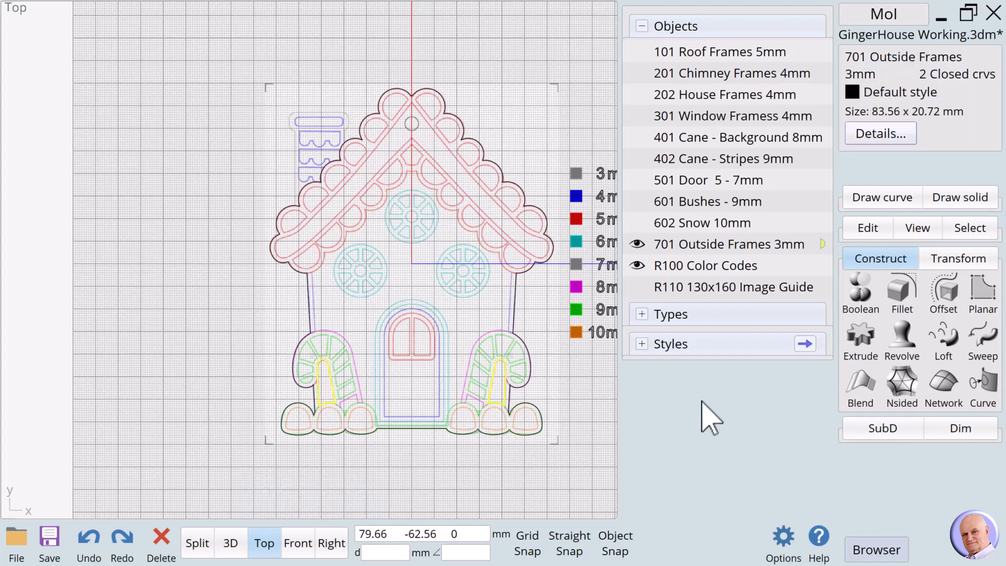
key("Escape")
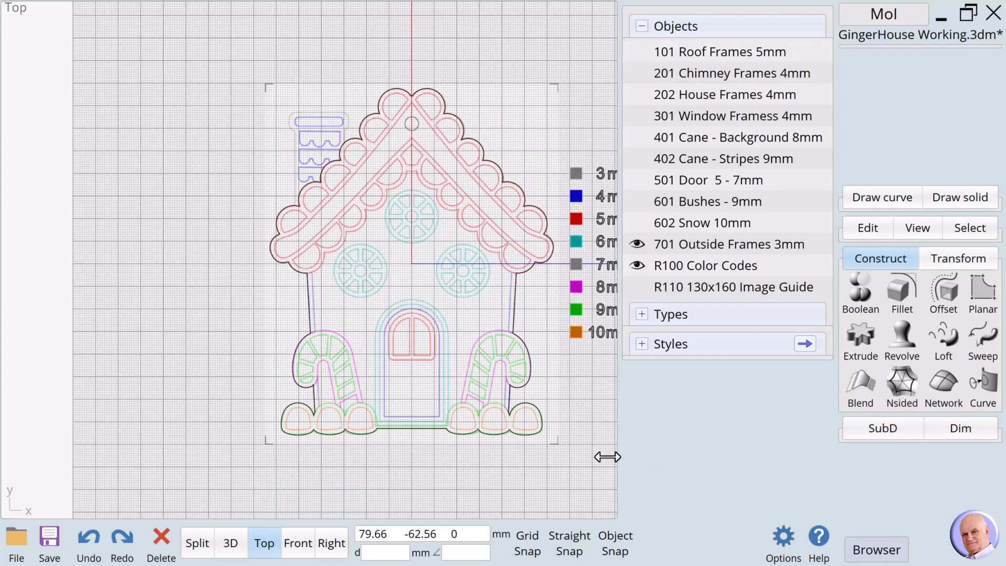
left_click(416, 441)
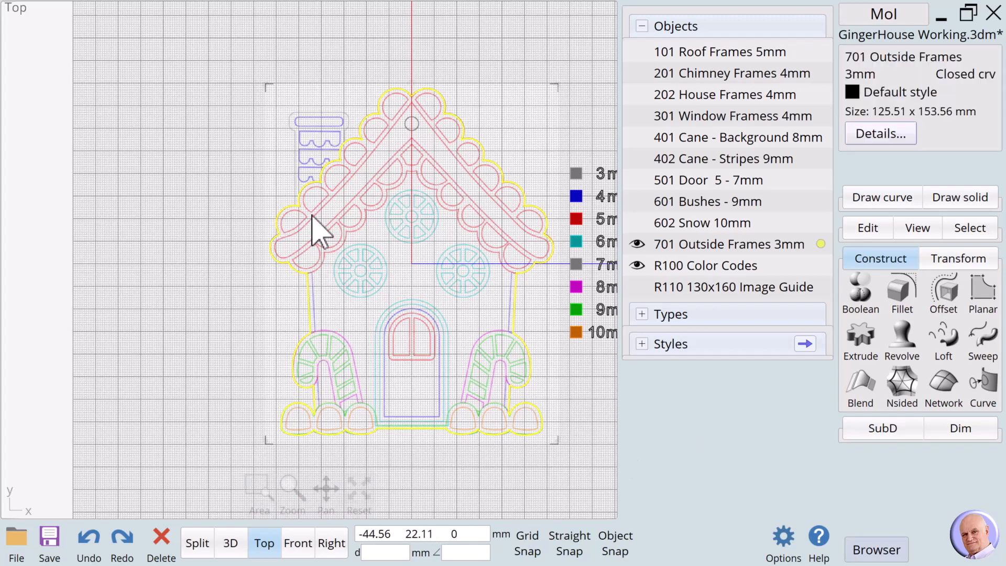
Step: Show the 201 Chimney Frames 4mm curves as a reference for outlining the chimney
scroll(269, 179, "up", 2)
scroll(333, 46, "up", 2)
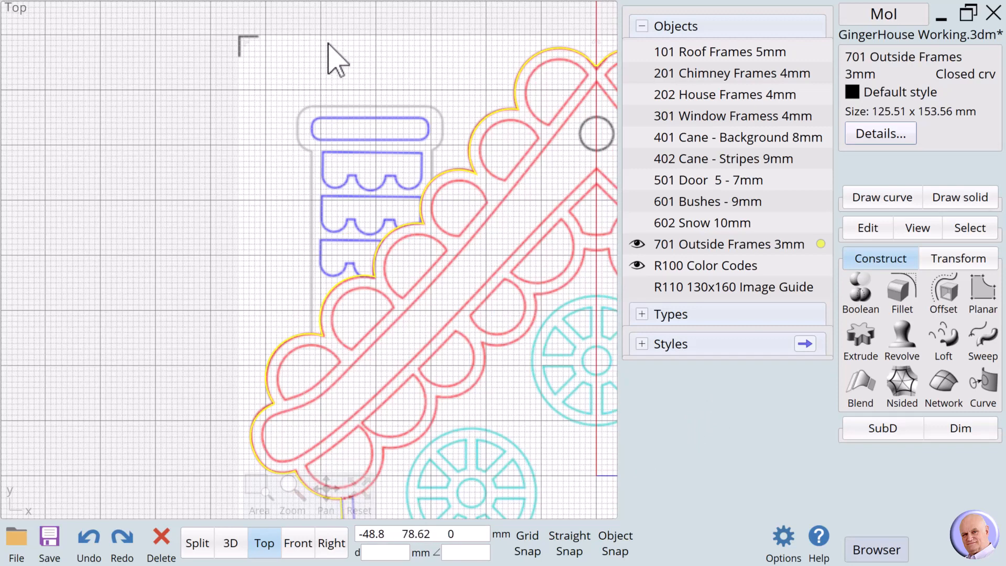
scroll(330, 46, "up", 1)
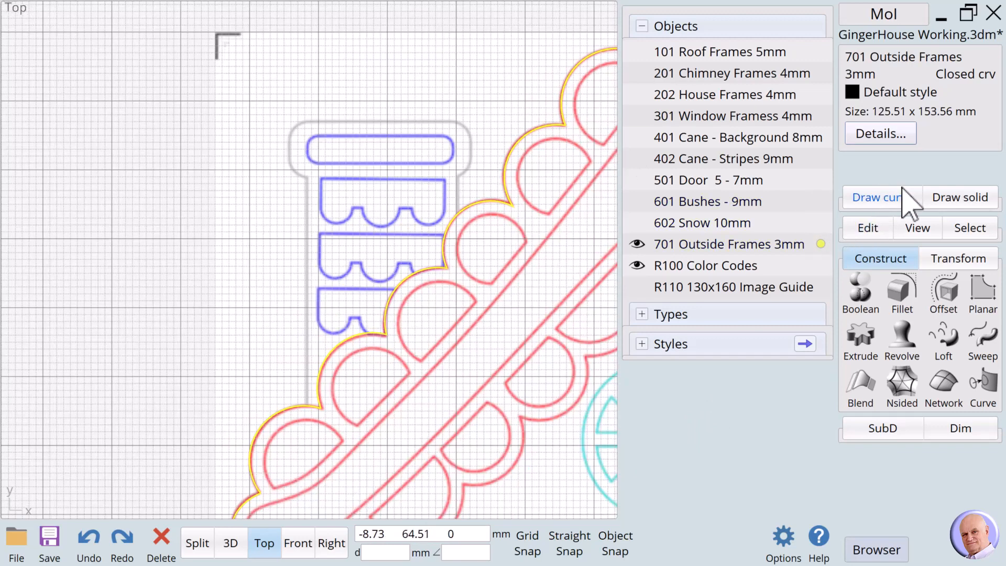
left_click(871, 199)
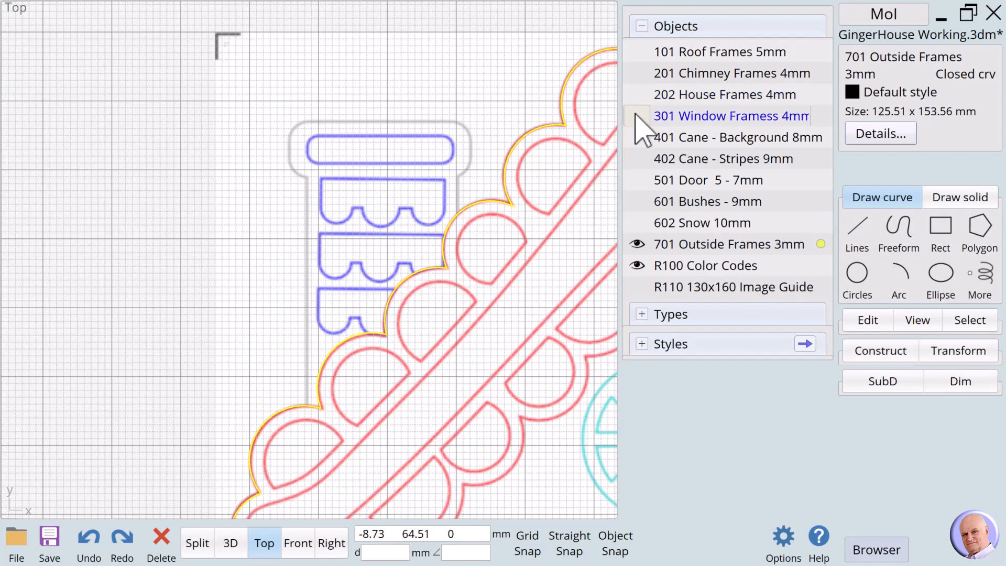
left_click(636, 72)
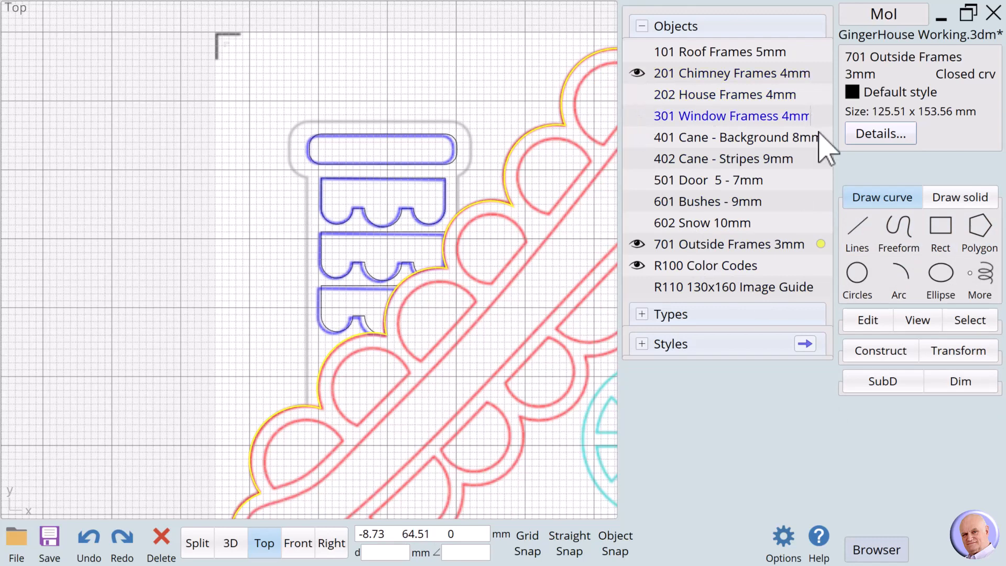
left_click(940, 226)
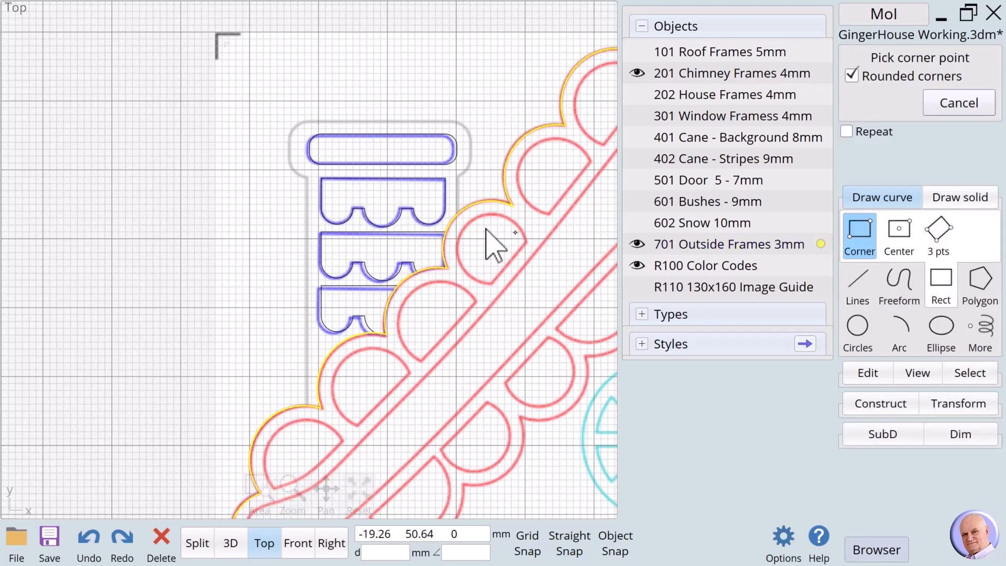
left_click(306, 172)
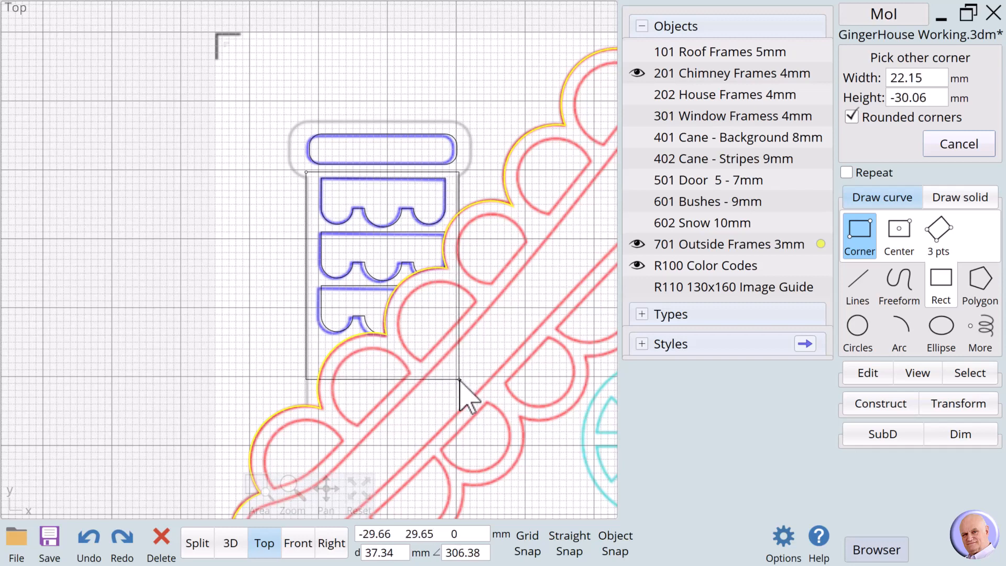
left_click(458, 433)
Step: Draw a centered rounded rectangle about 26 × 9.1 mm around the chimney cap frame, with a corner radius of about 2.3 mm
left_click(901, 236)
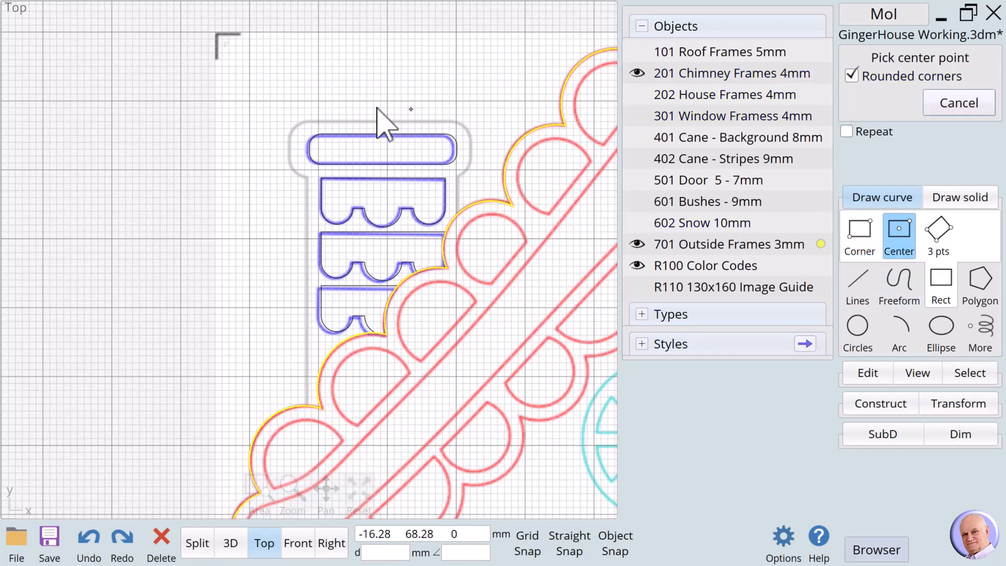
left_click(382, 147)
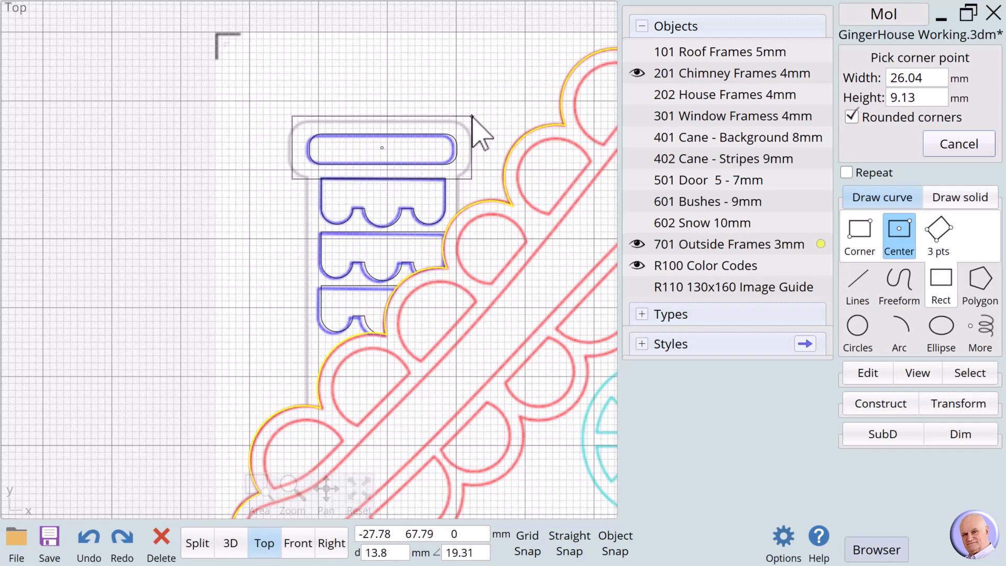
left_click(472, 116)
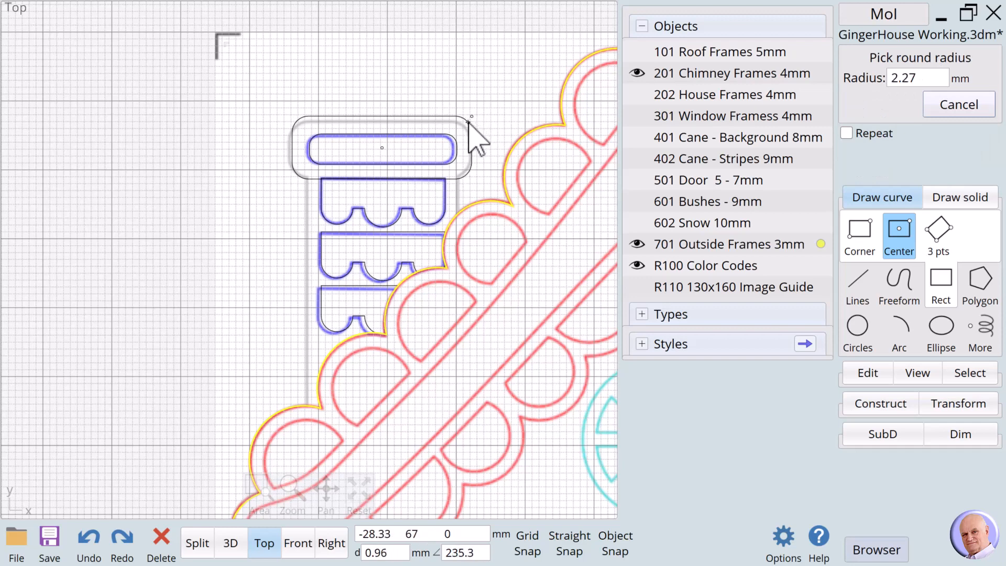
left_click(468, 124)
Step: Draw a square-cornered rectangle with a diagonal of about 42.8 mm around the chimney body, from inside the cap outline down over the roof
left_click(859, 231)
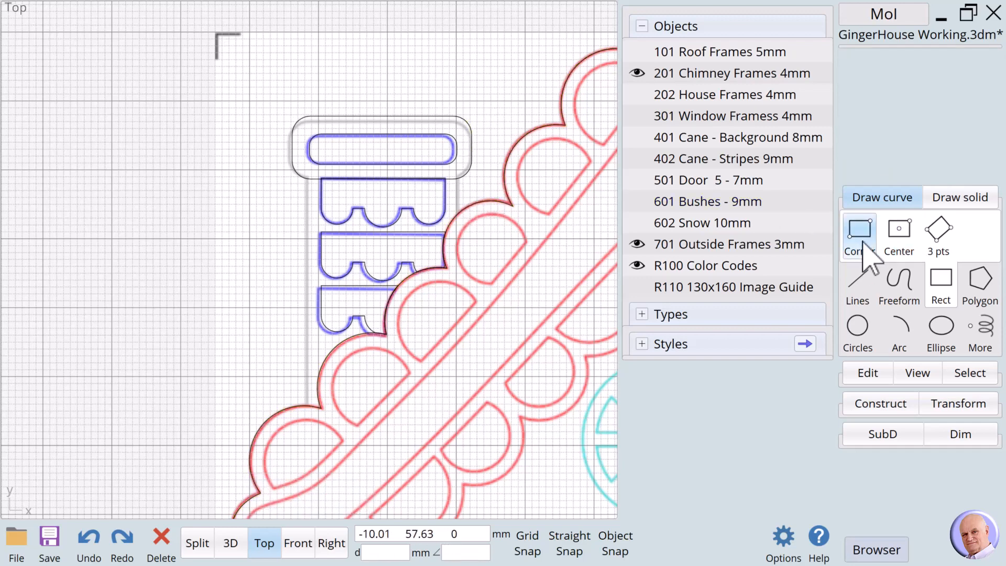
left_click(306, 171)
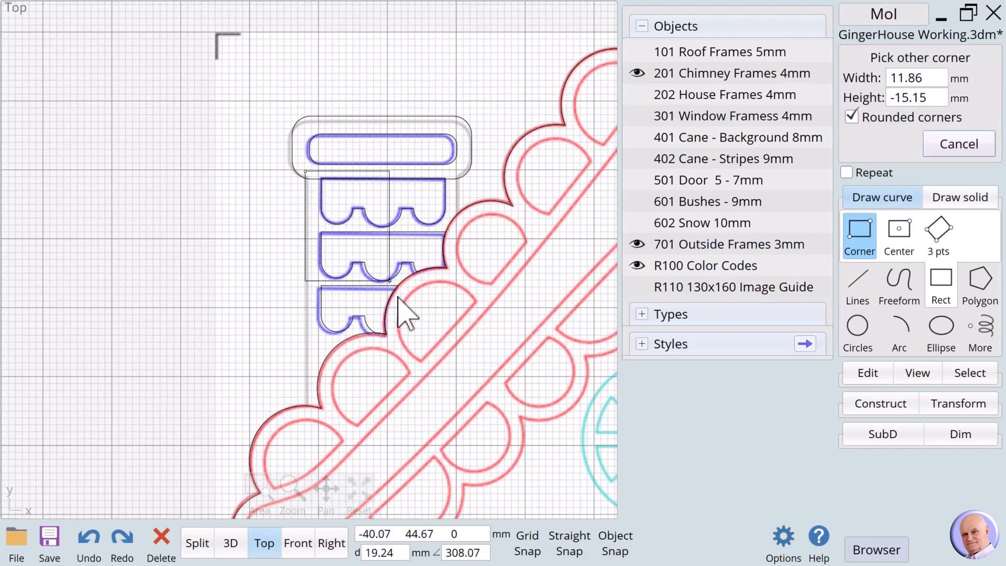
left_click(458, 424)
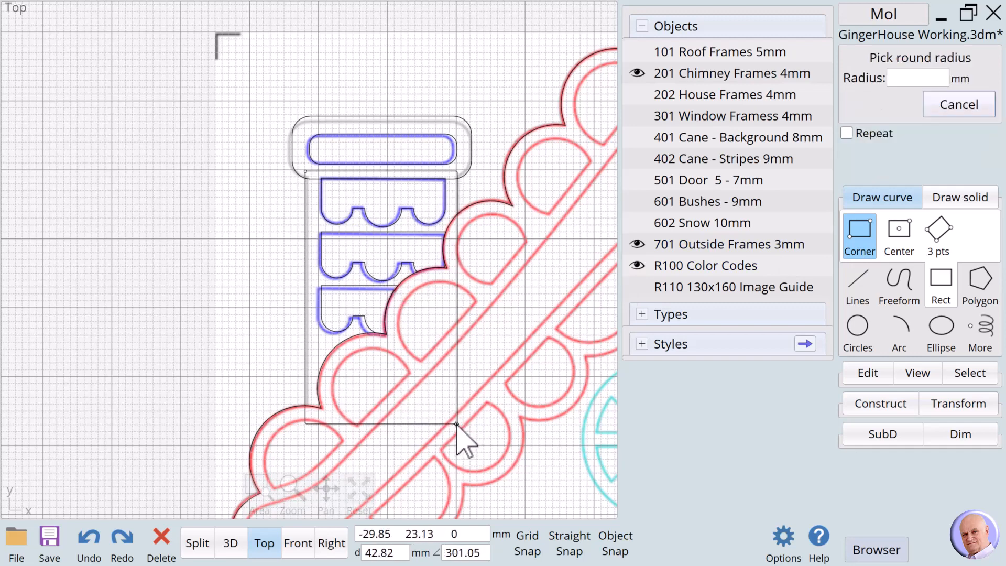
key("Return")
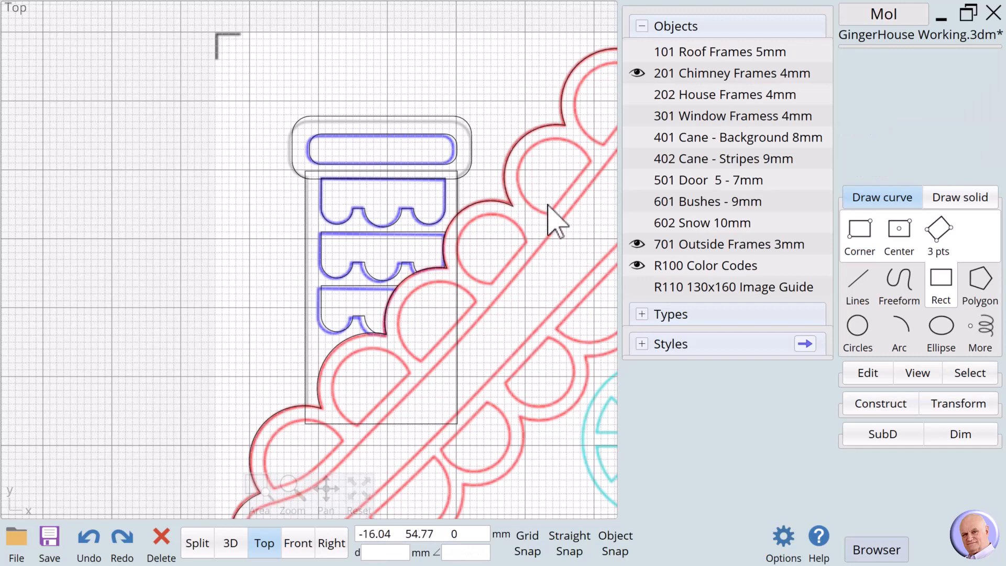
Step: Align the vertical centers of the cap and body rectangles to the middle of the chimney cap frame, with Object Snap enabled
left_click(470, 178)
left_click(458, 205)
left_click(950, 405)
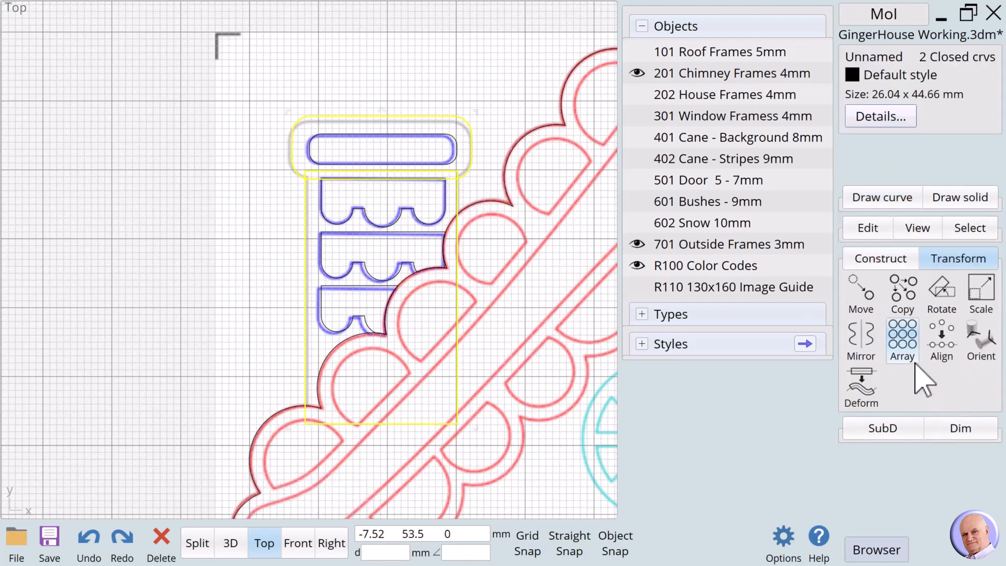
left_click(941, 346)
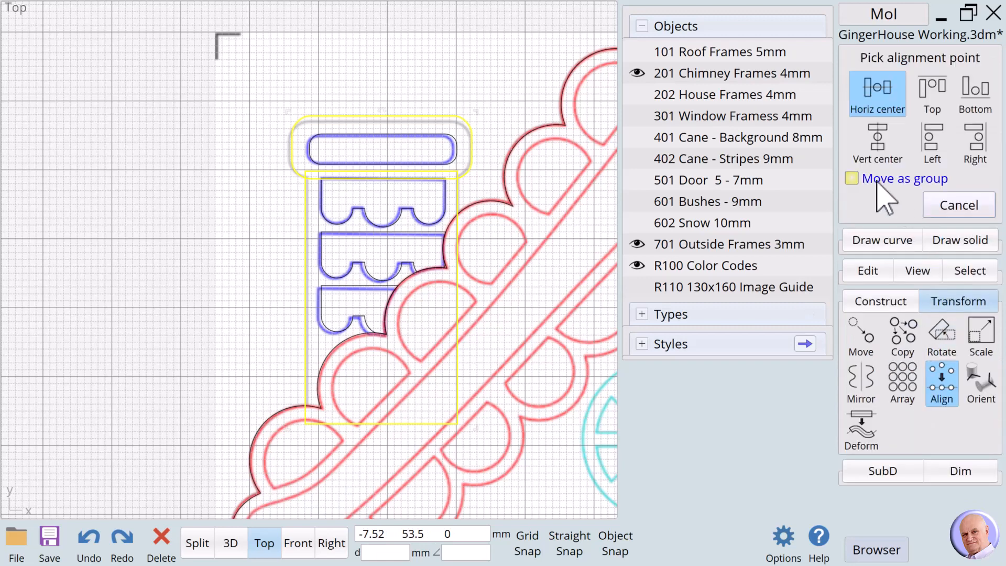
left_click(877, 147)
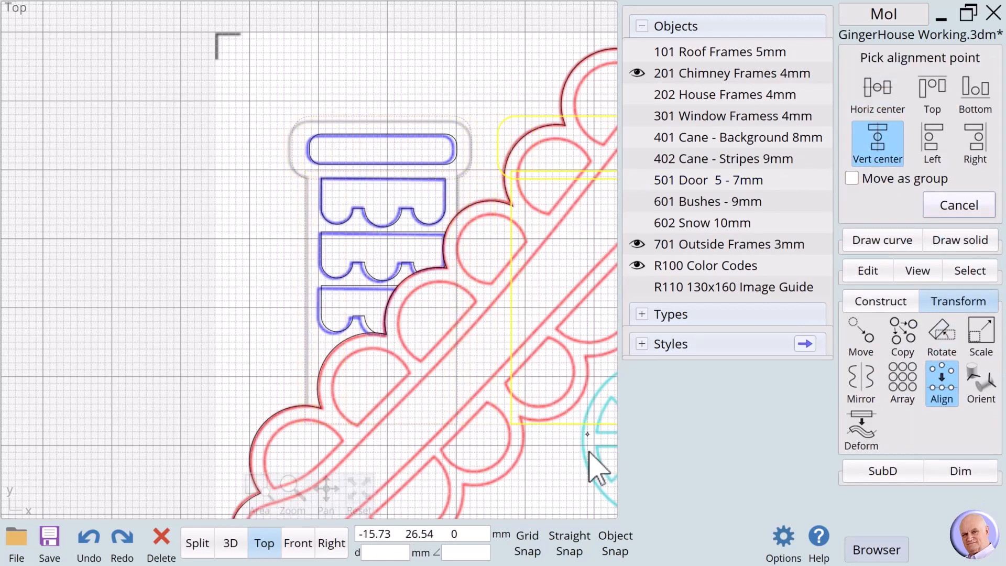
left_click(614, 544)
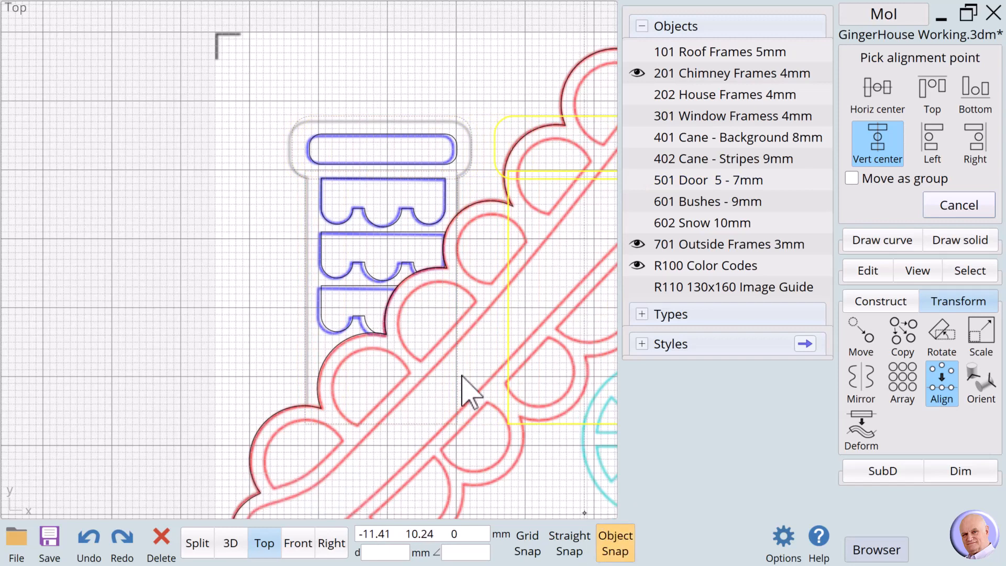
left_click(383, 165)
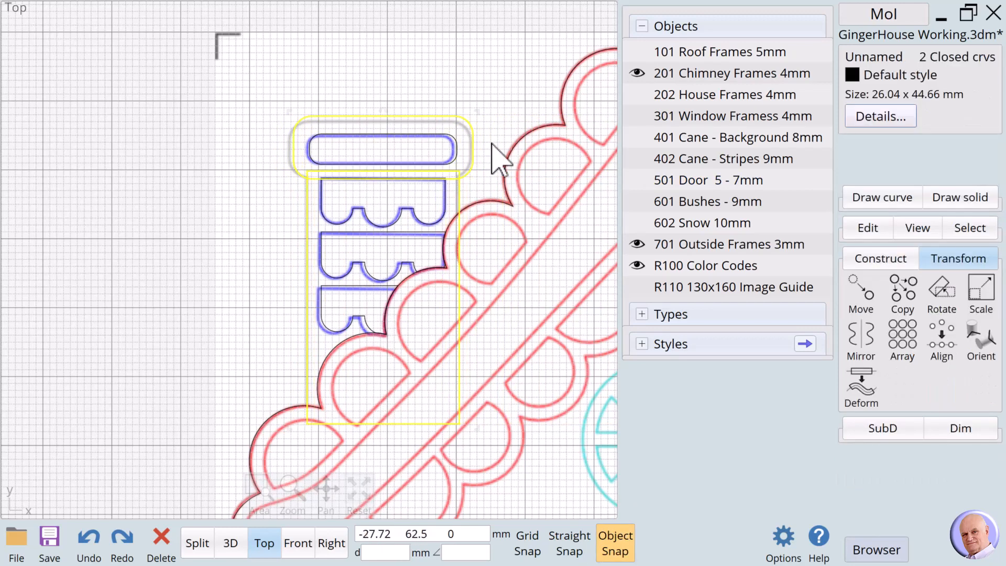
left_click(495, 126)
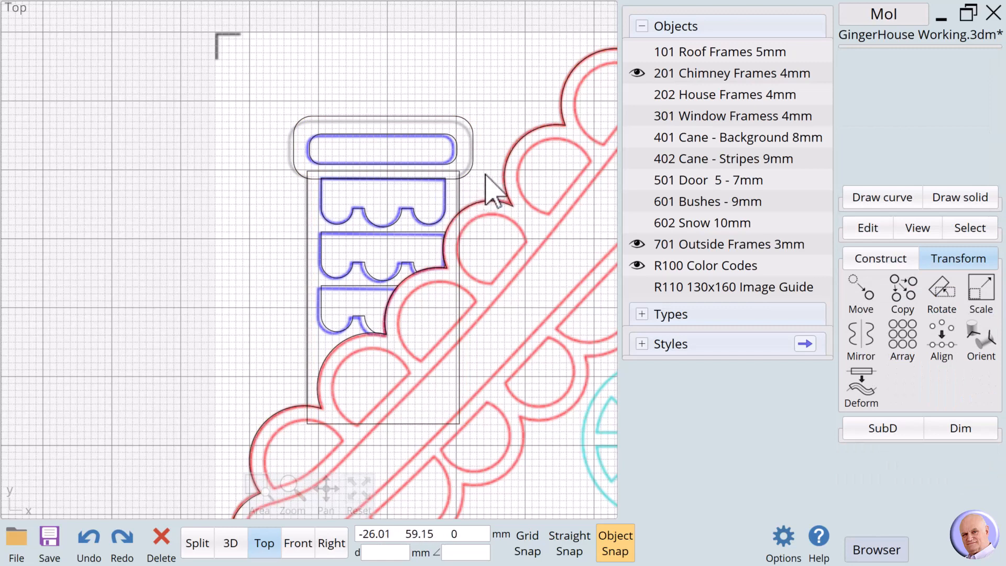
Step: Boolean union the chimney cap and body rectangles into one chimney outline
left_click(465, 176)
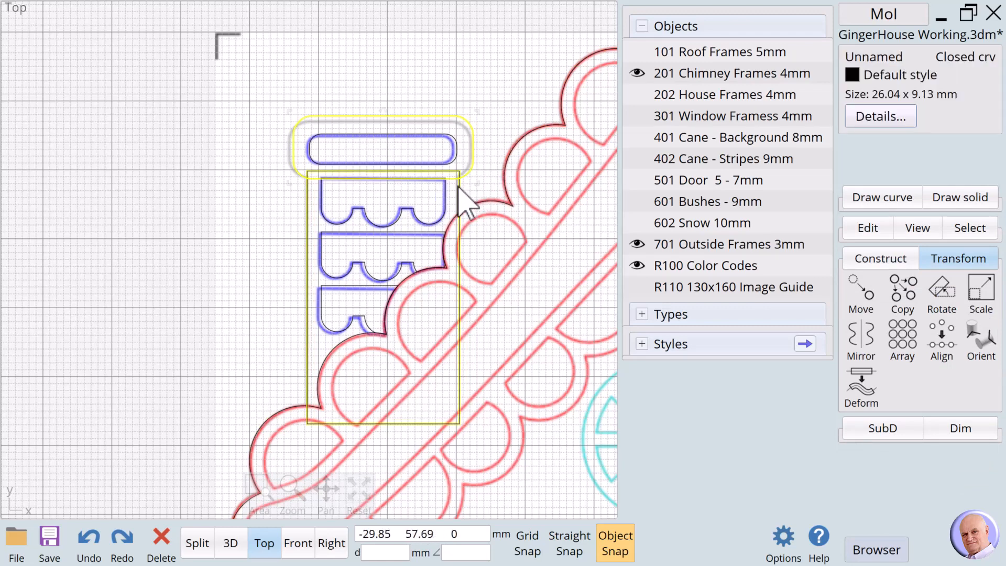
left_click(461, 186)
left_click(878, 259)
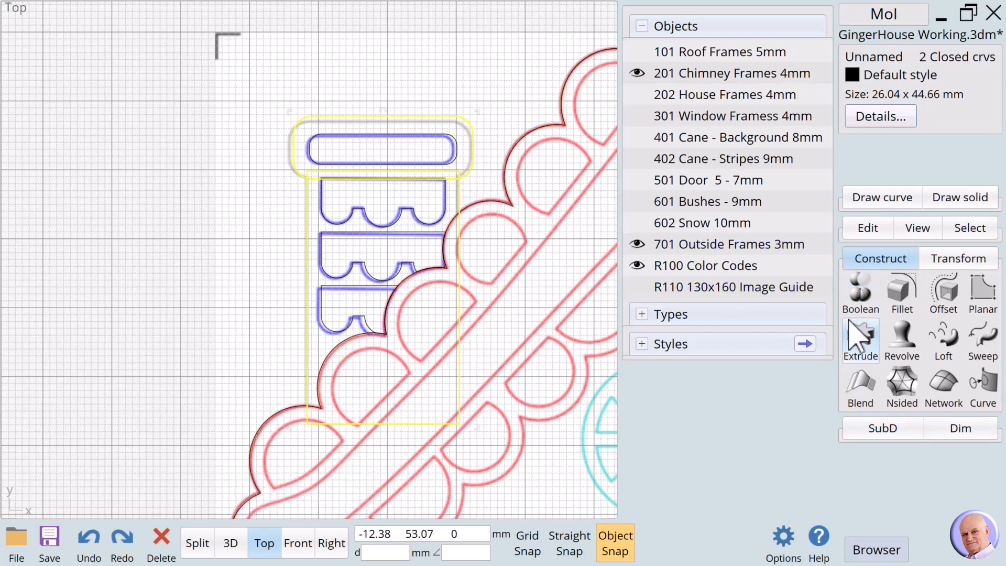
left_click(856, 303)
left_click(895, 299)
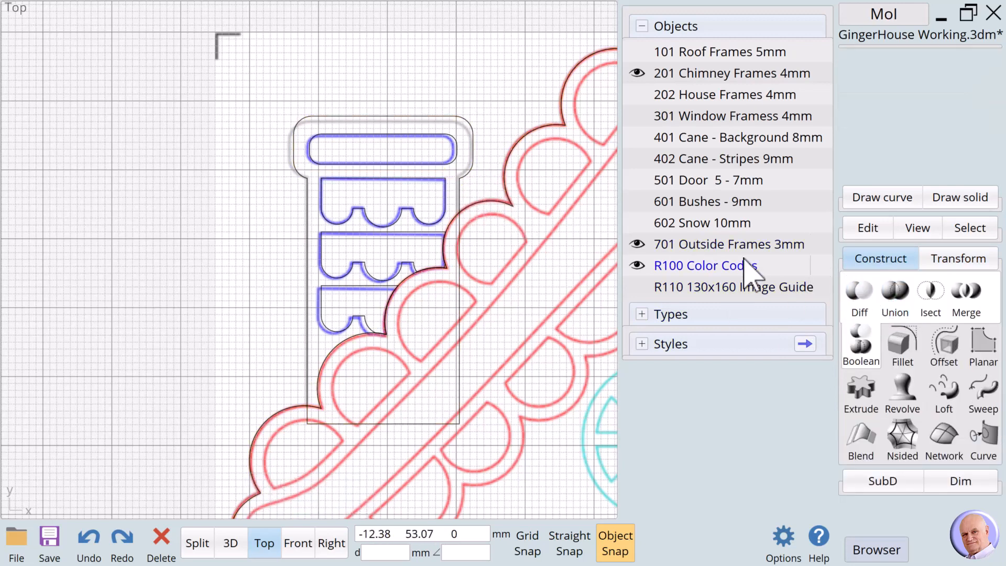
Step: Boolean union the chimney outline with the 701 Outside Frames outline and check the merged curve around the whole house
left_click(512, 163)
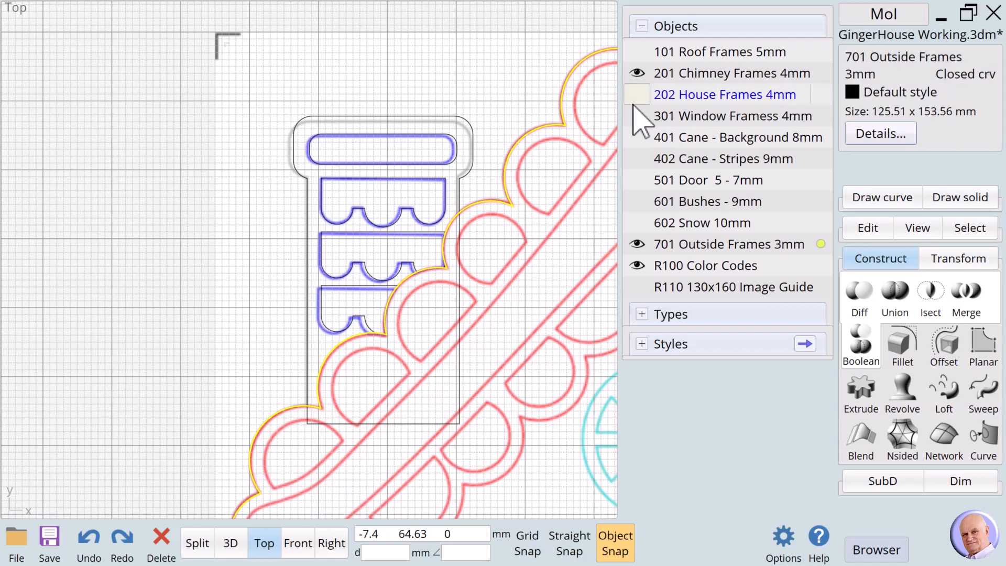
left_click(471, 181)
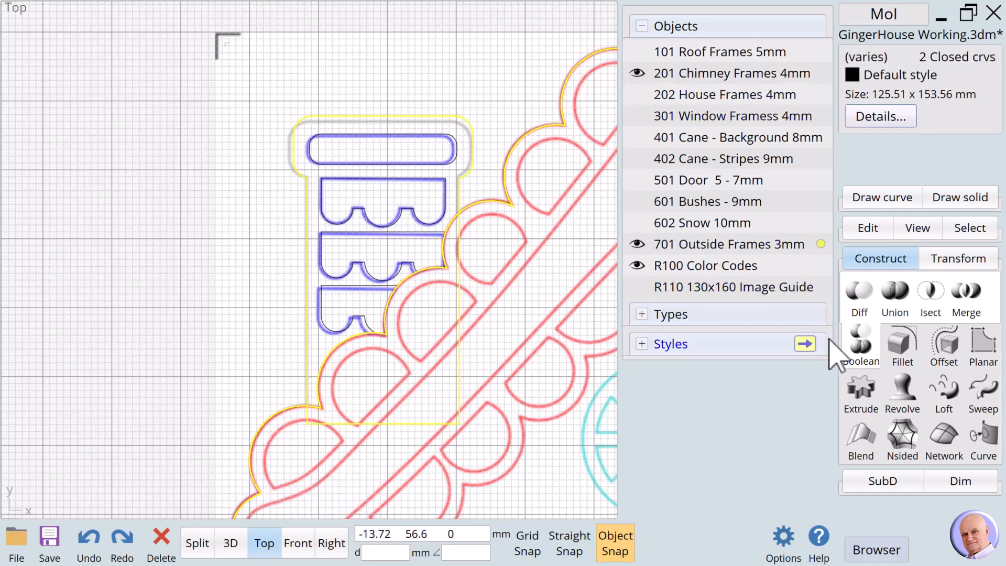
left_click(896, 297)
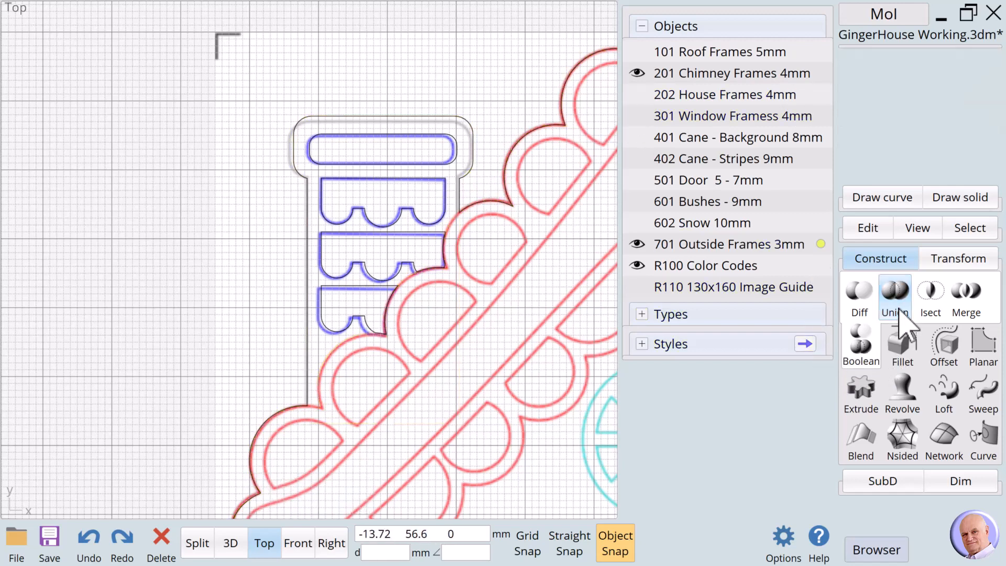
left_click(483, 202)
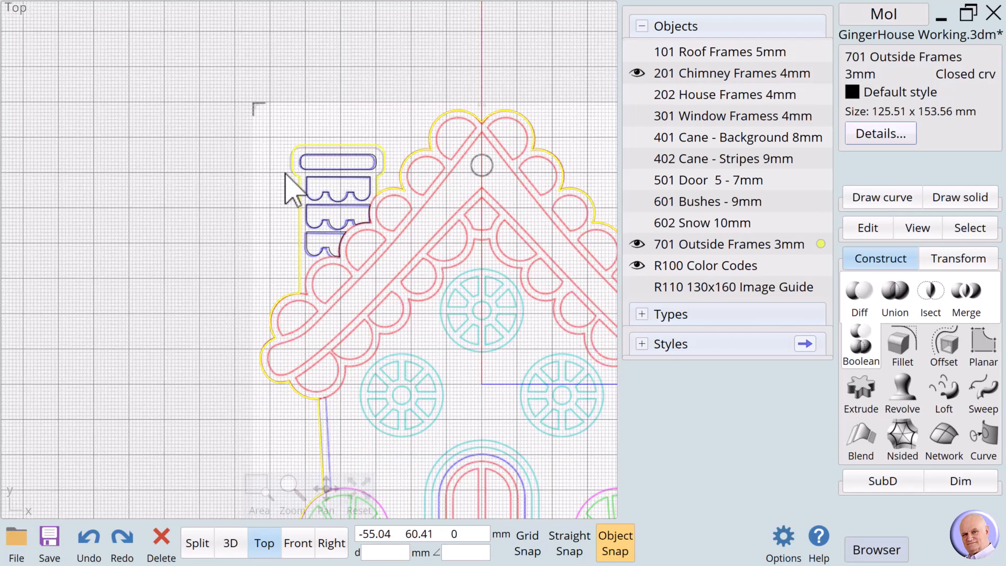
scroll(283, 192, "down", 1)
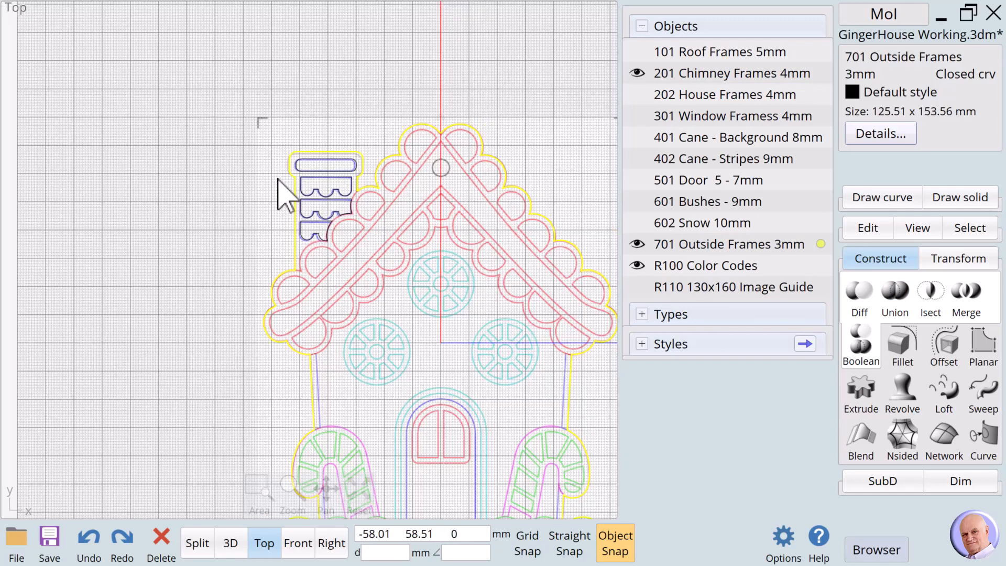
left_click(598, 411)
scroll(245, 370, "down", 1)
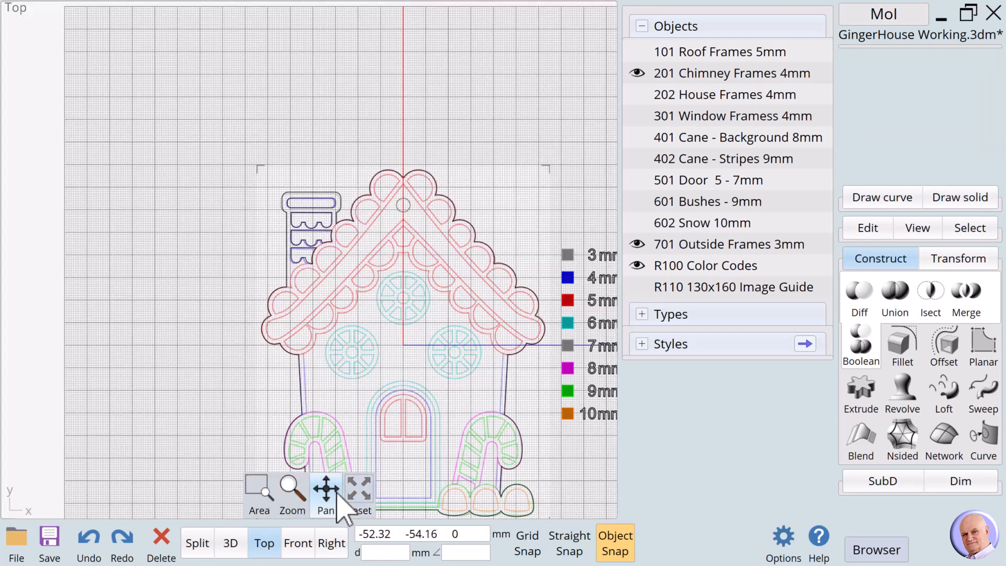
Step: Show all the hidden traced curve sets, from 101 Roof Frames through 602 Snow, keeping the R110 image guide hidden
left_click_drag(326, 488, 544, 482)
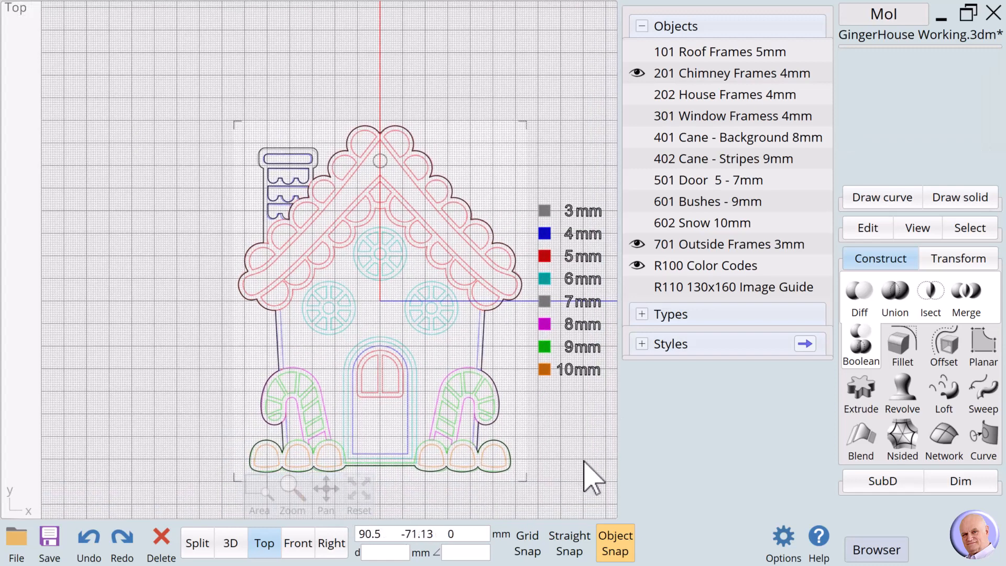
left_click(645, 52)
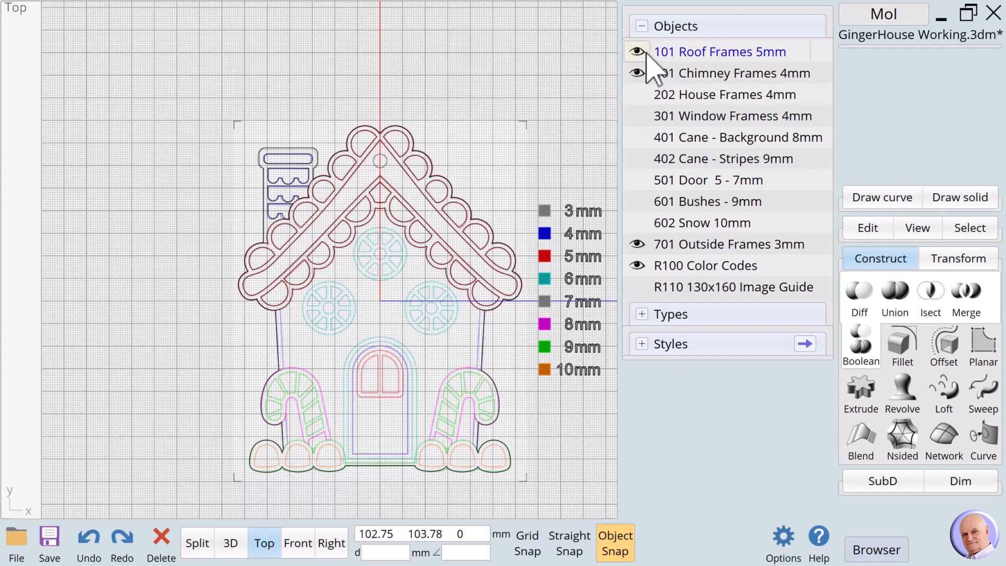
left_click(639, 95)
left_click(639, 116)
left_click(639, 137)
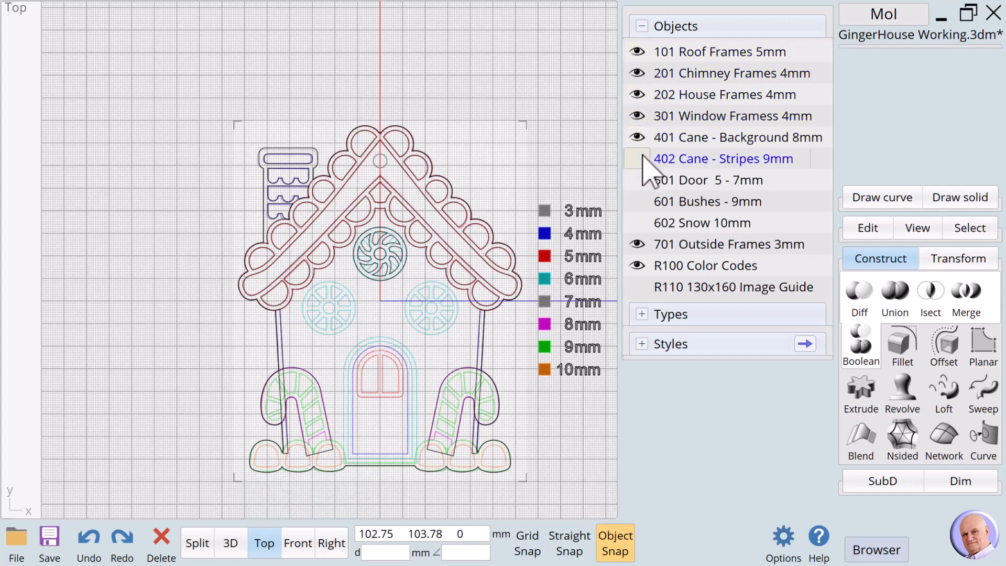
left_click(639, 159)
left_click(642, 179)
left_click(639, 201)
left_click(636, 223)
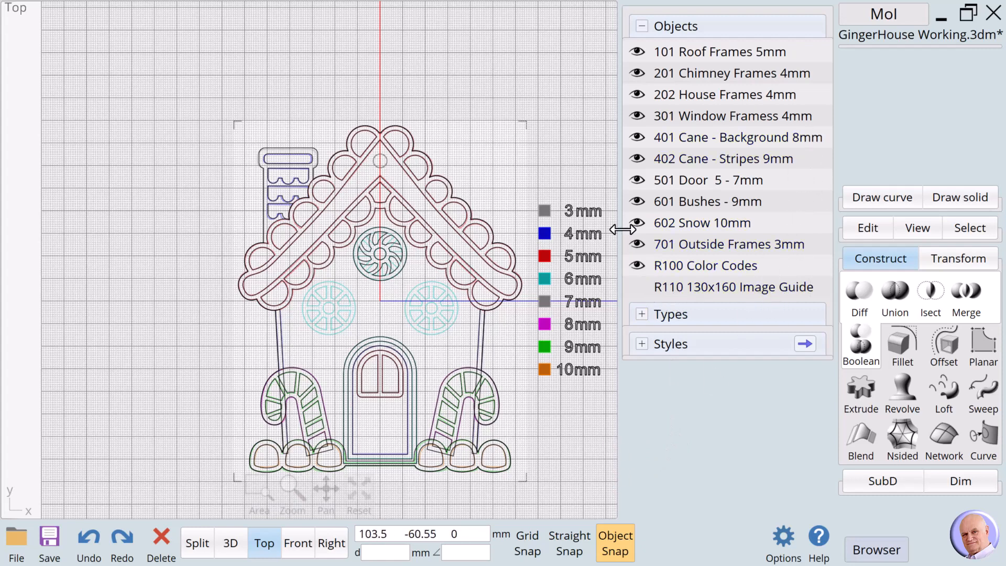
Step: Extrude the 701 Outside Frames outline by 3 mm as the base plate of the house
left_click(820, 244)
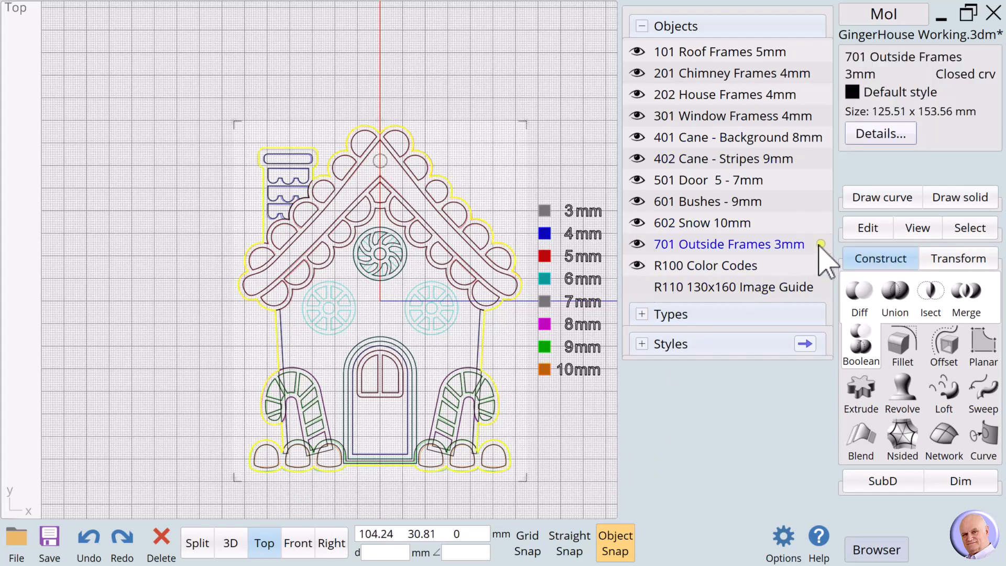
left_click(860, 393)
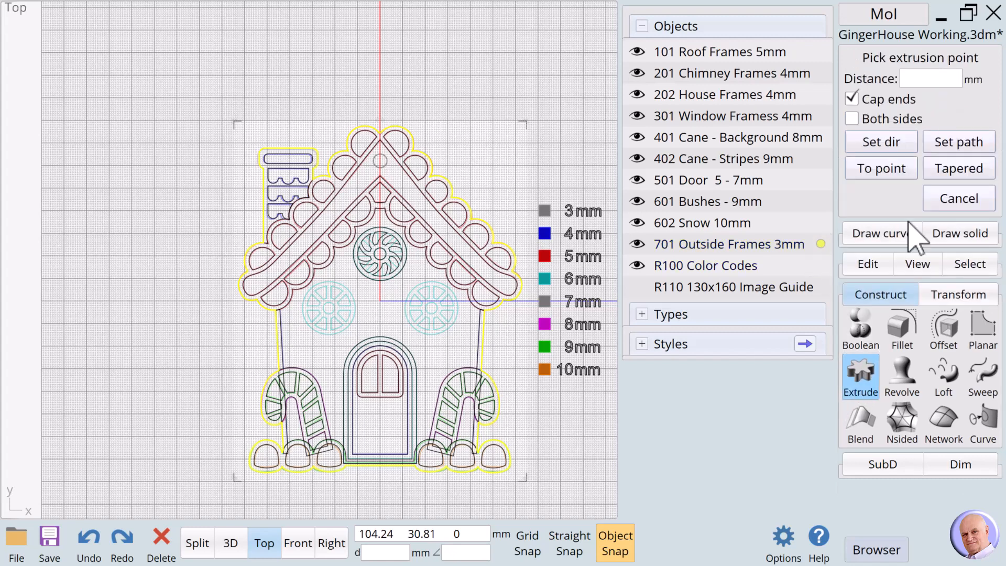
left_click(920, 79)
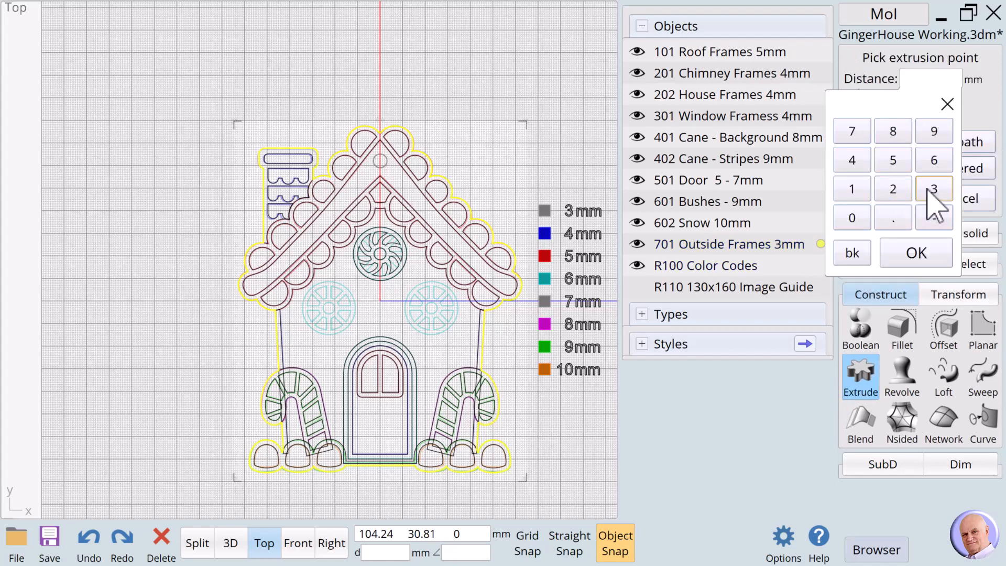
left_click(893, 256)
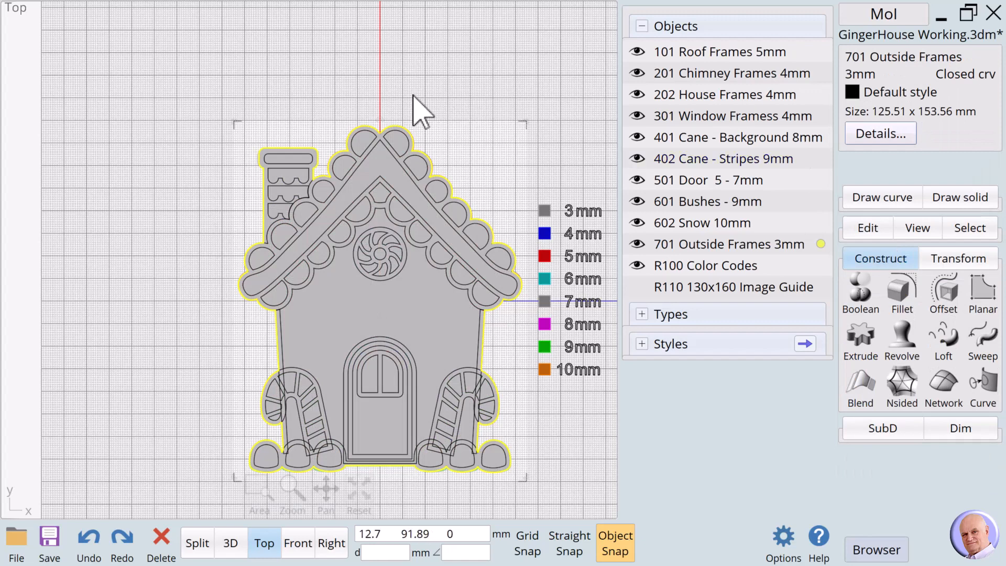
left_click(433, 122)
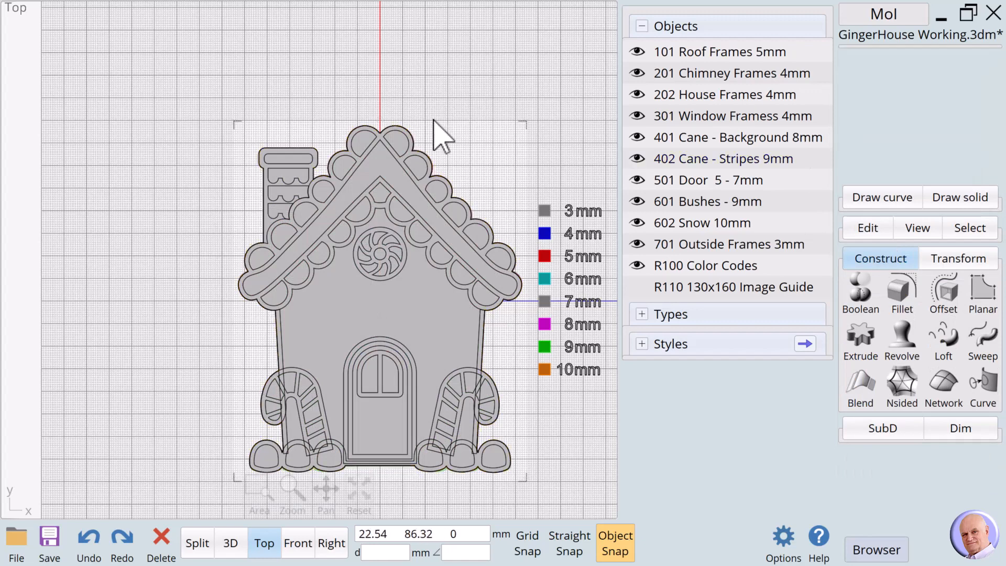
Step: Draw a center circle of about 3.8 mm radius over the hanging hole guide just below the roof peak
left_click(265, 543)
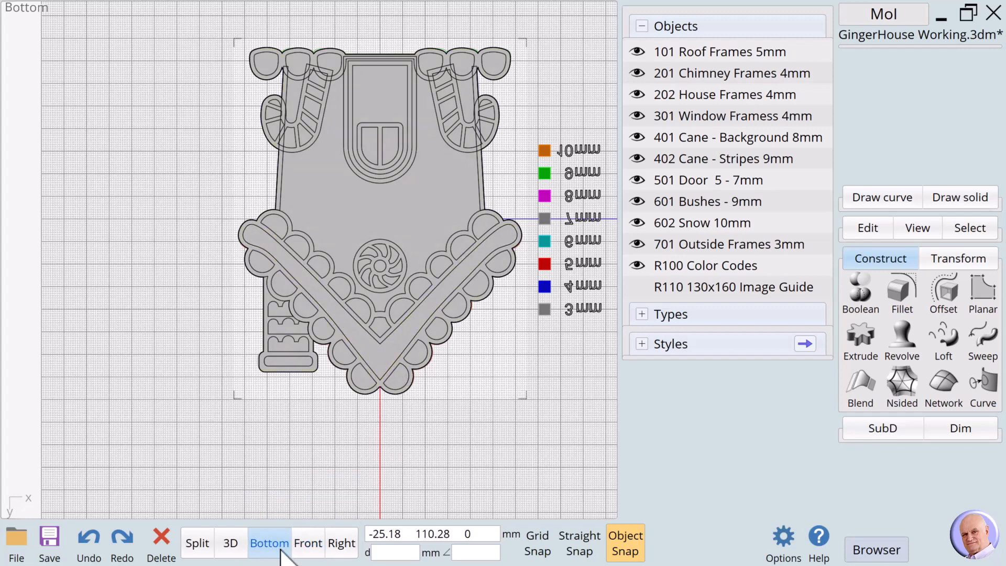
left_click(262, 545)
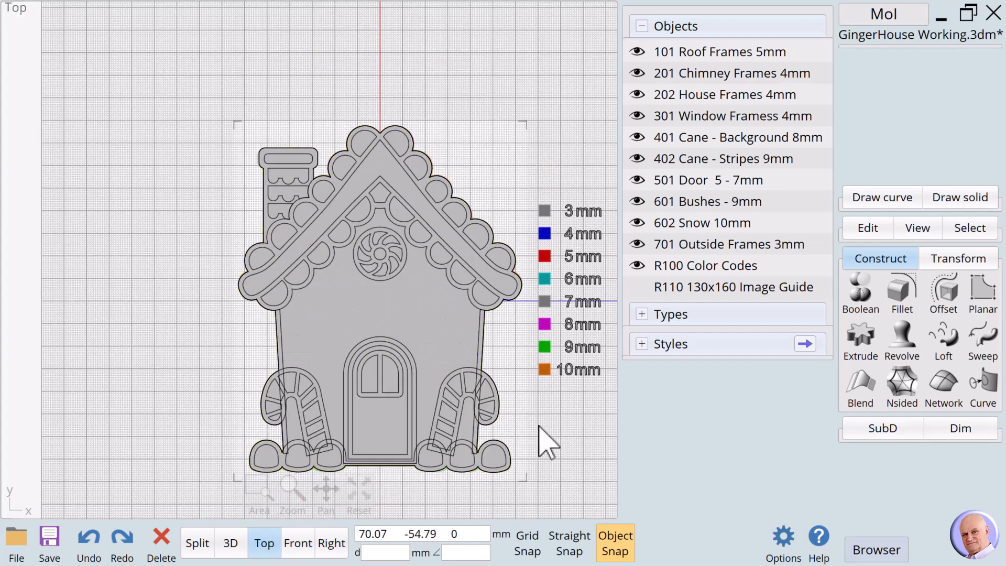
left_click(875, 199)
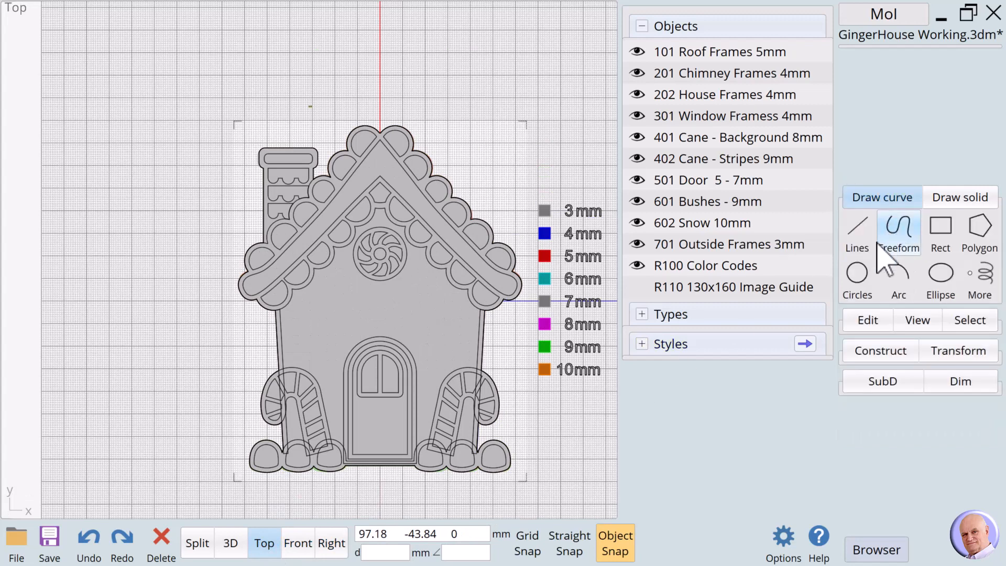
left_click(862, 277)
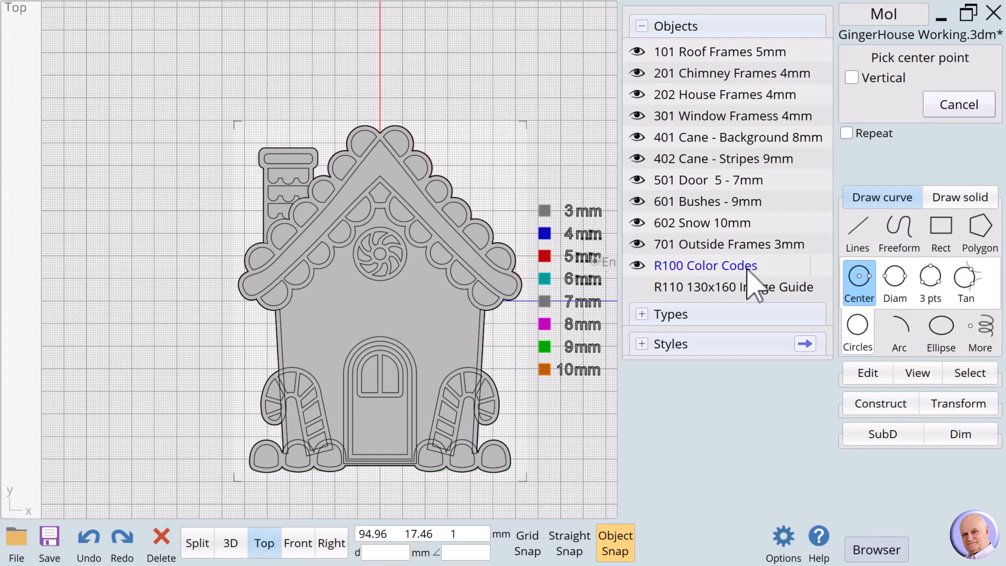
left_click(380, 161)
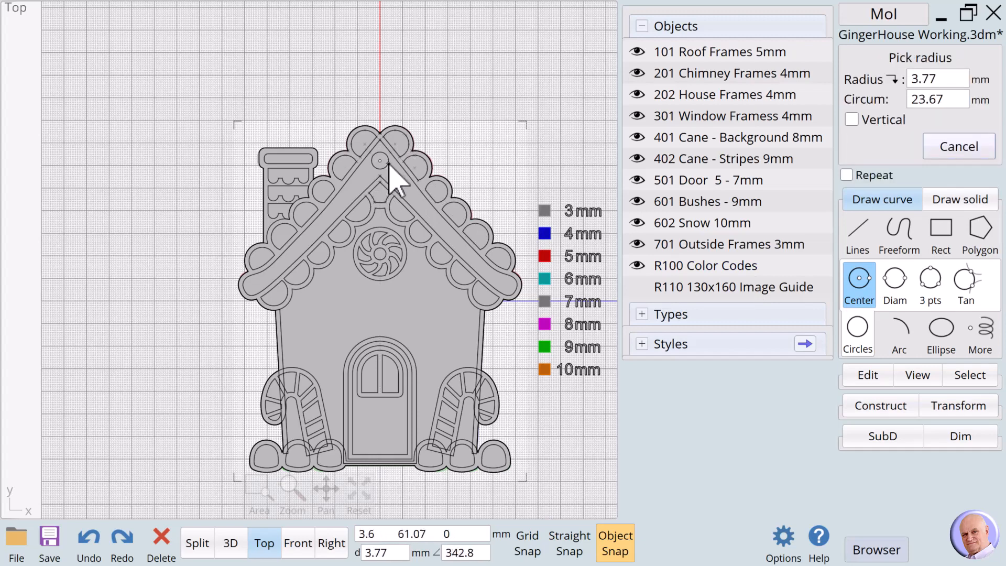
left_click(389, 164)
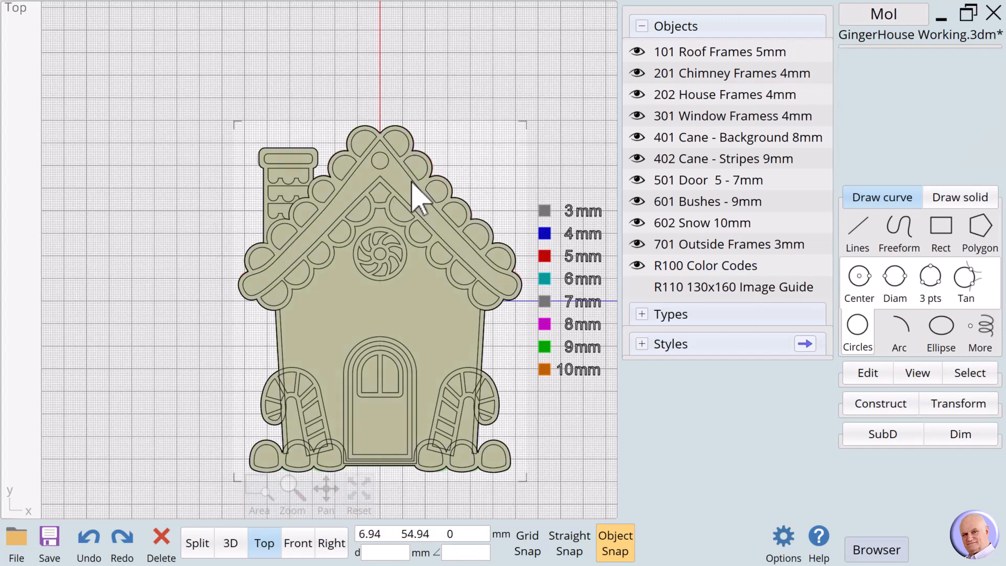
Step: Boolean subtract the circle below the roof peak from the 3 mm base solid to cut the hanging hole
left_click(433, 344)
left_click(879, 403)
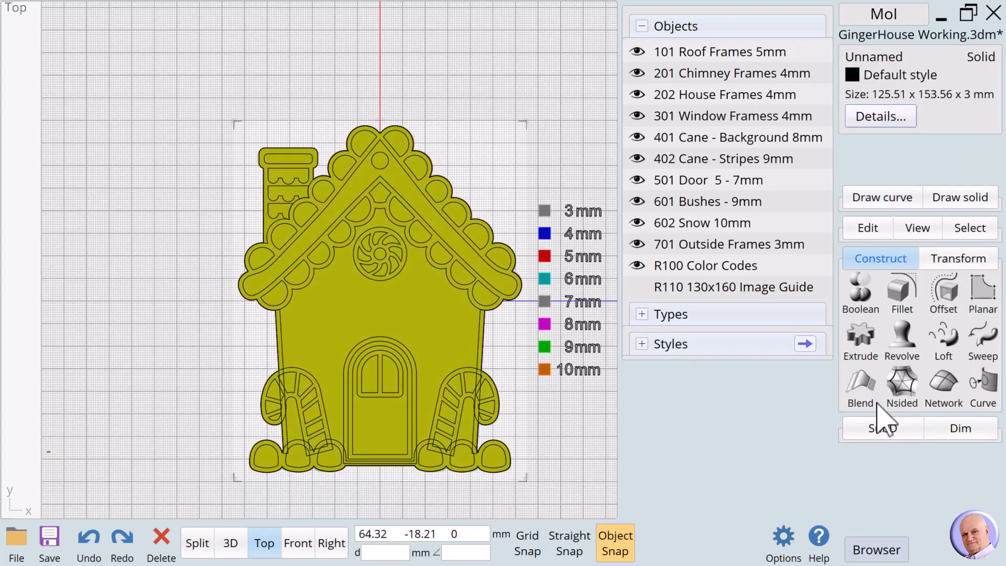
left_click(859, 289)
left_click(859, 292)
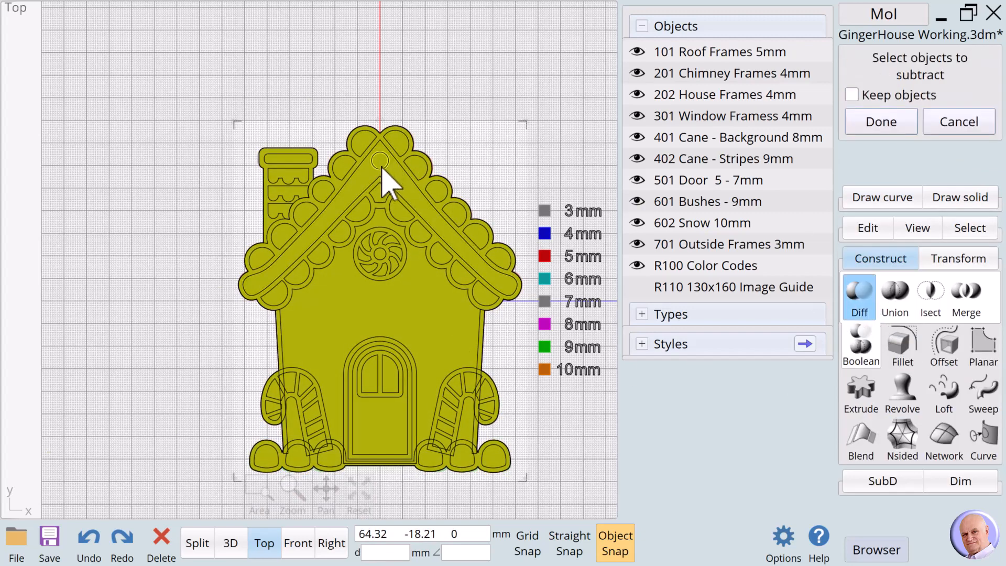
left_click(860, 123)
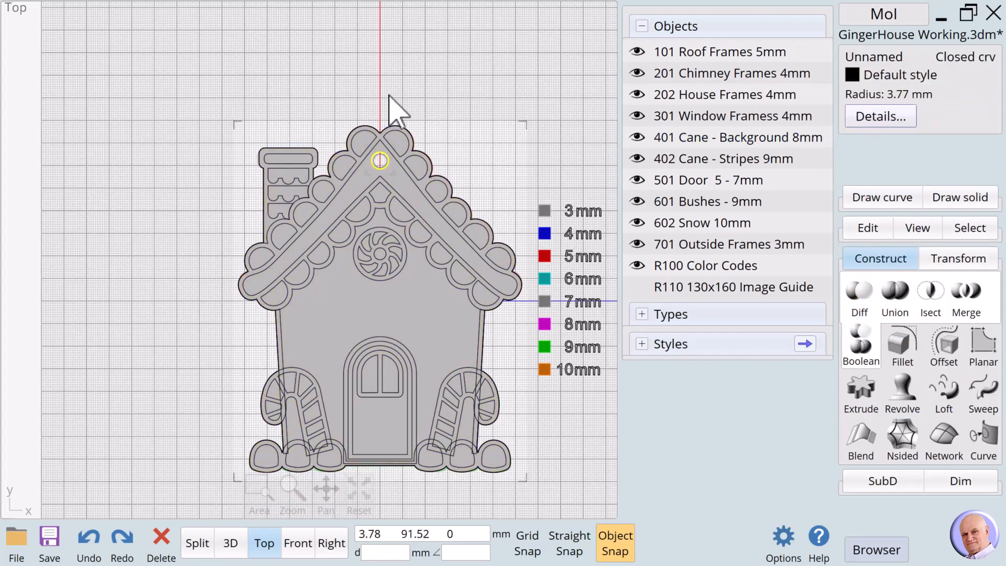
left_click(489, 118)
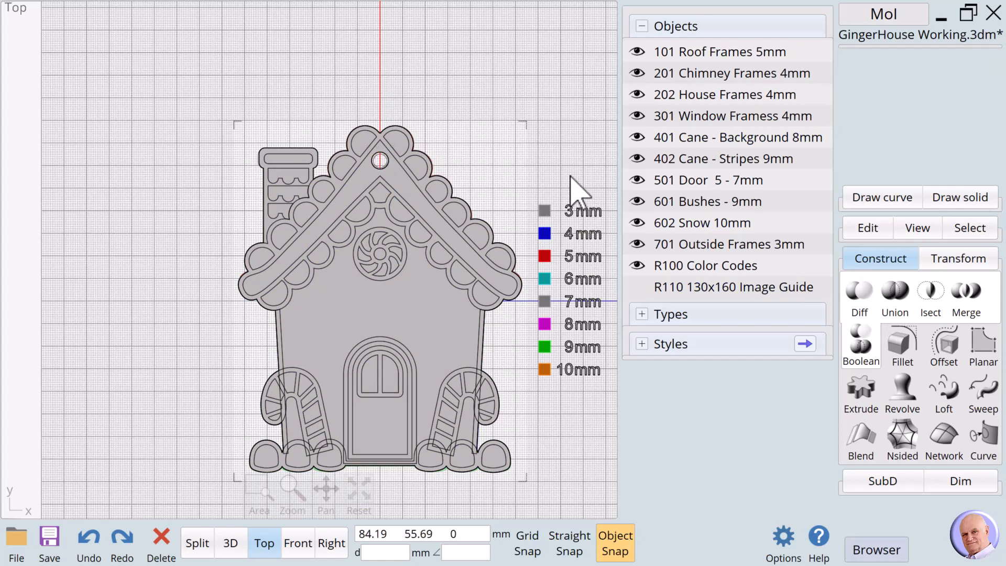
left_click(381, 165)
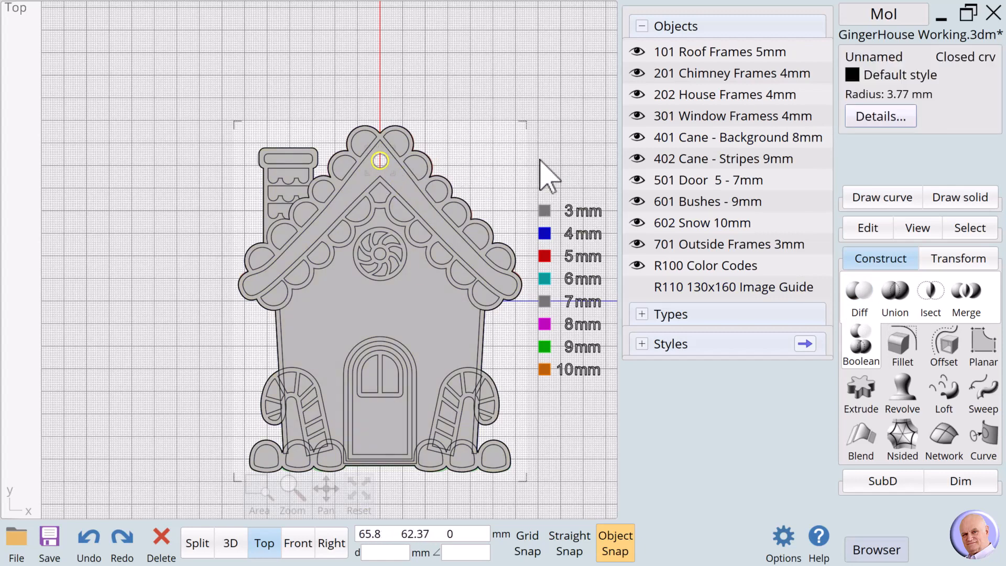
left_click(529, 140)
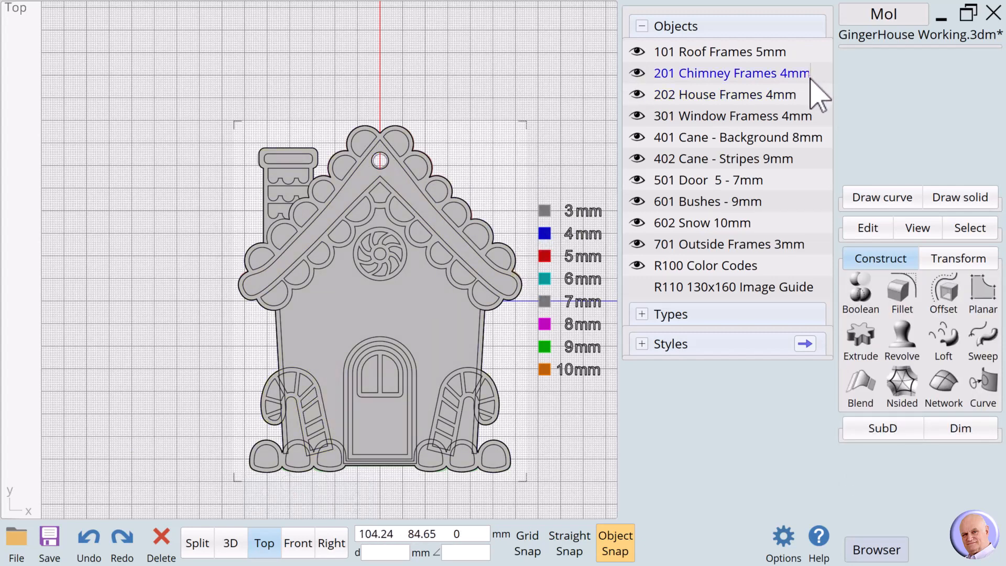
Step: Extrude all the 101 Roof Frames curves by 5 mm
left_click(820, 52)
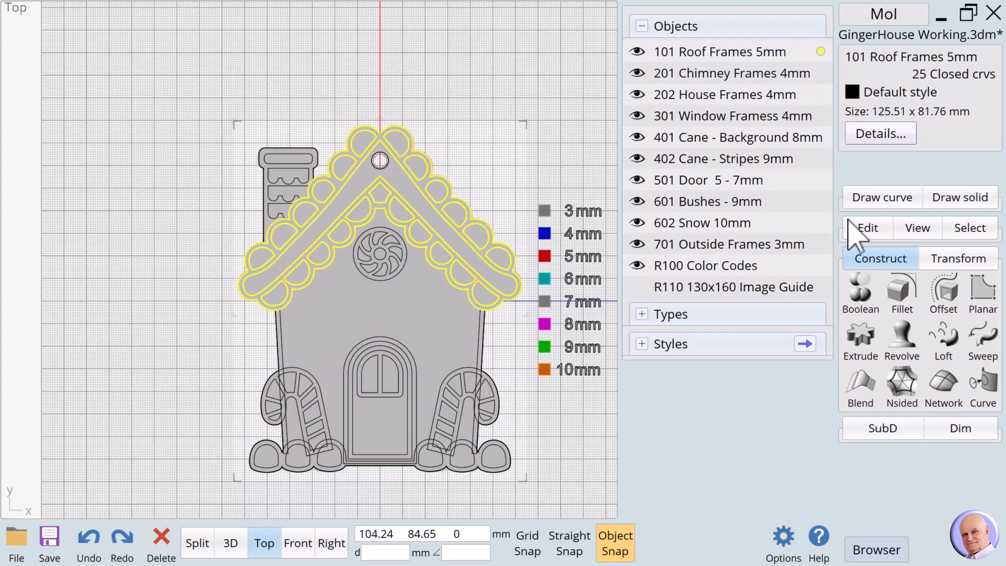
left_click(865, 261)
left_click(861, 257)
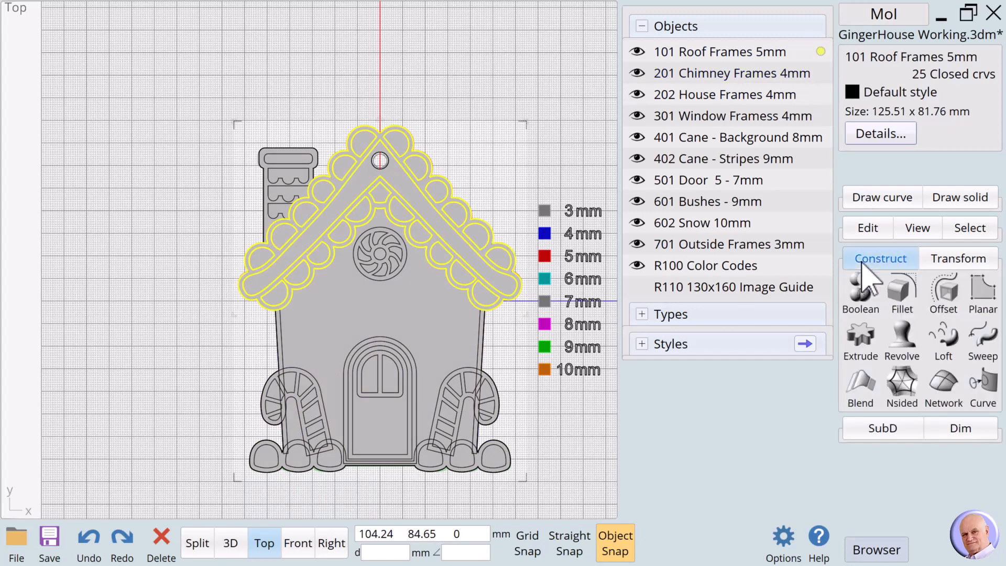
left_click(860, 338)
left_click(917, 78)
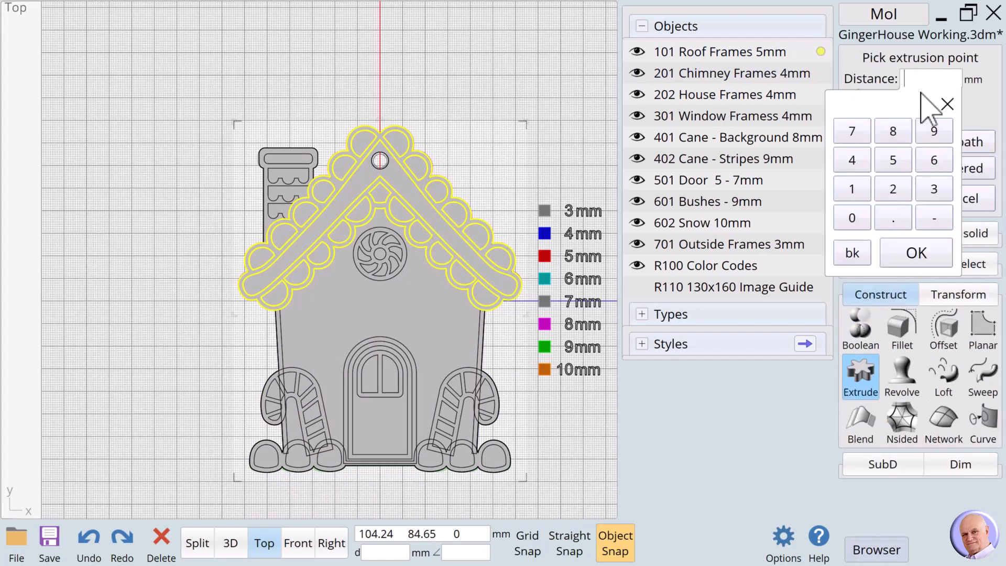
left_click(901, 166)
left_click(909, 252)
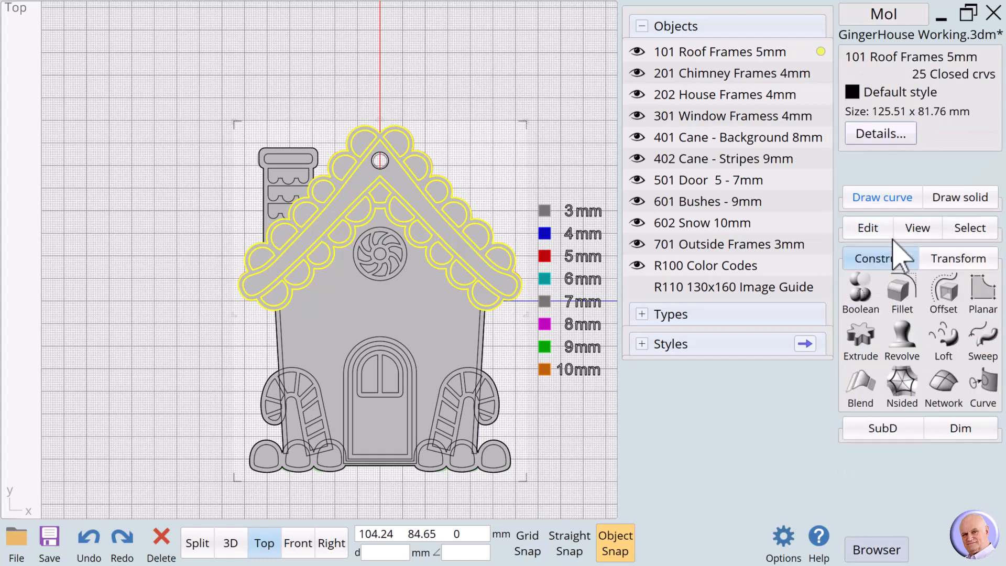
left_click(498, 175)
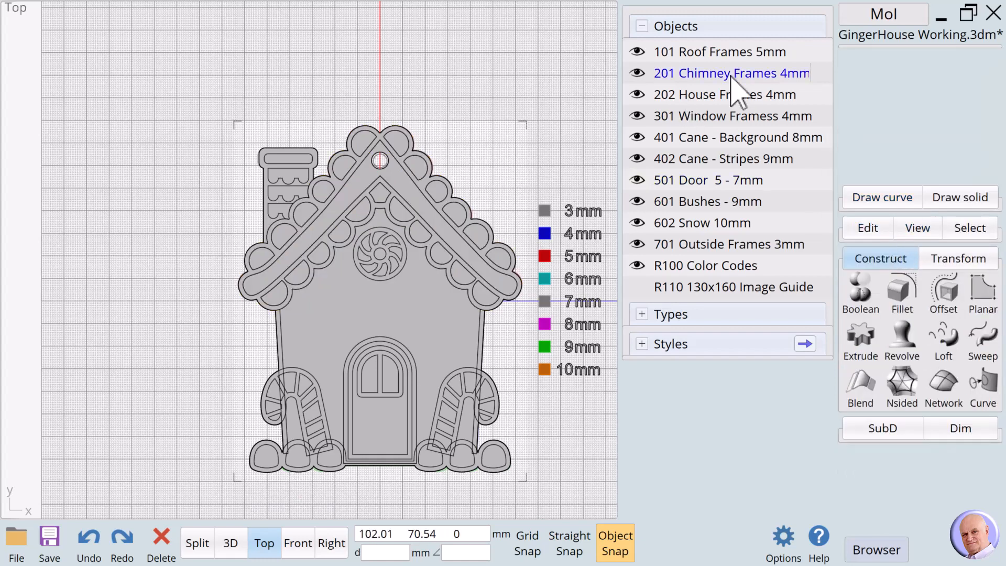
Step: Extrude the four 201 Chimney Frames curves by 4 mm
left_click(821, 74)
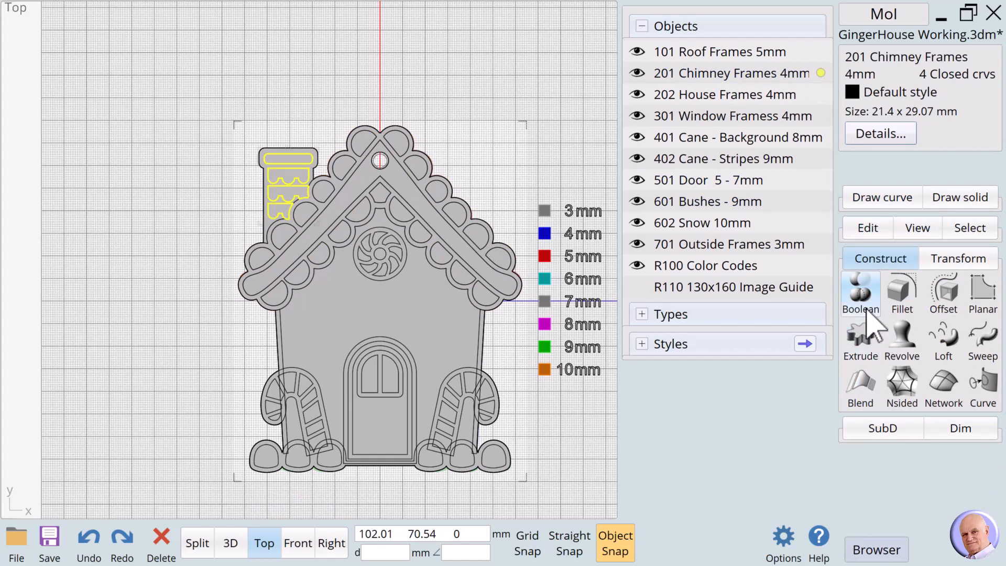
left_click(860, 341)
left_click(909, 78)
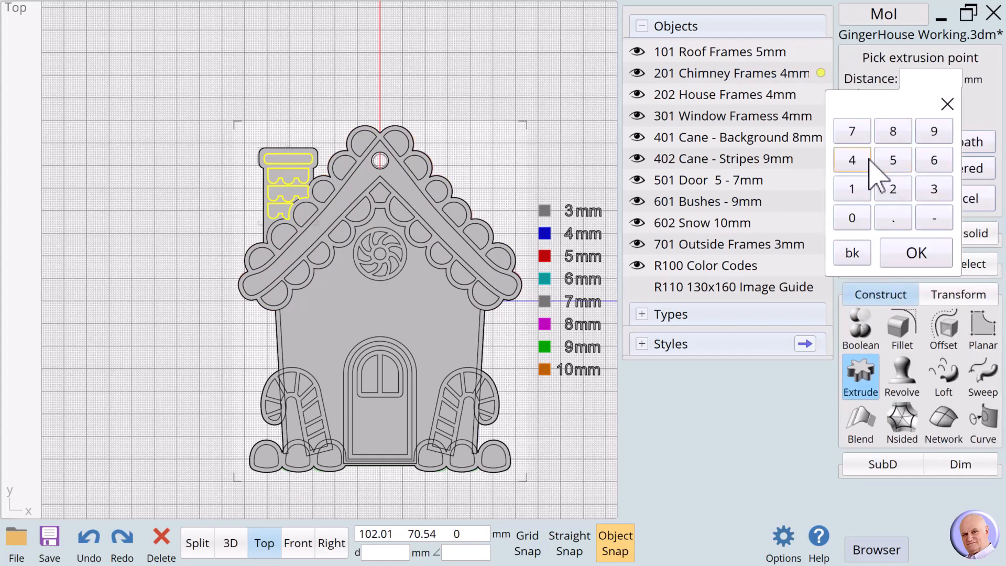
left_click(850, 160)
left_click(906, 252)
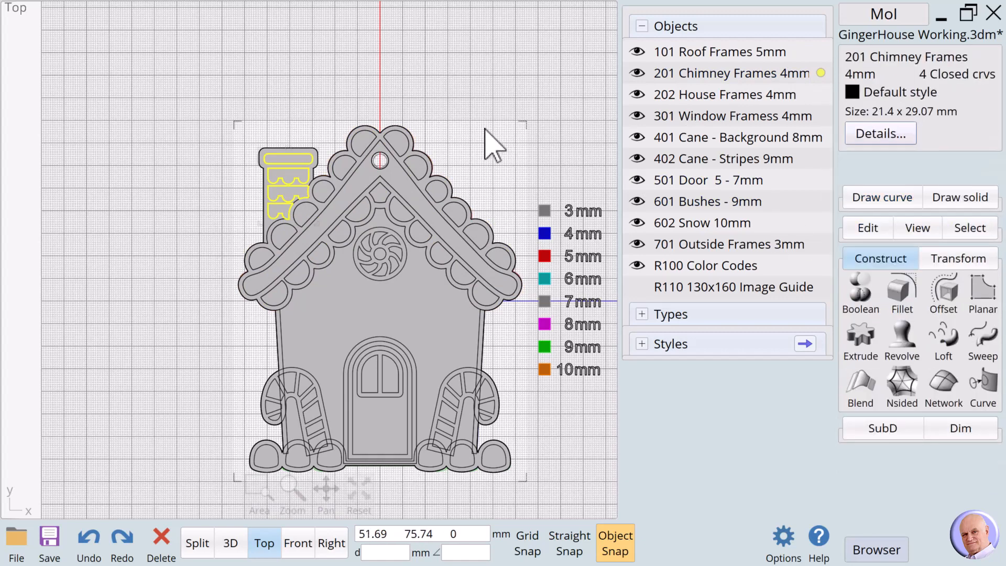
left_click(488, 145)
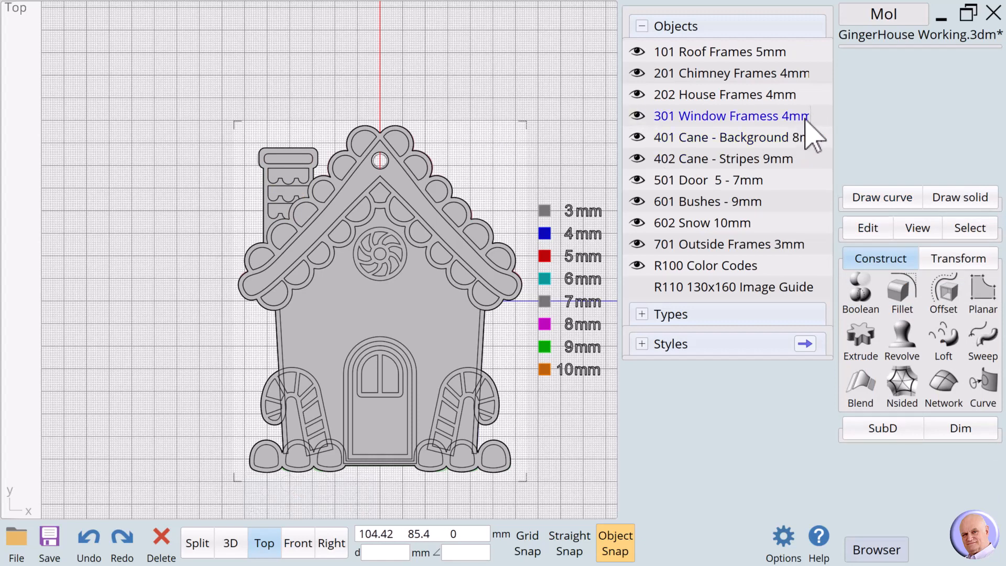
Step: Extrude the 301 Window Framess 4mm curves of the round gable window into a solid
left_click(820, 116)
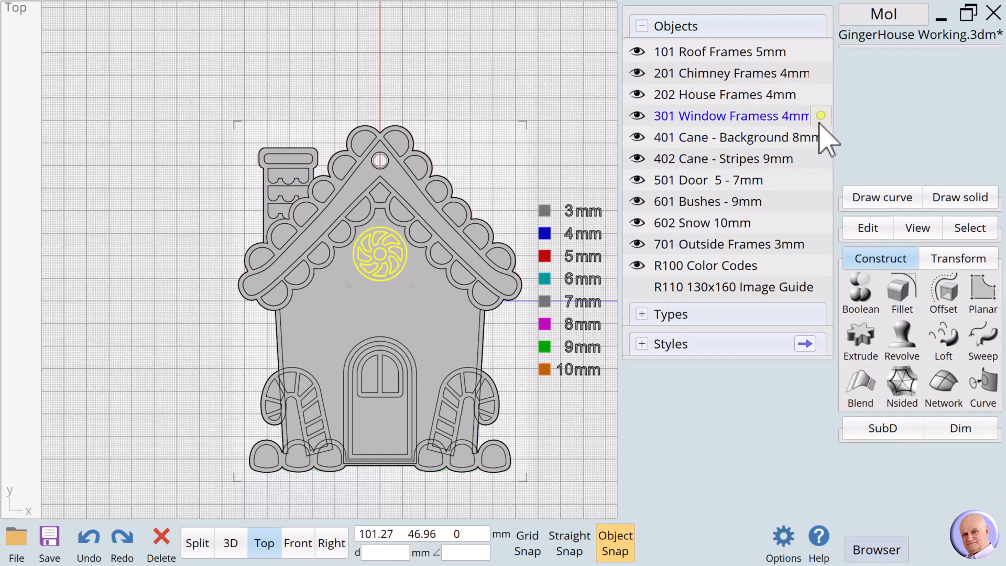
left_click(860, 338)
left_click(911, 80)
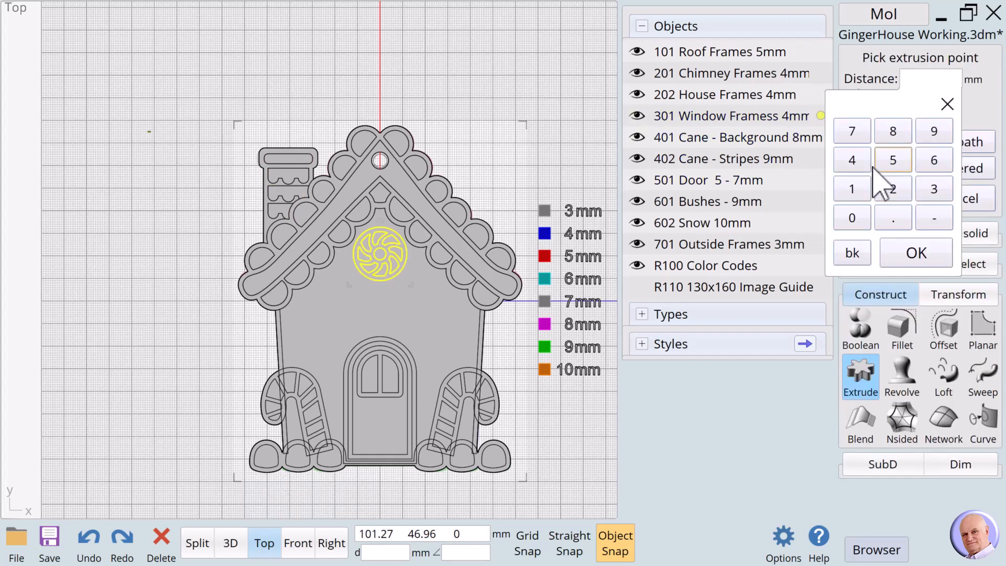
left_click(916, 253)
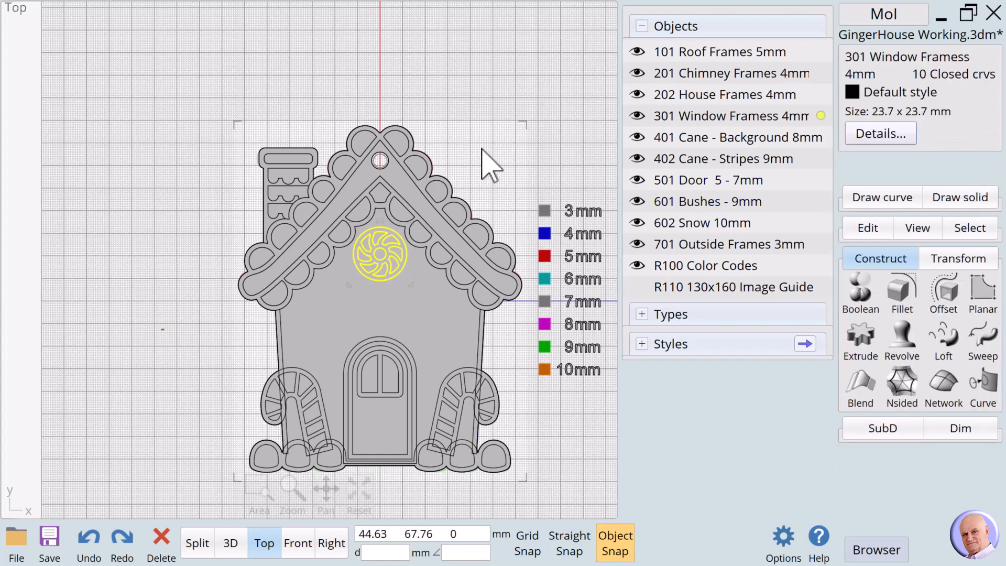
left_click(483, 148)
Step: Duplicate the round gable window solid in place and align the copy by its horizontal center below the original, at about Y -2 mm
scroll(403, 260, "up", 5)
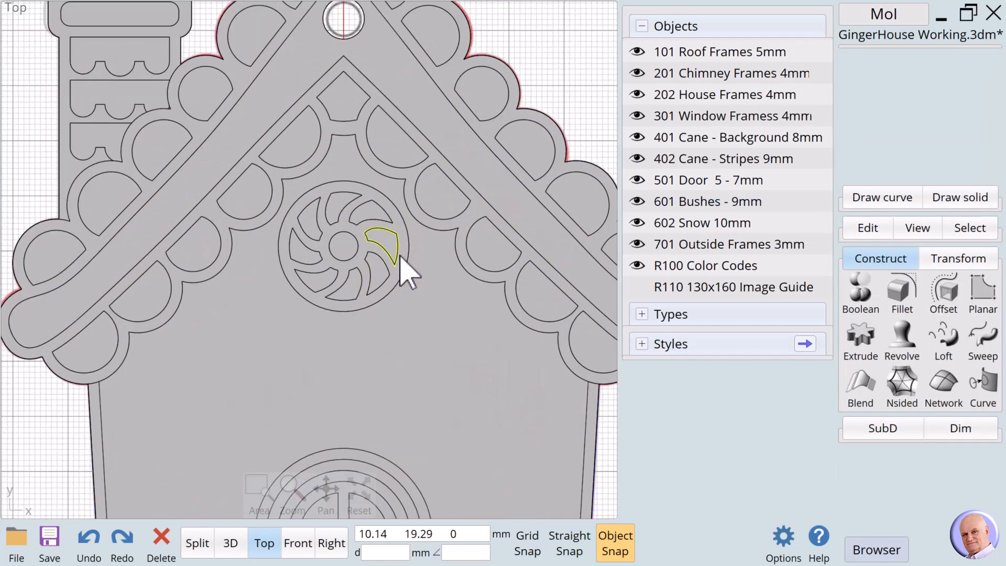
scroll(398, 268, "up", 2)
left_click(396, 278)
scroll(404, 230, "down", 5)
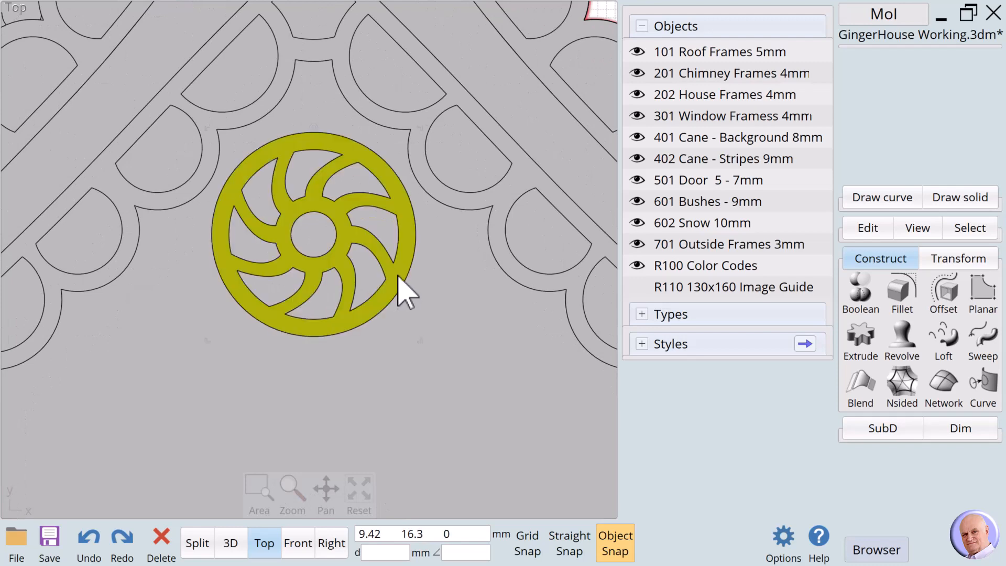
left_click(867, 228)
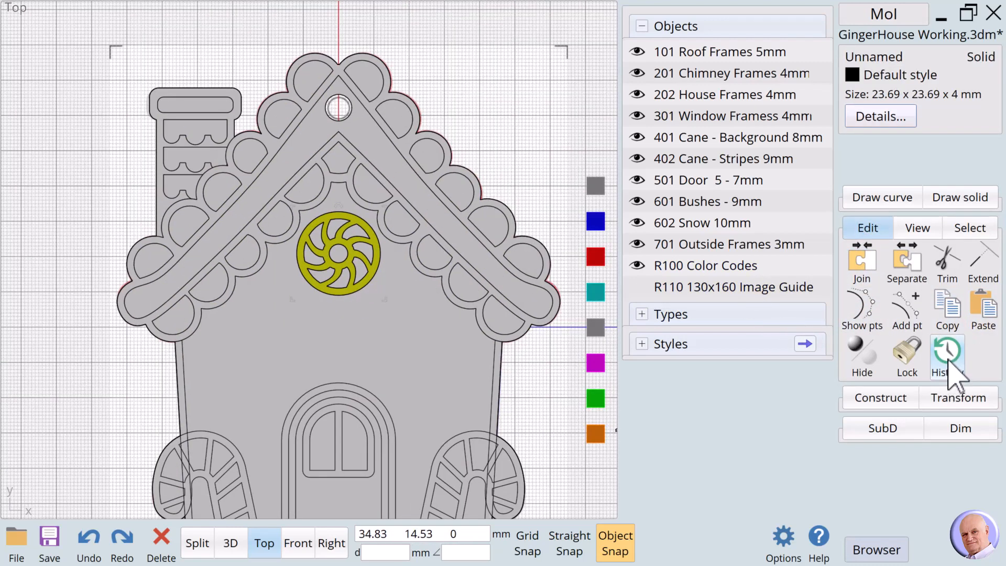
left_click(962, 400)
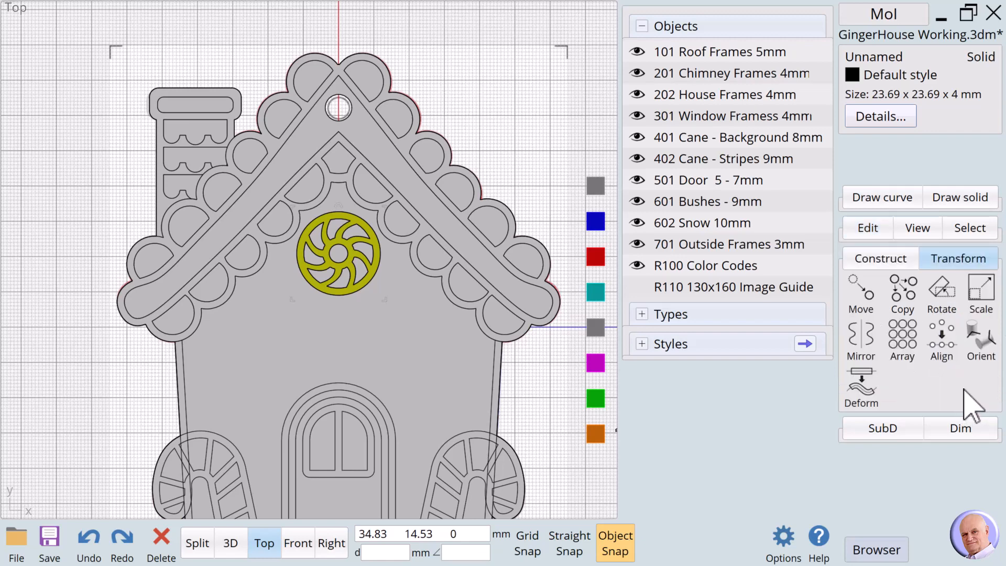
left_click(942, 335)
left_click(879, 100)
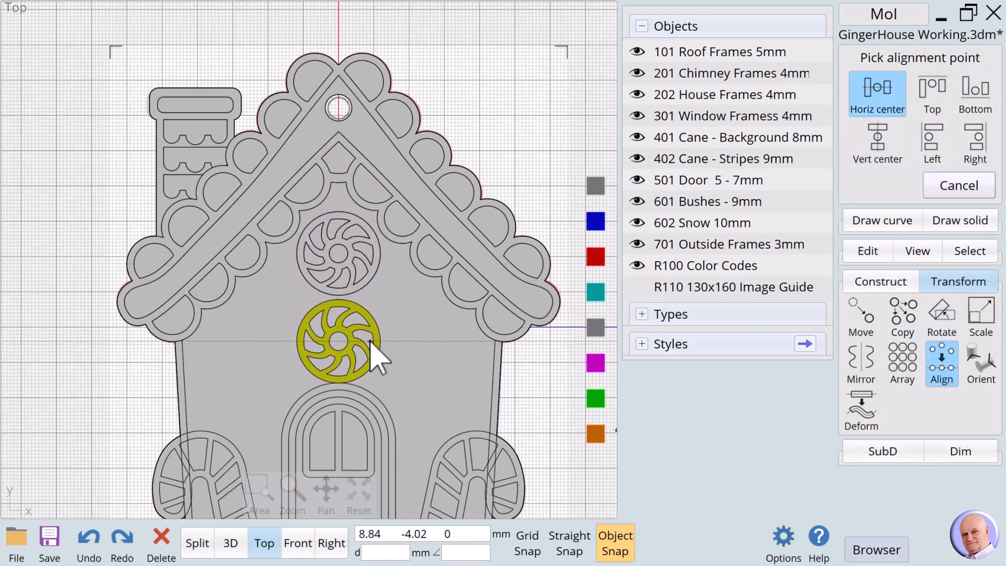
left_click(370, 351)
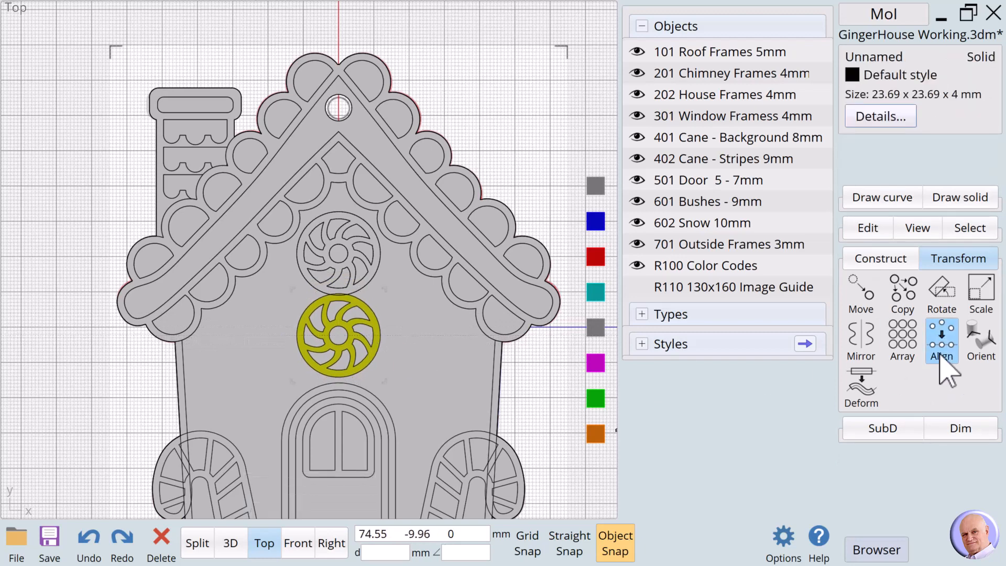
Step: Align the lower window copy by its vertical center to the left of the door, at about X -19.6 mm
left_click(942, 361)
left_click(884, 149)
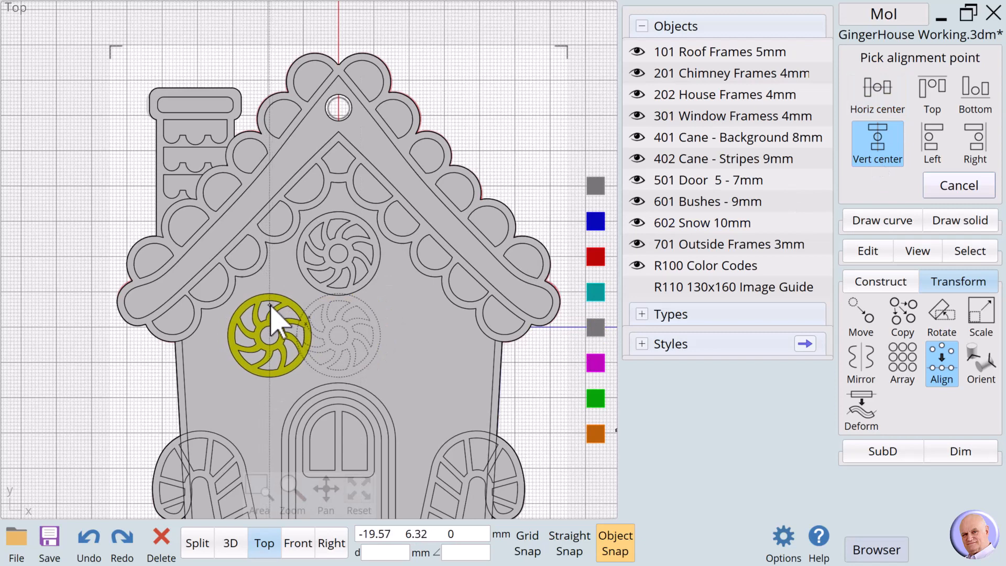
left_click(270, 306)
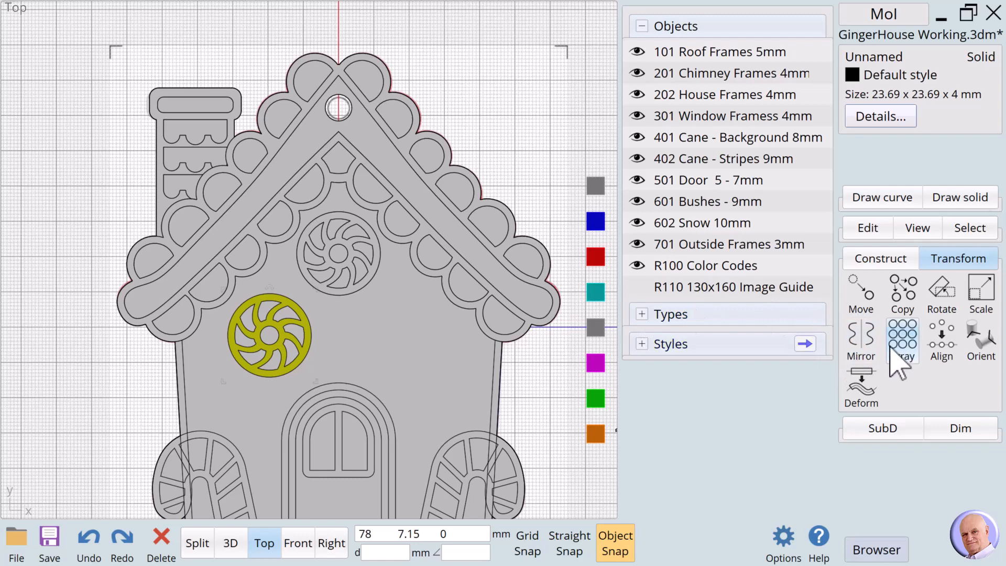
Step: Duplicate the lower left window solid and align the copy by its vertical center on the right side of the house, at about X 18.5 mm
left_click(867, 229)
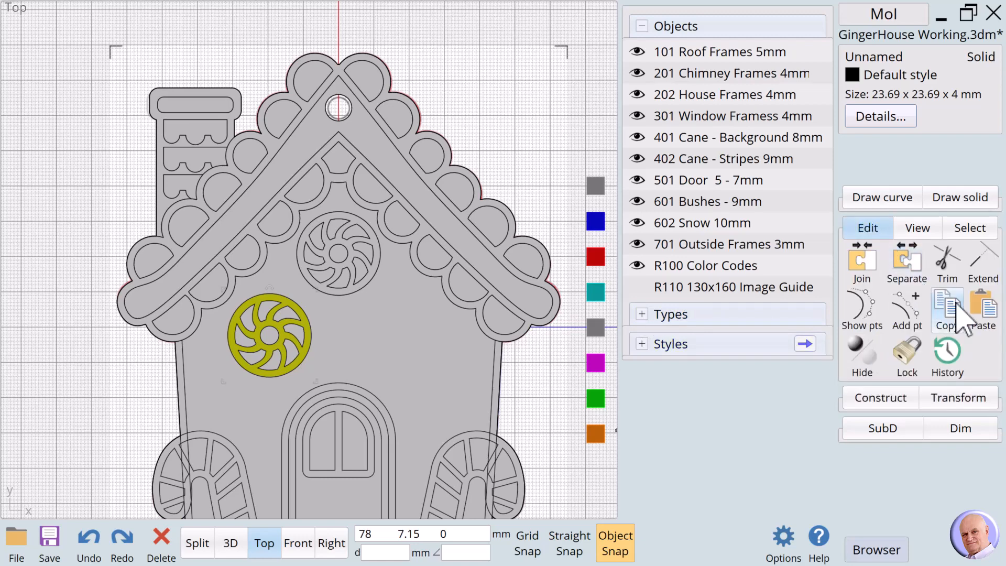
left_click(981, 307)
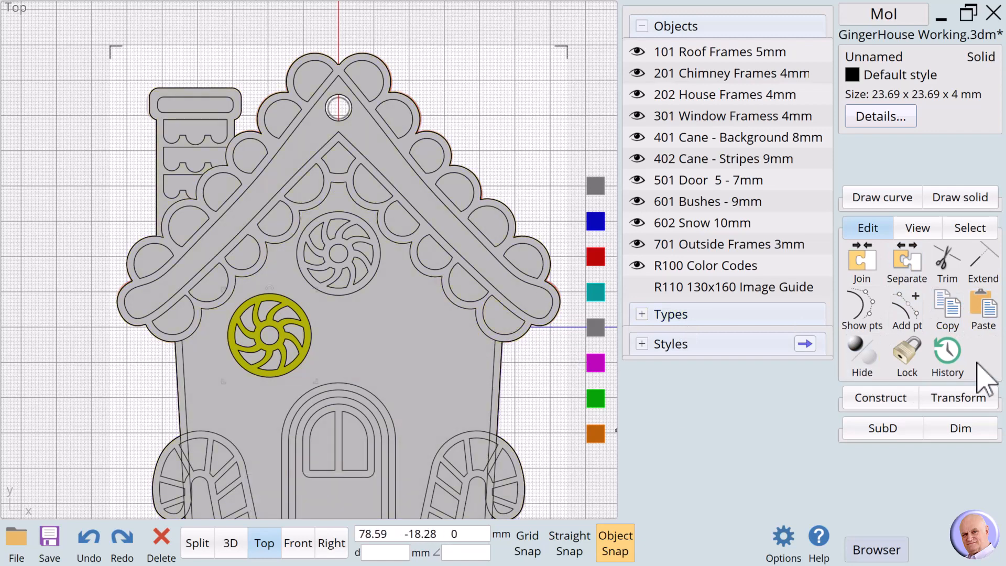
left_click(963, 398)
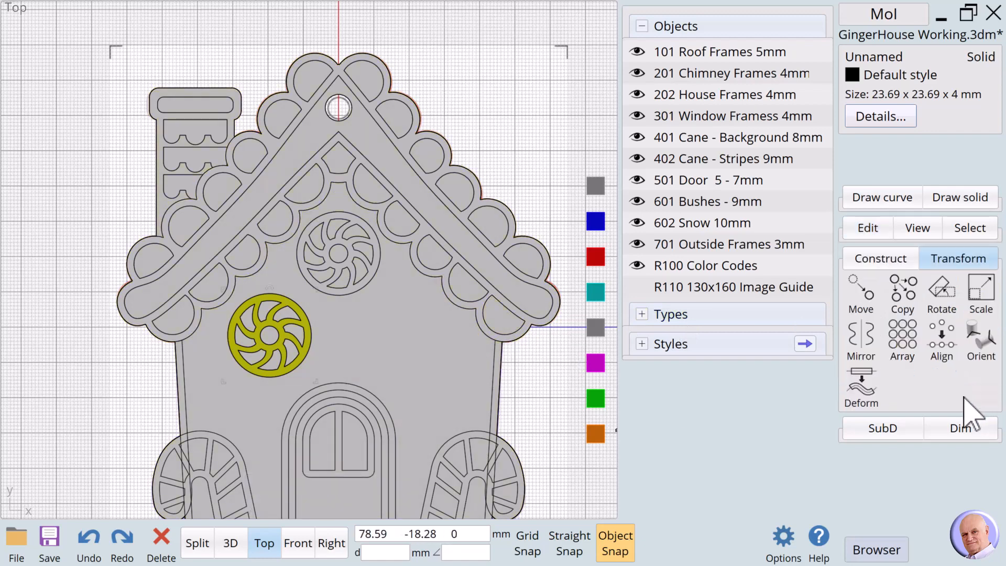
left_click(940, 343)
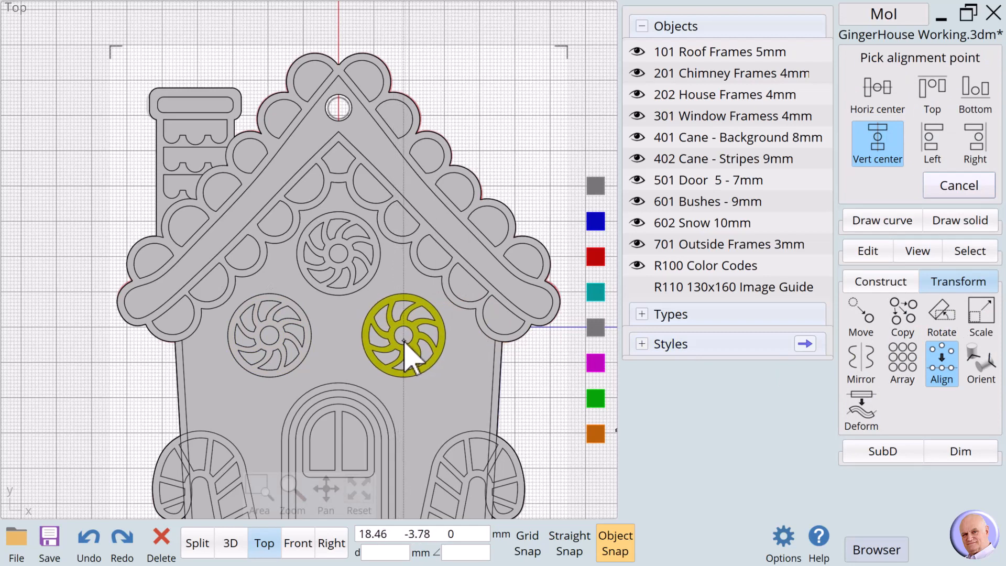
left_click(403, 340)
left_click(532, 381)
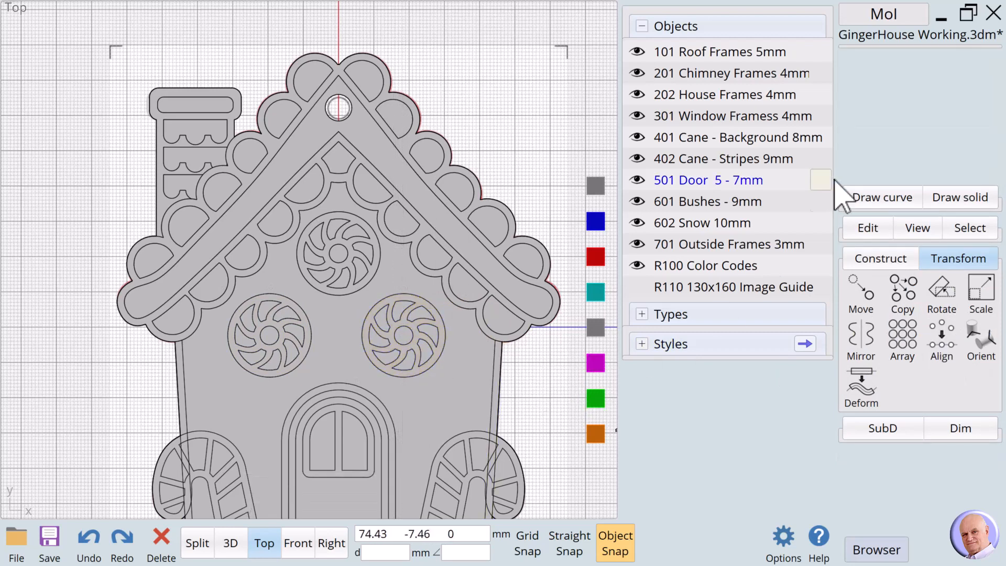
Step: Draw a centered reference rectangle from the gable window's center to the lower left window's center, without corner rounding
left_click(870, 202)
left_click(944, 228)
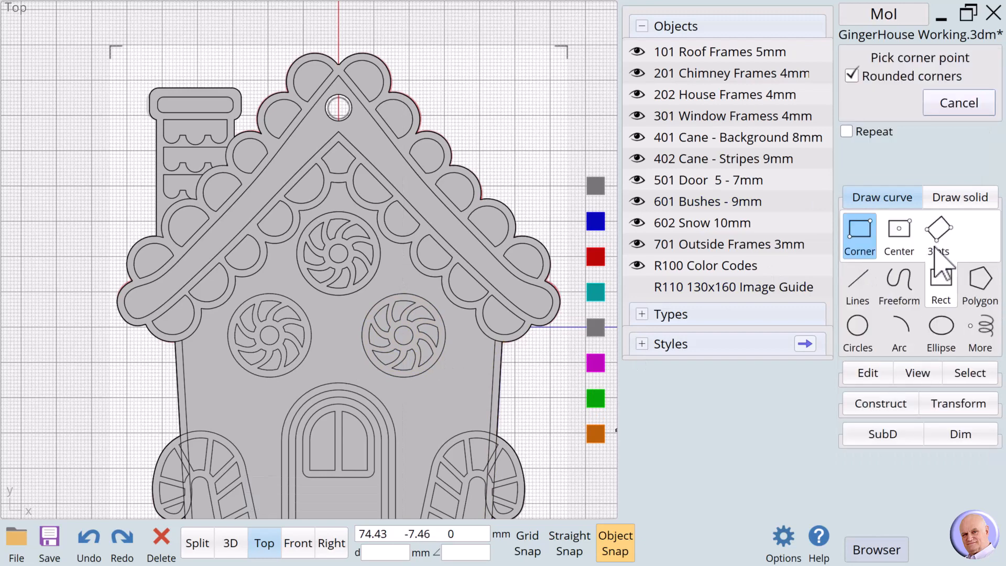
left_click(902, 238)
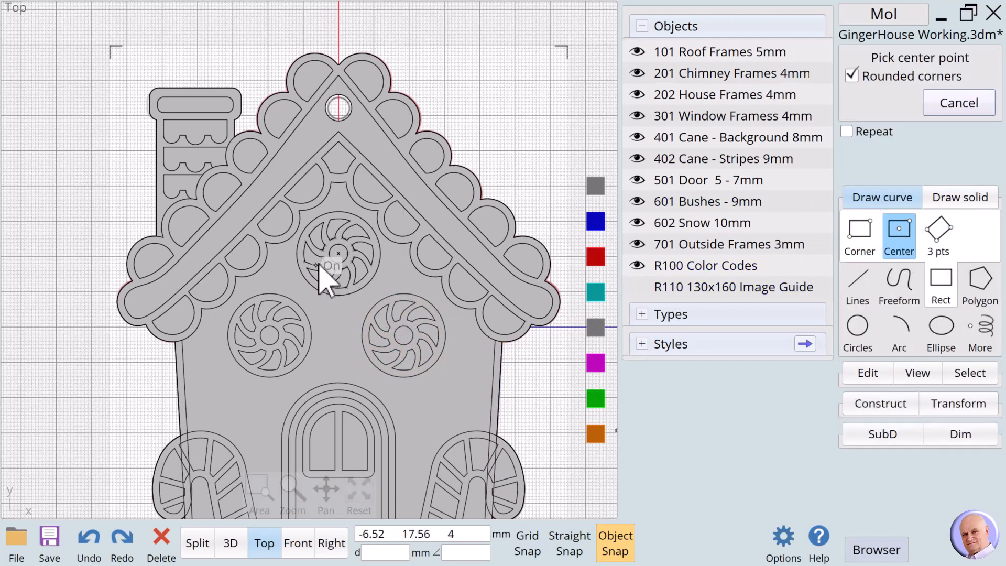
left_click(338, 253)
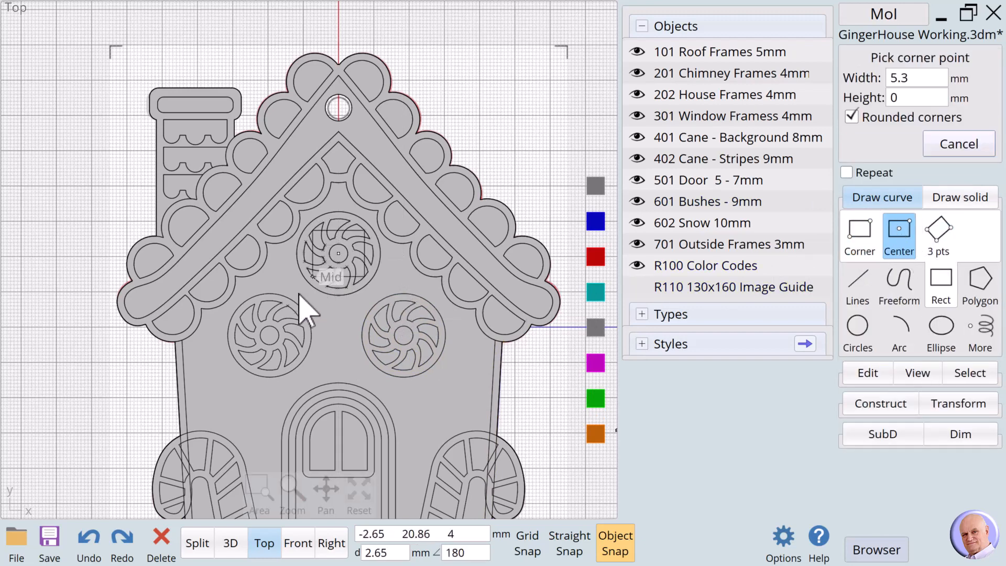
left_click(269, 336)
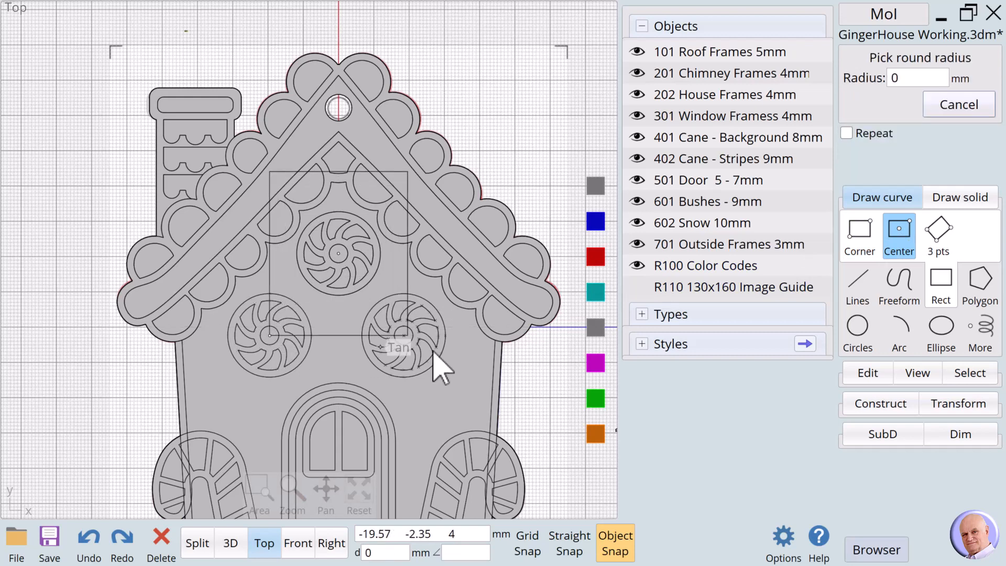
key("Return")
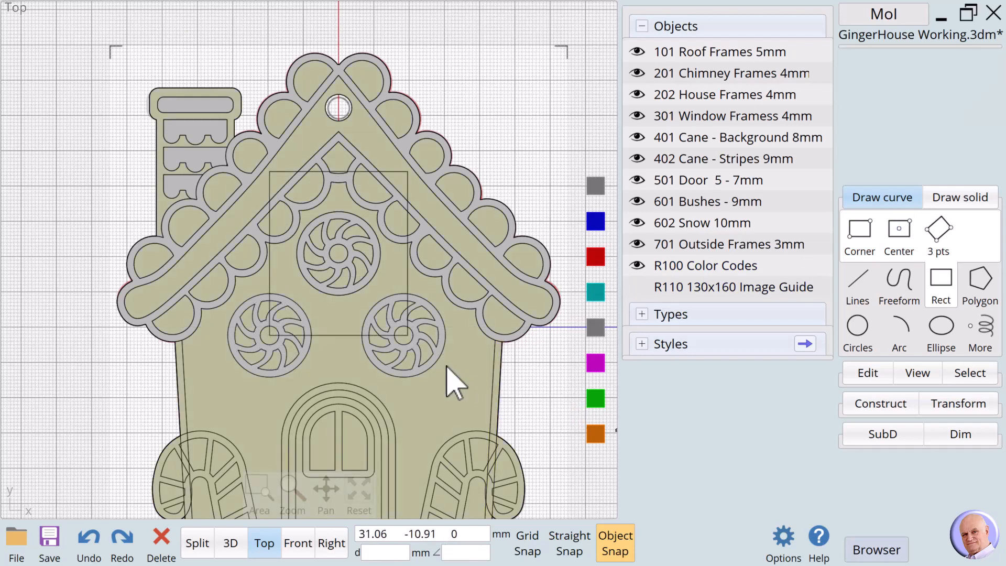
Step: Move the lower right window from its center onto the lower right corner of the reference rectangle
left_click(428, 370)
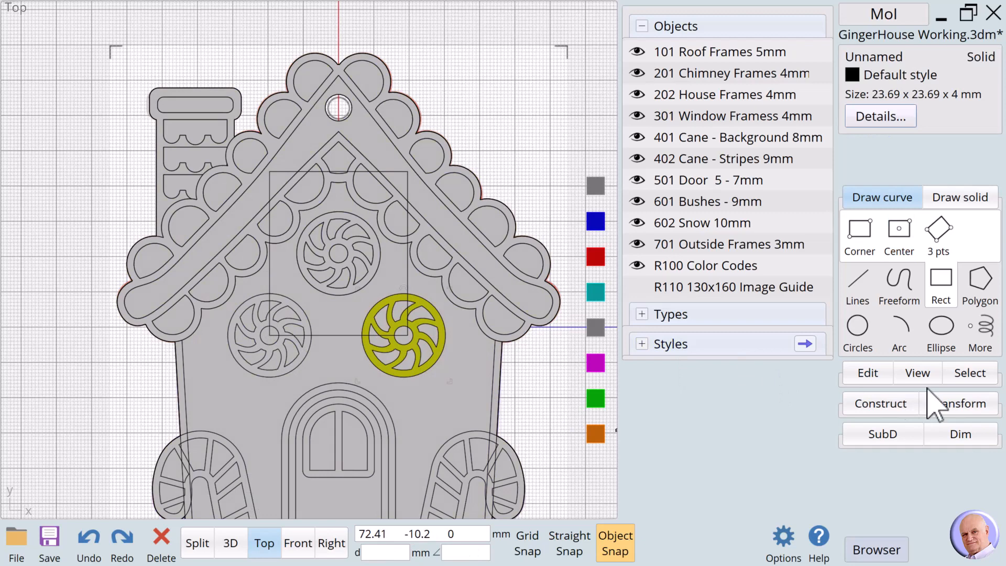
left_click(971, 401)
left_click(860, 289)
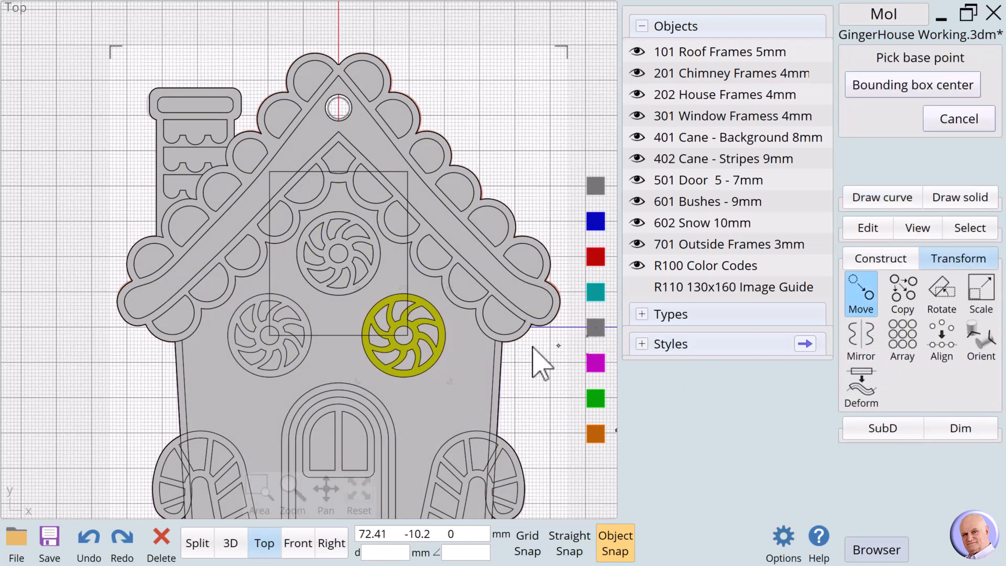
left_click(404, 336)
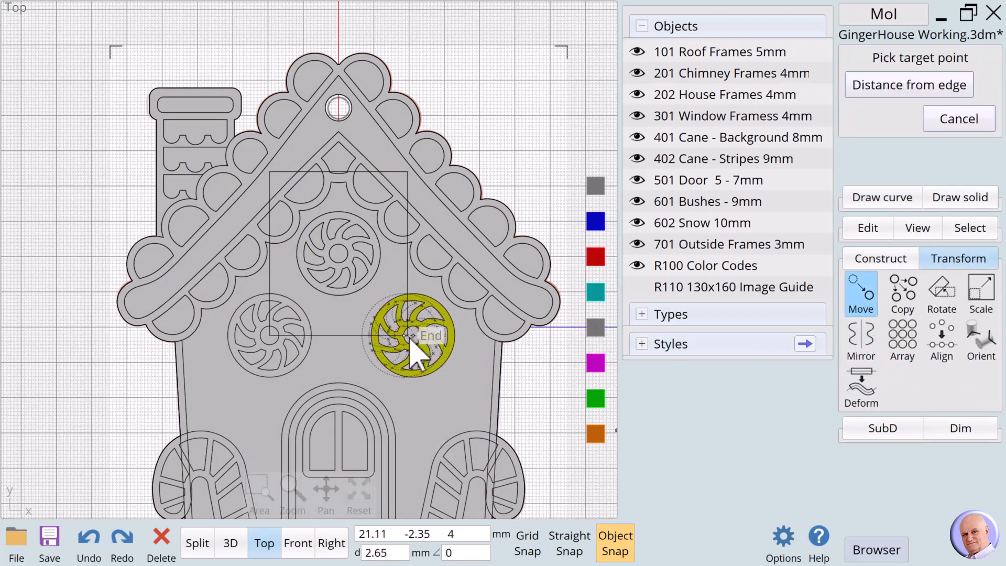
left_click(407, 336)
left_click(568, 442)
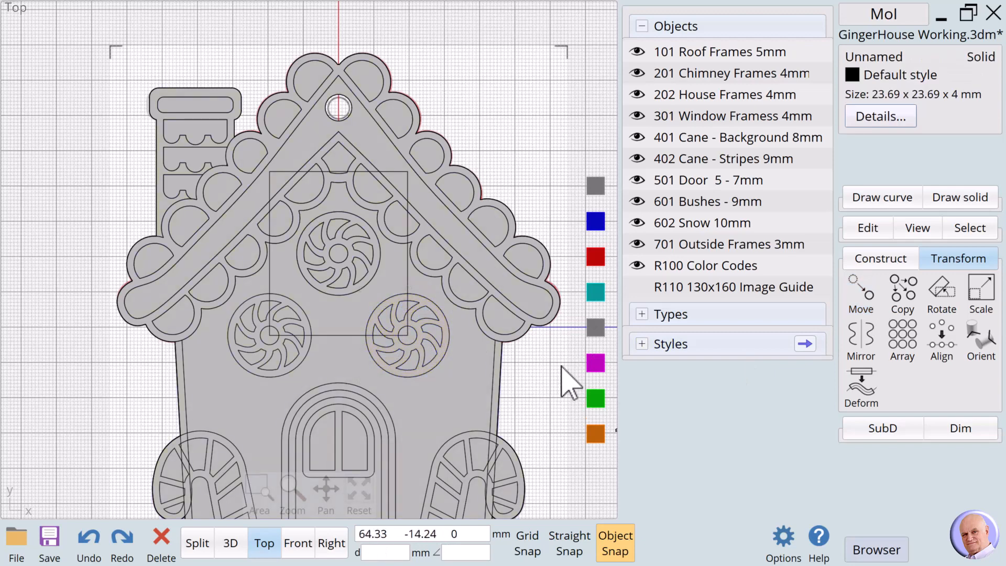
Step: Delete the reference rectangle used to place the lower windows
left_click(409, 179)
key("Escape")
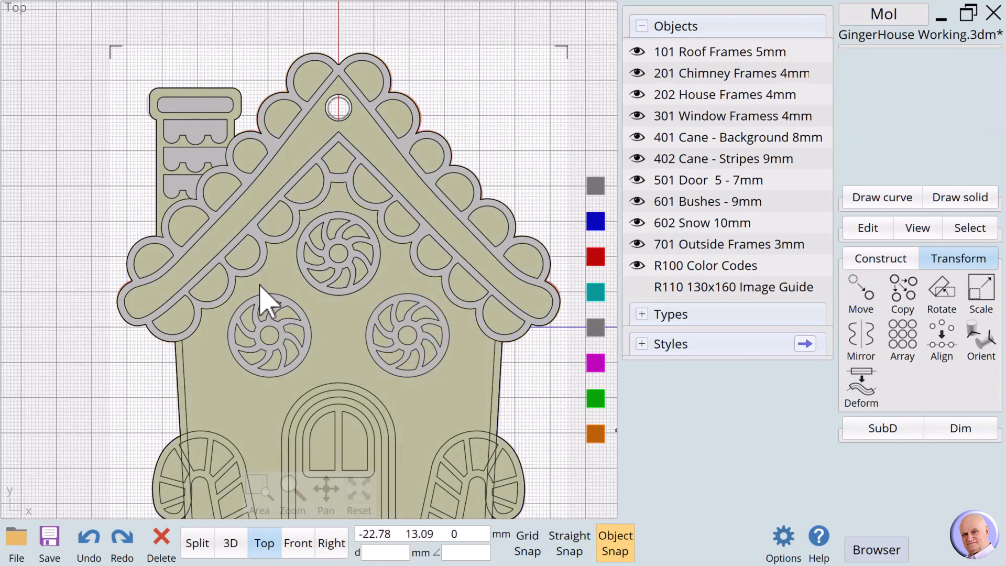
scroll(367, 293, "down", 3)
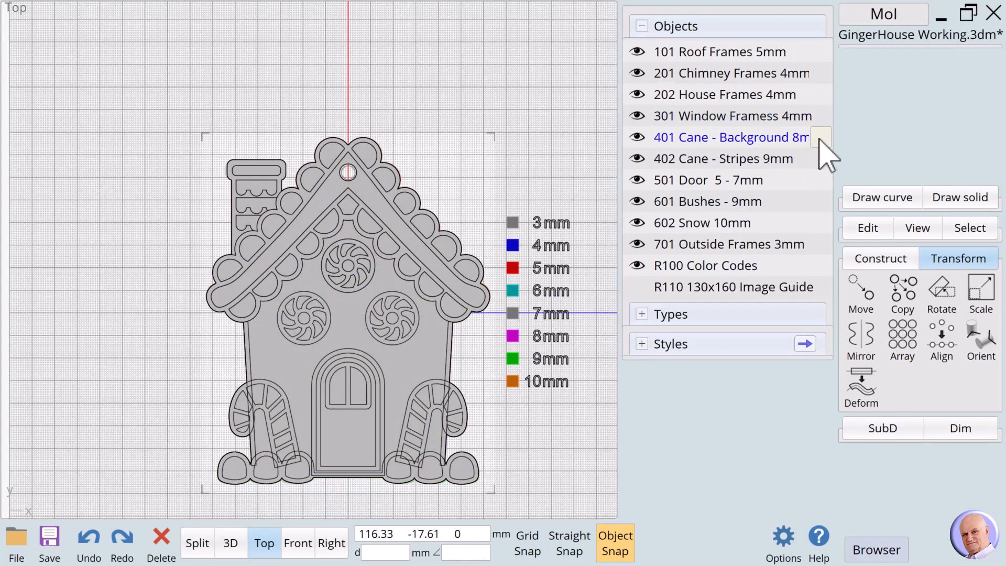
Step: Extrude the two 401 Cane - Background 8mm curves by 8 mm
left_click(821, 138)
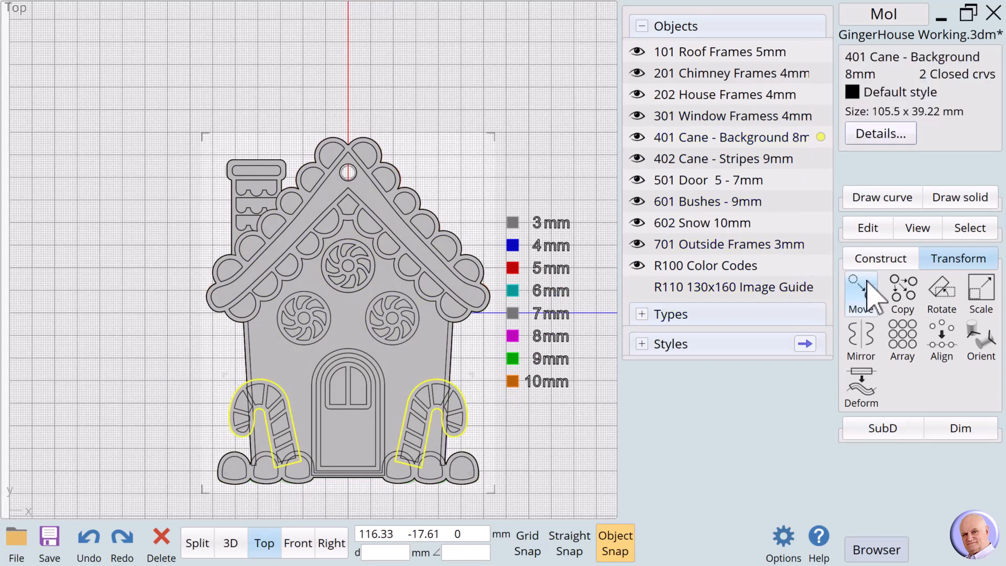
left_click(867, 228)
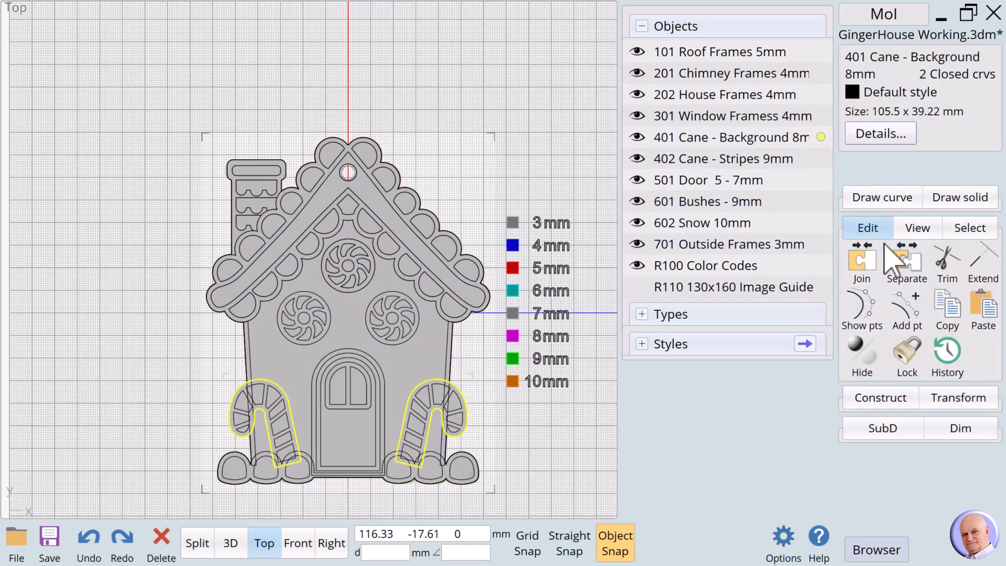
left_click(869, 397)
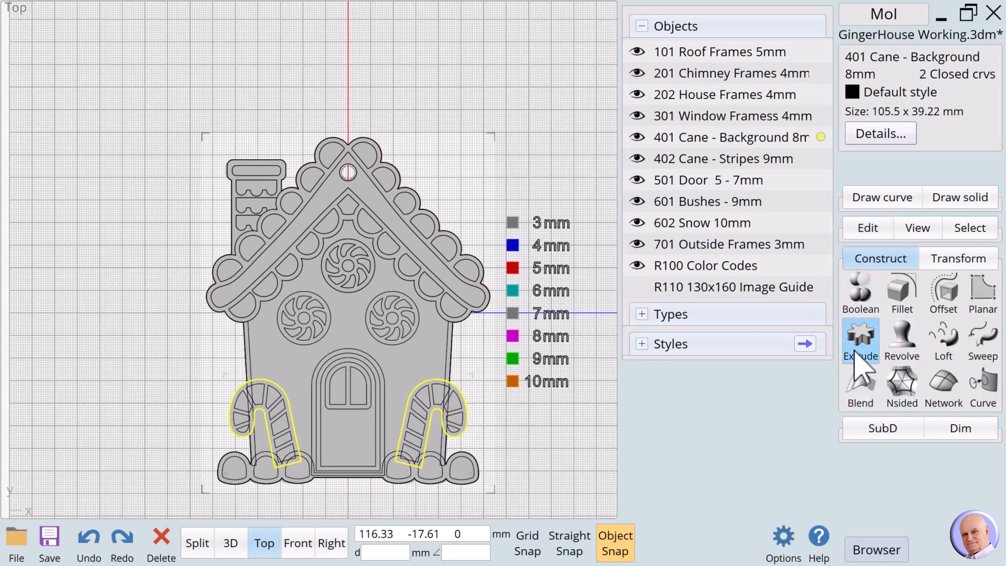
left_click(859, 341)
left_click(918, 77)
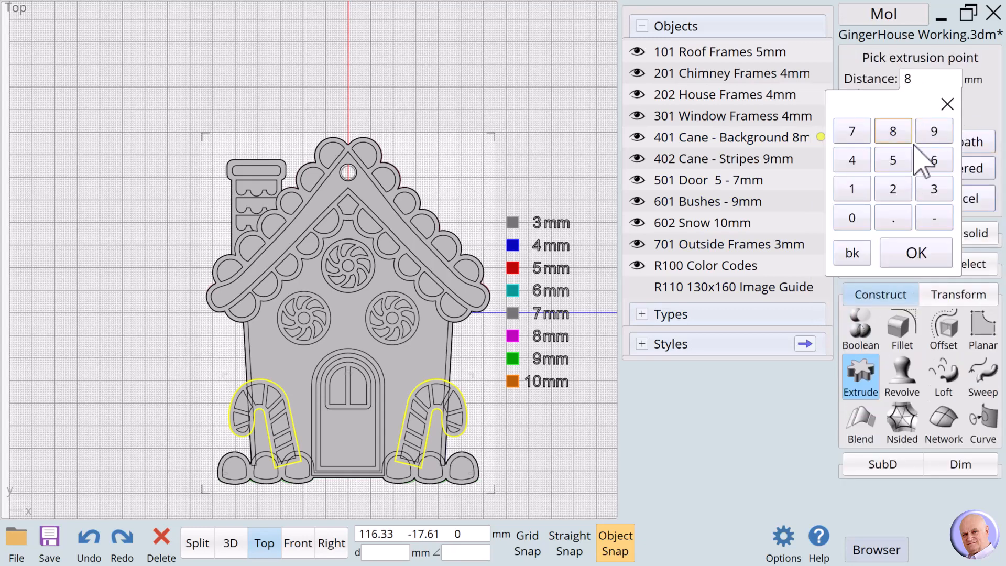
left_click(915, 253)
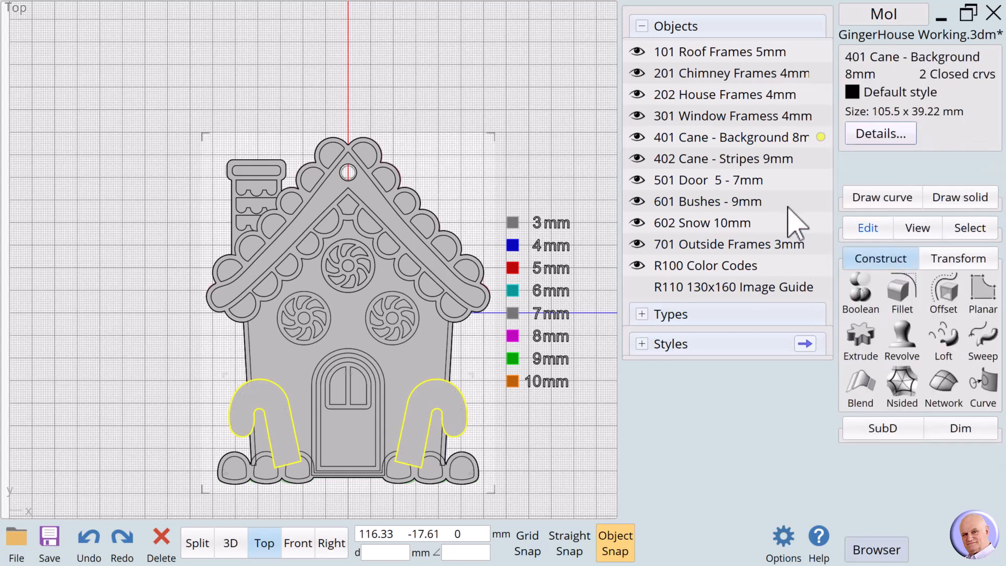
Step: Extrude all the 402 Cane - Stripes 9mm curves by 9 mm and clear the selection
left_click(822, 159)
left_click(861, 341)
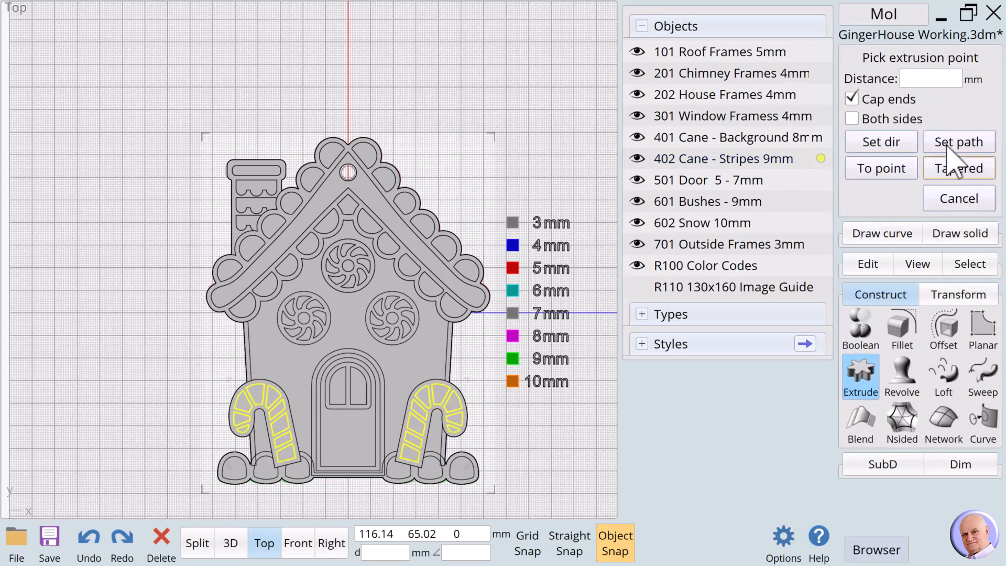
left_click(926, 80)
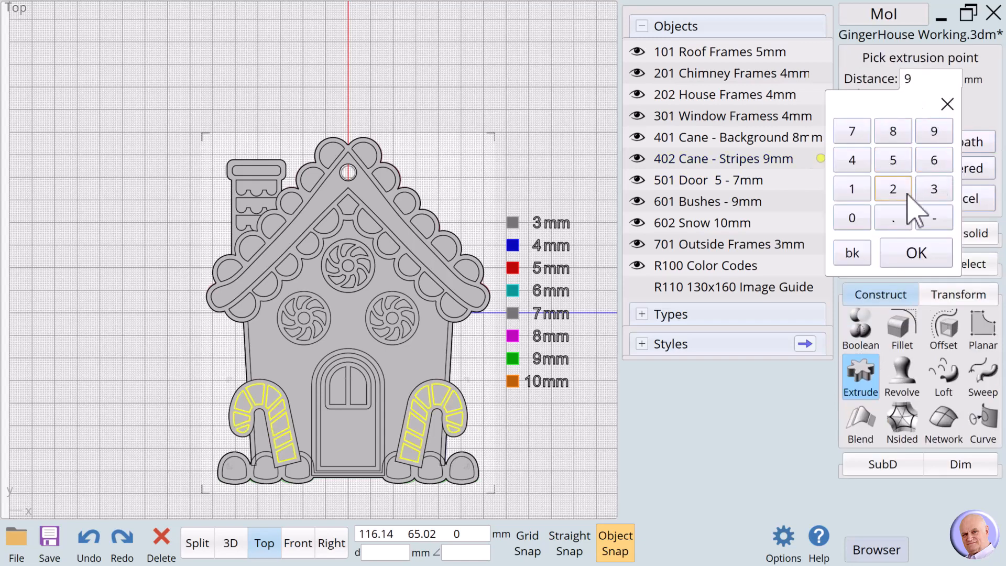
left_click(914, 252)
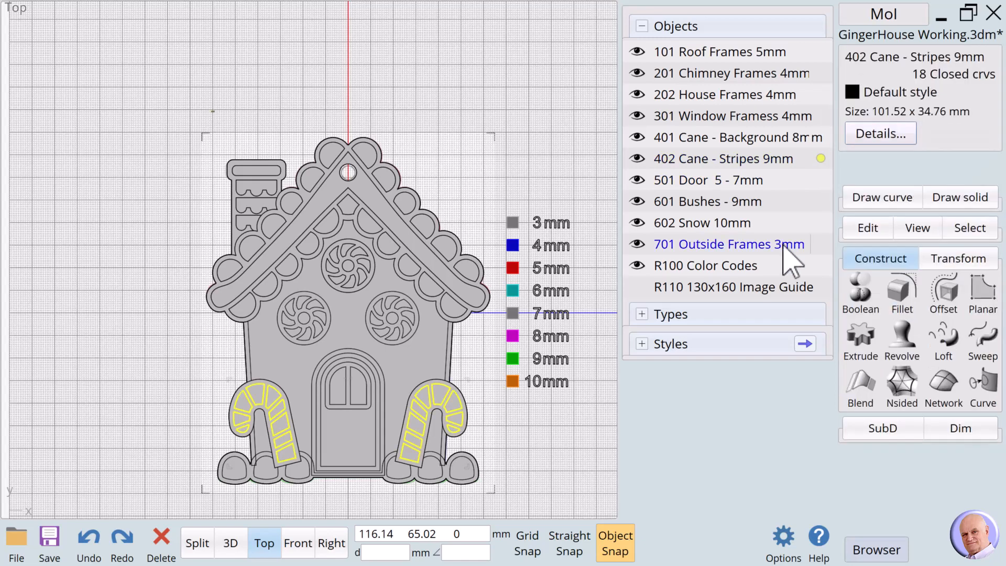
left_click(563, 146)
Step: Extrude the two outermost door frame curves of 501 Door 5 - 7mm with capped ends and clear the selection
left_click(820, 179)
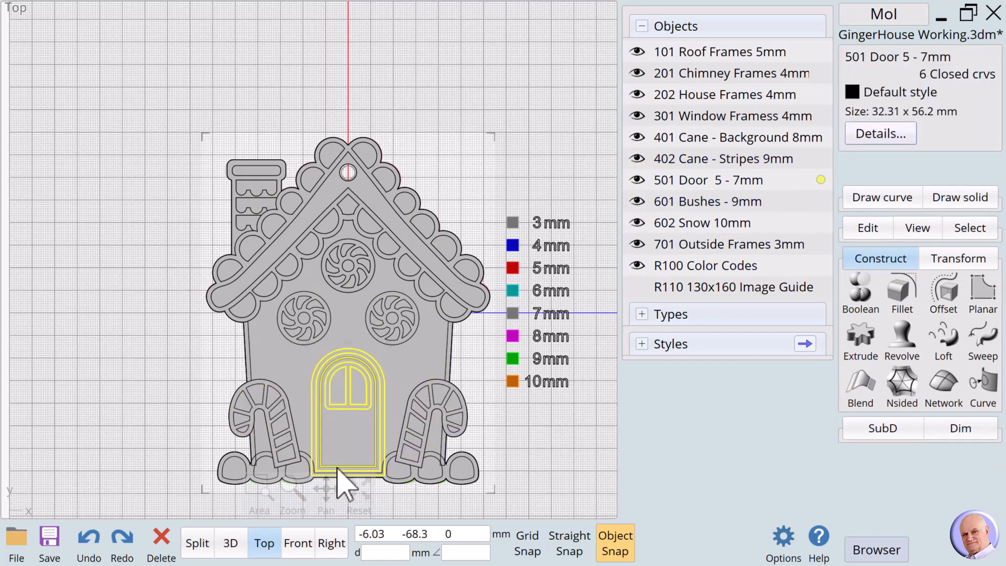
scroll(341, 482, "up", 3)
left_click(401, 499)
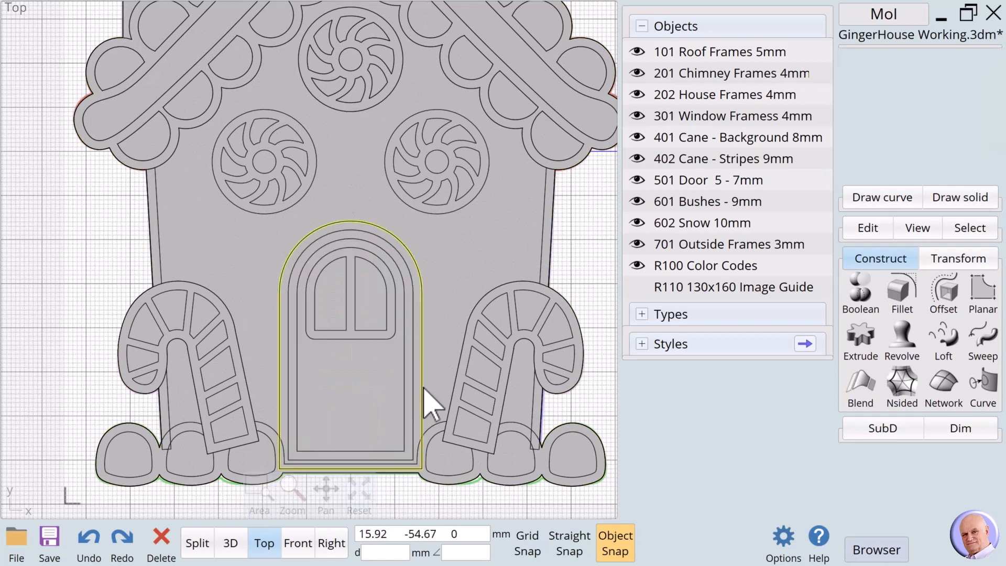
left_click(421, 377)
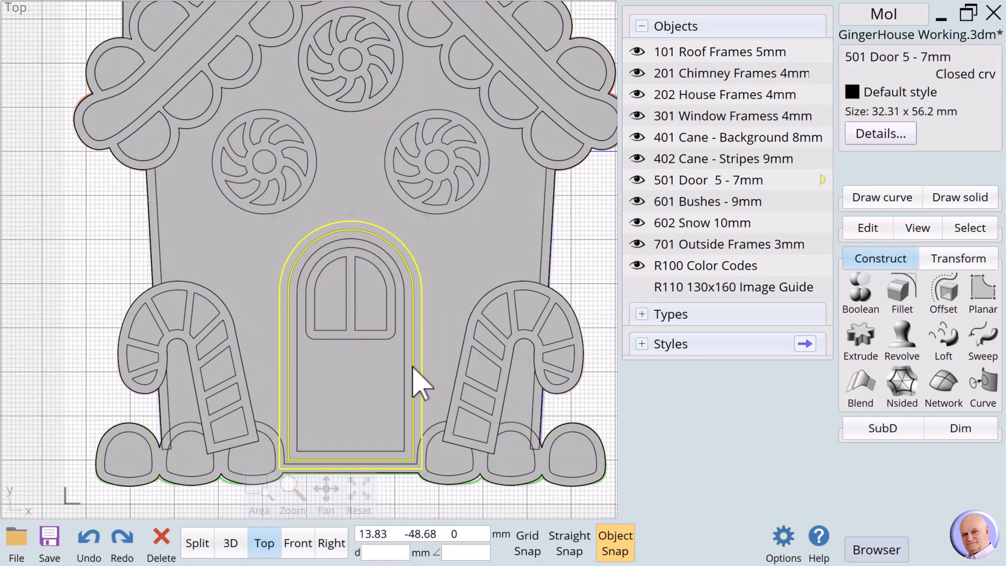
left_click(415, 375)
left_click(862, 345)
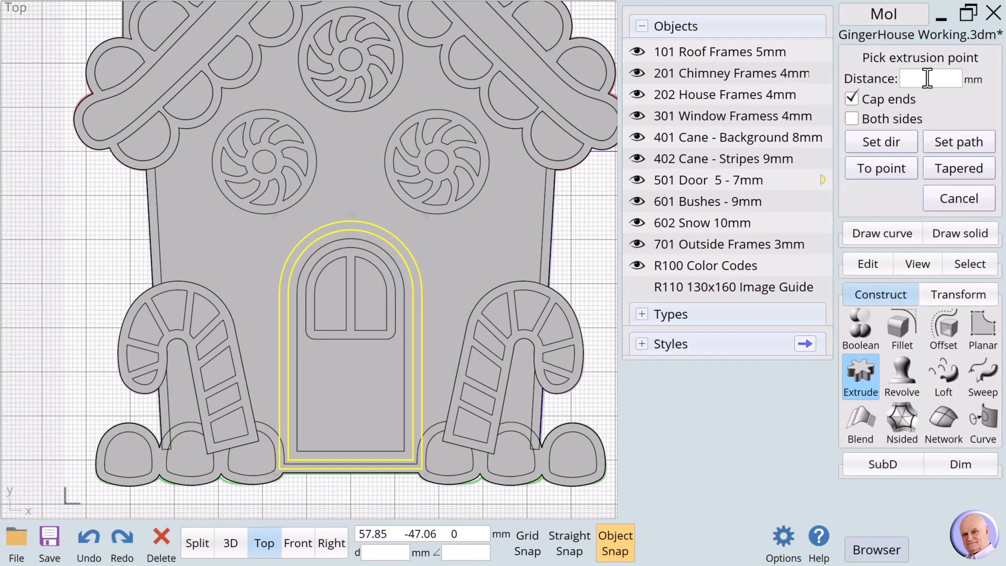
left_click(927, 79)
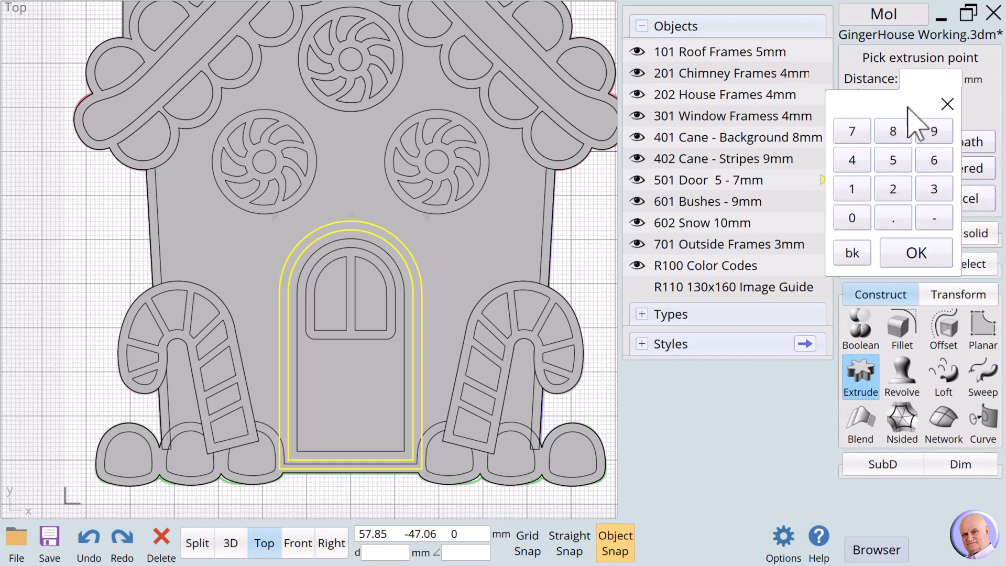
left_click(911, 255)
left_click(575, 263)
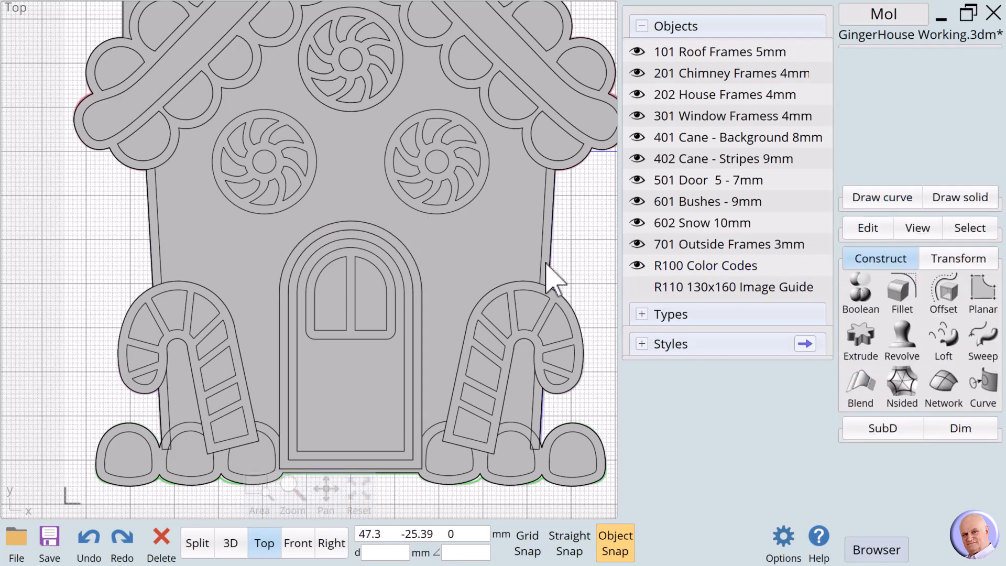
Step: Extrude the inner door panel curve by 4 mm and clear the selection
left_click(403, 354)
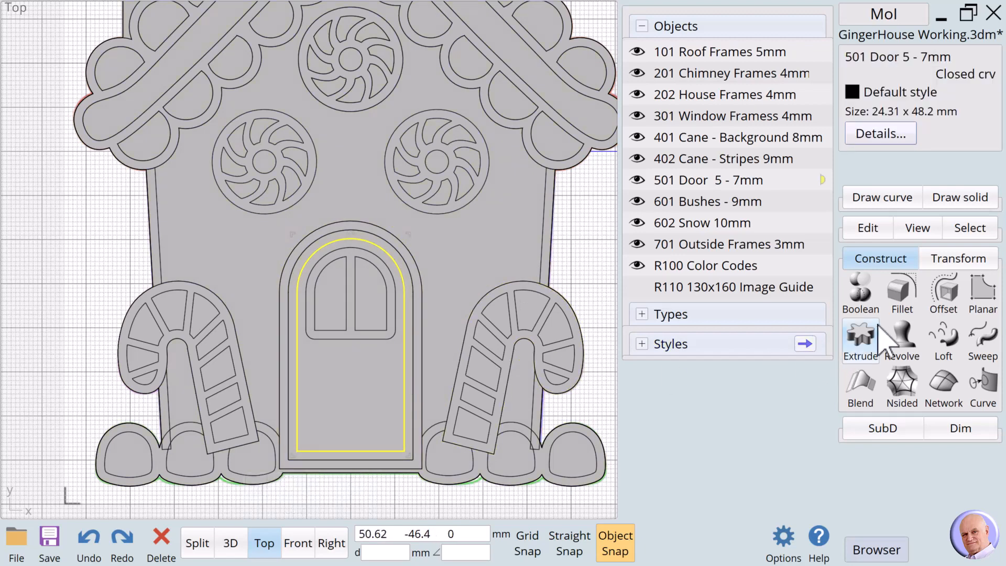
left_click(860, 338)
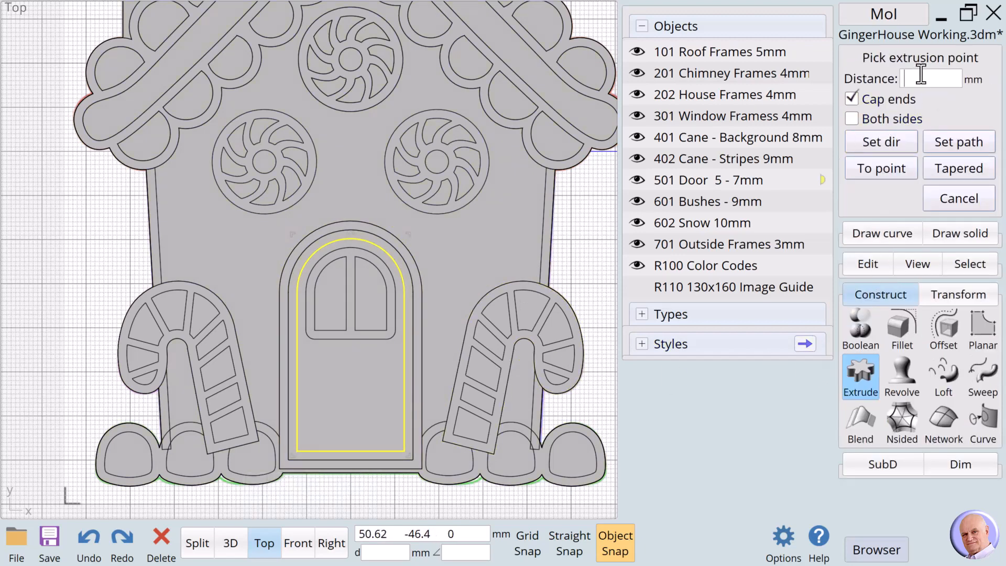
left_click(920, 76)
left_click(858, 169)
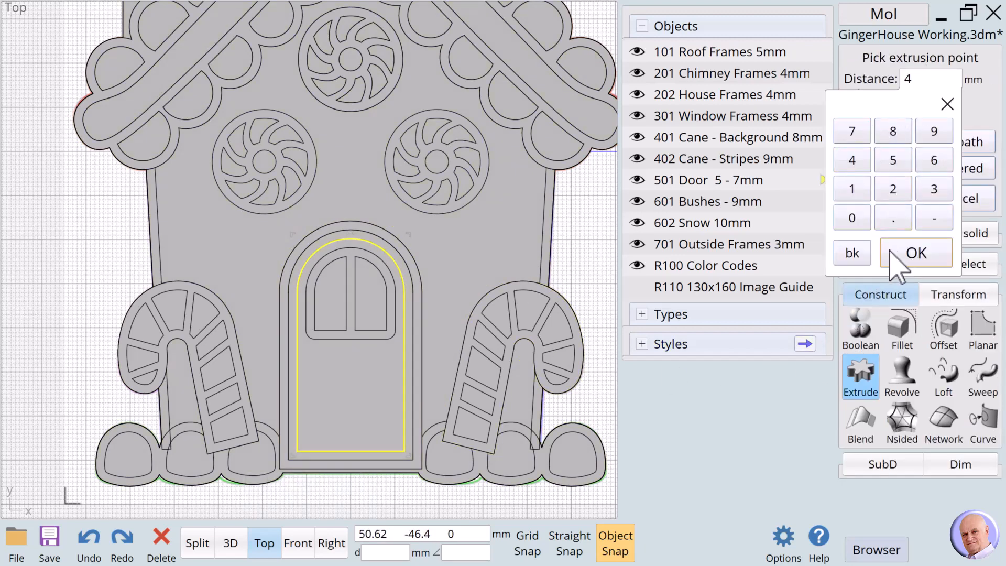
left_click(910, 254)
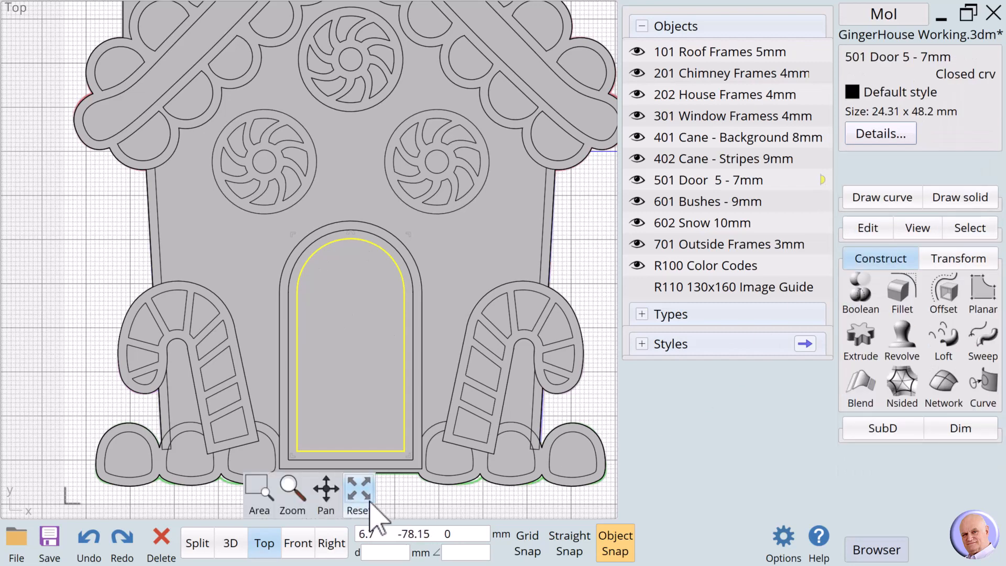
left_click(396, 504)
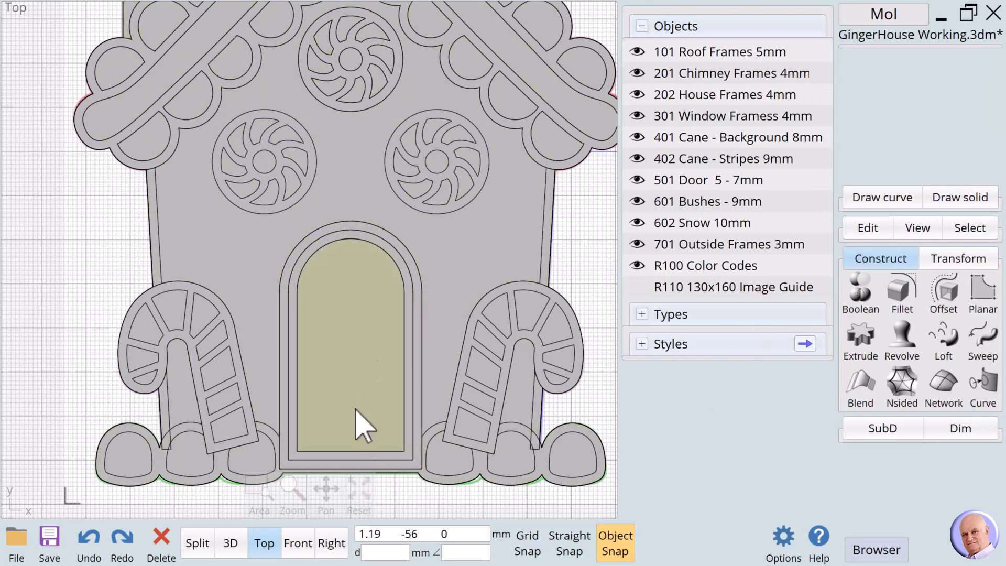
Step: Select the door window's two panes and surrounding frame curve from the Bottom view, and extrude them by 5 mm
left_click(264, 543)
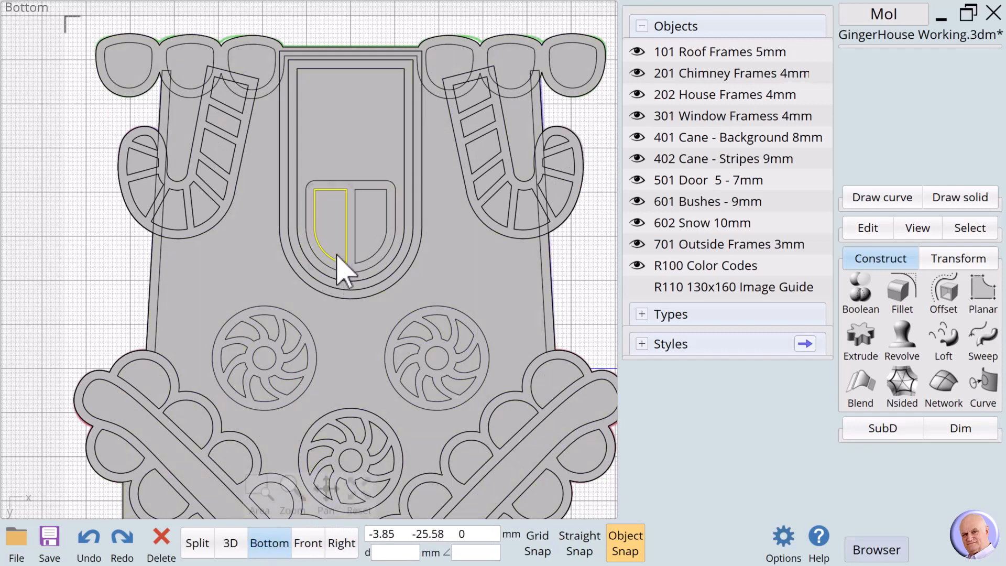
left_click(346, 206)
left_click(355, 210)
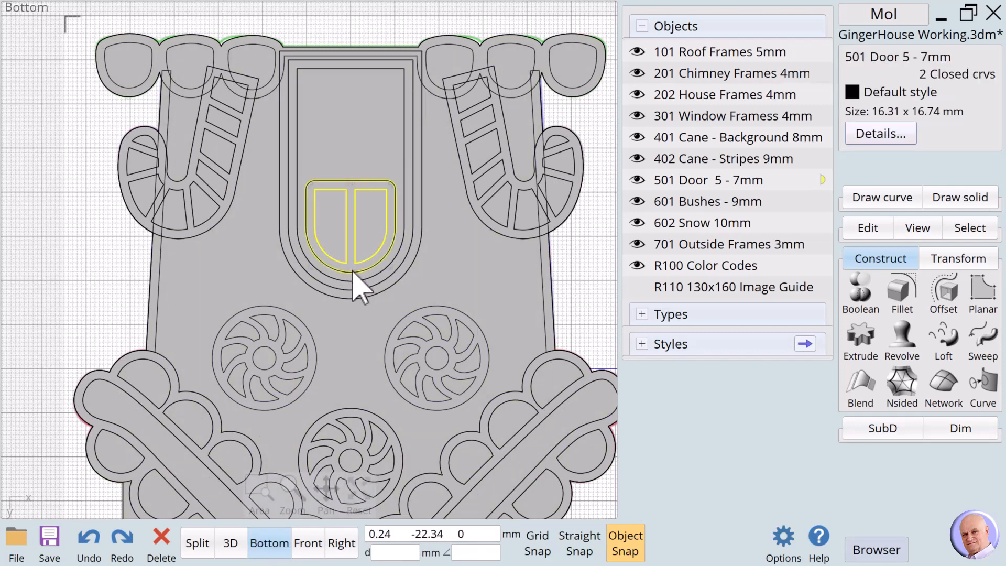
left_click(352, 271)
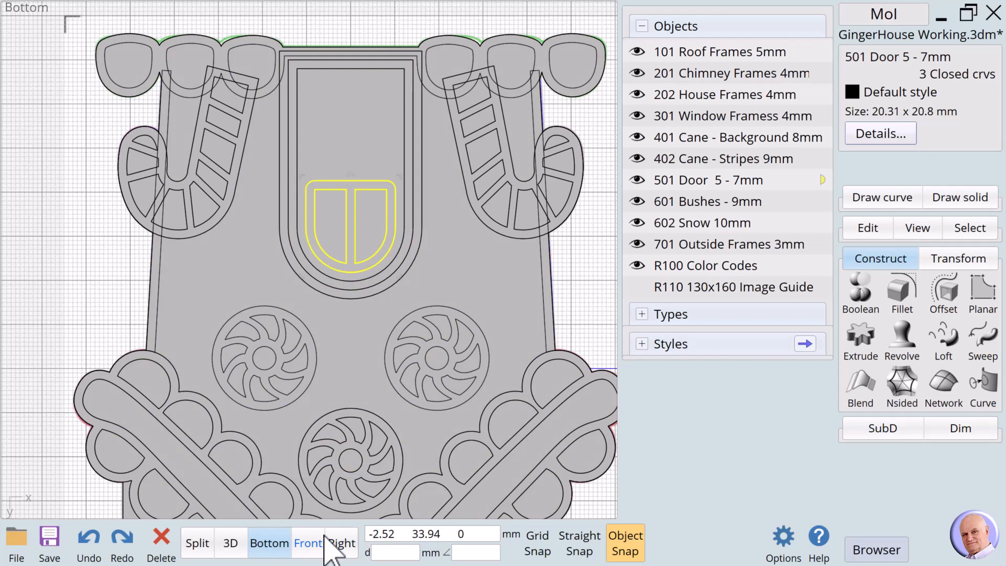
left_click(266, 543)
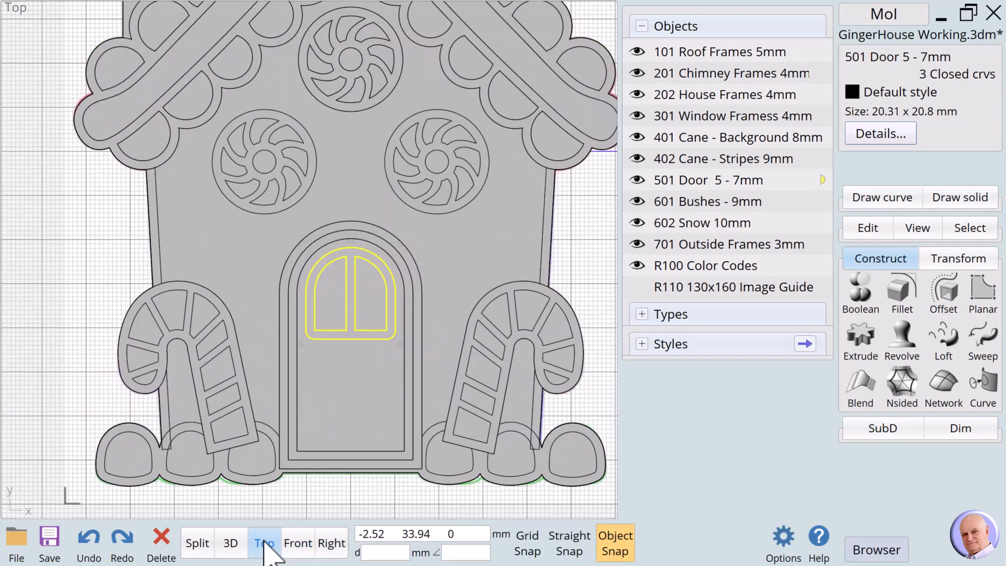
left_click(861, 338)
left_click(913, 81)
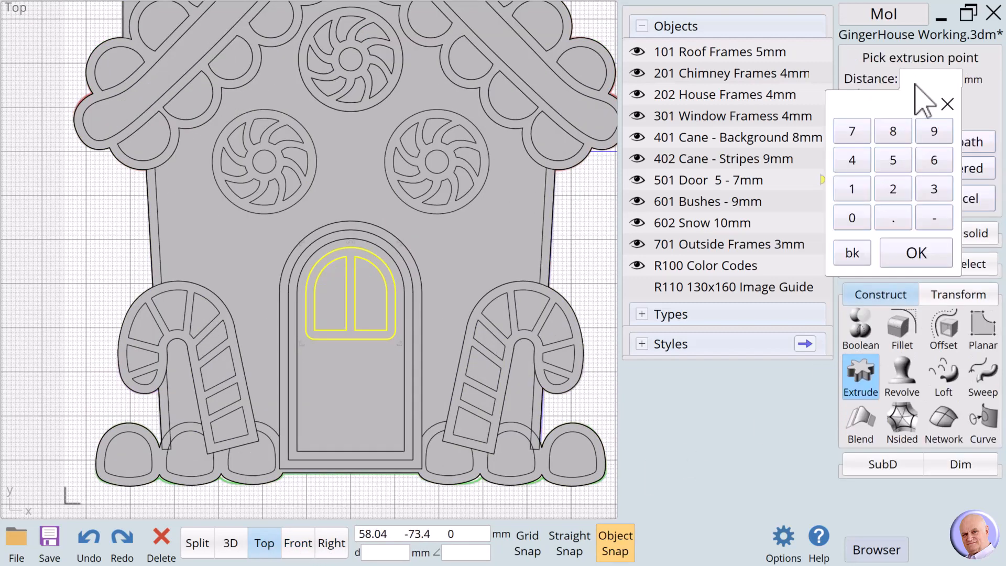
left_click(893, 160)
left_click(909, 253)
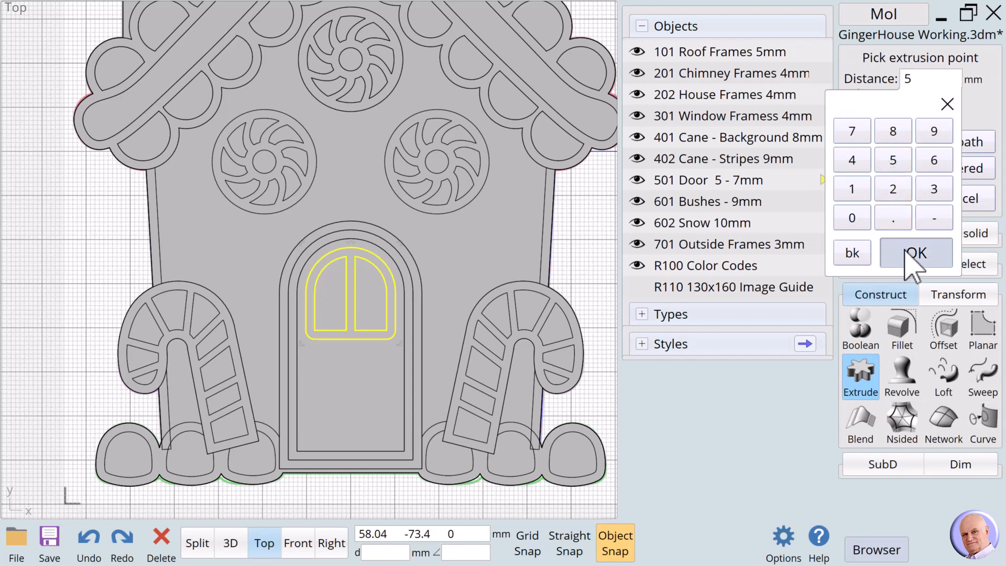
left_click(607, 267)
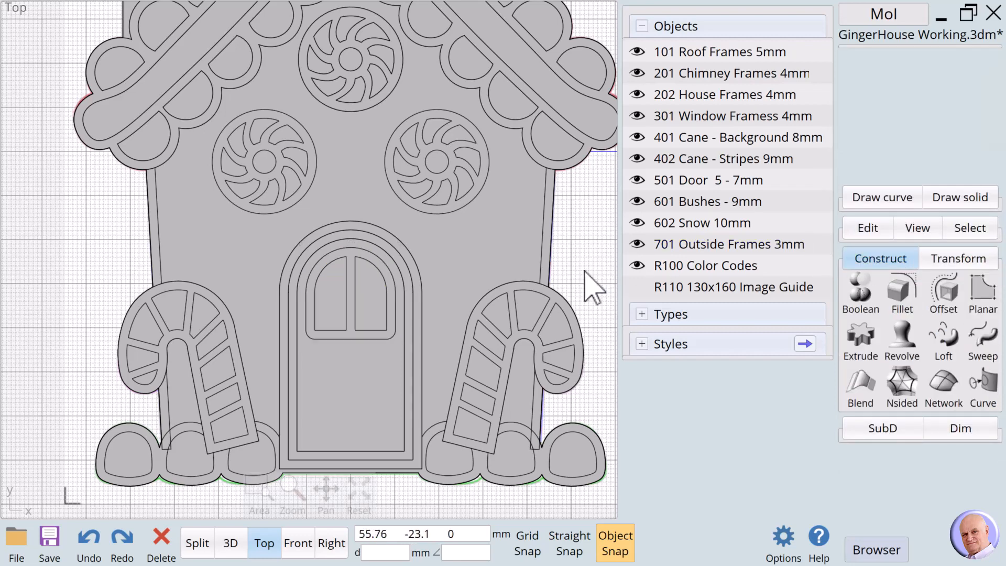
Step: Examine the extruded door, its frame and its window in the 3D view, and return to the Top view
left_click(230, 542)
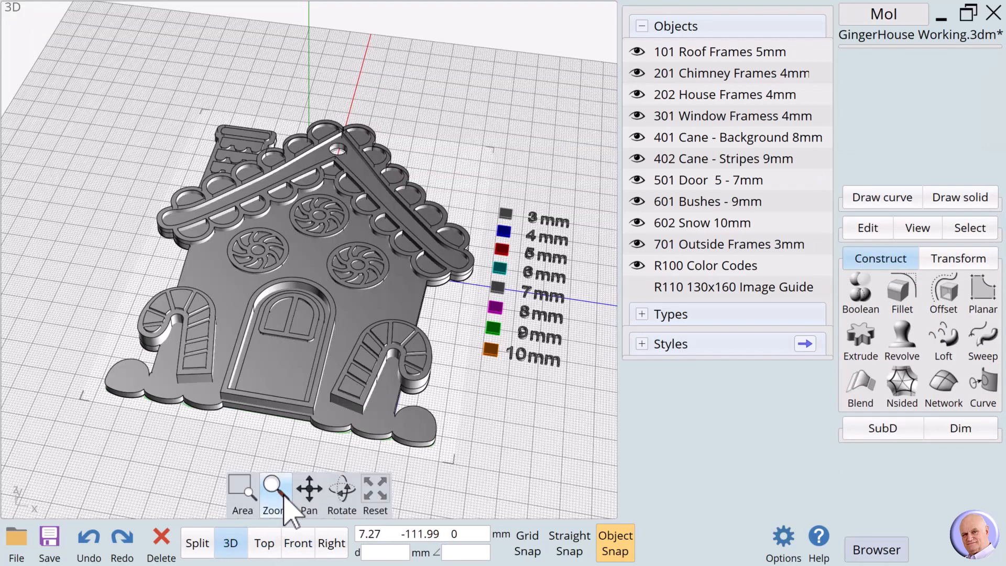
scroll(314, 406, "up", 4)
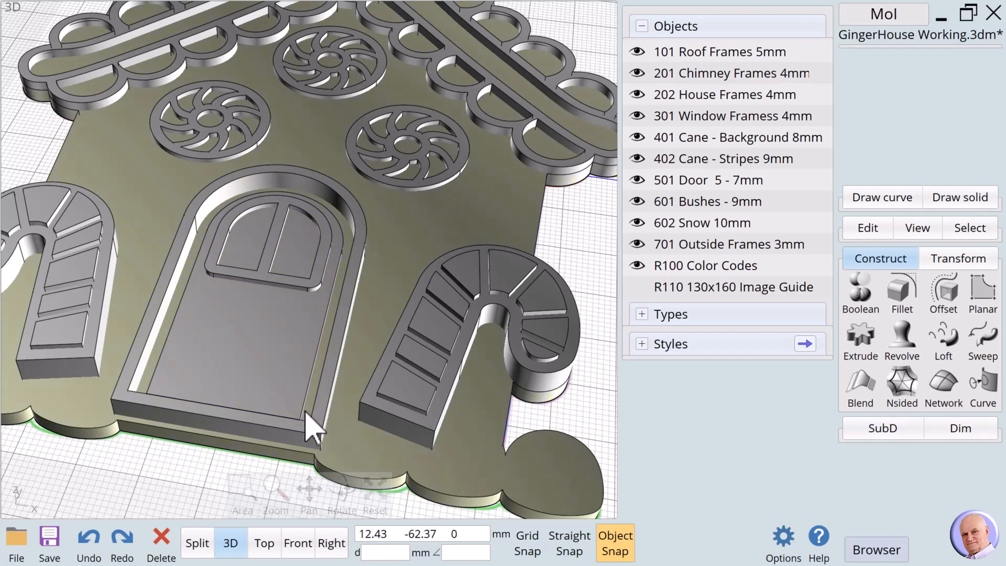
left_click(296, 544)
left_click(264, 542)
mouse_move(367, 516)
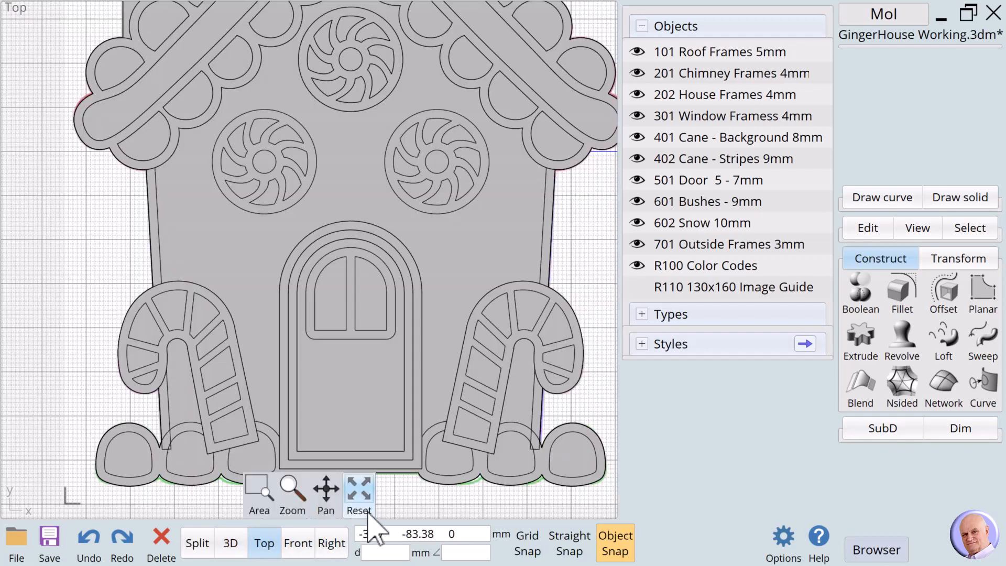
left_click(358, 490)
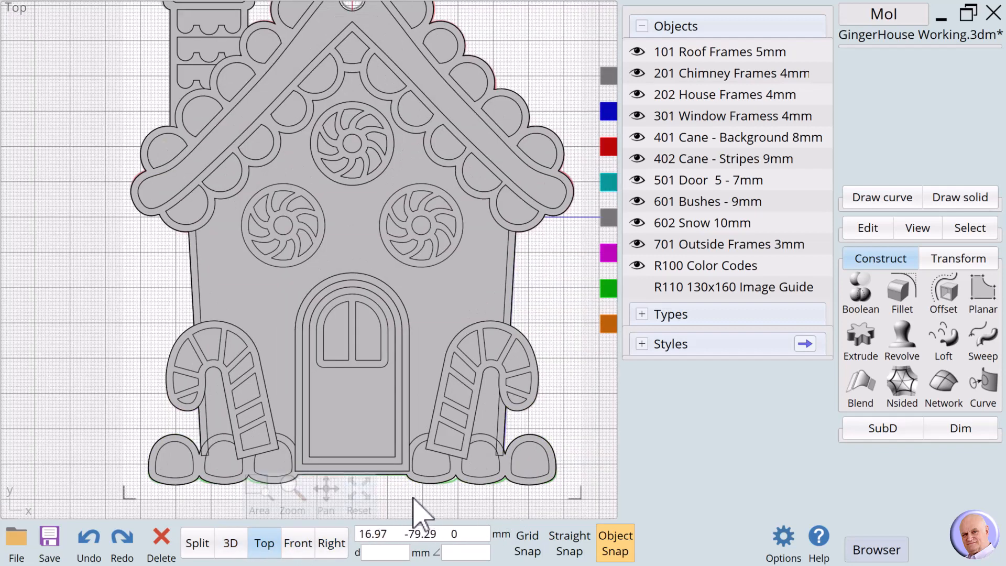
Step: Extrude the 601 Bushes - 9mm curves by 9 mm and clear the selection
left_click(210, 487)
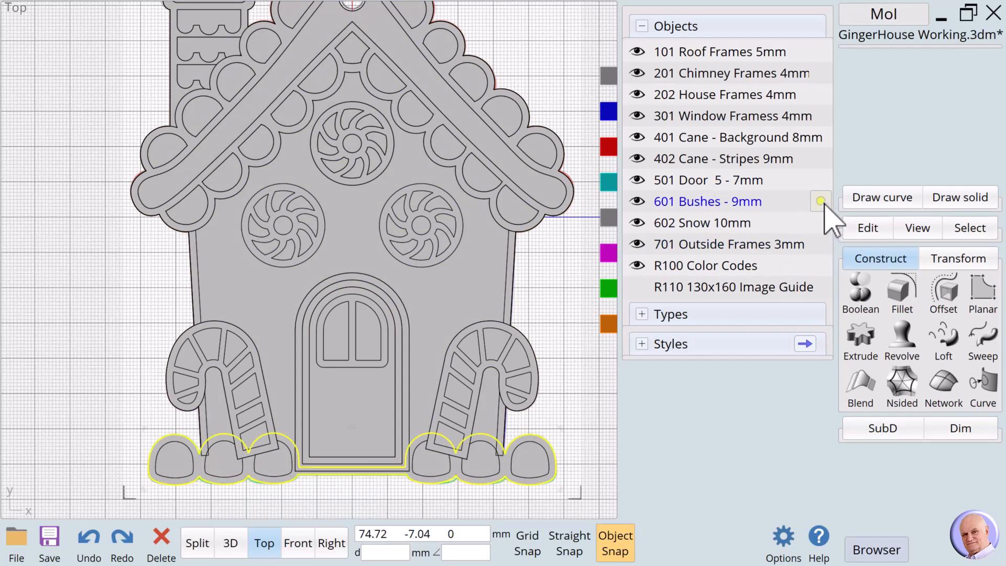
left_click(828, 202)
left_click(860, 338)
left_click(930, 79)
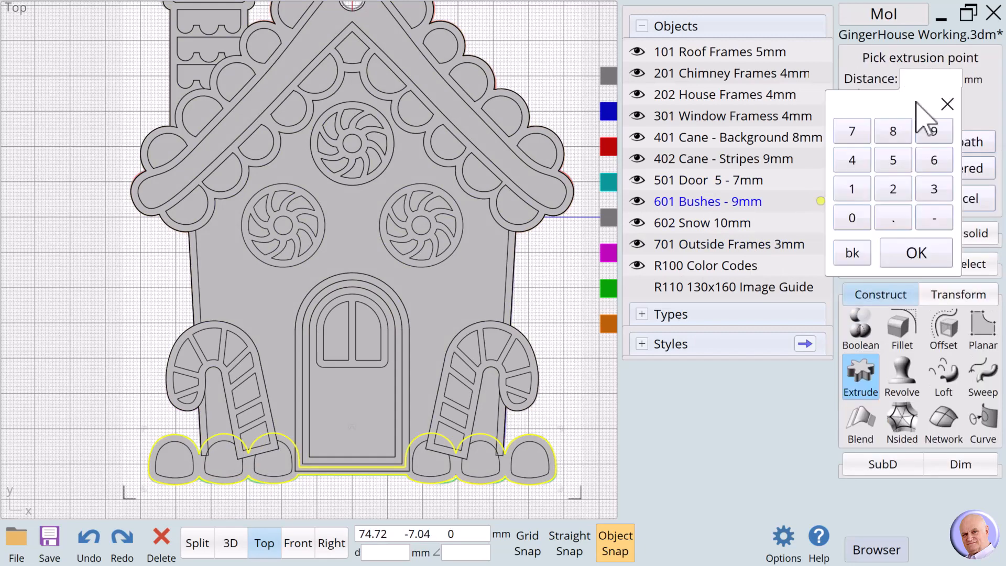
left_click(933, 131)
left_click(904, 254)
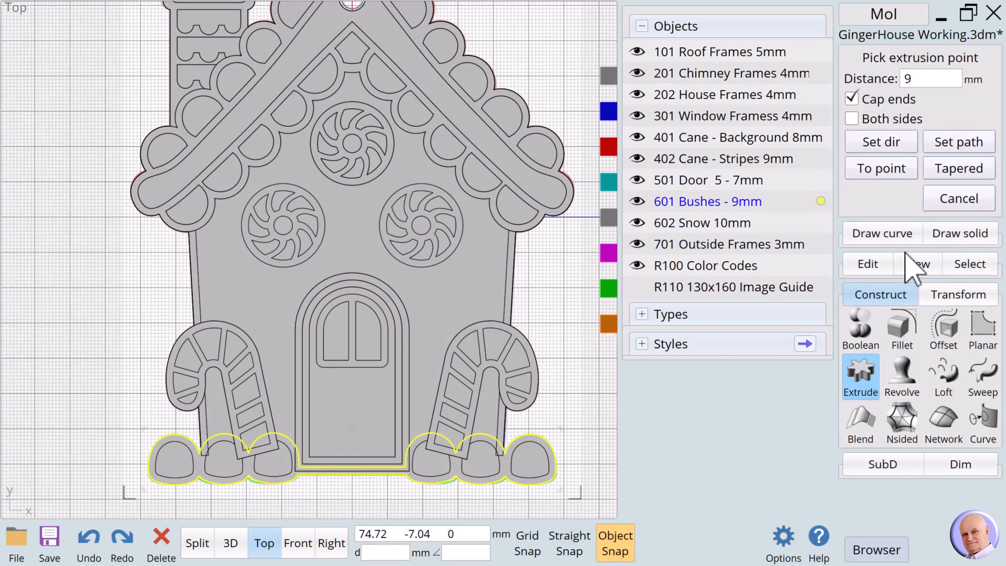
left_click(577, 262)
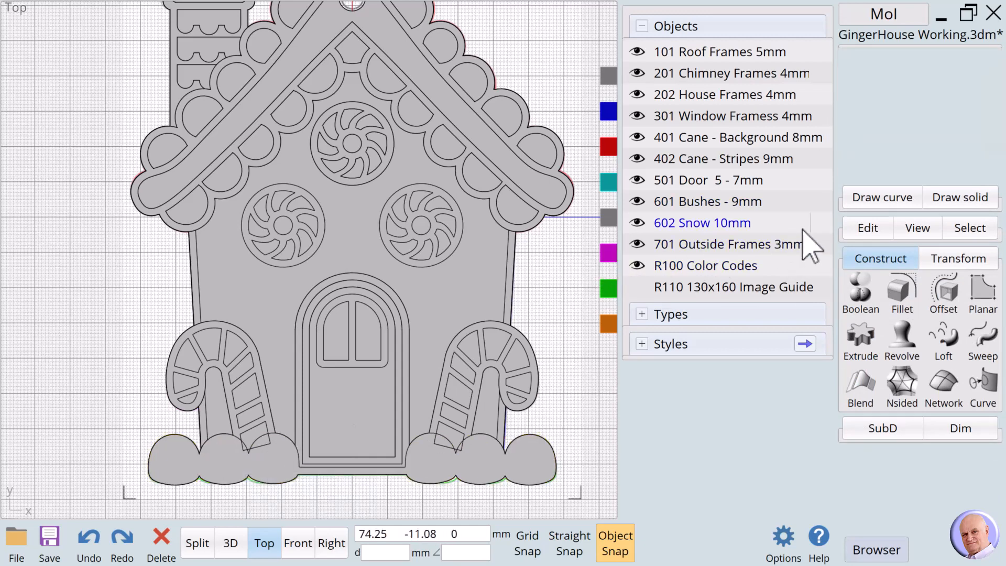
Step: Extrude the six 602 Snow 10mm curves by 10 mm and clear the selection
left_click(822, 223)
left_click(860, 341)
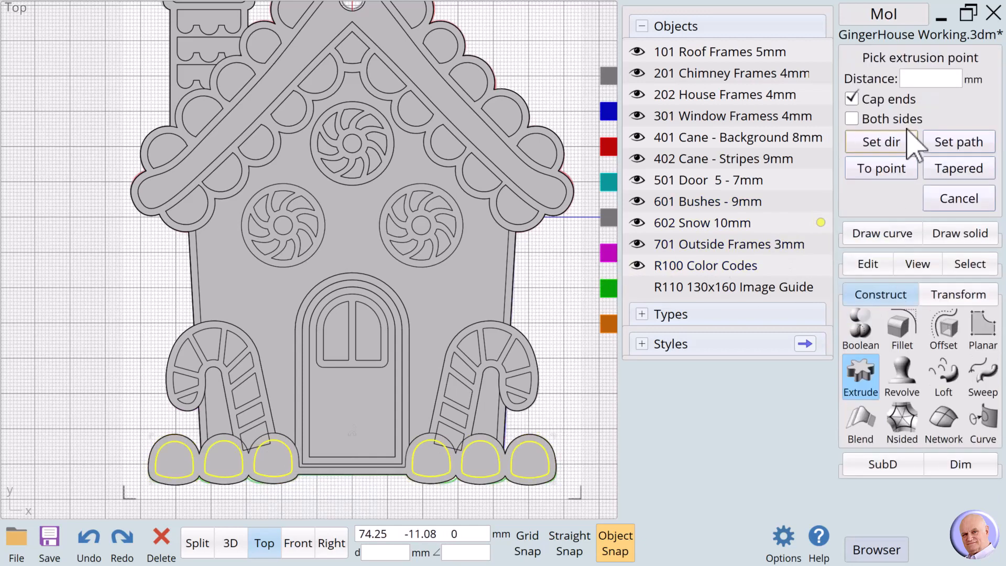
left_click(922, 78)
left_click(852, 189)
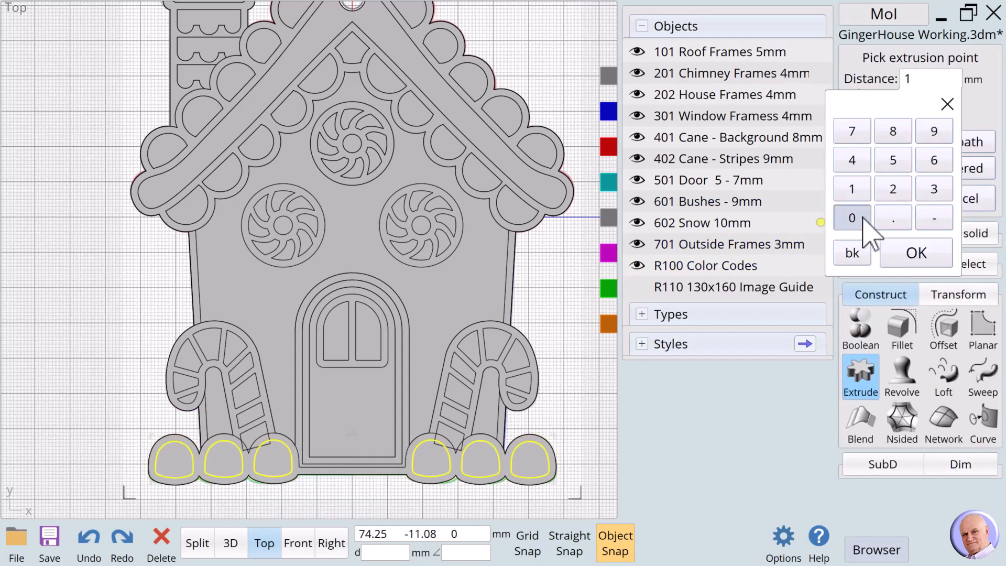
left_click(851, 217)
left_click(916, 253)
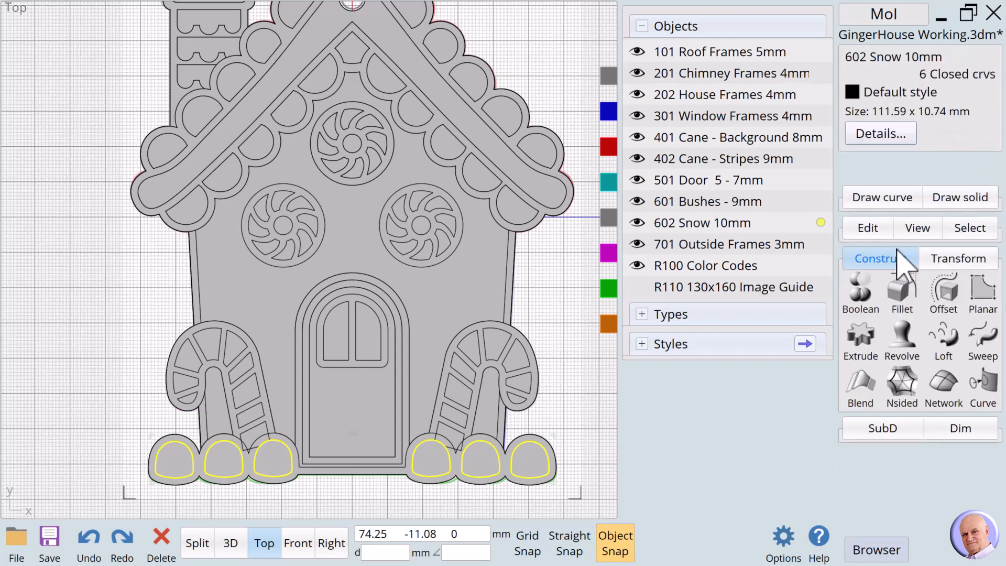
left_click(558, 292)
Step: Examine the extruded house from several angles in 3D, checking the relative heights of its parts, and return to the Top view
scroll(550, 291, "down", 2)
mouse_move(320, 529)
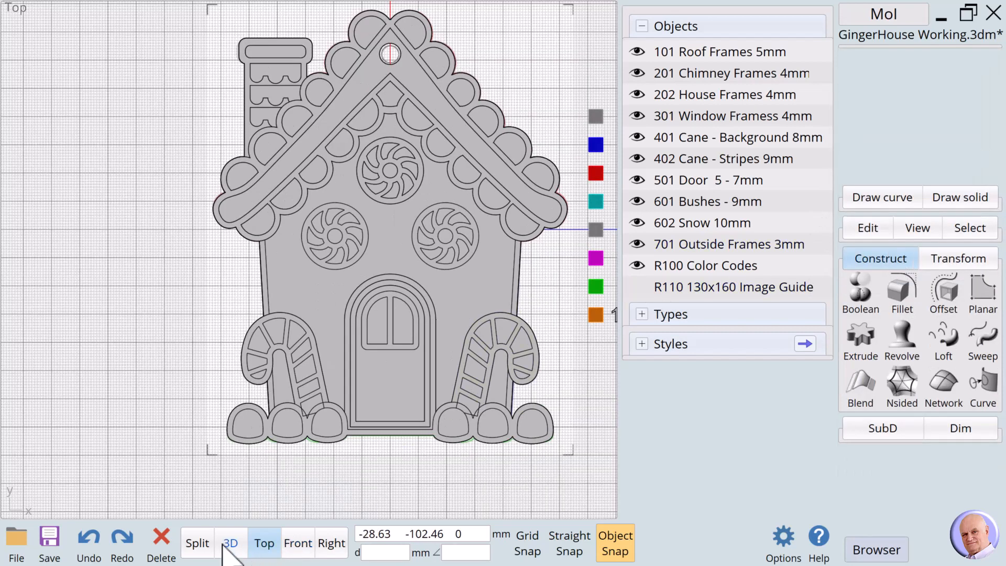
left_click(229, 544)
mouse_move(266, 533)
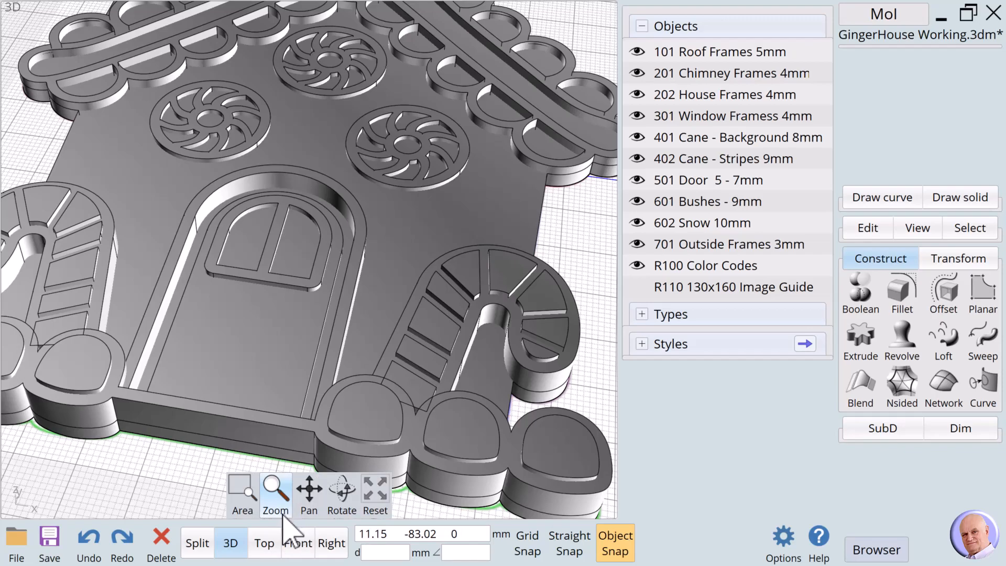
left_click(277, 511)
left_click(270, 512)
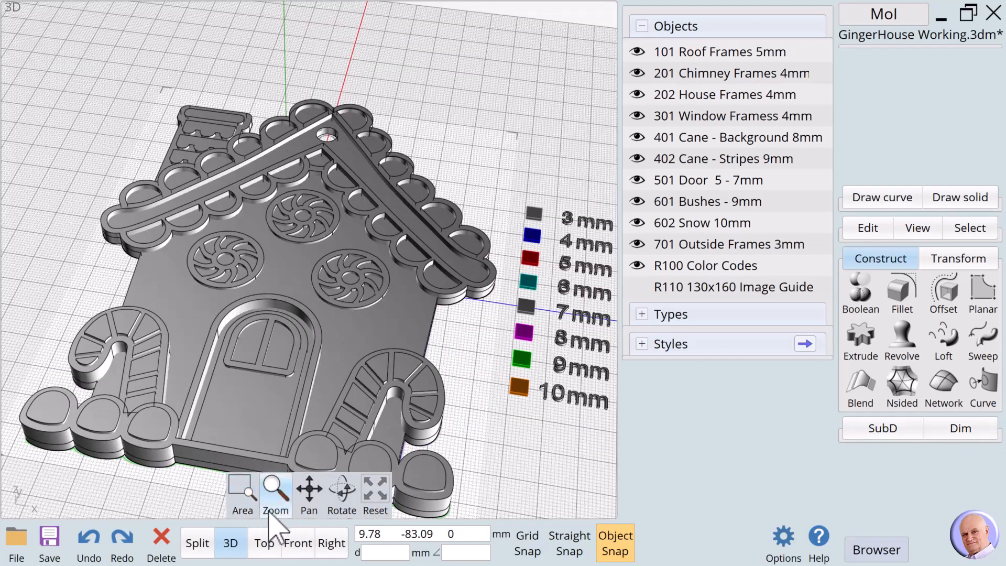
mouse_move(337, 486)
left_mouse_down()
mouse_move(345, 481)
mouse_move(347, 495)
mouse_move(337, 492)
left_mouse_up()
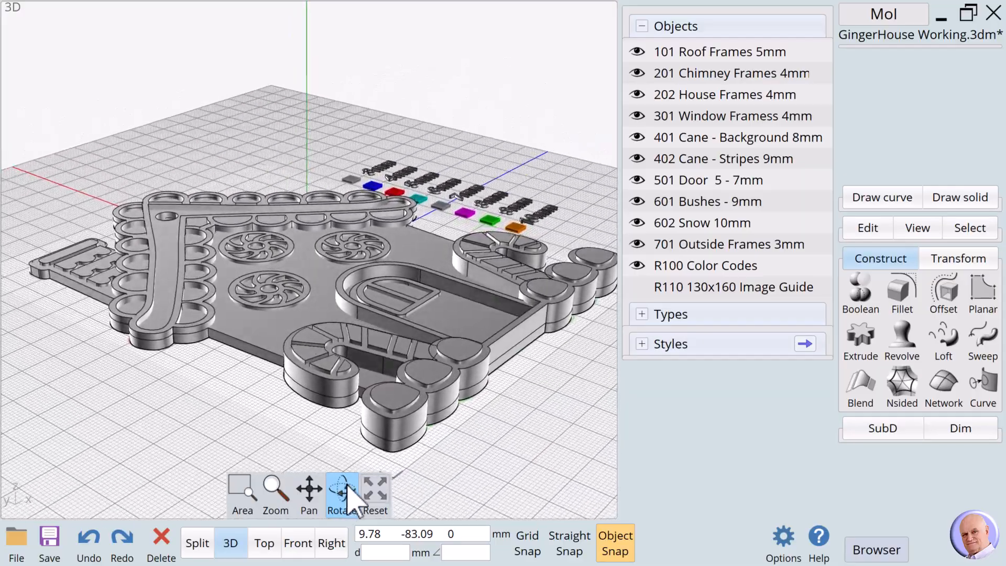
left_click_drag(350, 487, 328, 527)
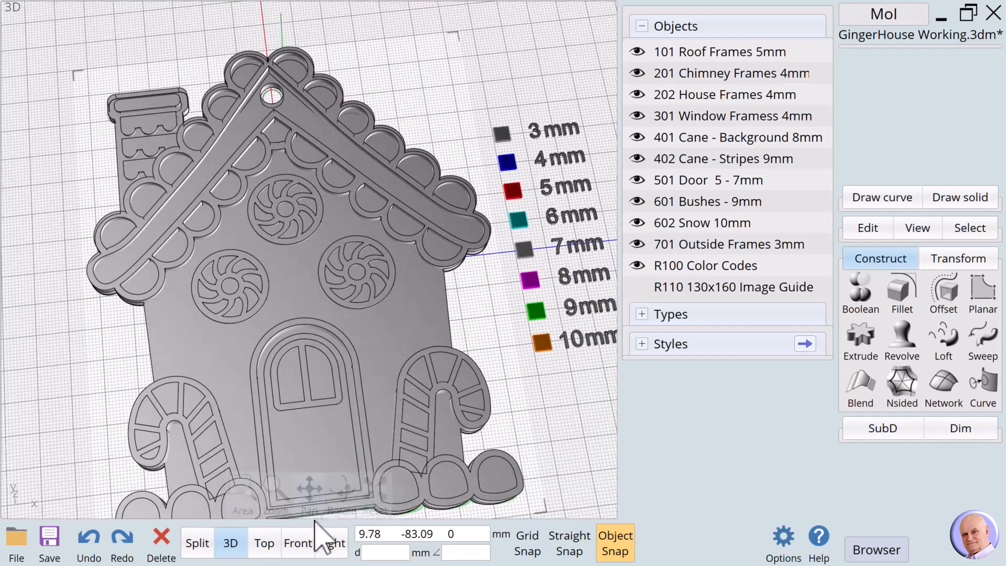
left_click(264, 543)
left_click(368, 495)
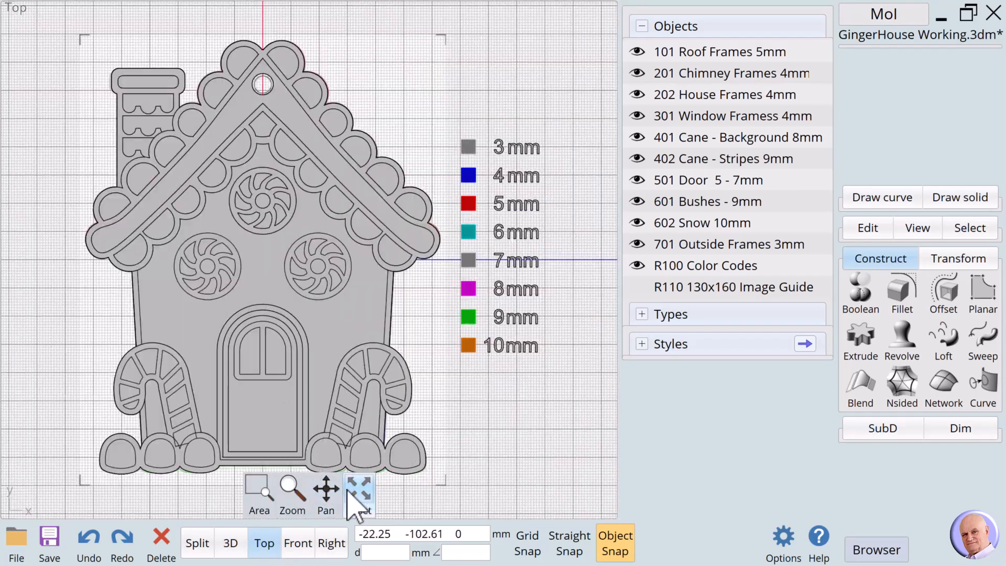
Step: Extrude the two closed 202 House Frames 4mm curves by 4 mm, clear the selection and view the house from the front in 3D
left_click_drag(325, 483, 416, 484)
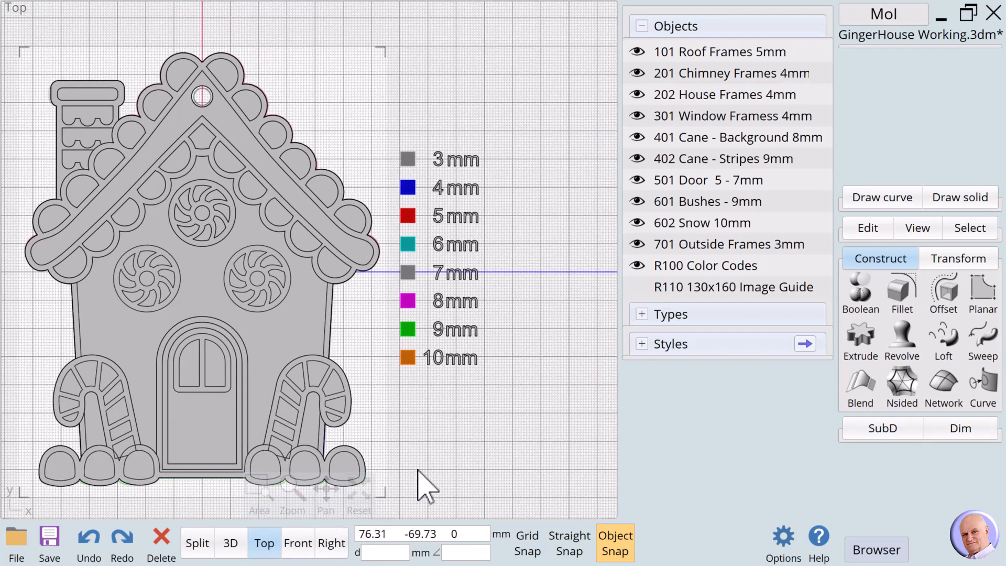
scroll(417, 470, "down", 1)
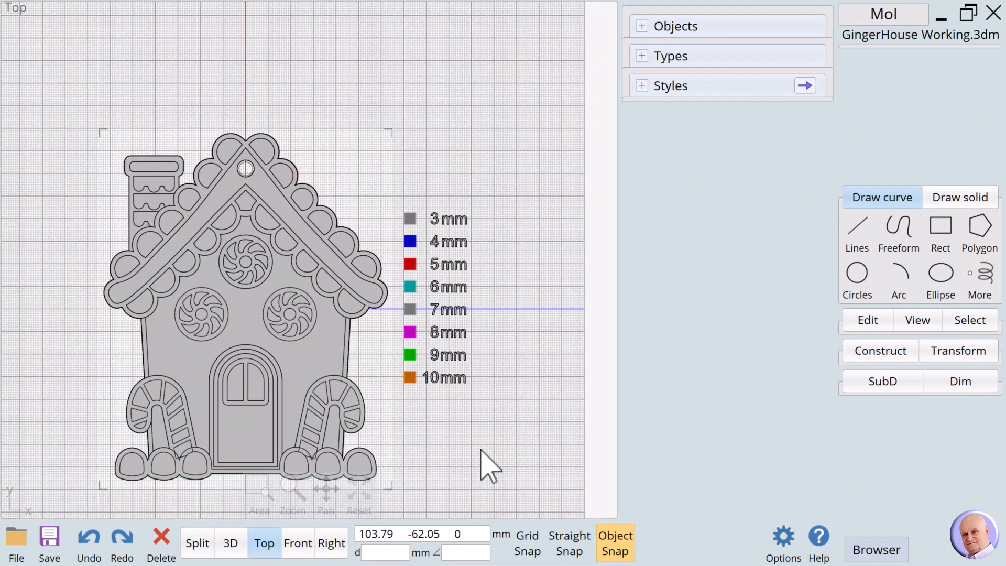
left_click(640, 26)
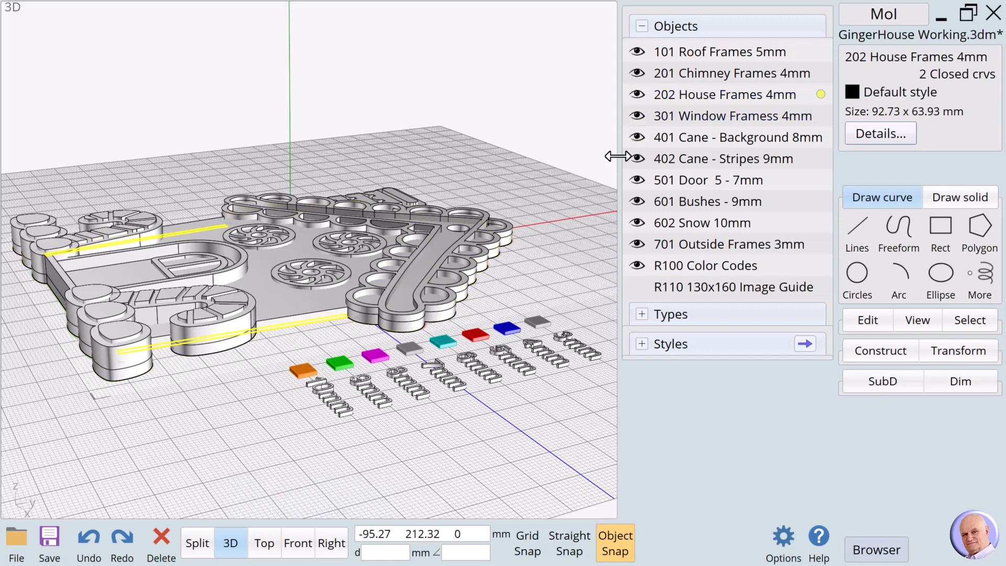
left_click(879, 352)
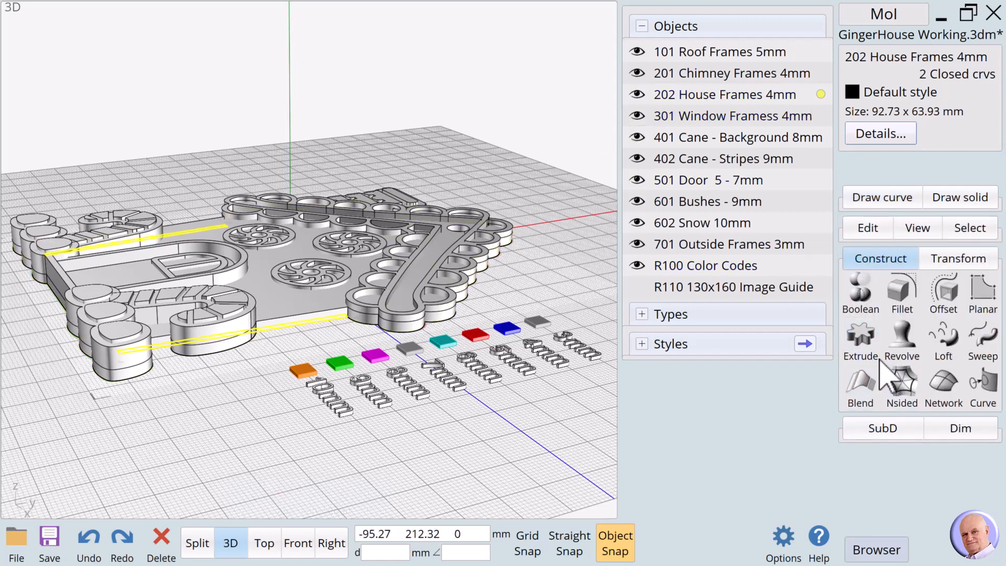
left_click(860, 342)
left_click(928, 78)
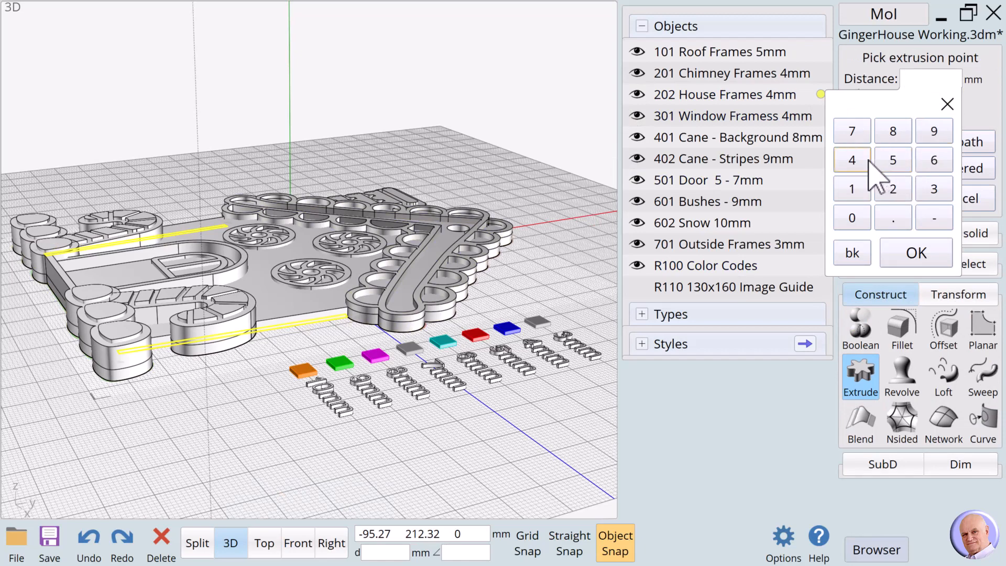
left_click(854, 160)
left_click(916, 251)
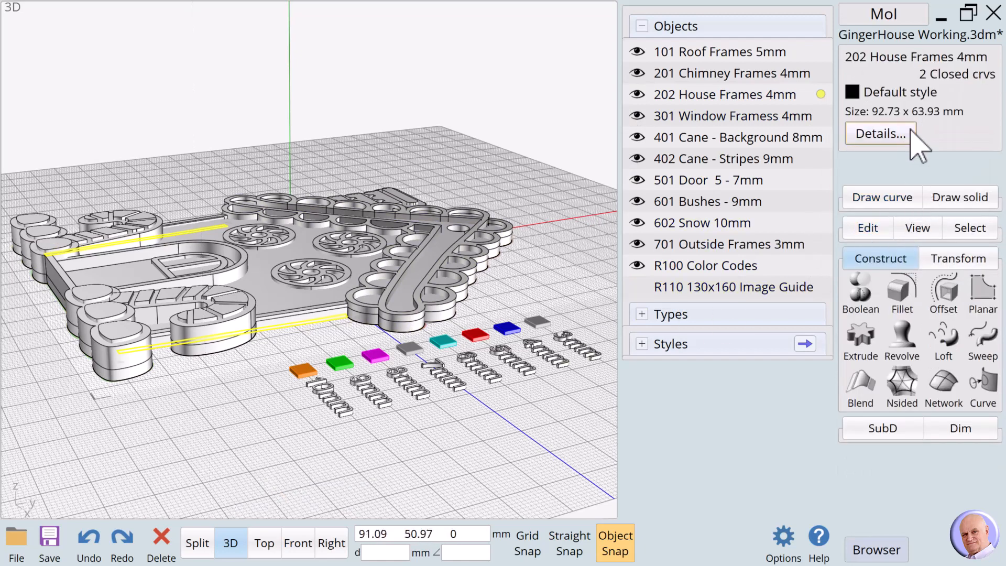
left_click(232, 394)
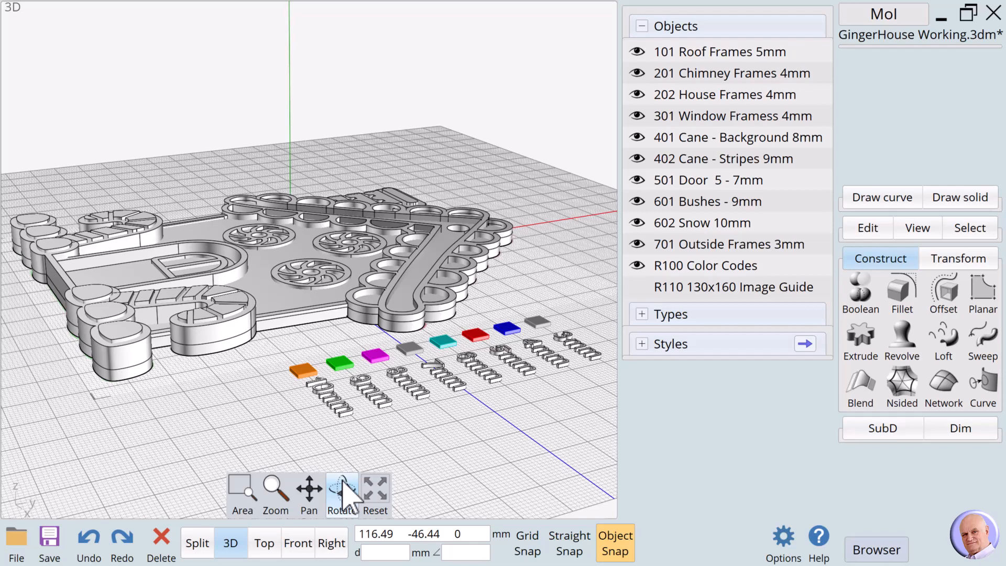
left_click_drag(348, 505, 406, 511)
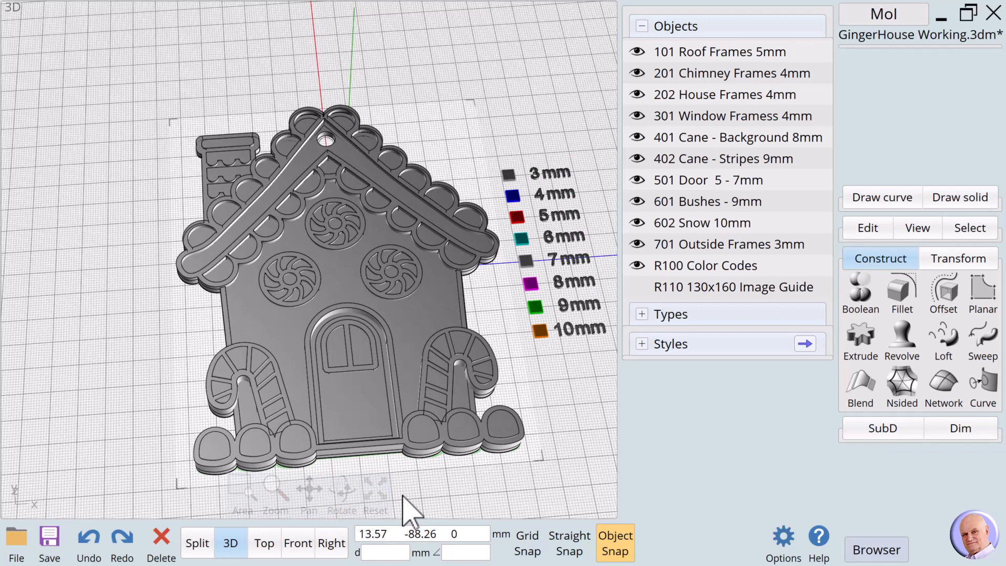